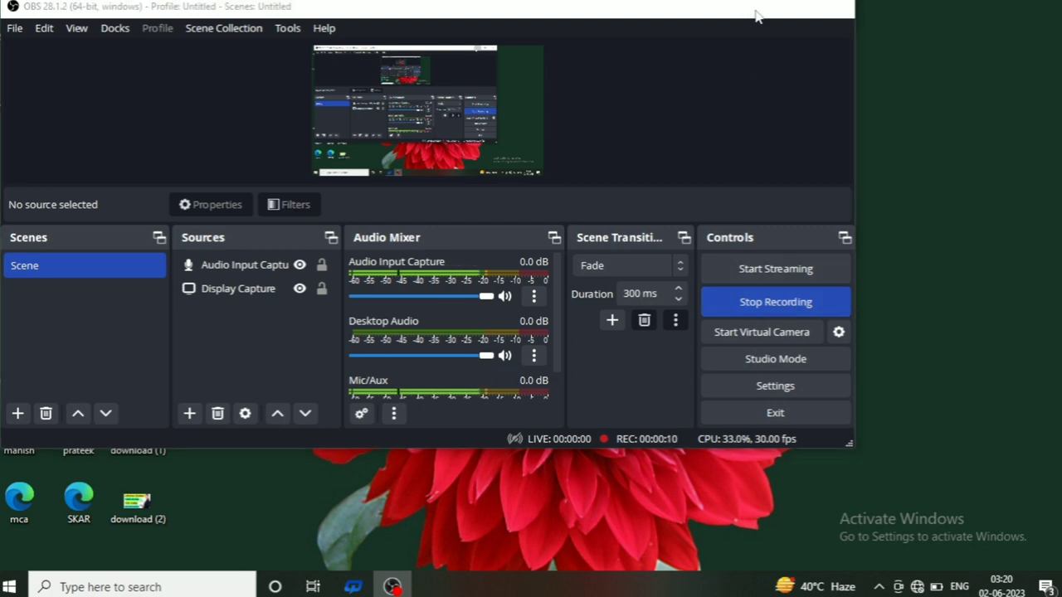
Step: Minimize OBS Studio so the Windows desktop shows while recording continues
click(763, 7)
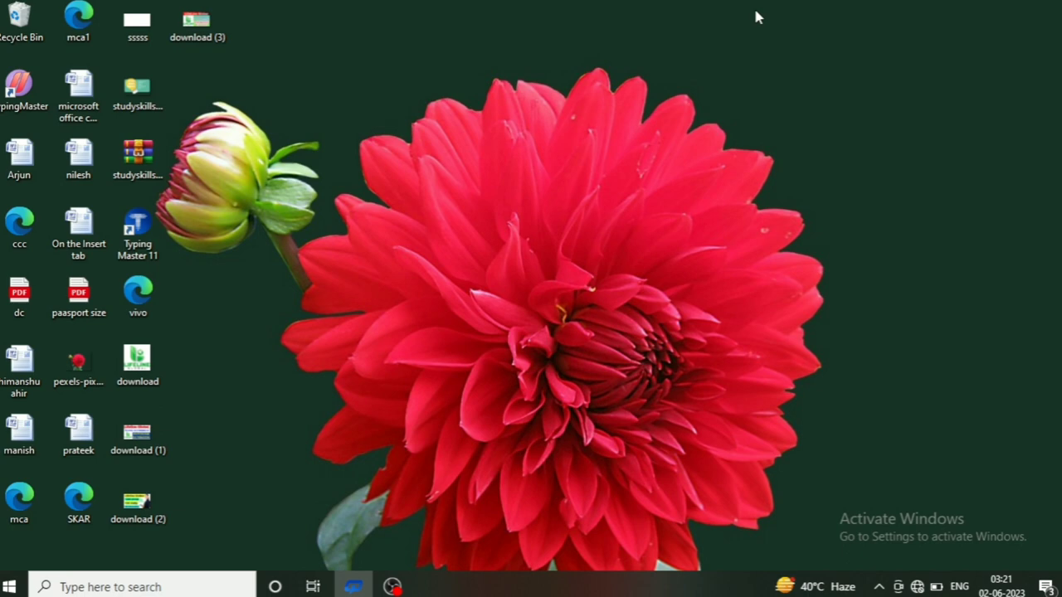
right_click(781, 52)
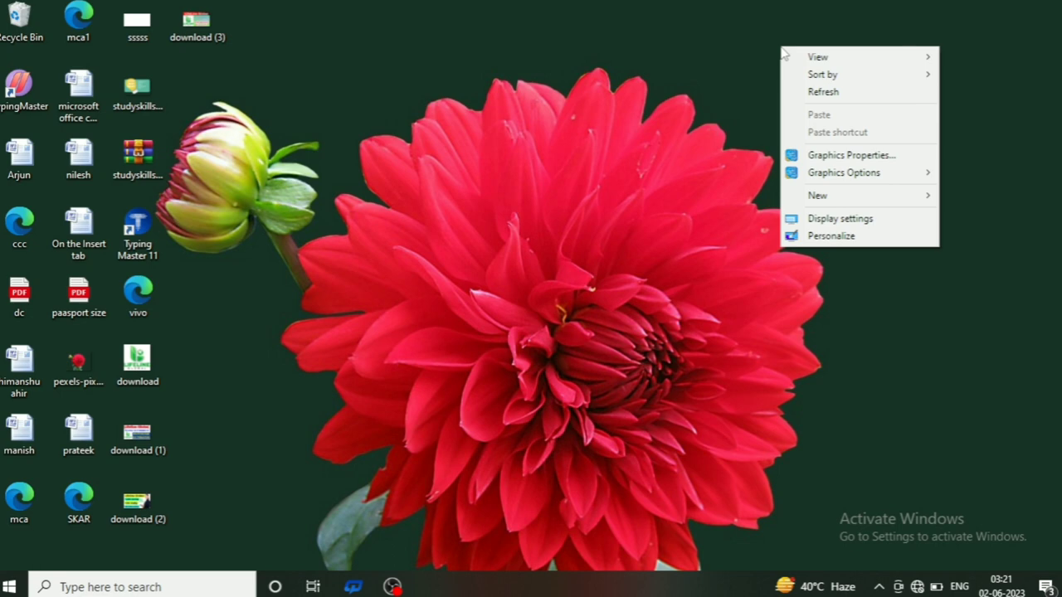
click(650, 31)
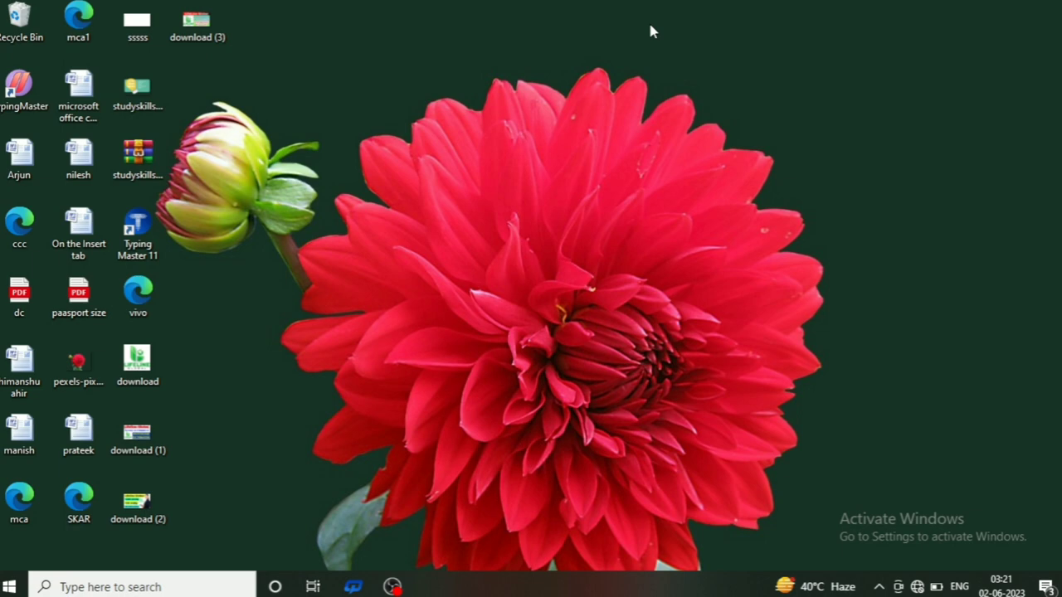
Step: Run 'excel' from the Run dialog to open a blank Book1 workbook
key(super+r)
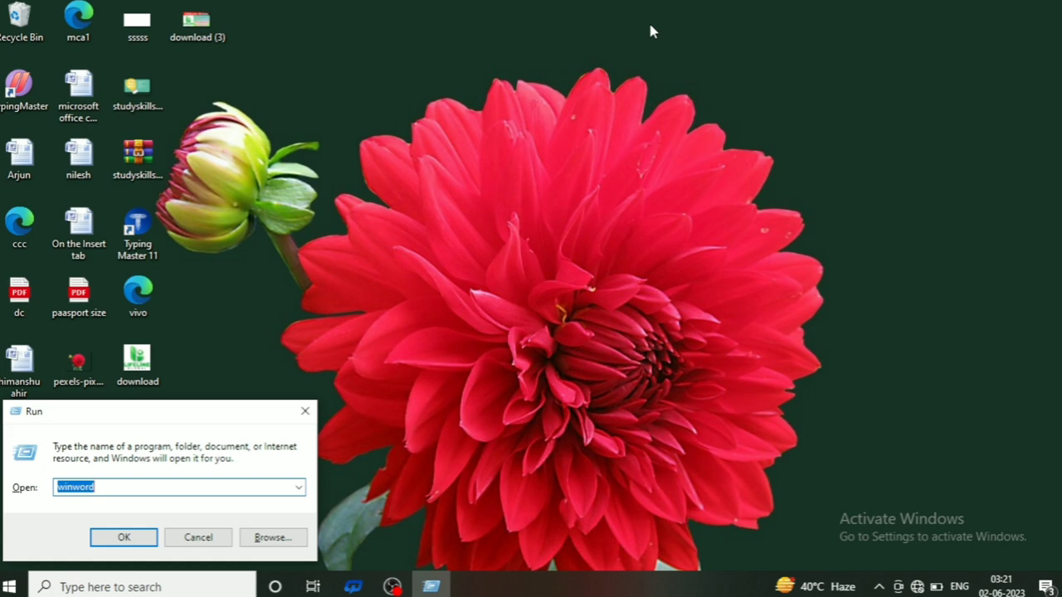
text(e)
text(x)
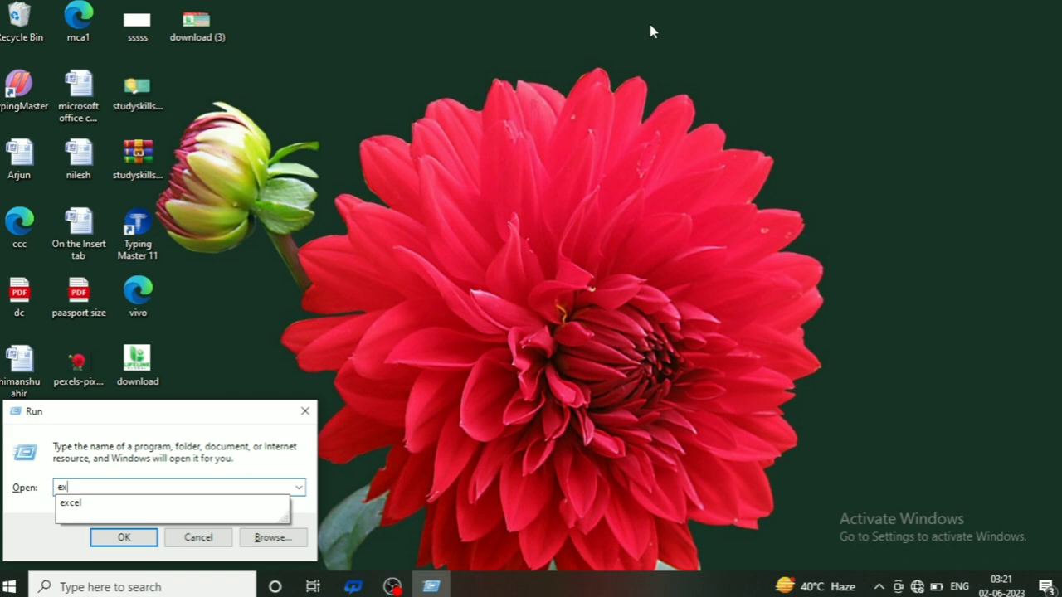
key(Down)
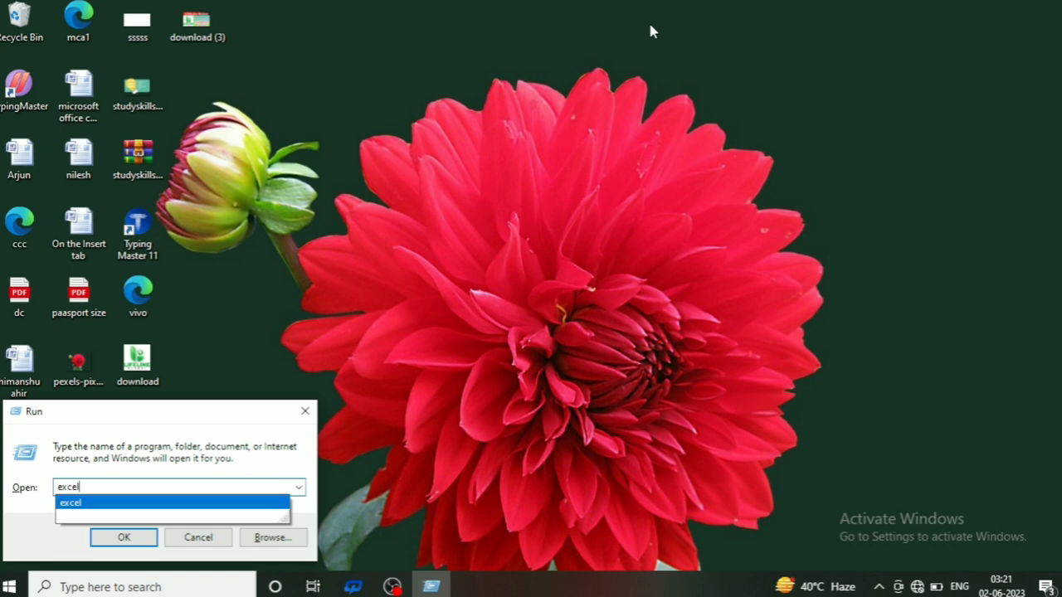
key(Return)
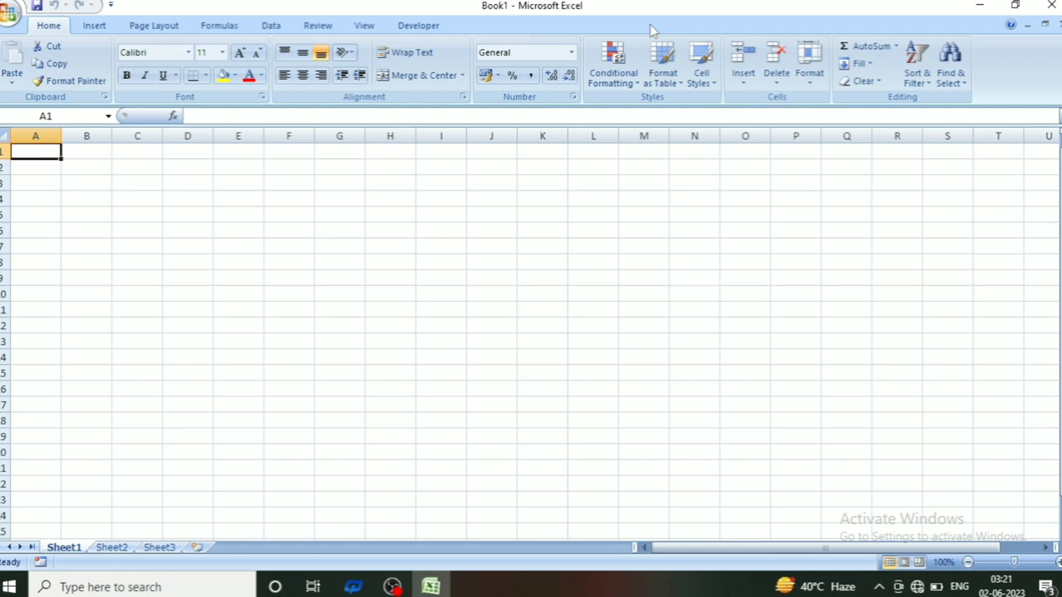
Step: Launch Microsoft Office Excel 2007 from a Start menu search for 'exc', opening Book2
click(10, 586)
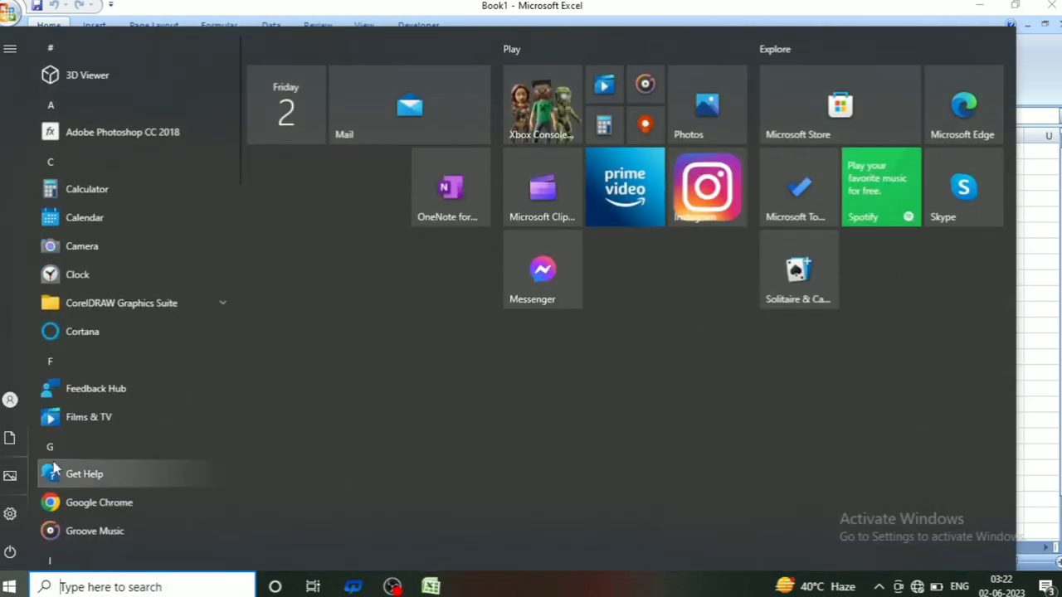
scroll(87, 241, down, 1)
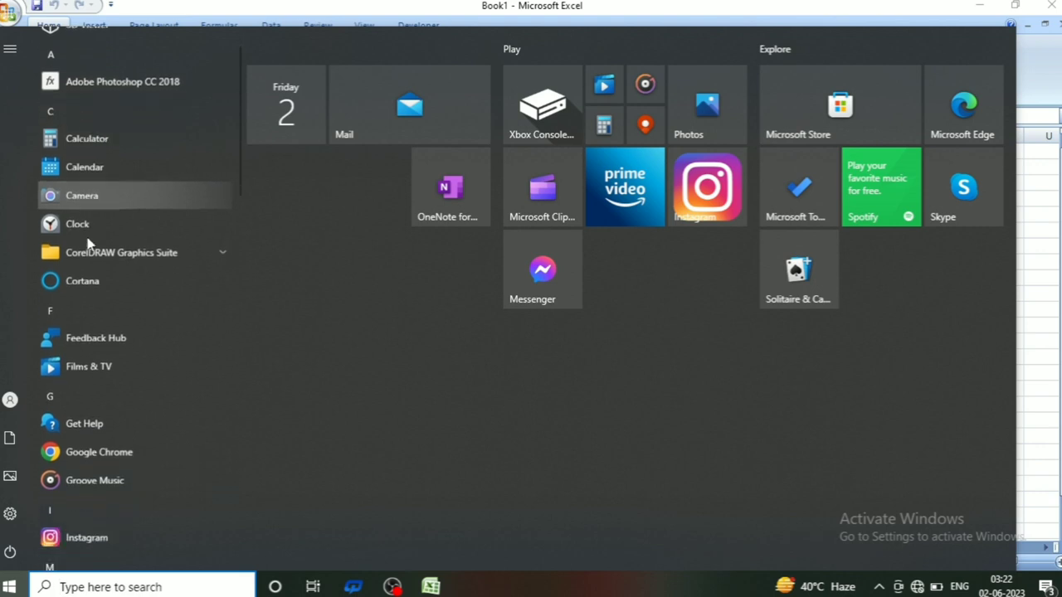
scroll(88, 243, down, 1)
scroll(88, 242, down, 3)
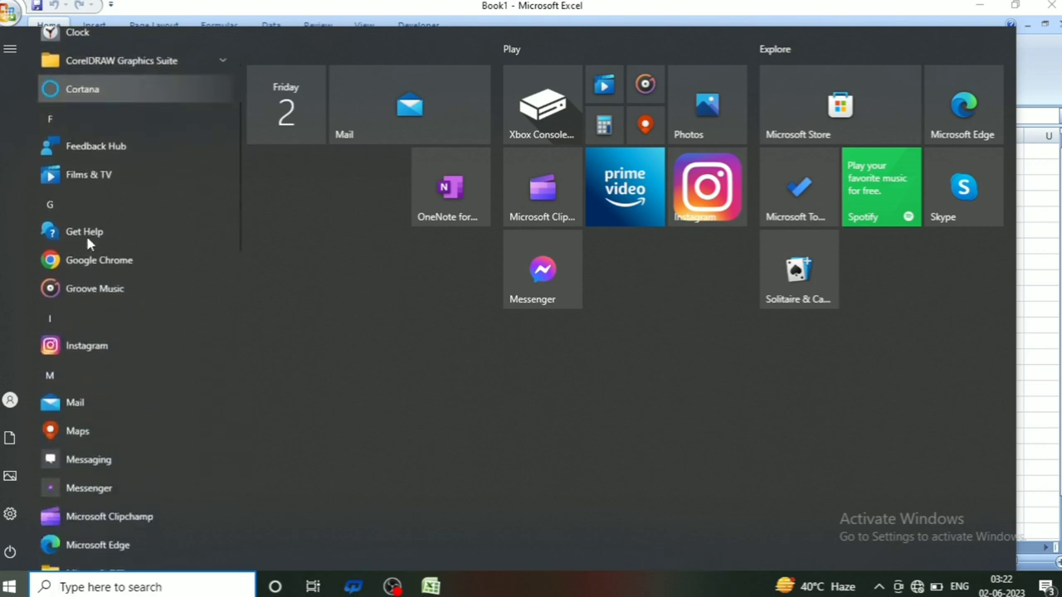
scroll(89, 242, down, 3)
scroll(88, 242, down, 3)
scroll(89, 242, down, 3)
scroll(89, 242, down, 4)
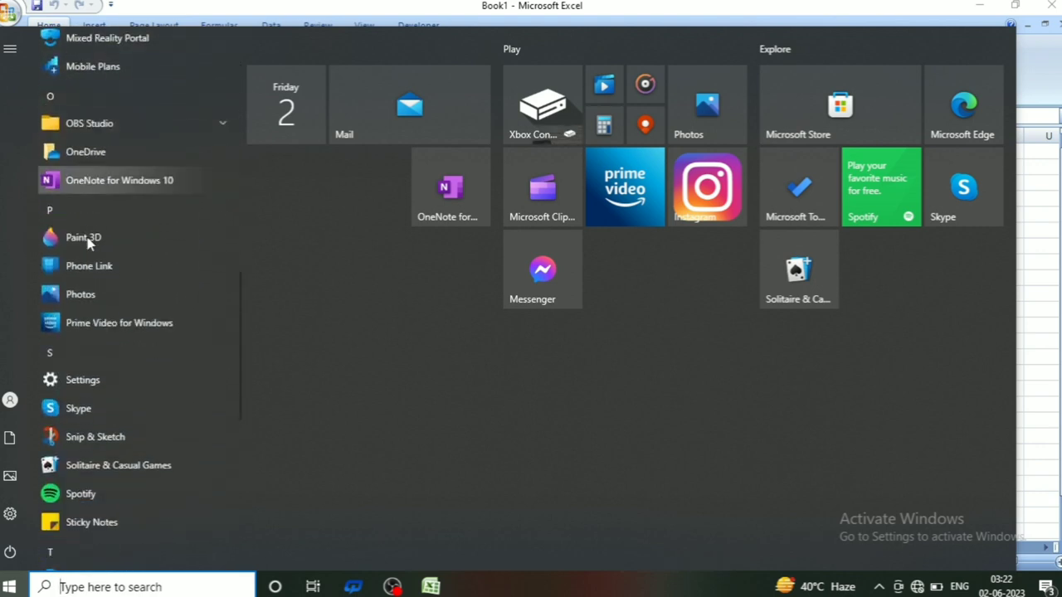
scroll(87, 245, down, 3)
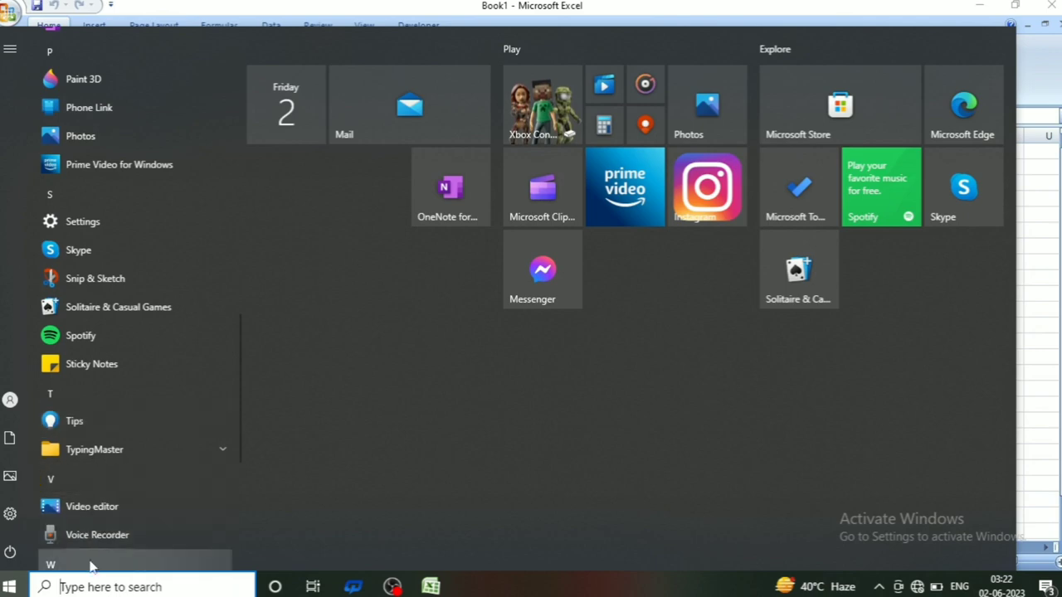
key(Escape)
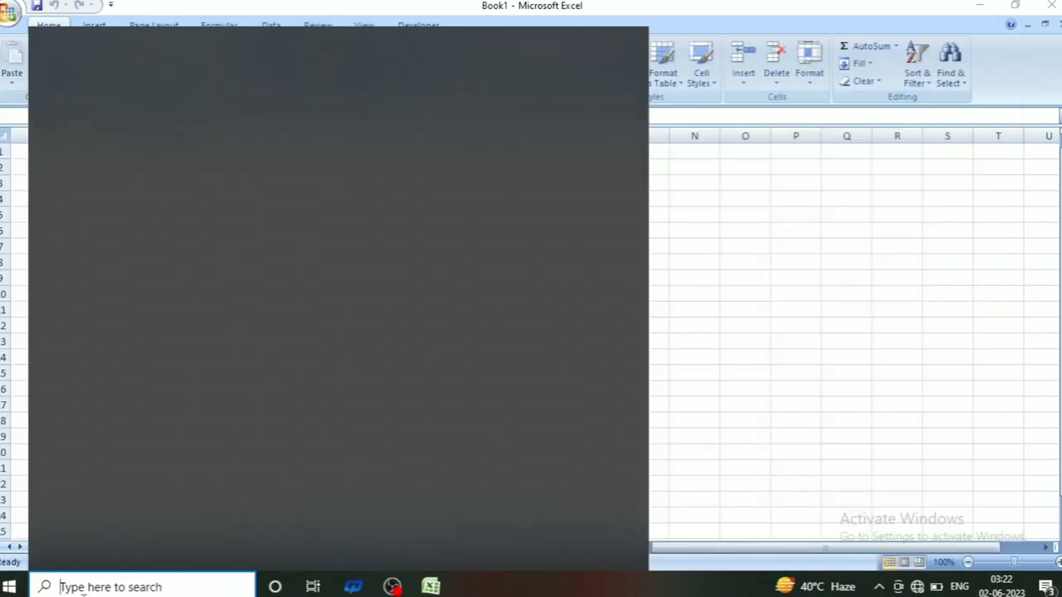
text(ex)
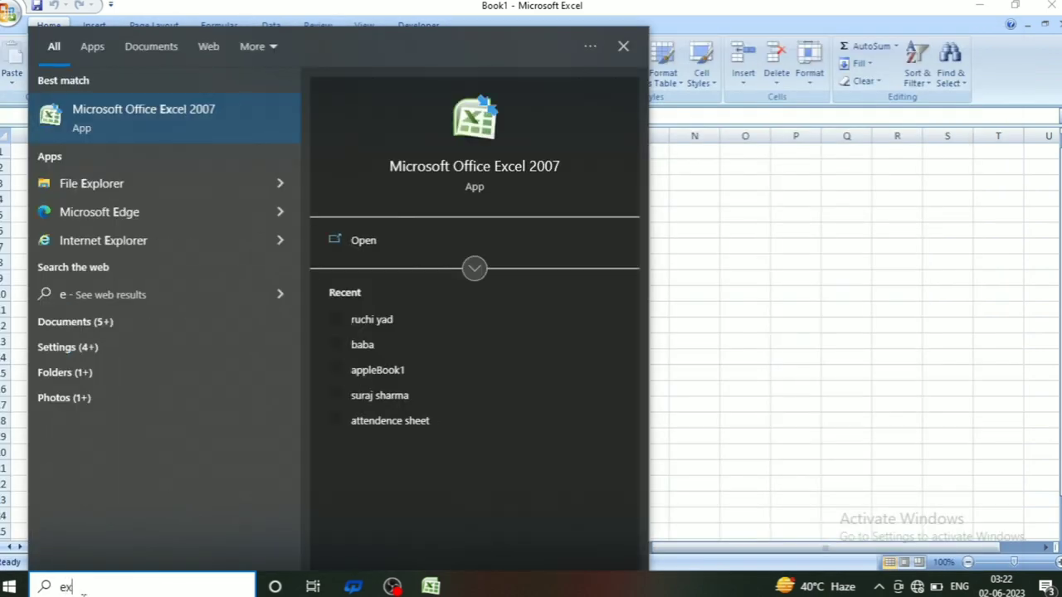
text(c)
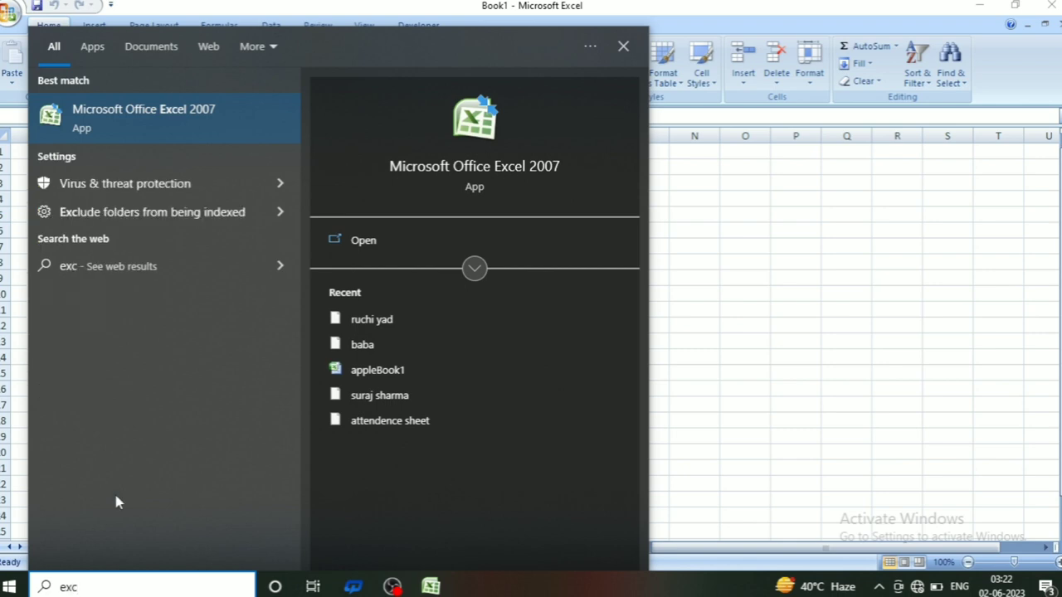
click(118, 108)
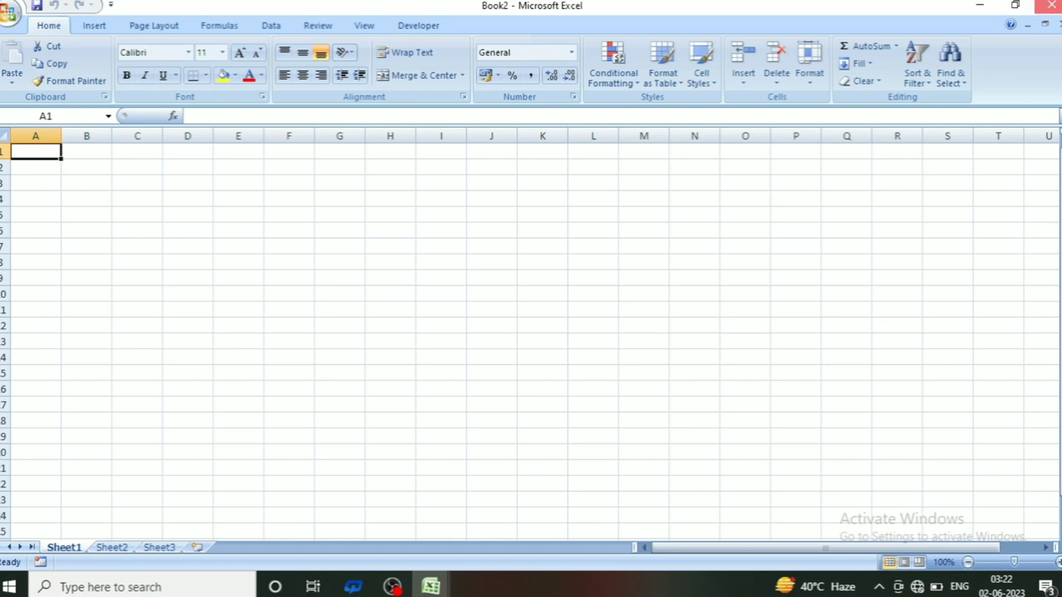
Step: Close the Book2 workbook window, leaving Book1 on screen
click(1051, 5)
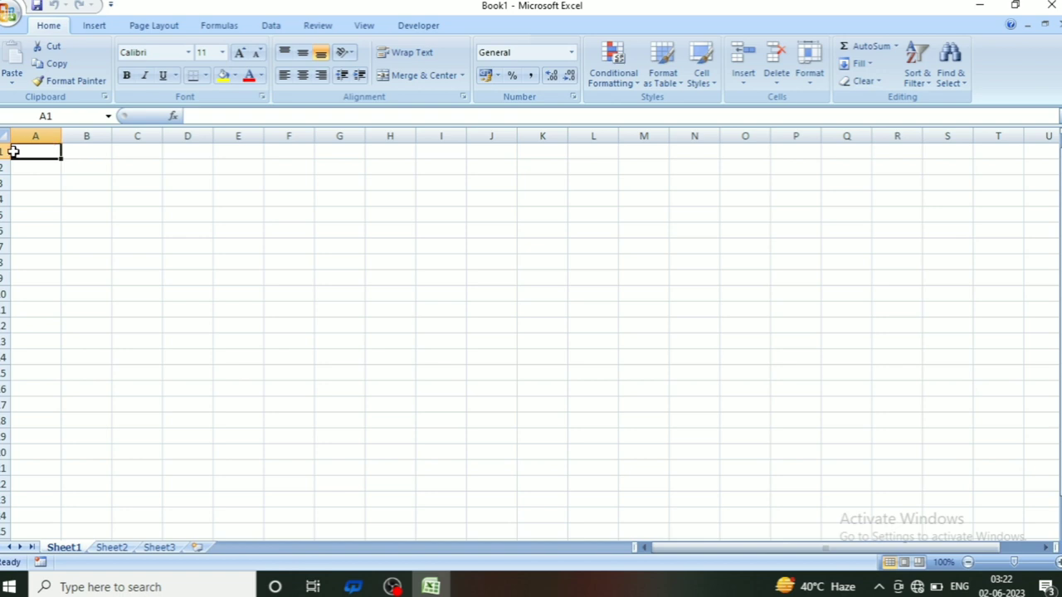
Step: Select row 1 and column A, then enter 000000000 in cell A1
click(3, 151)
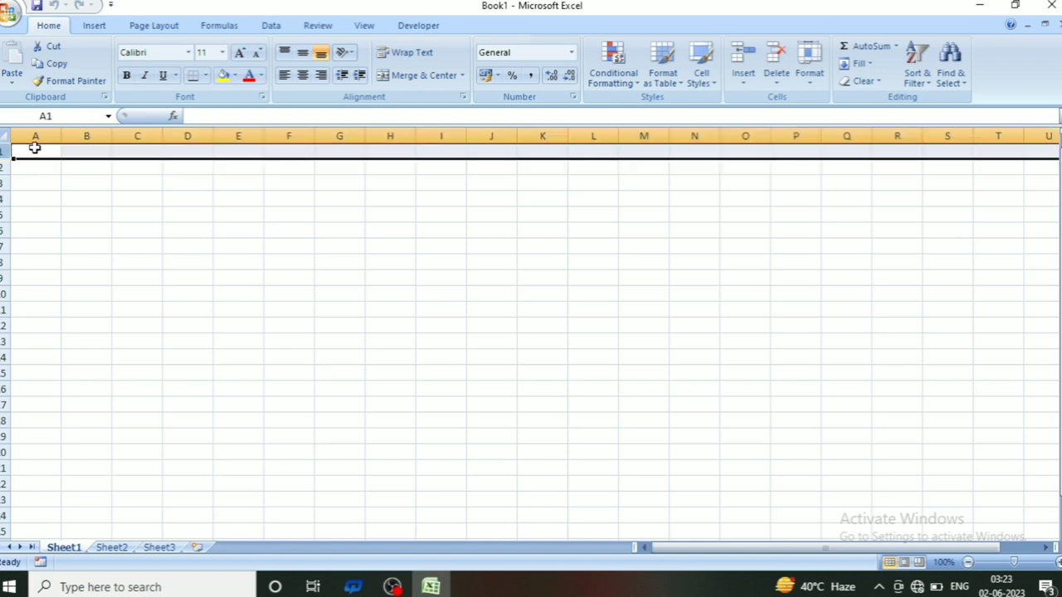
click(35, 136)
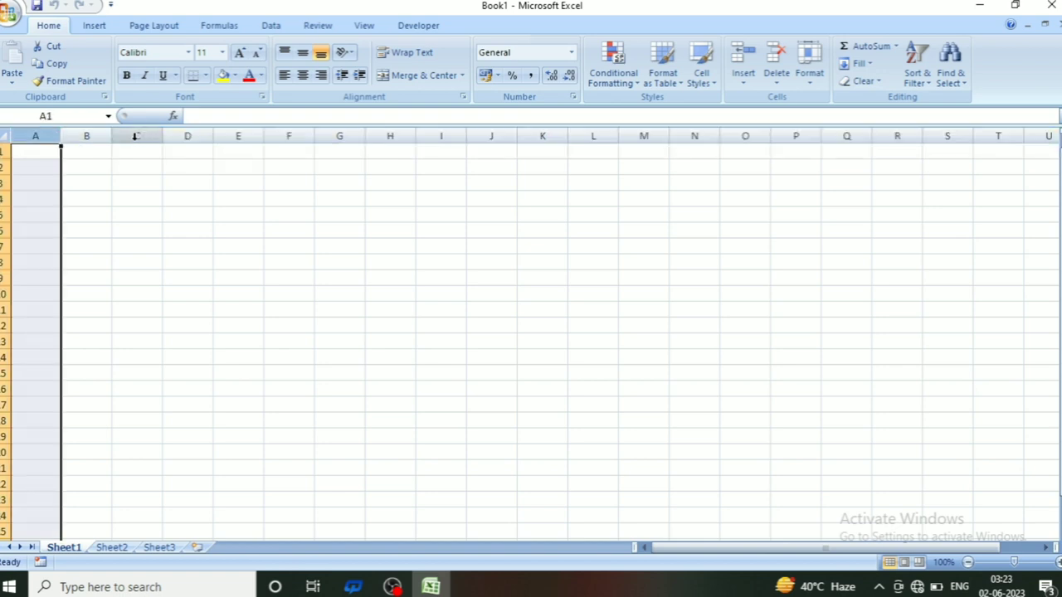
text(000)
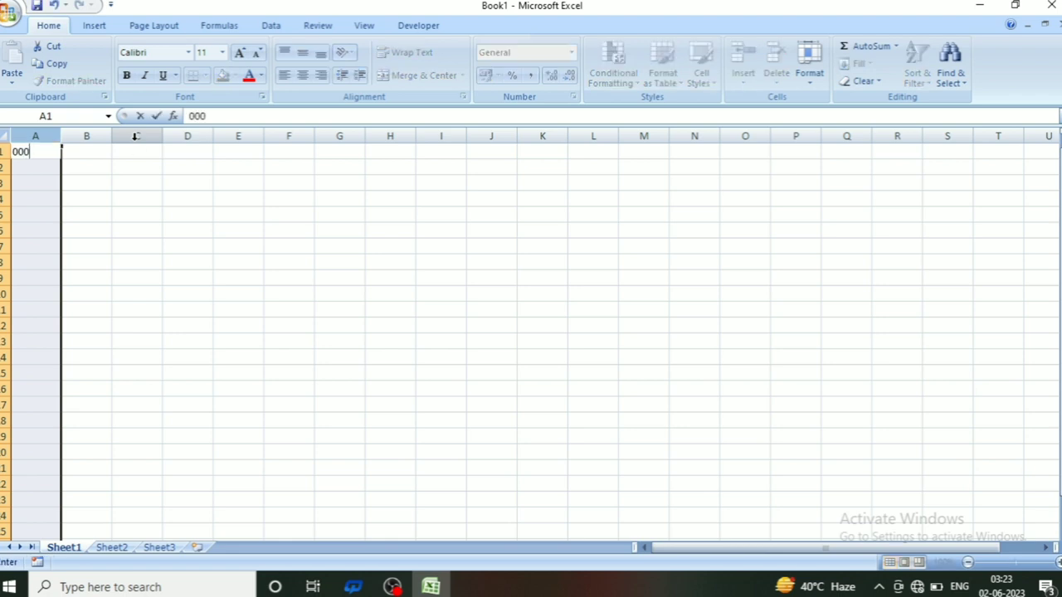
text(000000)
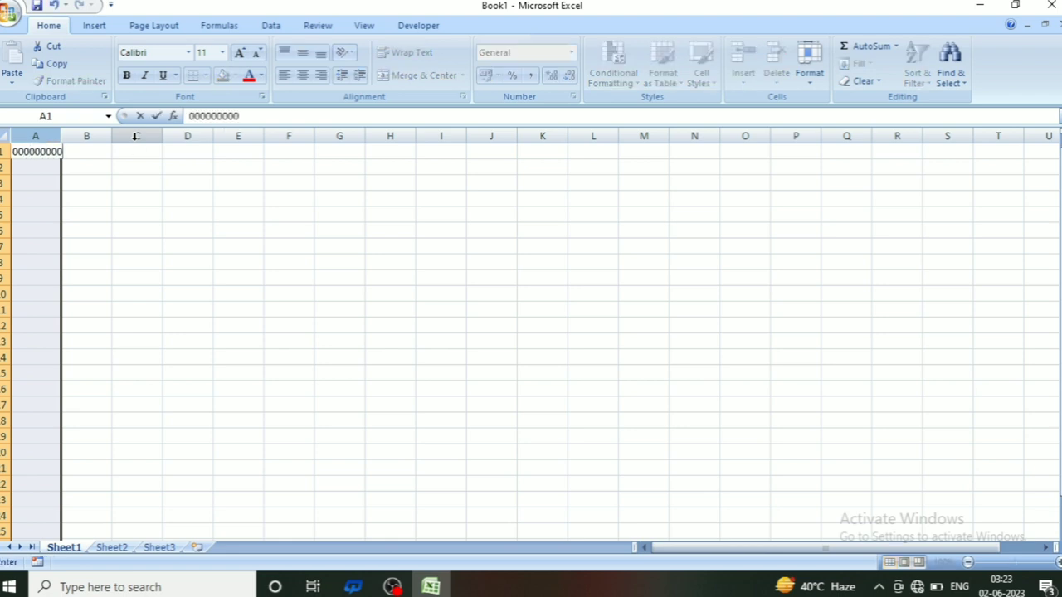
key(Right)
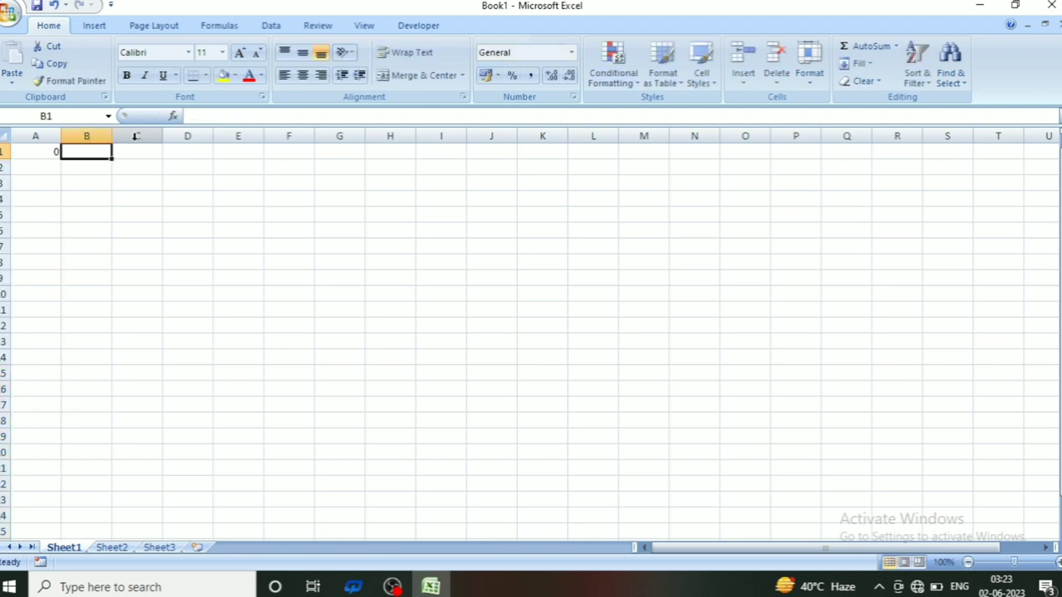
Step: Move across Sheet1 to cell BY8, then jump back to row 1 of column BY
key(Right)
key(Right)
key(Right)
key(Right)
key(Right)
key(Right)
key(Right)
key(Right)
key(Right)
key(Right)
key(Right)
key(Right)
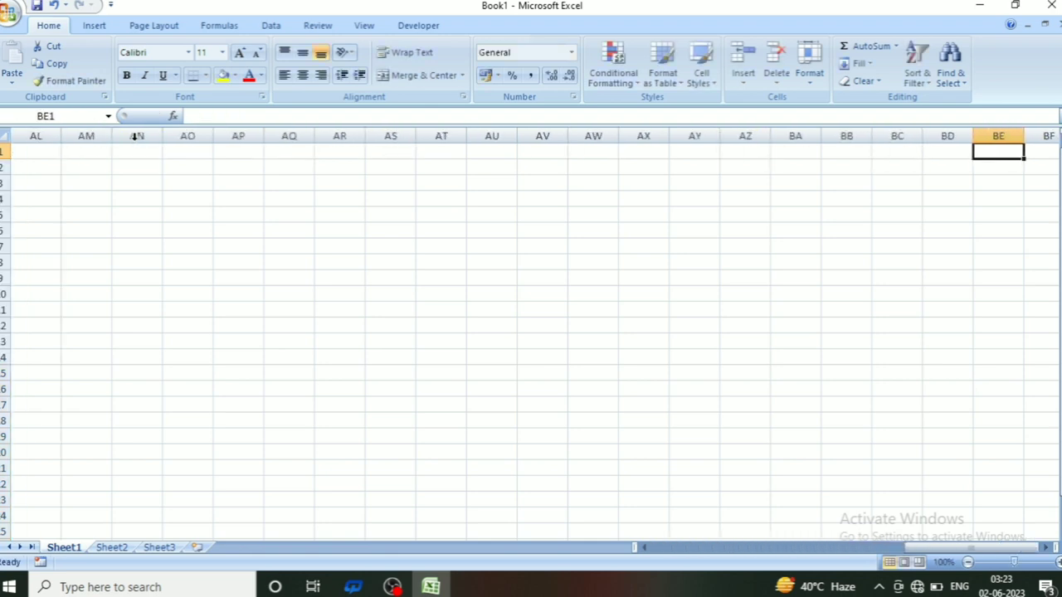
key(Right)
key(Right)
key(Right)
key(Right)
key(Right)
key(Right)
key(Right)
key(Right)
key(Right)
key(Right)
key(Right)
key(Right)
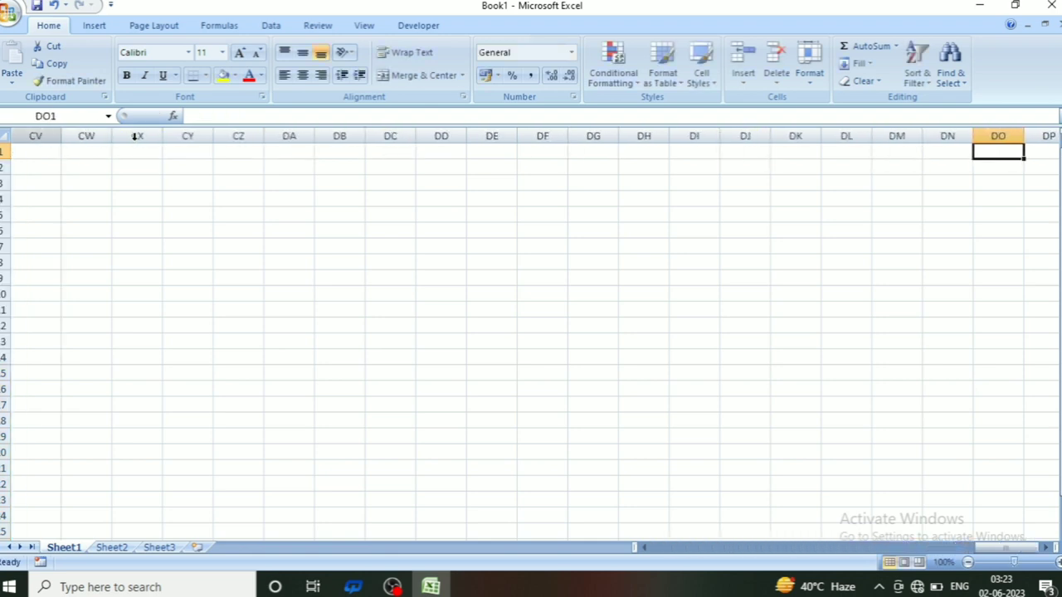
key(Right)
key(Right)
key(Right)
key(Down)
key(Down)
key(Down)
key(Down)
key(Down)
key(Down)
key(Down)
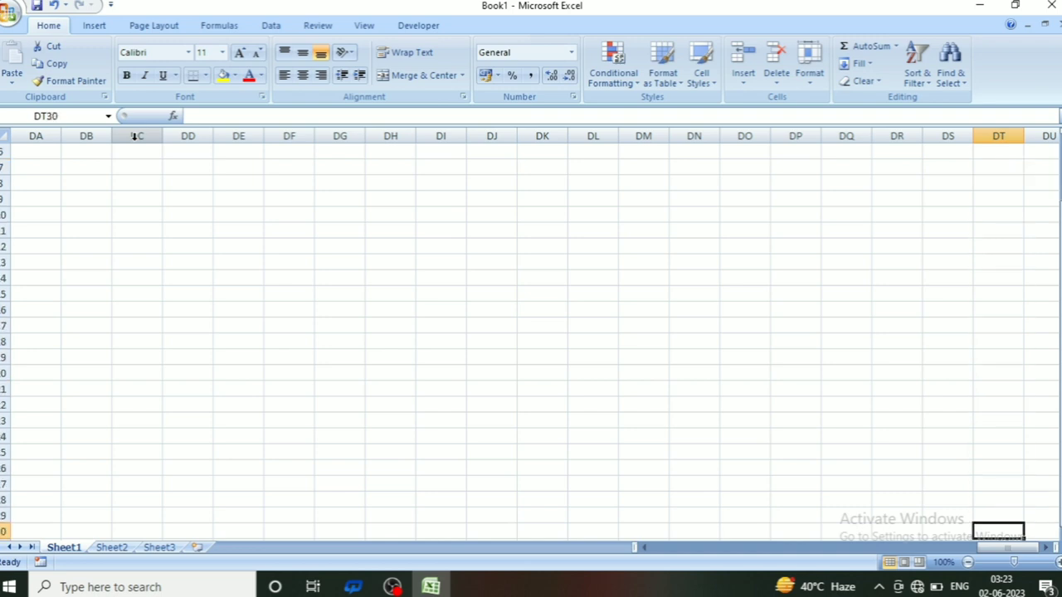
key(Down)
key(Down)
key(Down)
key(Down)
key(Down)
key(Down)
key(Down)
key(Down)
key(Down)
key(Down)
key(Down)
key(Down)
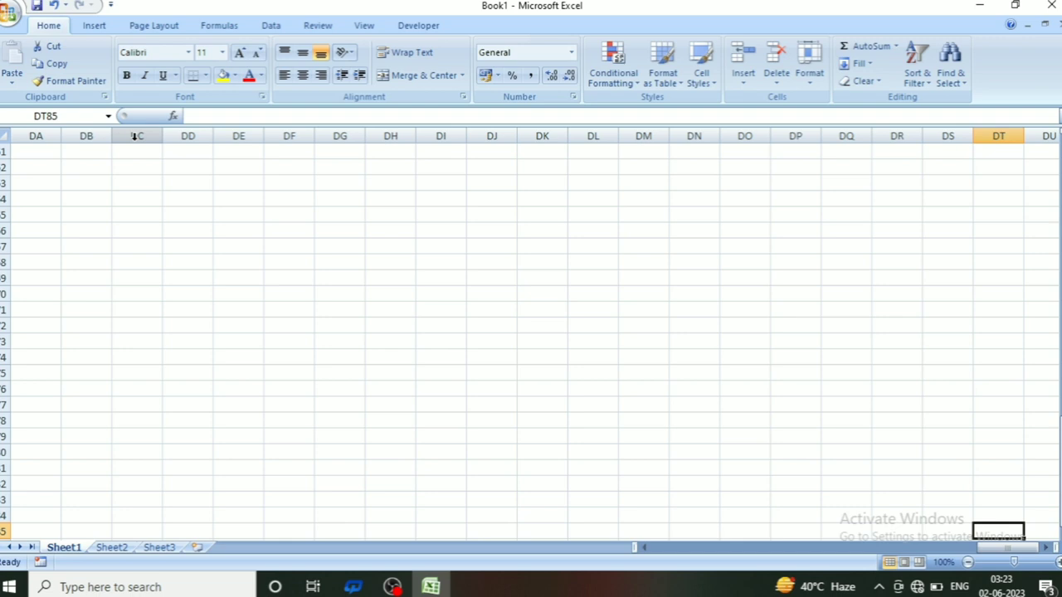
key(Left)
key(Left)
key(Left)
key(Left)
key(Left)
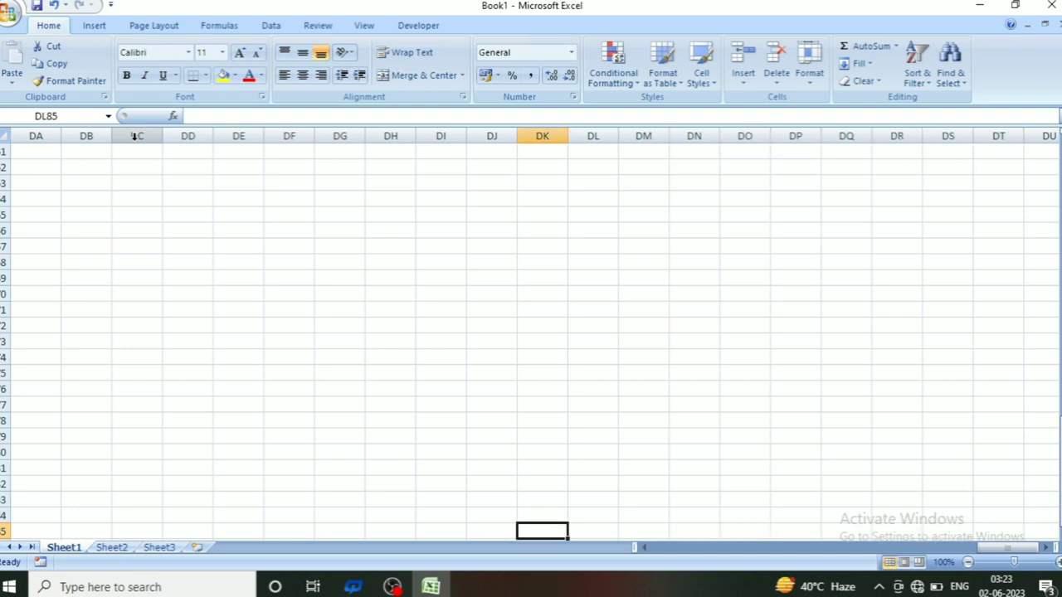
key(Left)
key(Left)
key(Left)
key(Left)
key(Left)
key(Left)
key(Left)
key(Left)
key(Left)
key(Up)
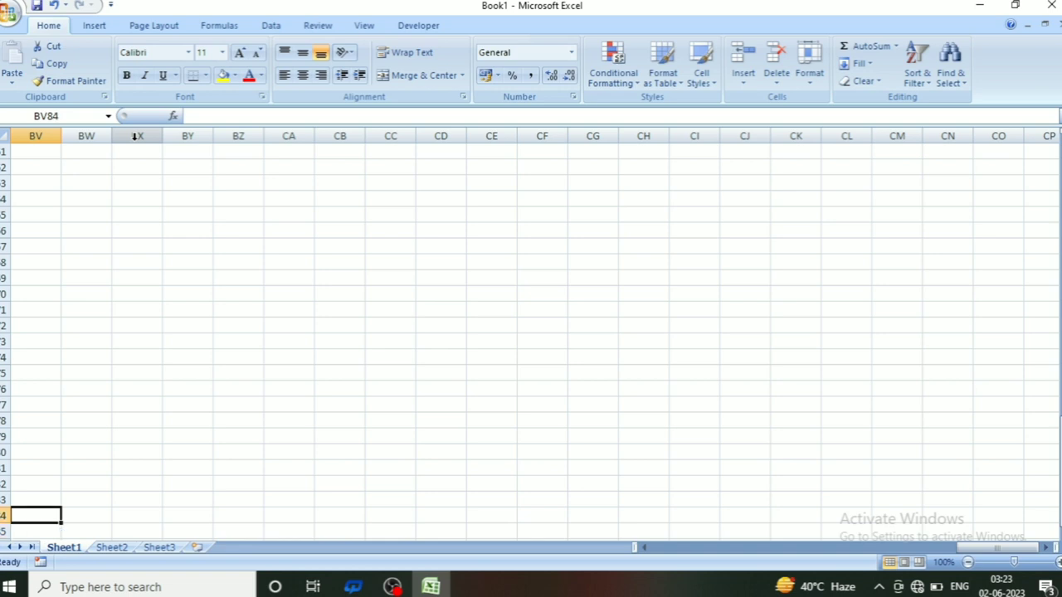
key(Up)
key(Up)
key(Up)
key(Up)
key(Up)
key(Up)
key(Up)
key(Up)
key(Up)
key(Up)
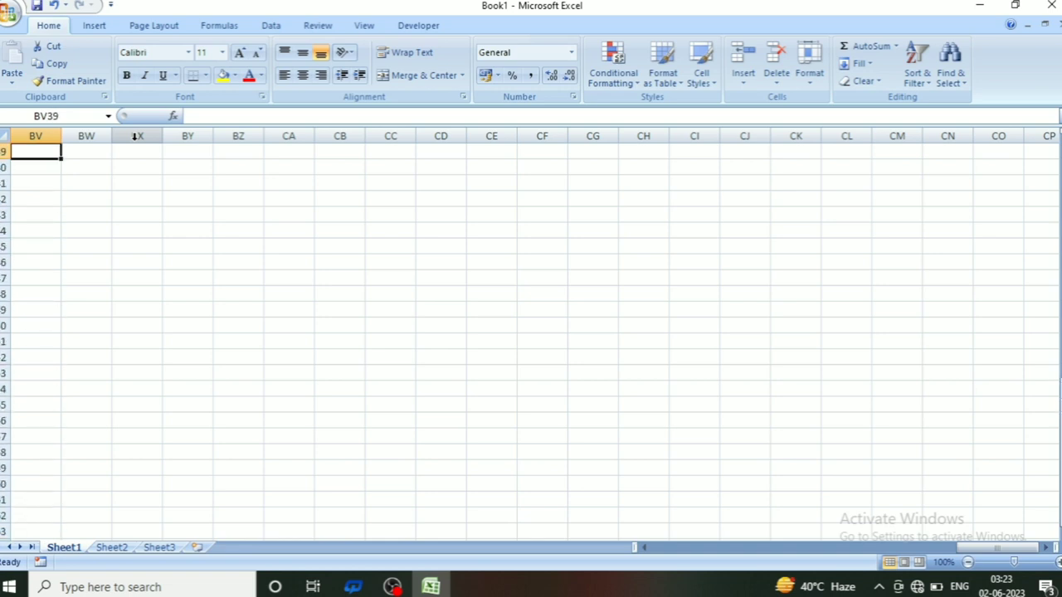
key(Up)
key(Up)
key(Up)
key(Up)
key(Up)
key(Up)
key(Up)
key(Up)
key(Up)
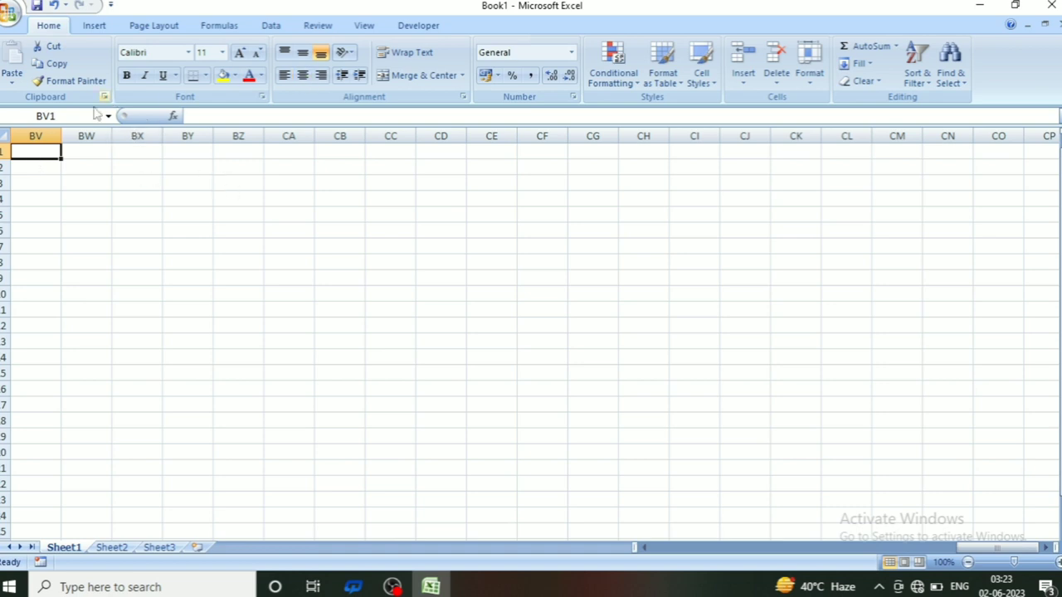
click(178, 254)
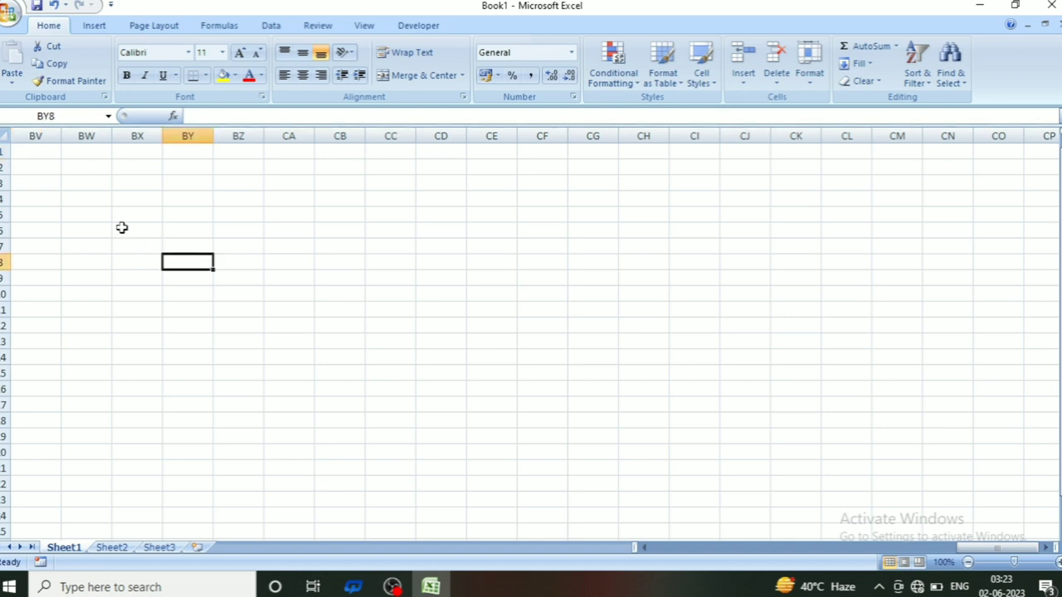
key(ctrl+Up)
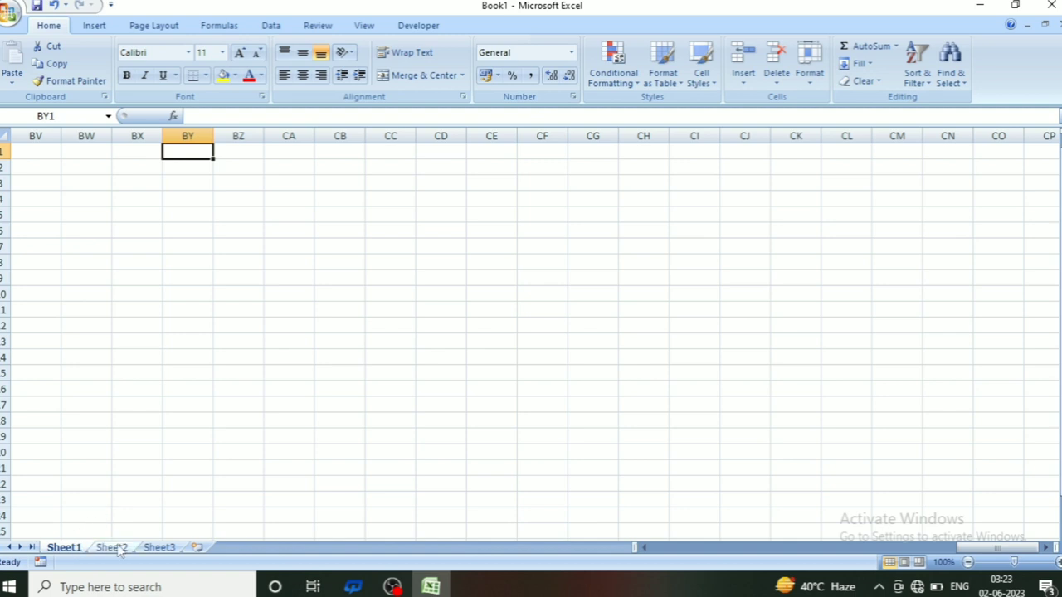
Step: Cycle through the Sheet2, Sheet3 and Sheet1 tabs, ending on empty Sheet3
click(112, 547)
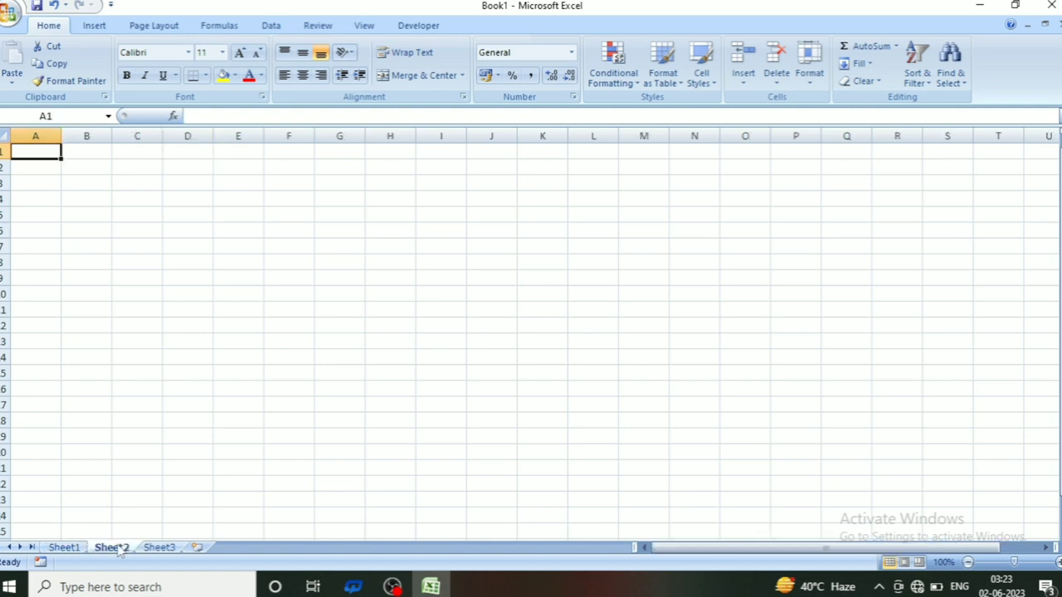
click(159, 548)
click(80, 549)
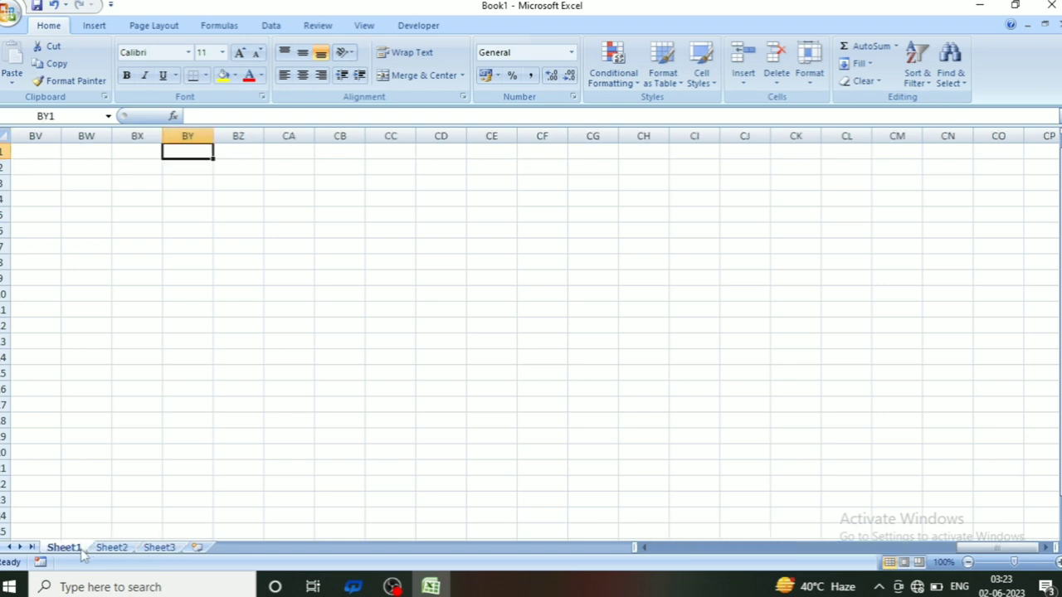
click(159, 549)
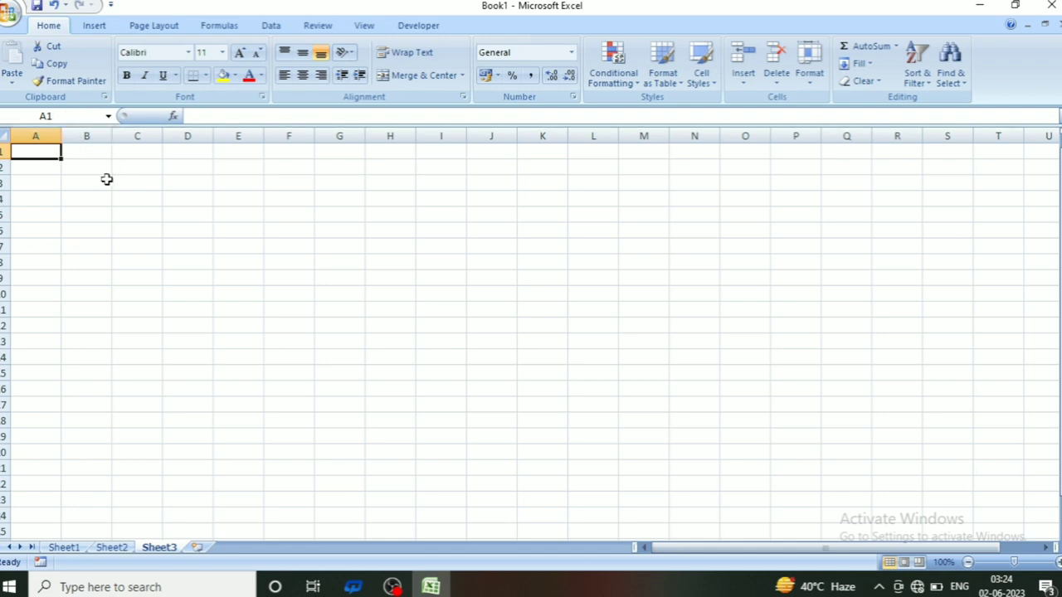
click(157, 226)
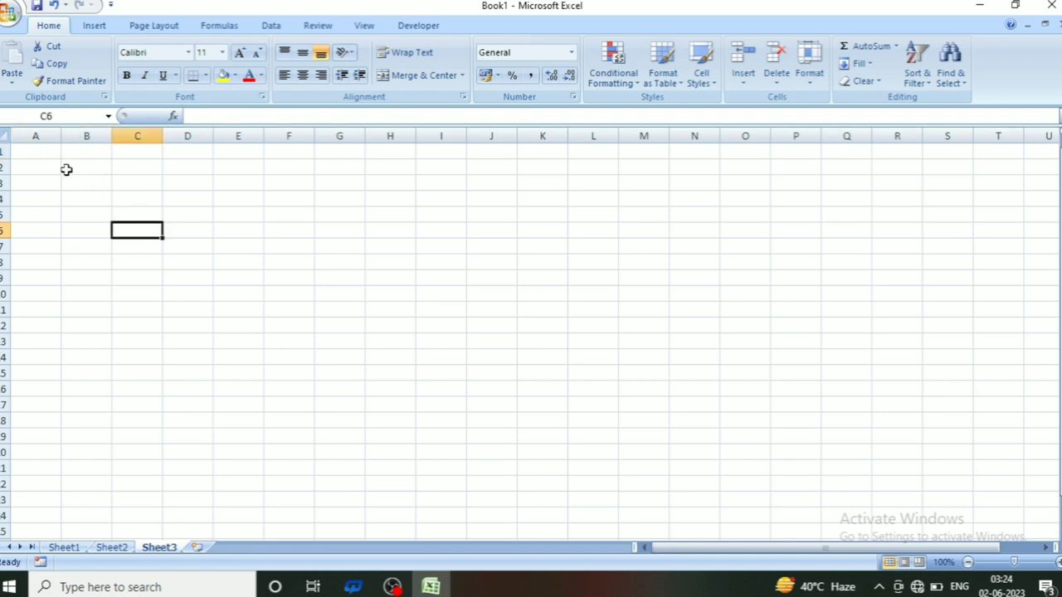
click(38, 134)
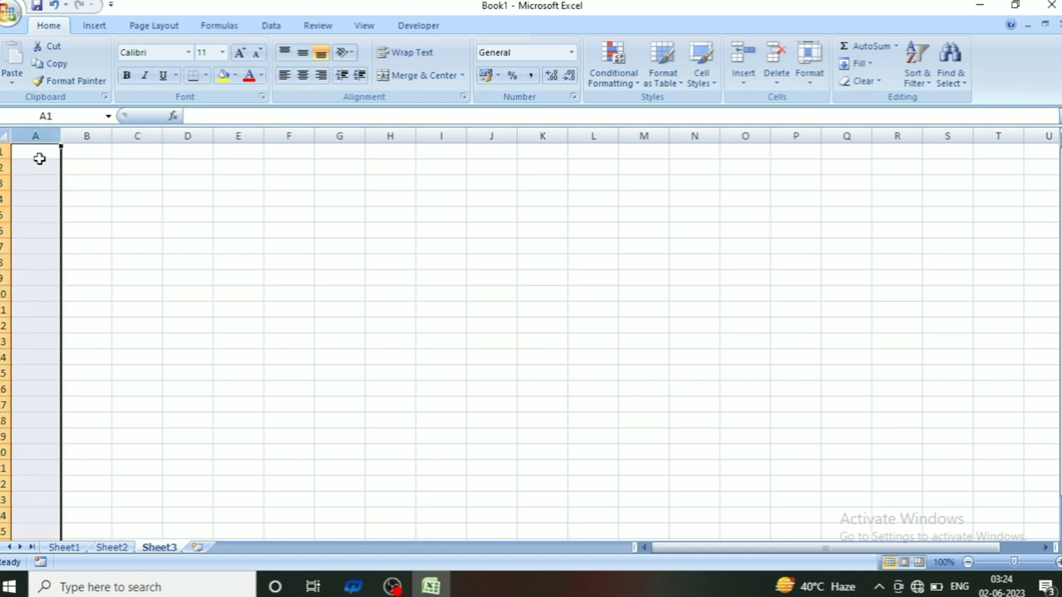
click(91, 133)
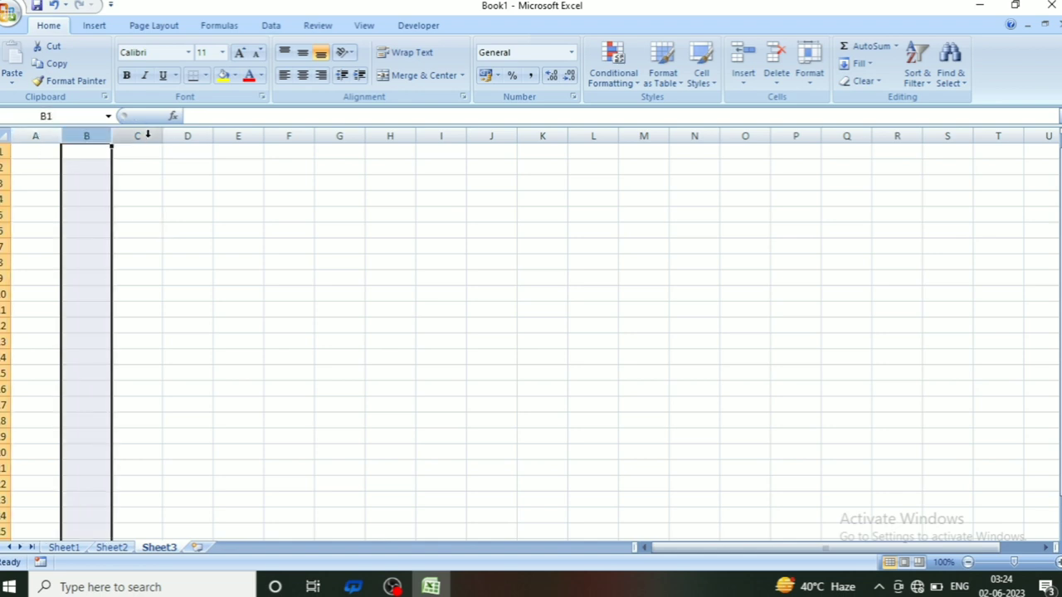
click(154, 133)
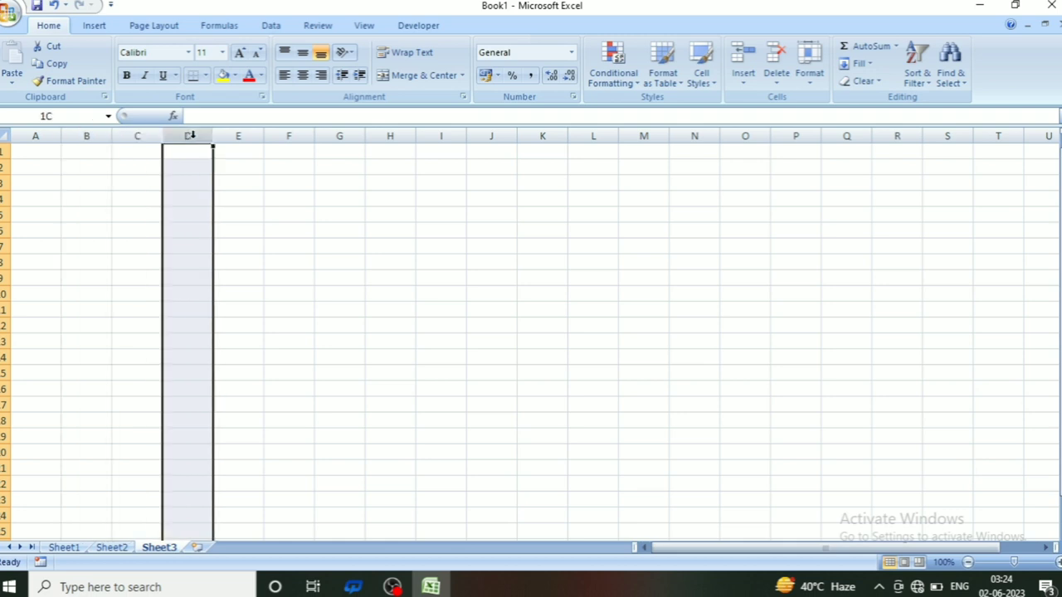
click(191, 134)
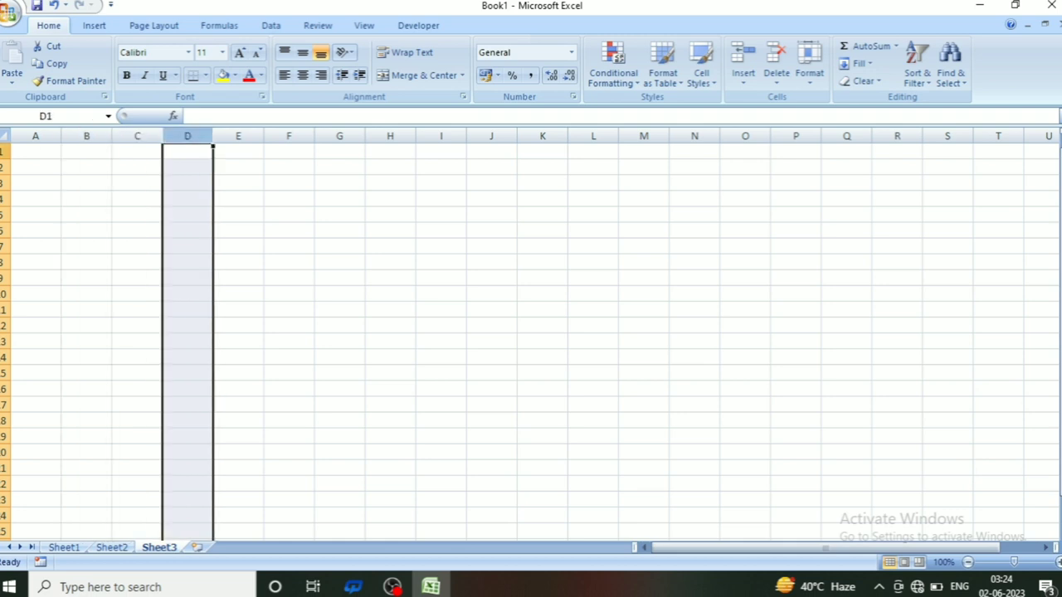
click(3, 150)
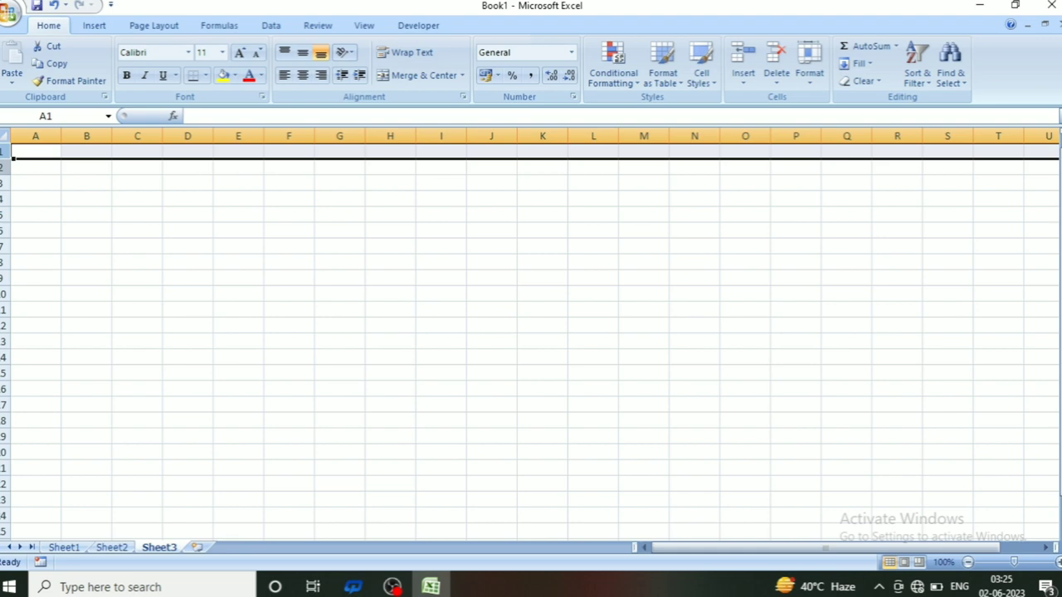
click(3, 167)
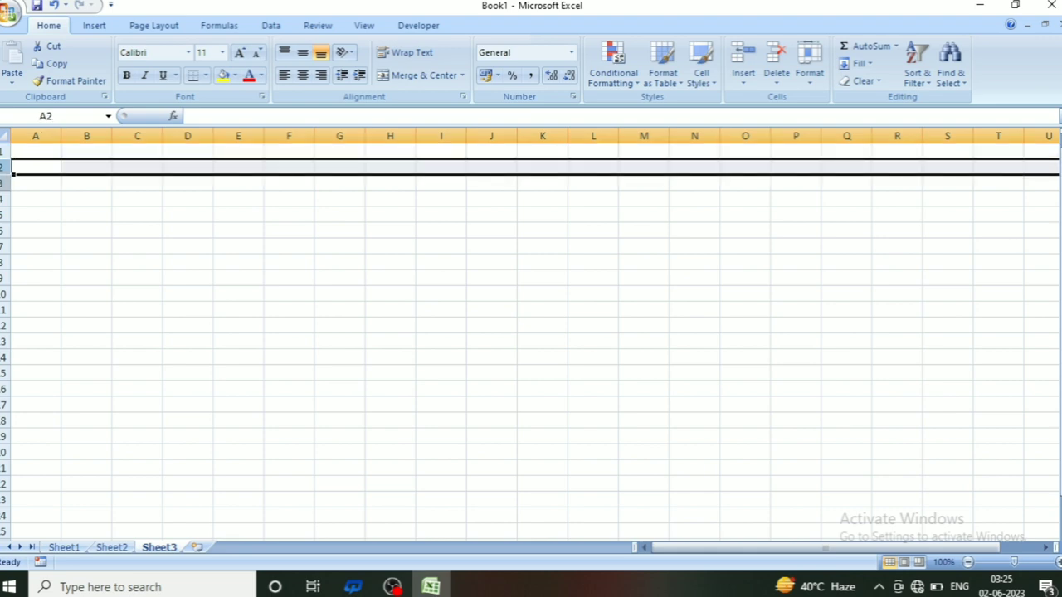
click(10, 182)
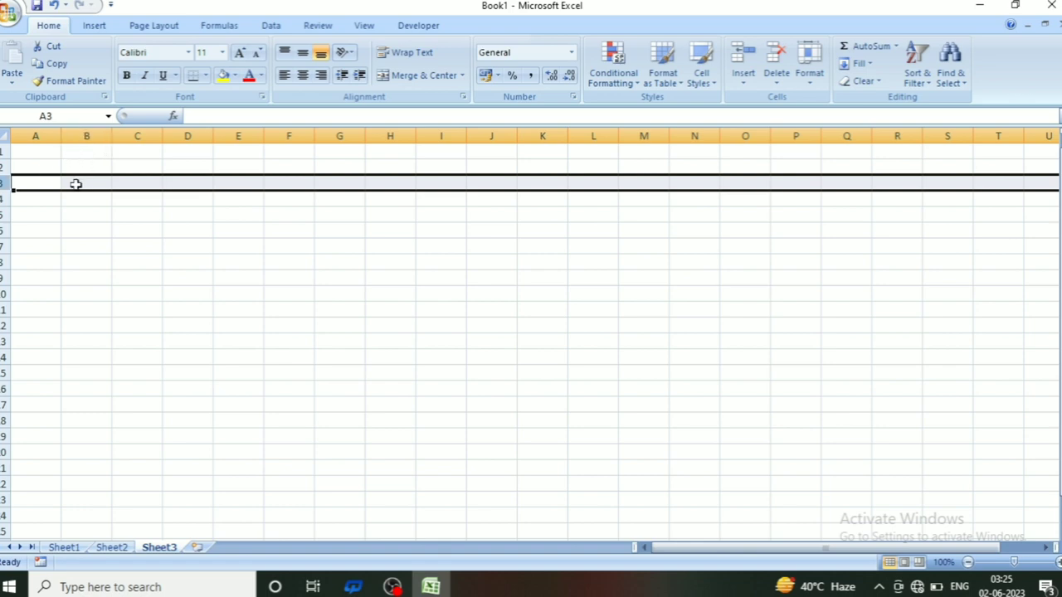
click(74, 181)
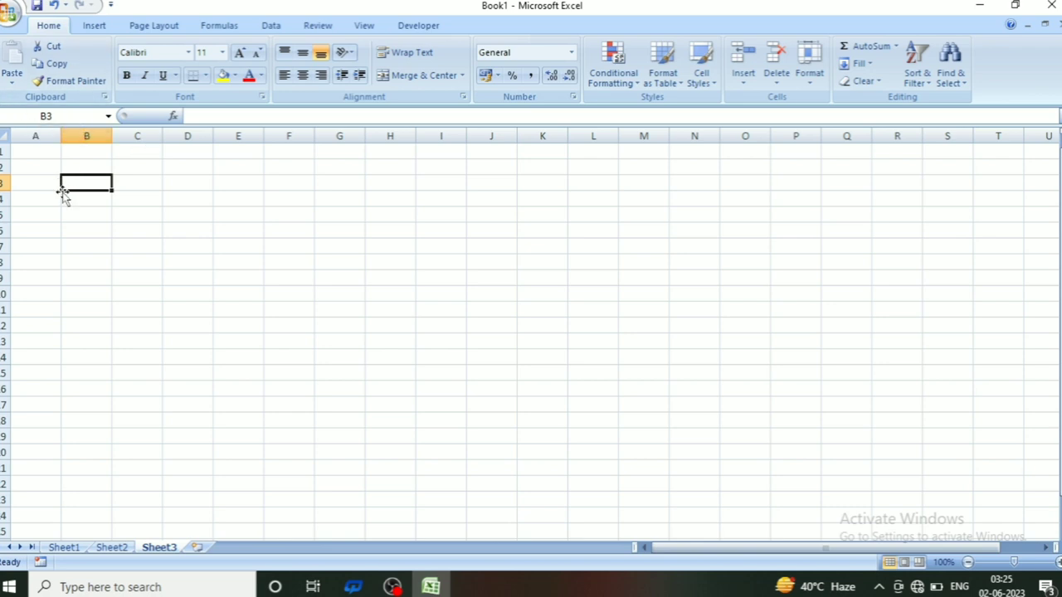
click(113, 215)
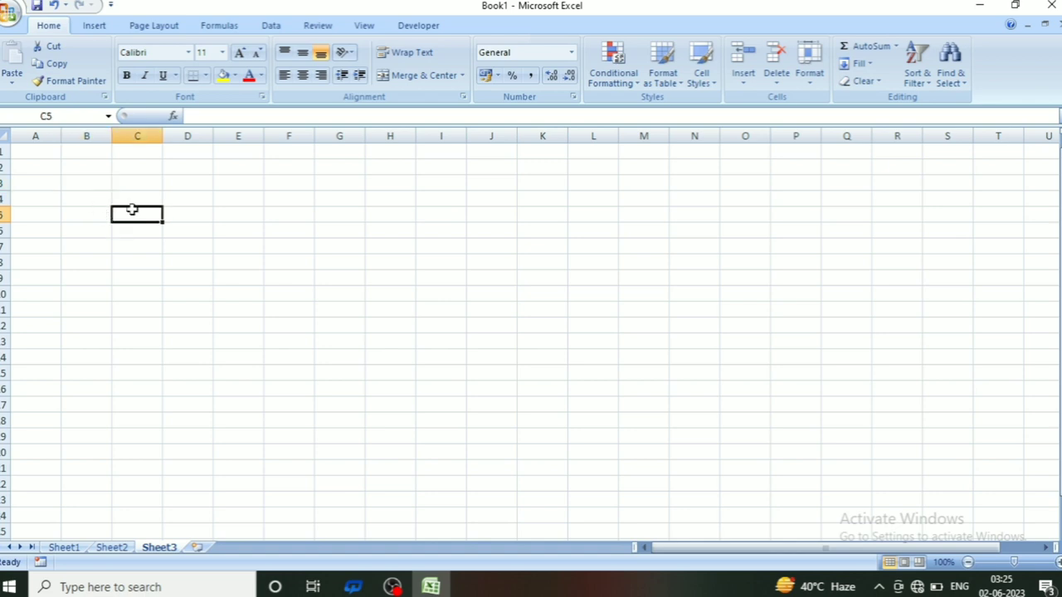
click(124, 198)
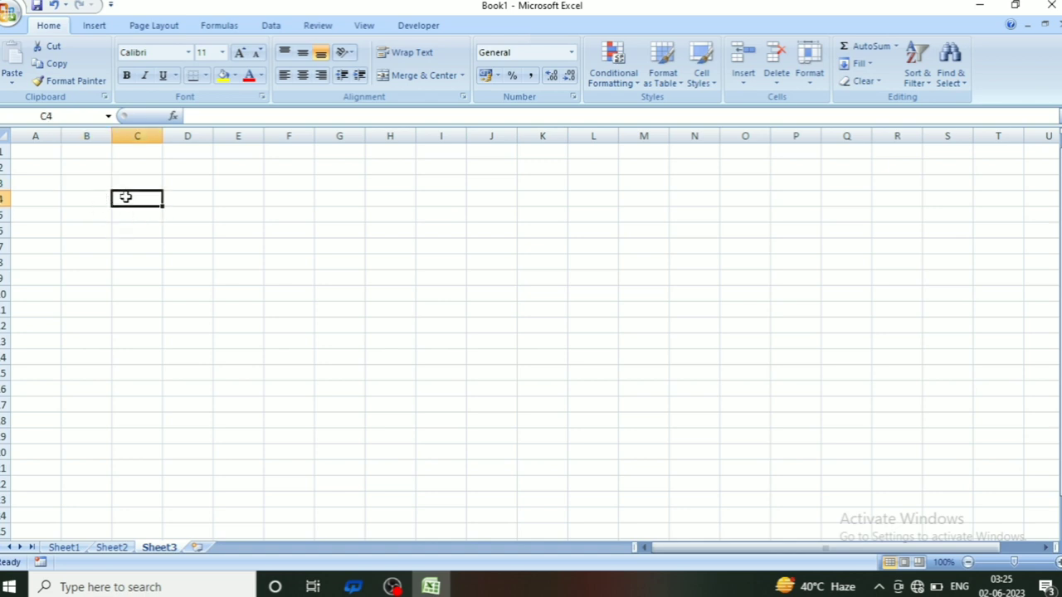
click(76, 192)
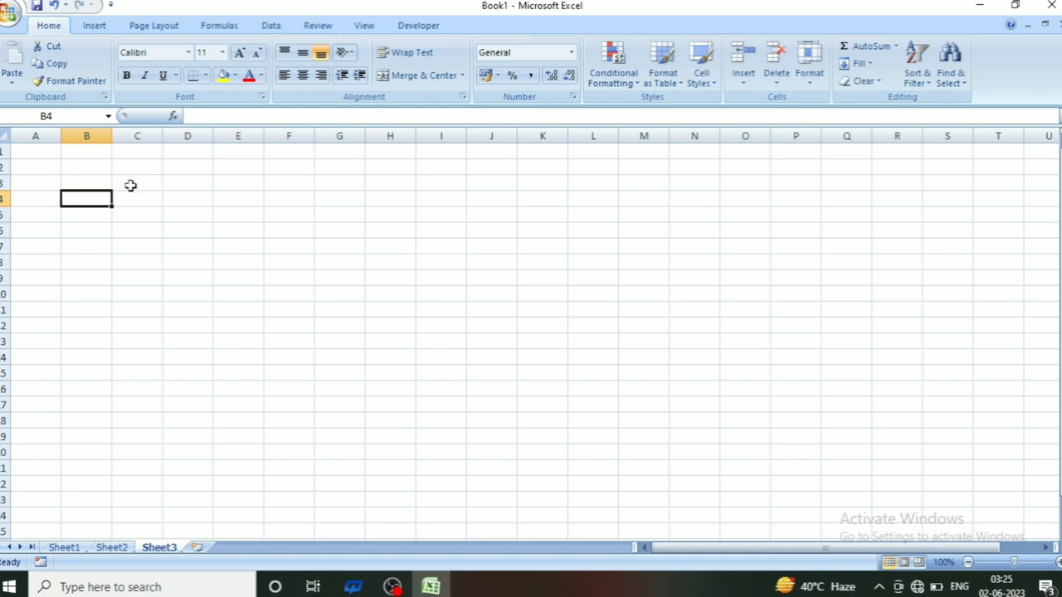
click(154, 209)
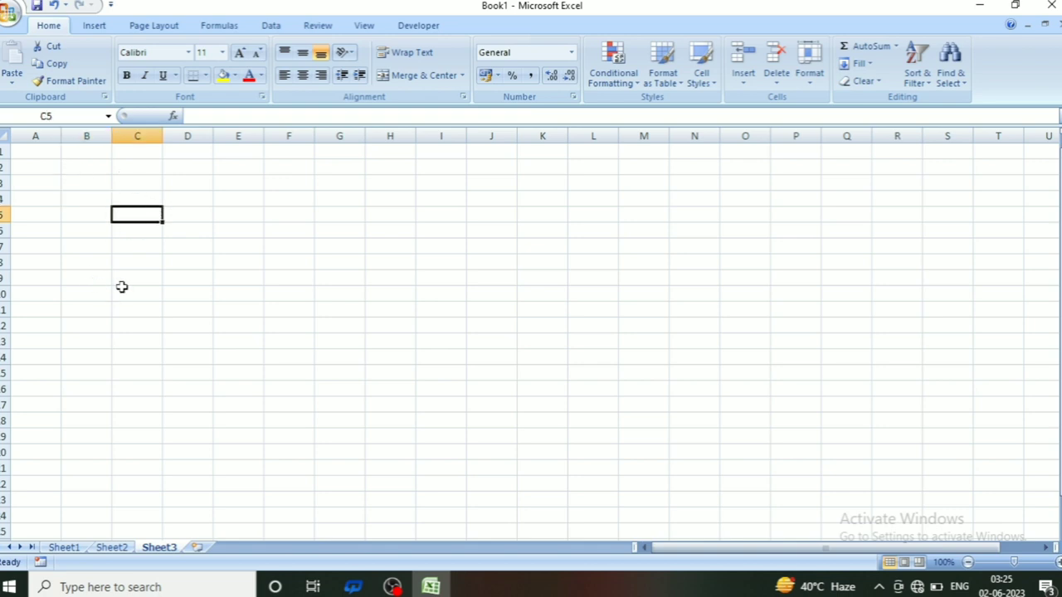
click(101, 273)
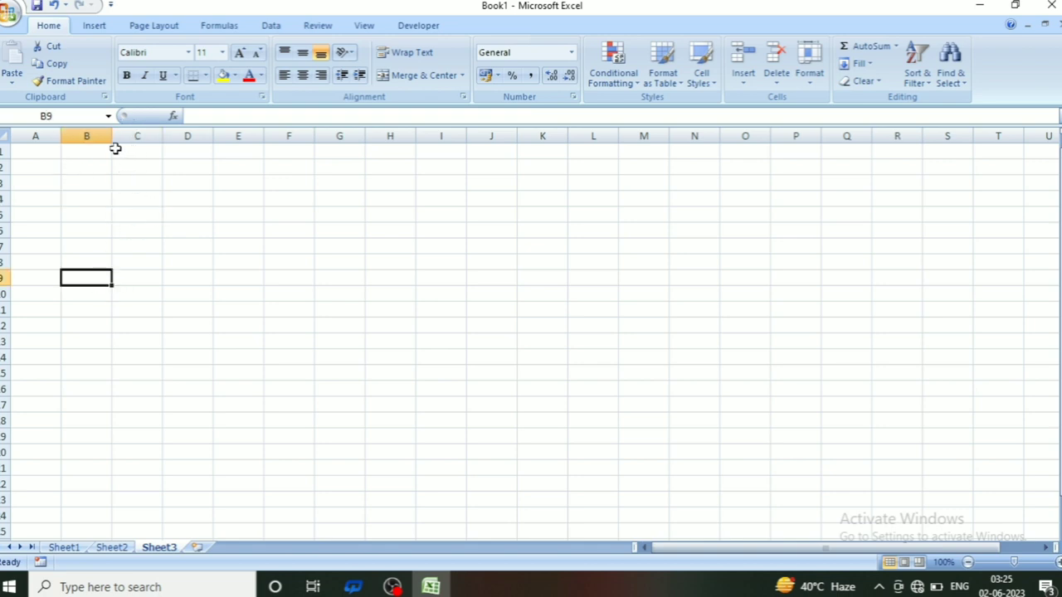
click(136, 231)
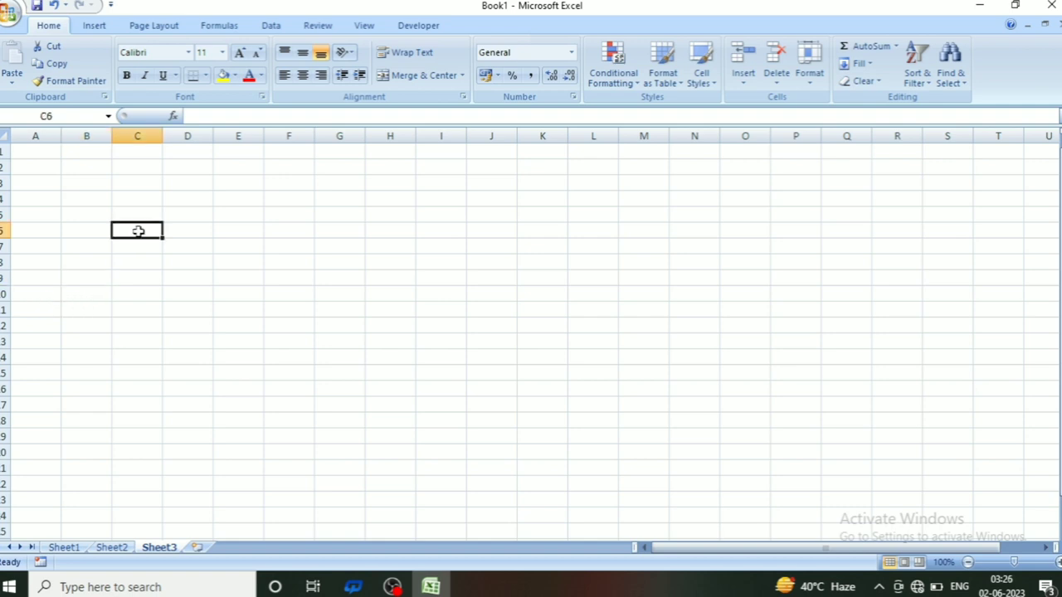
click(83, 182)
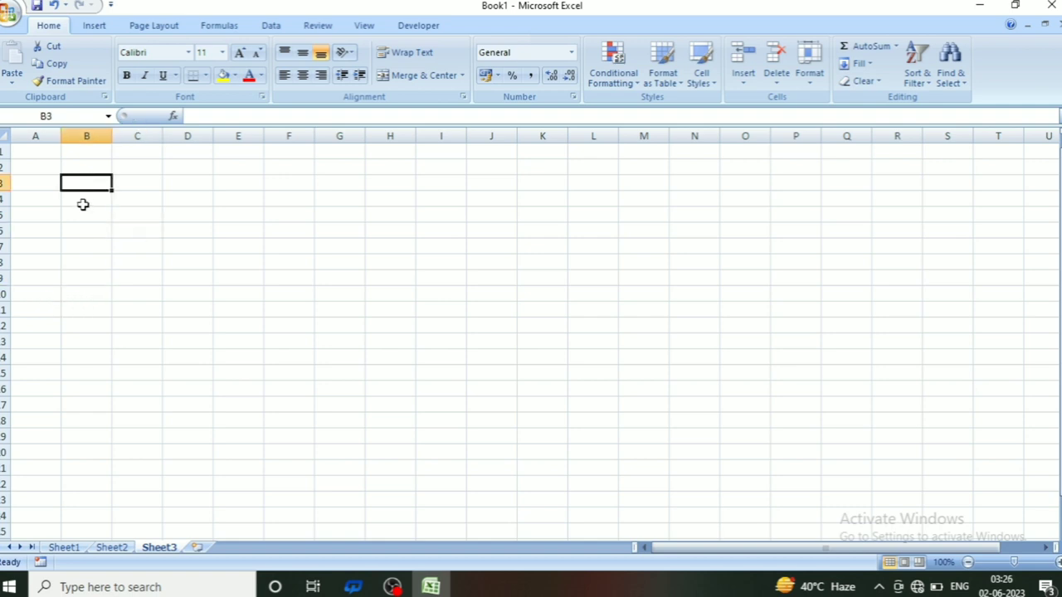
click(83, 207)
click(116, 197)
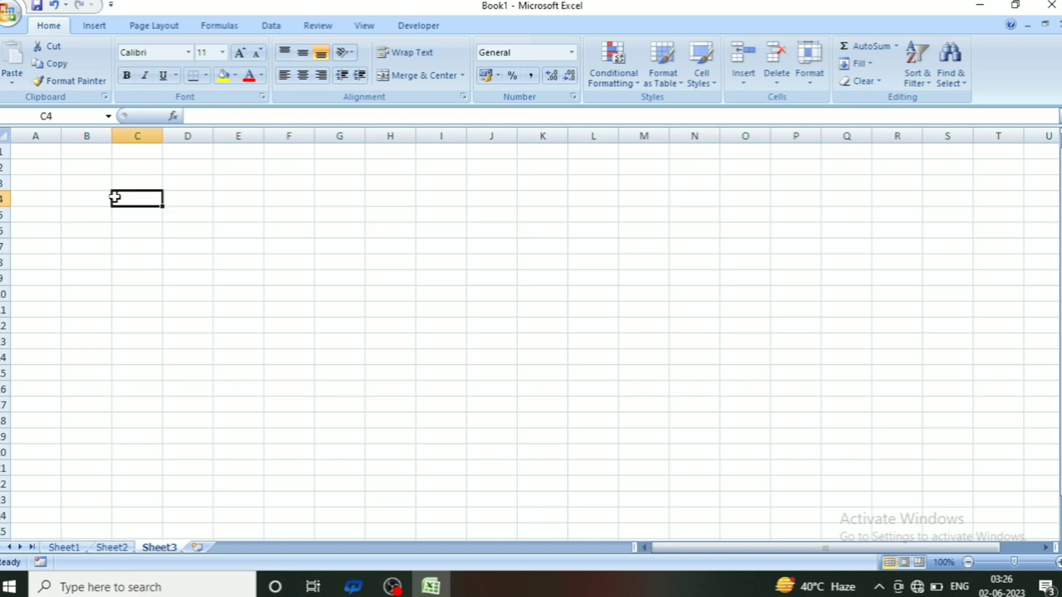
click(73, 191)
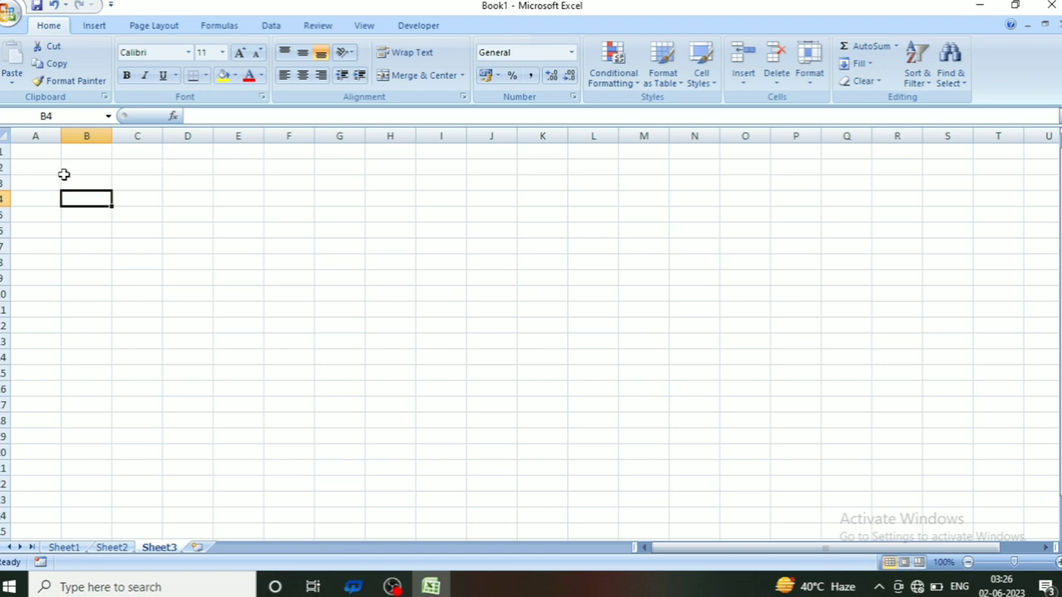
drag(226, 135, 181, 135)
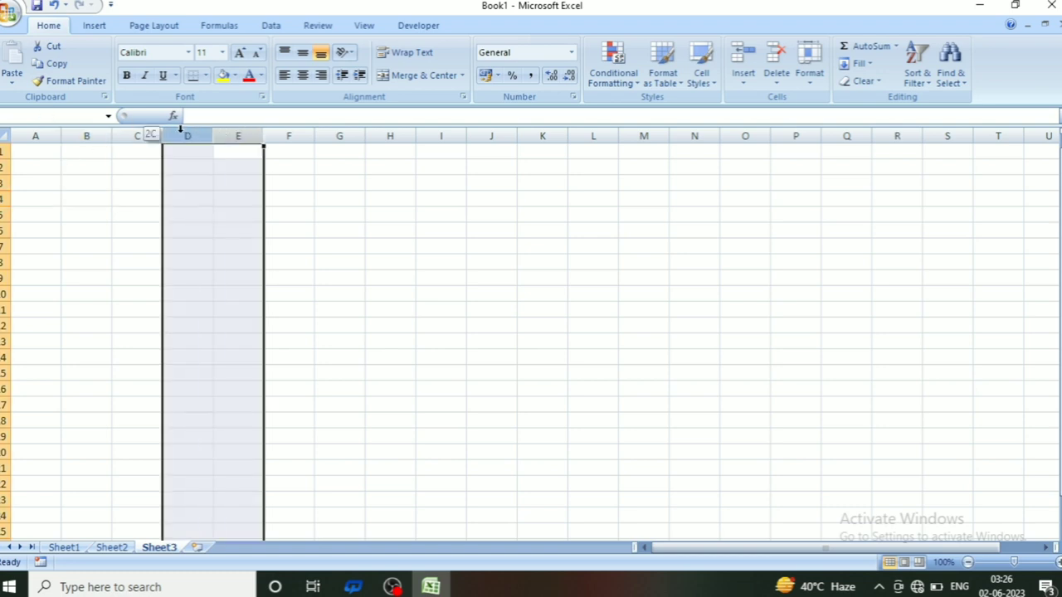
click(100, 178)
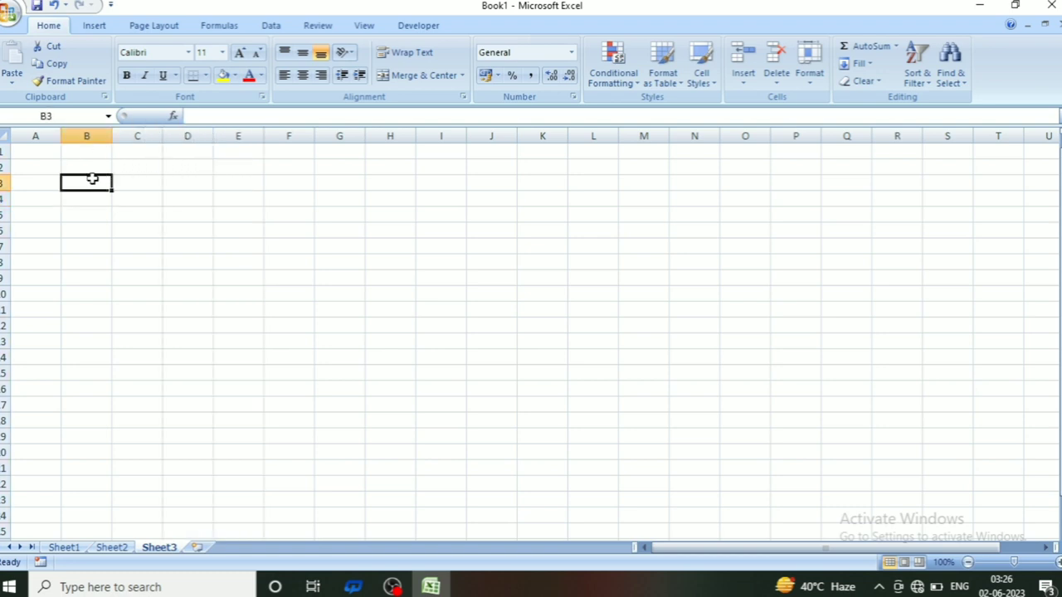
mouse_move(78, 202)
mouse_down()
mouse_move(122, 209)
mouse_move(275, 336)
mouse_up()
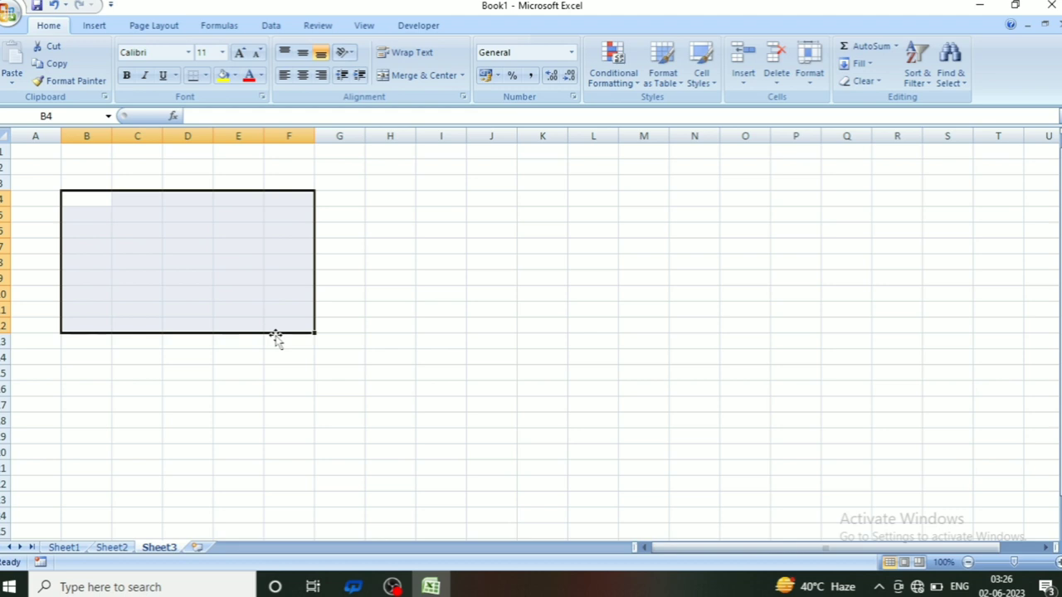
scroll(275, 336, down, 1)
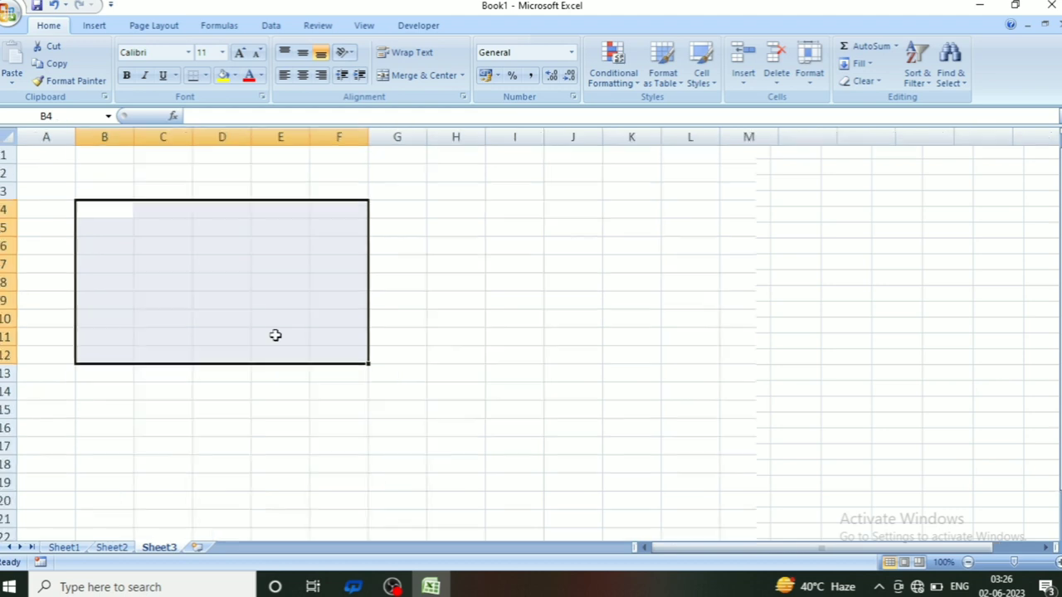
scroll(275, 335, down, 1)
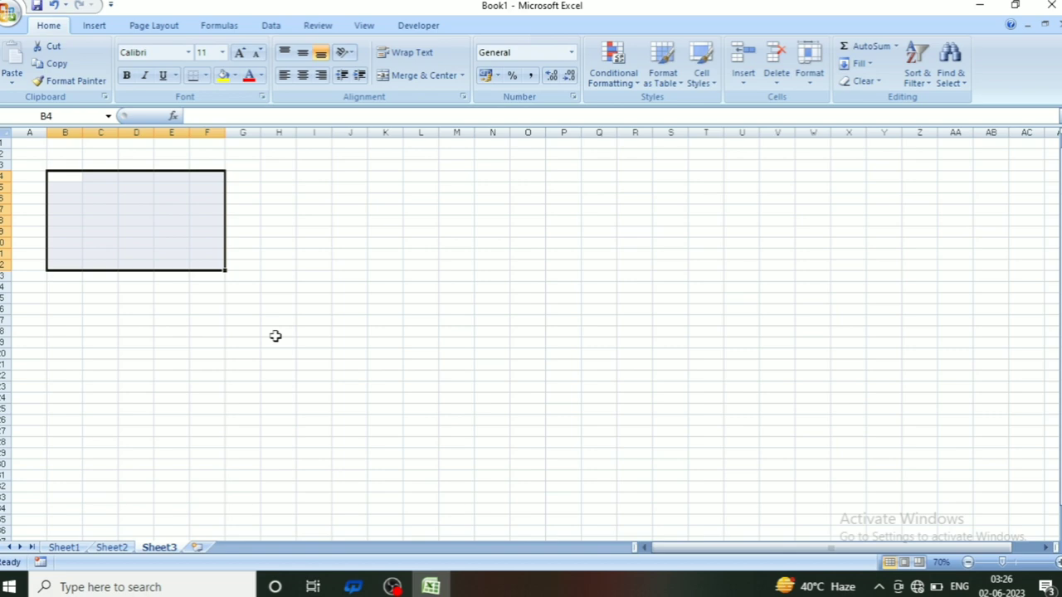
scroll(276, 336, up, 2)
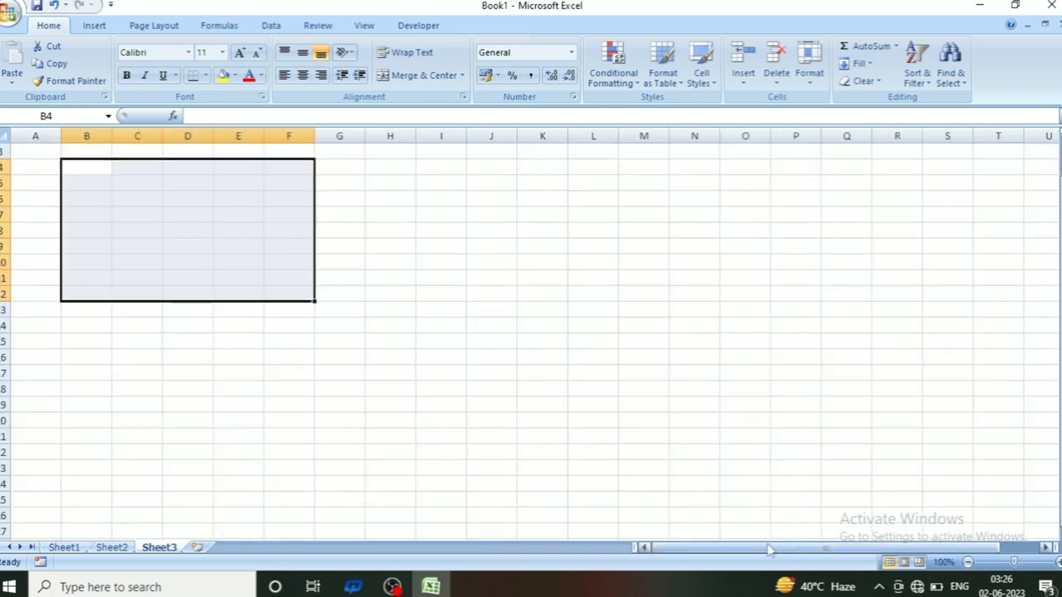
click(153, 327)
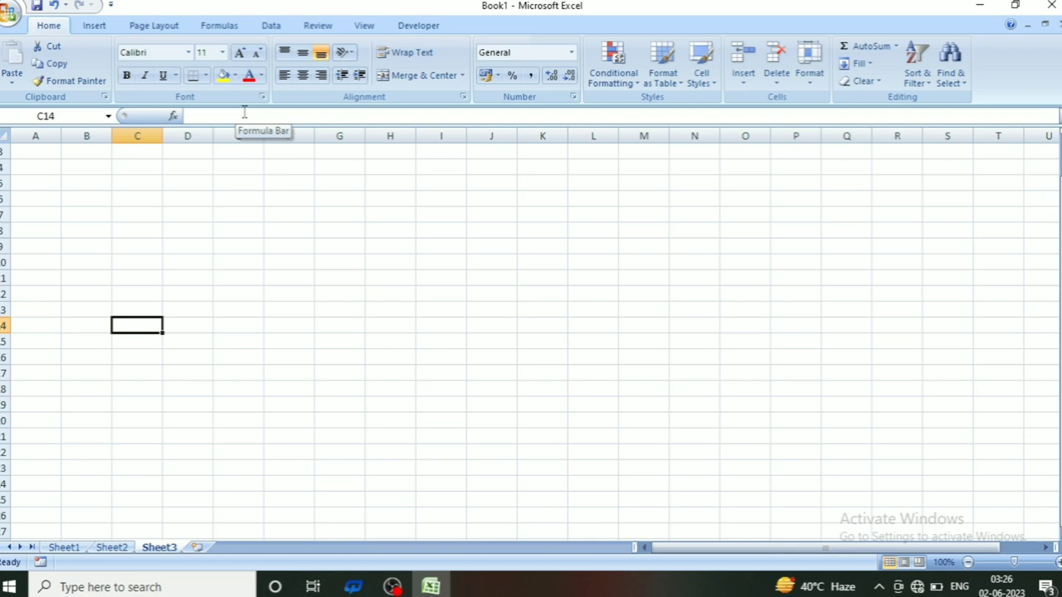
key(Up)
key(Up)
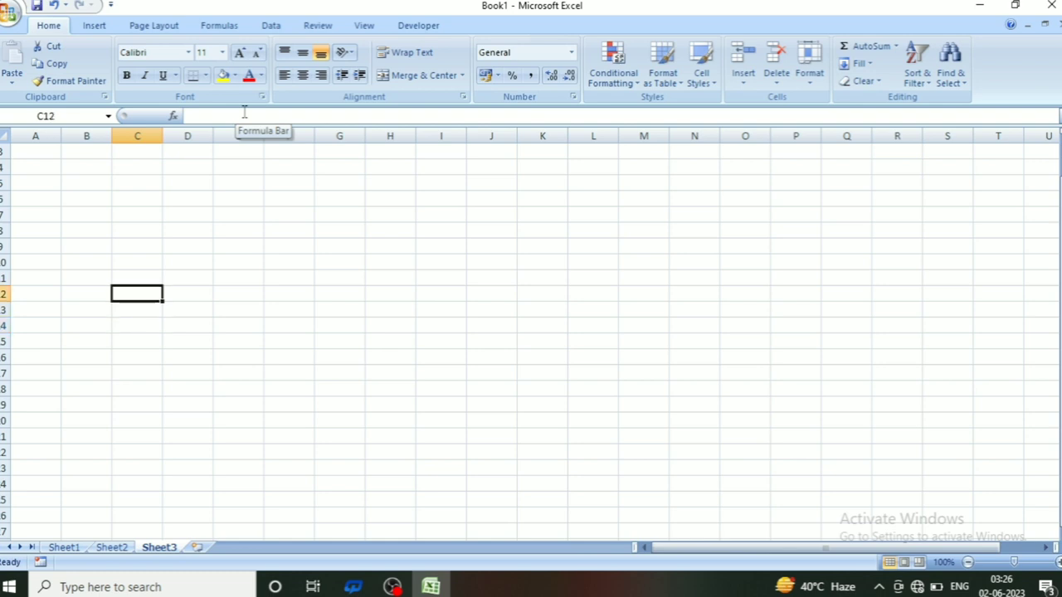
key(Up)
key(Up)
key(Up)
key(Up)
key(Up)
key(Up)
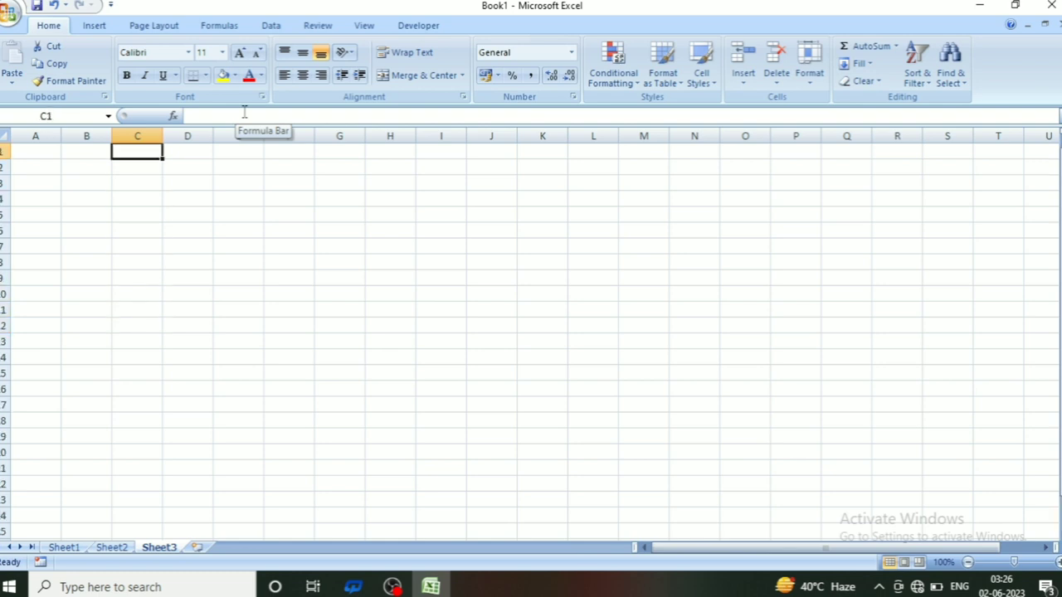
click(77, 195)
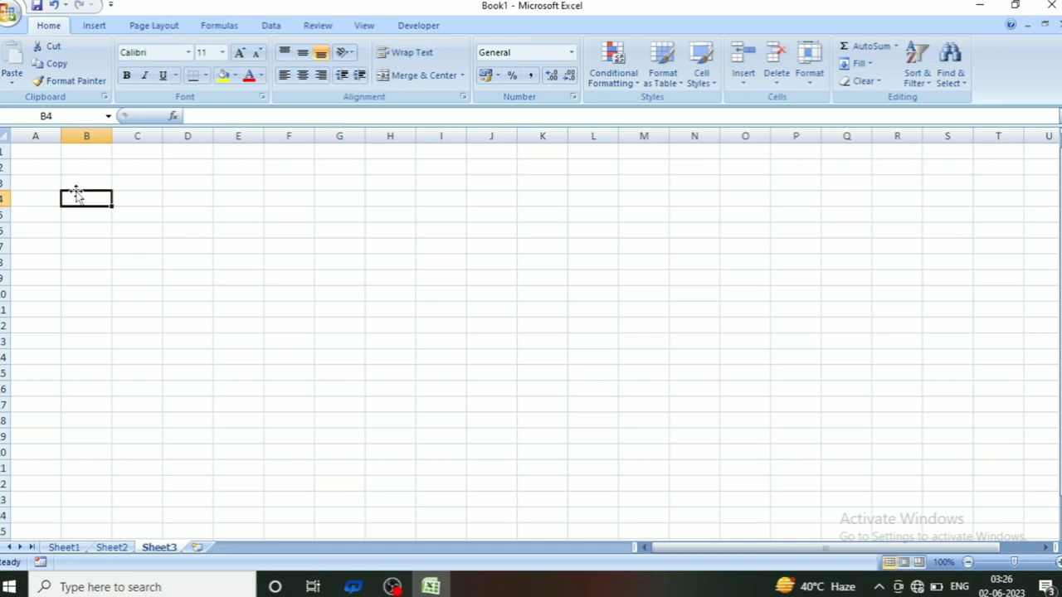
Step: Enter 50 in cell B5 and check its stored value
key(Down)
text(50)
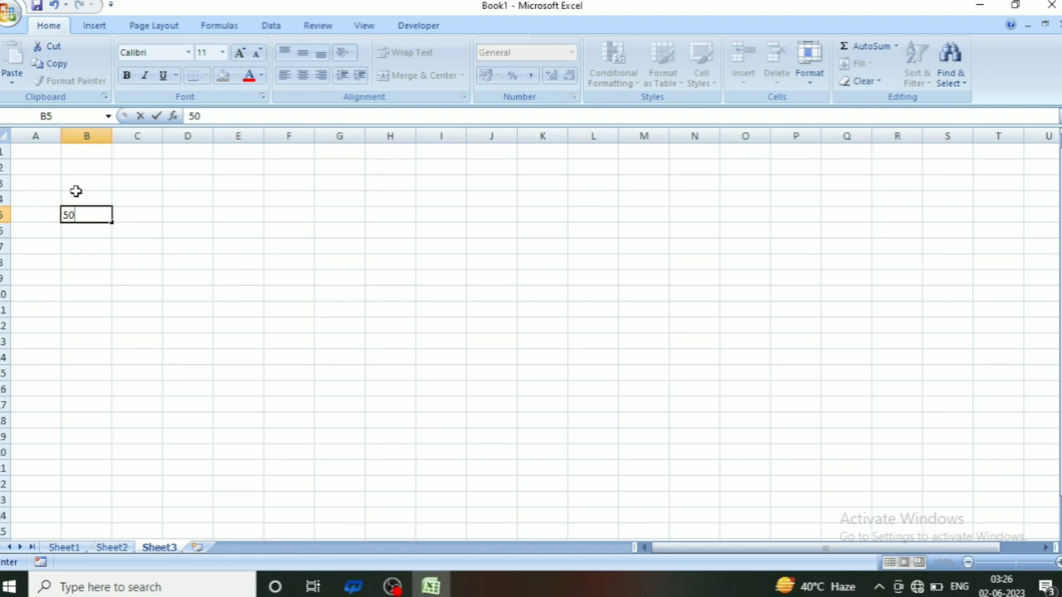
key(Return)
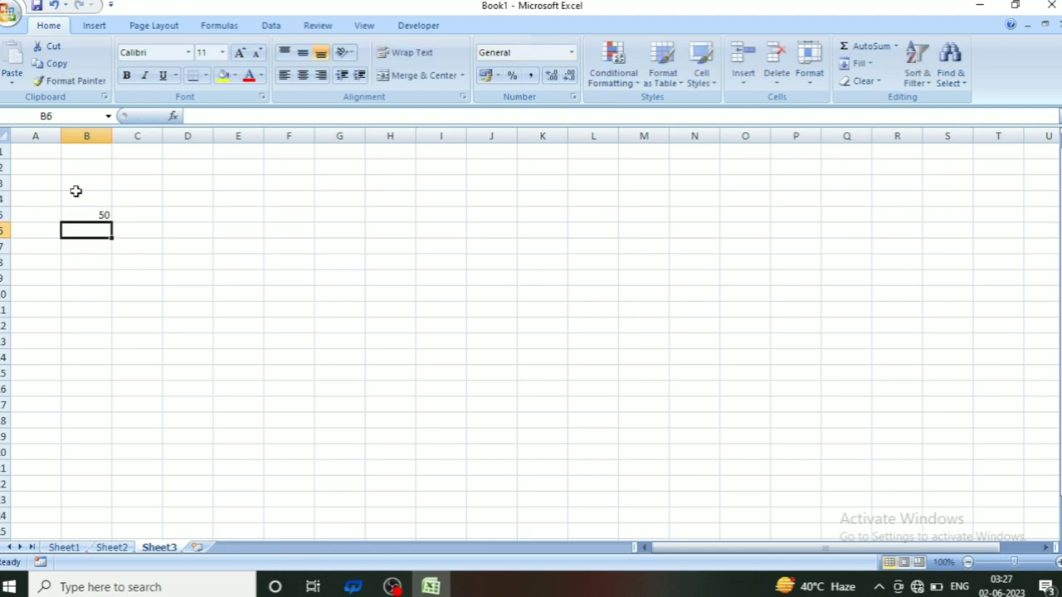
click(86, 213)
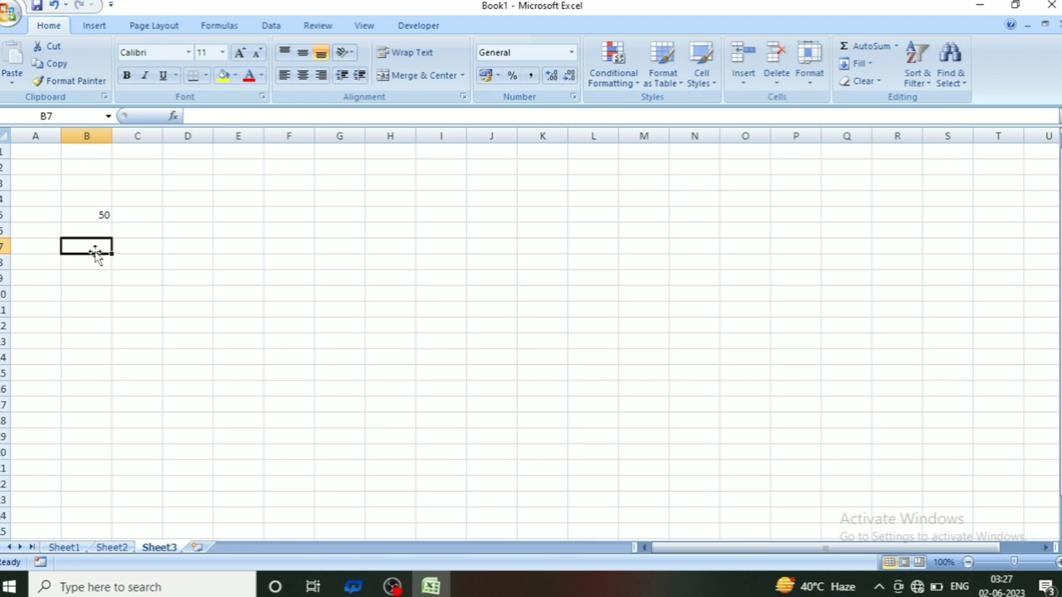
Step: Enter the text 'learn study' in cell B7 and inspect it
text(l)
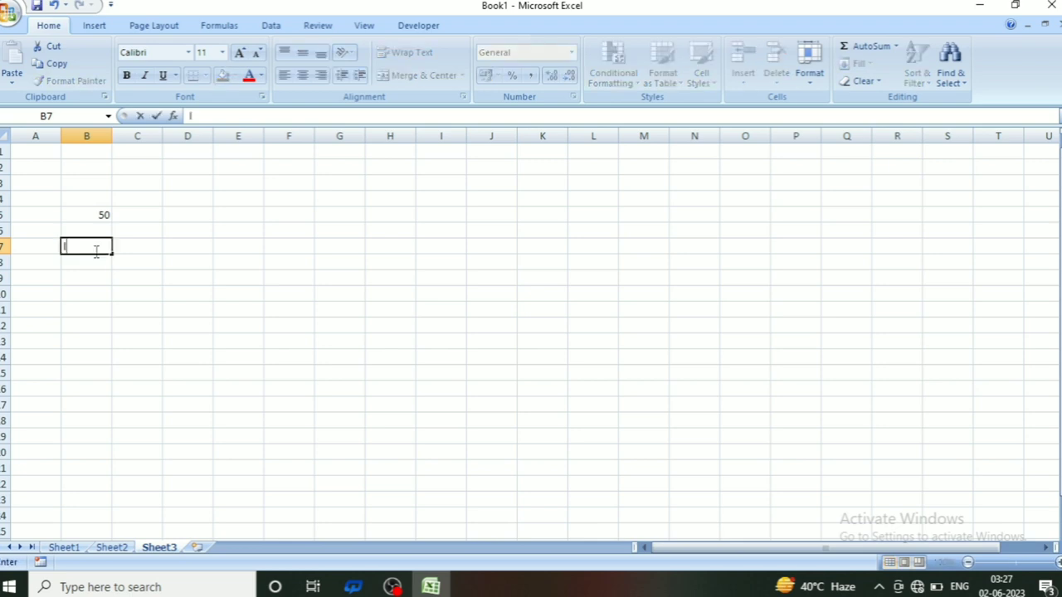
text(ear)
text(n s)
text(tudy)
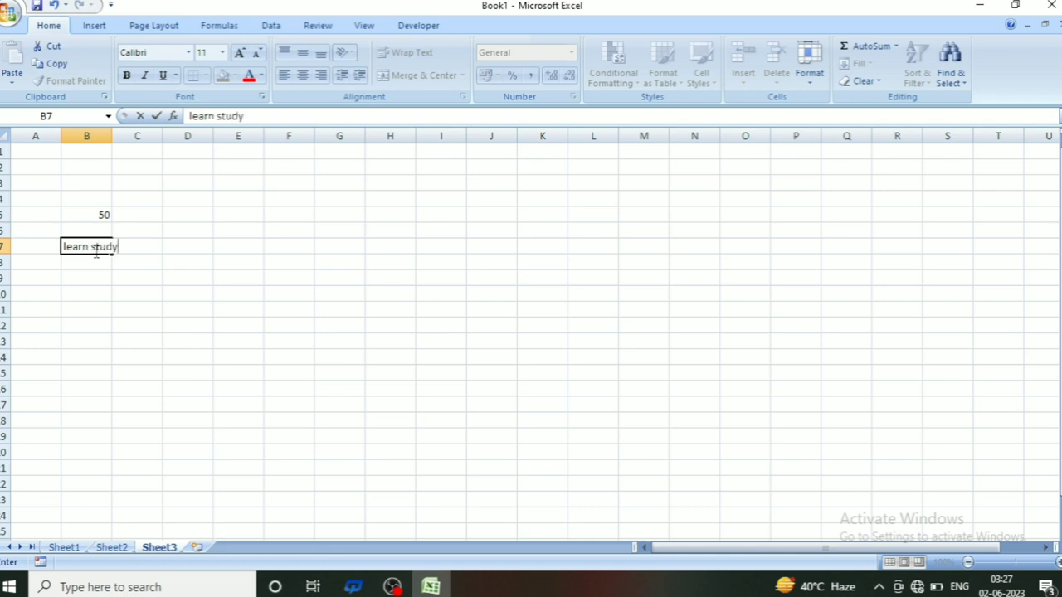
click(199, 282)
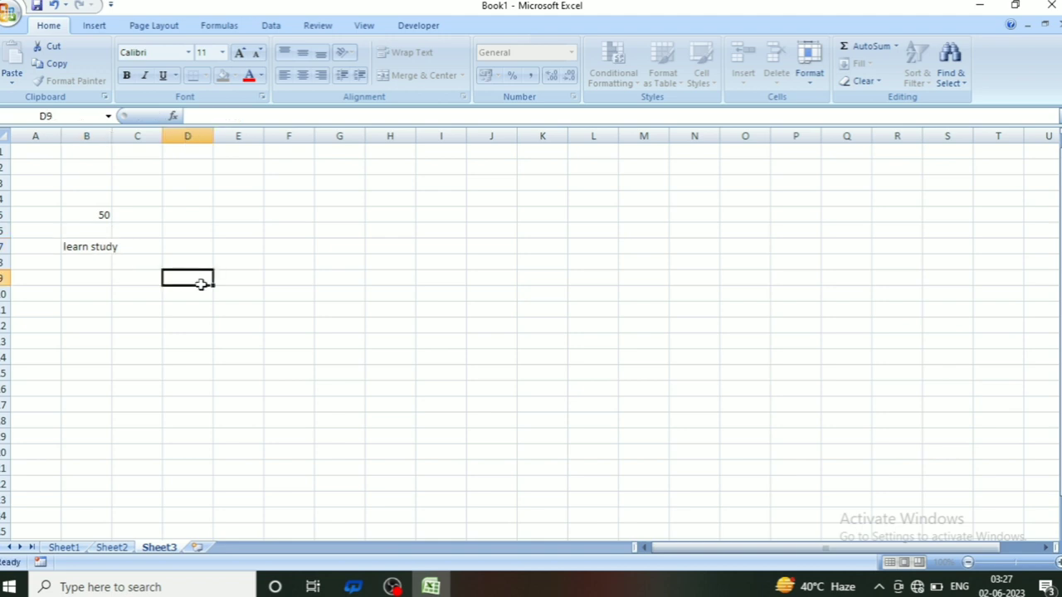
click(87, 244)
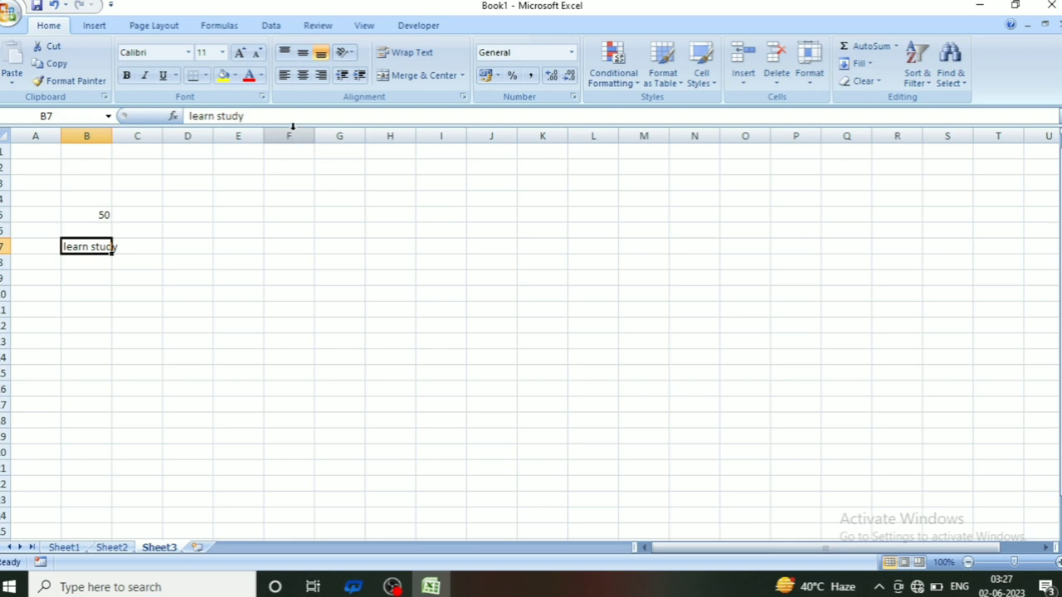
click(178, 275)
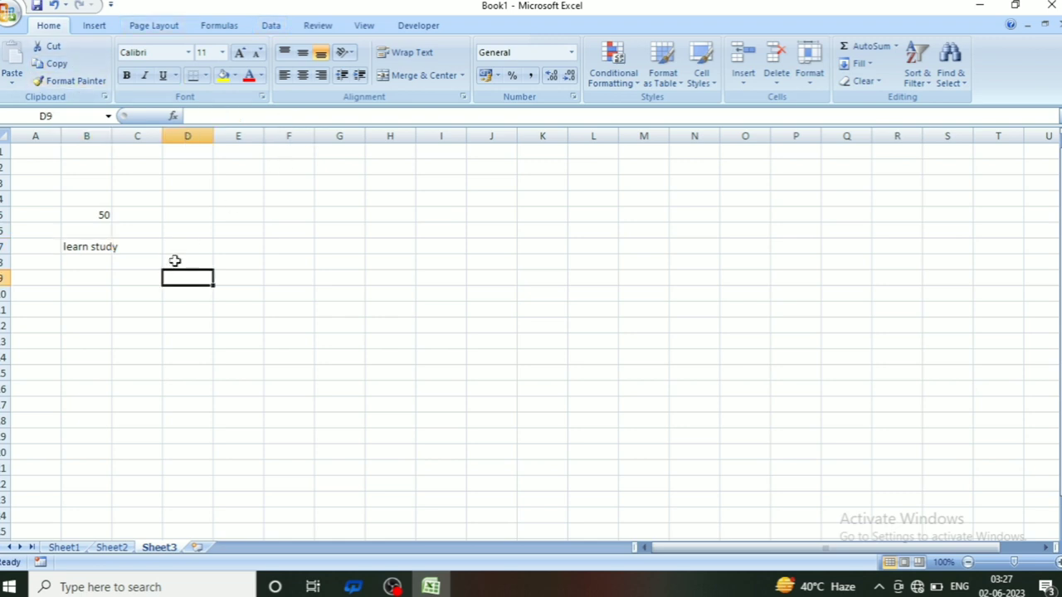
click(200, 217)
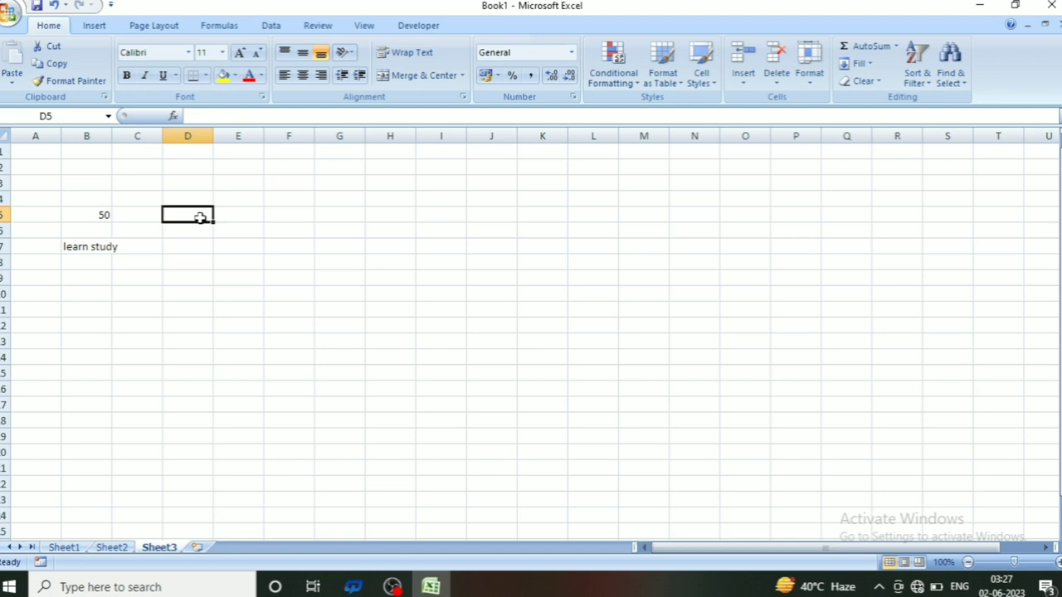
Step: Enter =20+30 in D5 so it shows 50, and compare it with B5's value
text(=)
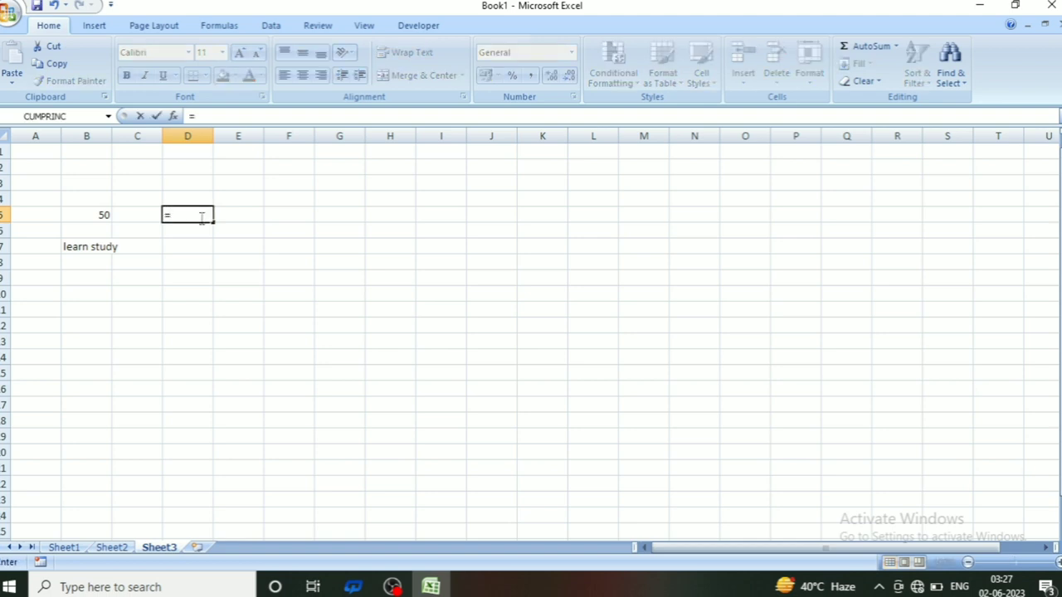
text(5)
key(BackSpace)
text(2)
text(0)
text(+)
text(30)
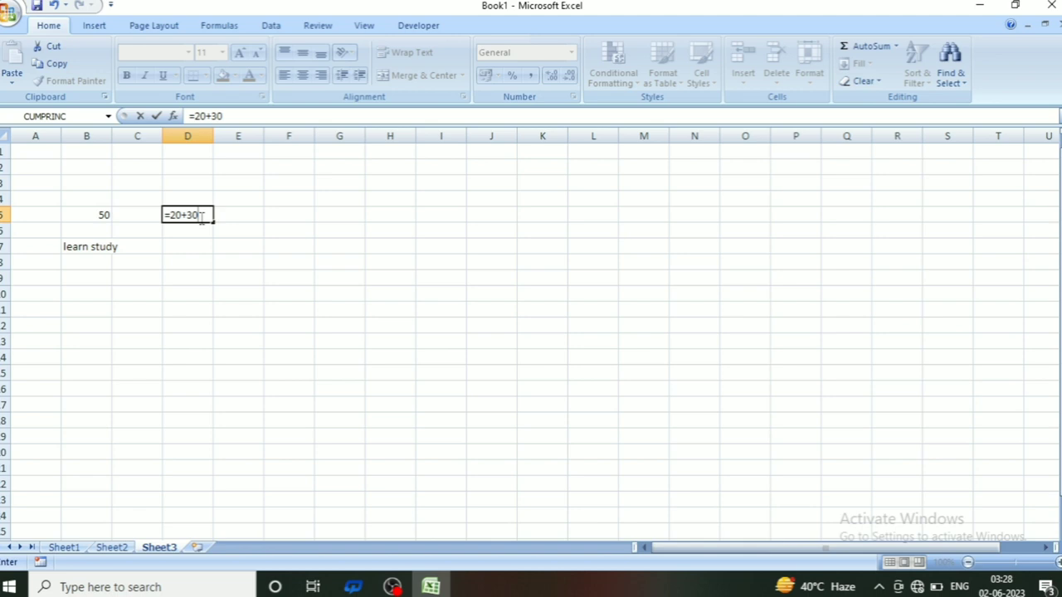
key(Return)
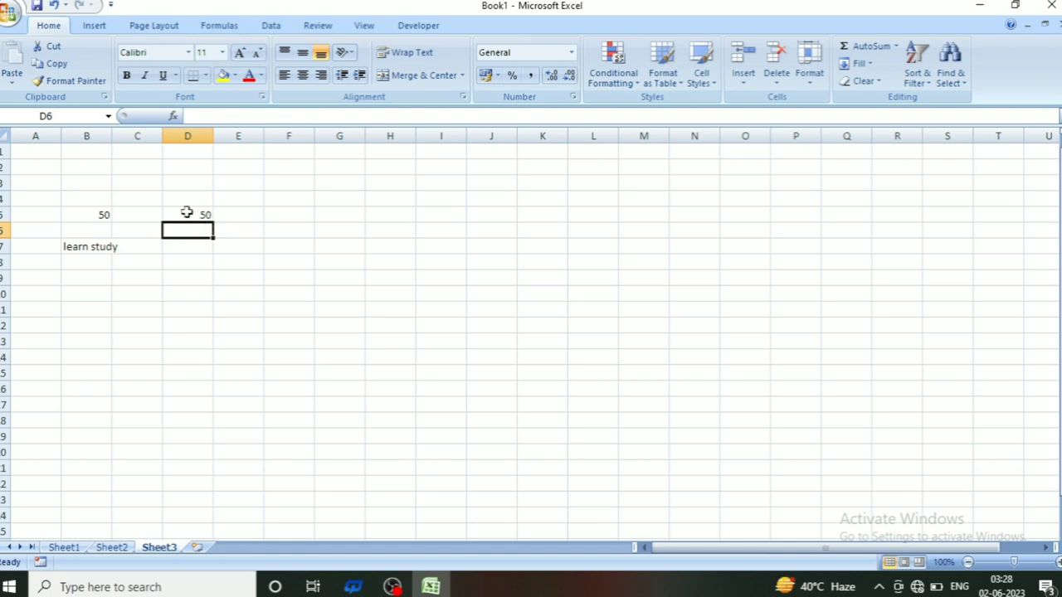
click(94, 211)
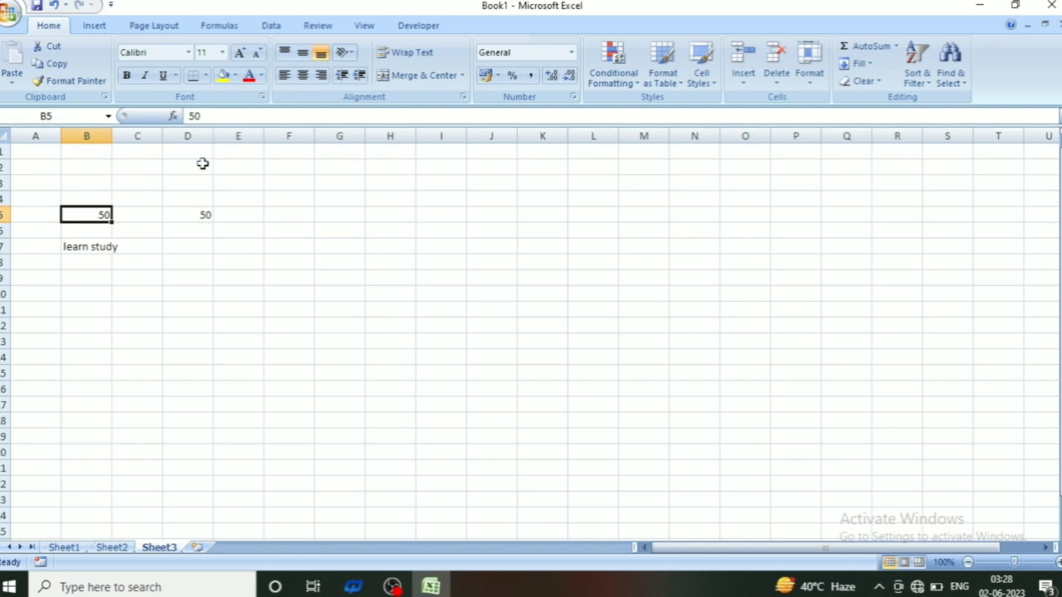
click(202, 216)
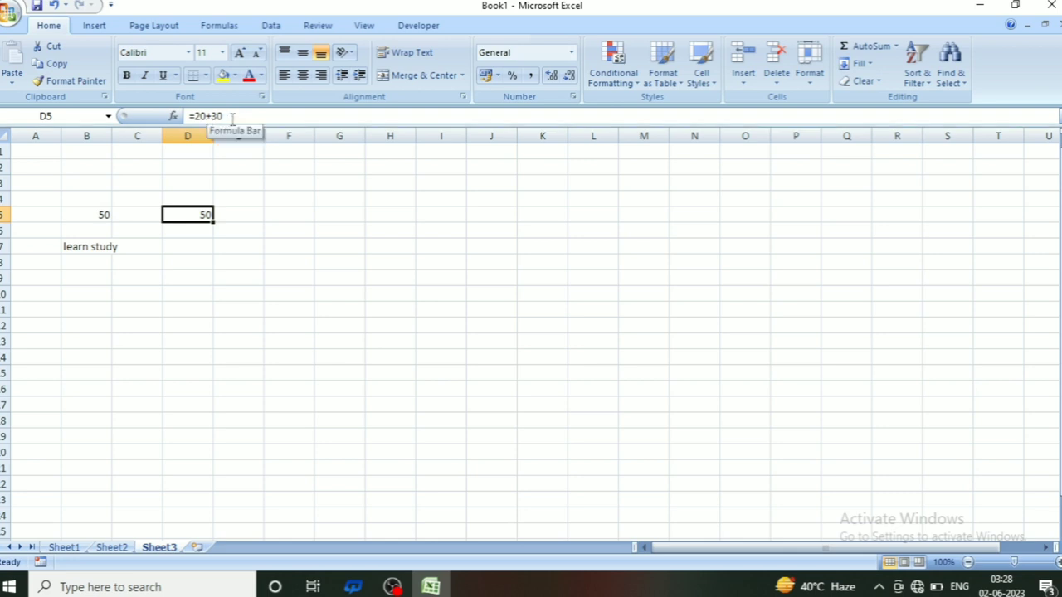
click(234, 230)
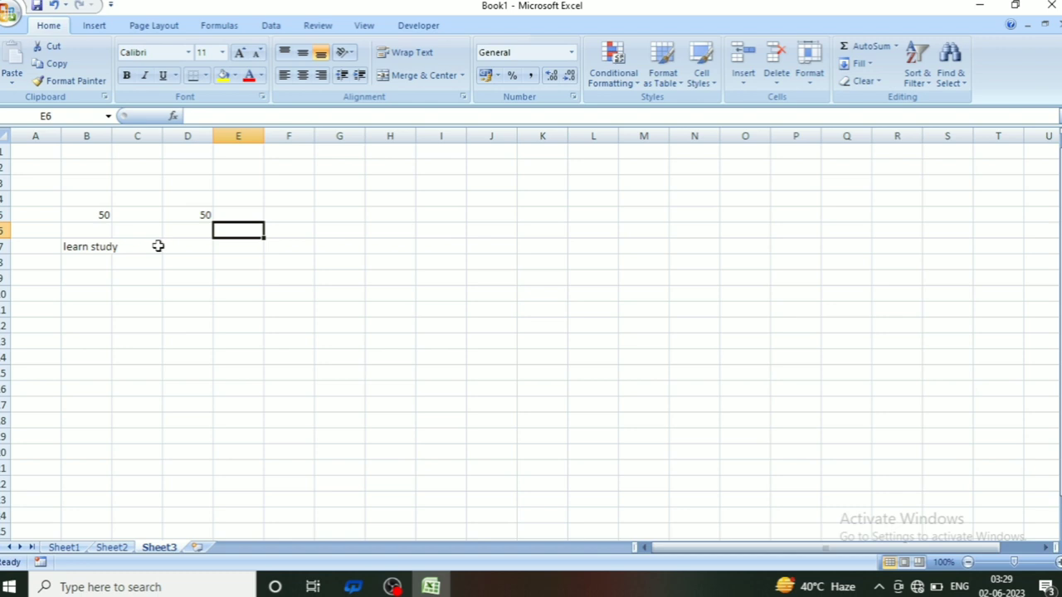
Step: Enter the formula =20+10+30 in cell B3, which displays 60
click(77, 181)
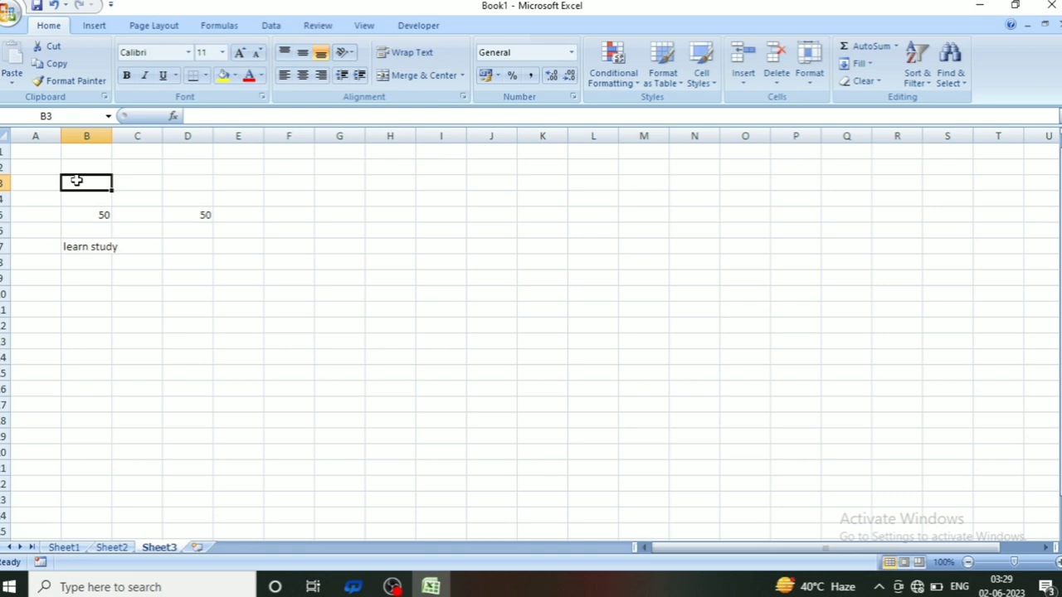
text(=)
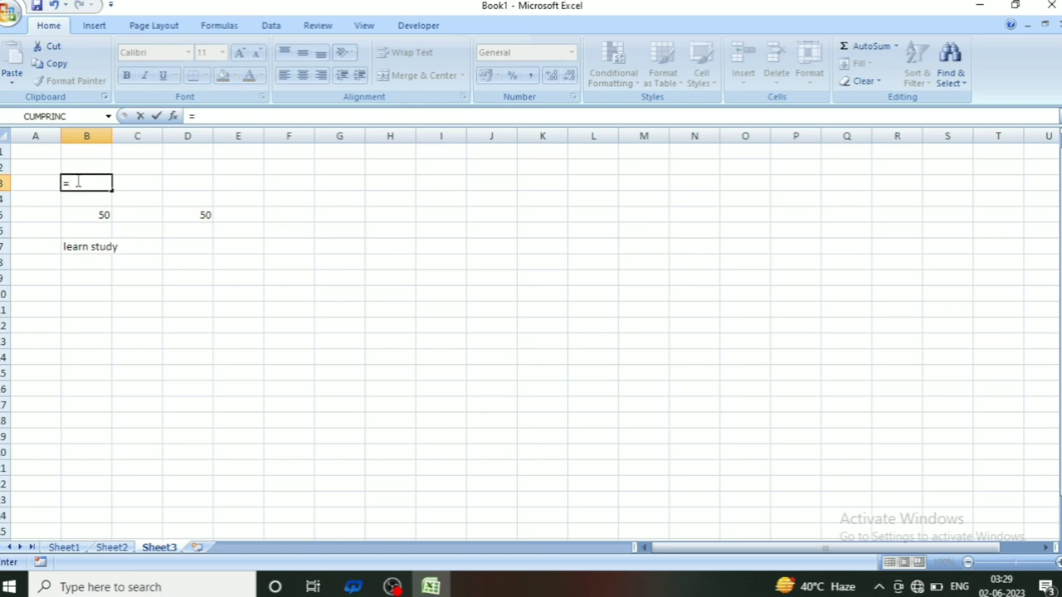
text(20)
text(+)
text(1)
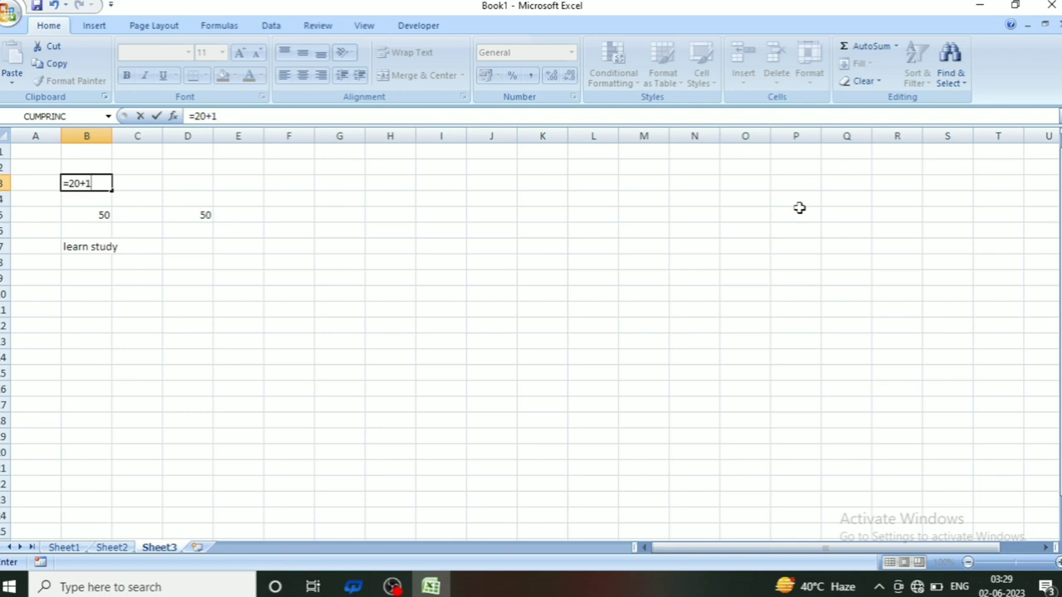
text(0+)
text(30)
key(Return)
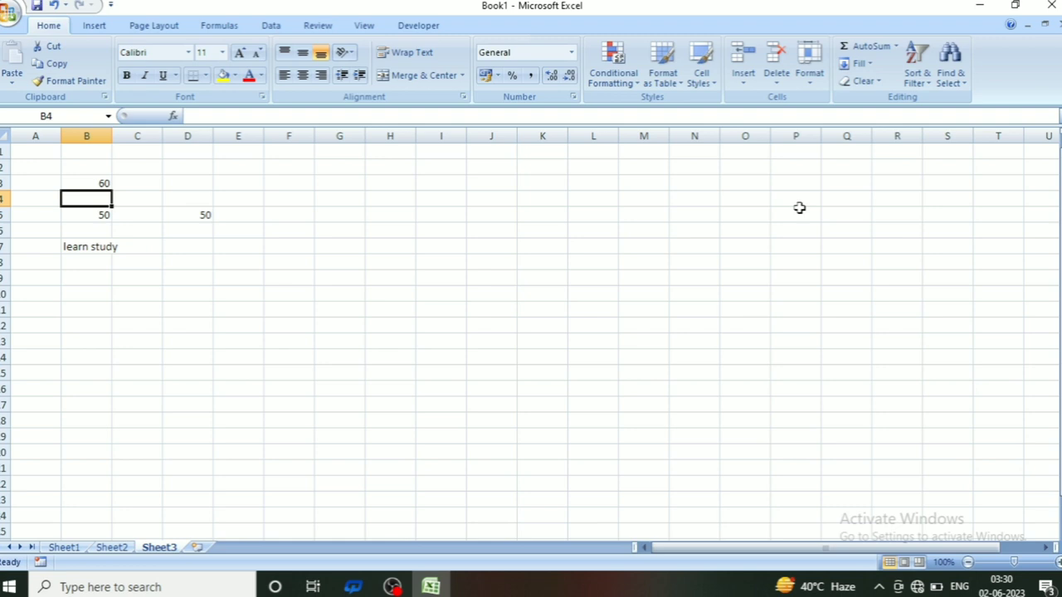
Step: Zoom the sheet to about 170% and begin a formula with '=' in D2
ctrl+scroll(799, 208, down, 2)
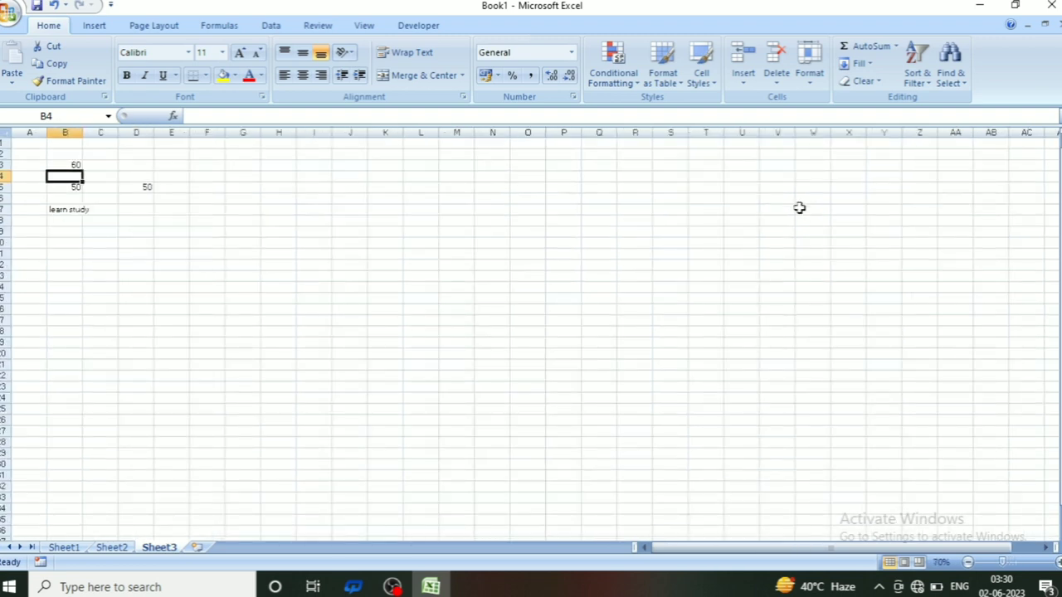
ctrl+scroll(799, 208, up, 1)
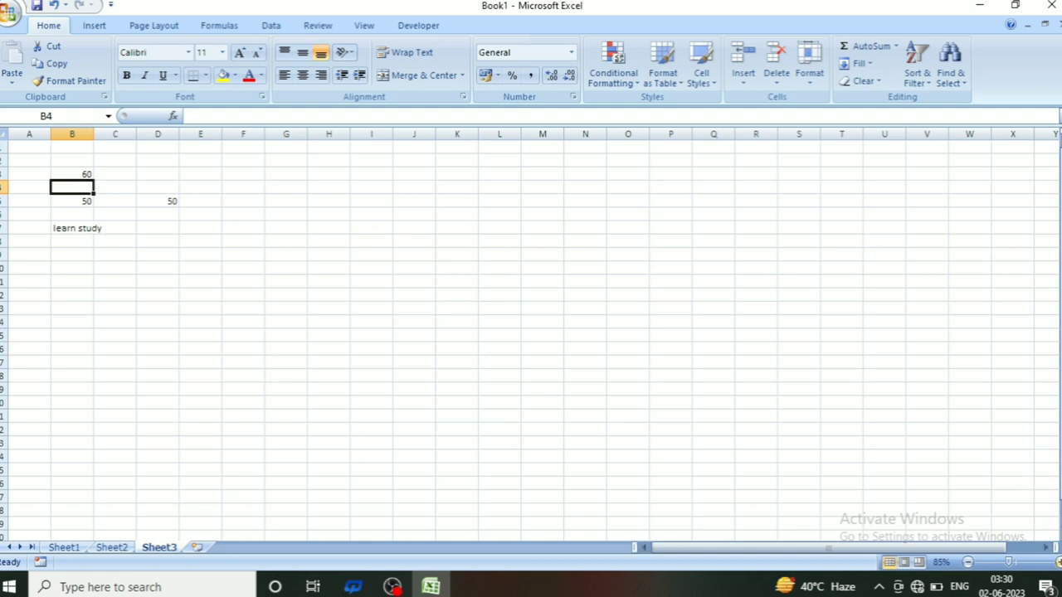
click(1058, 562)
click(1058, 562)
click(1058, 562)
click(1058, 563)
click(1057, 562)
click(1057, 562)
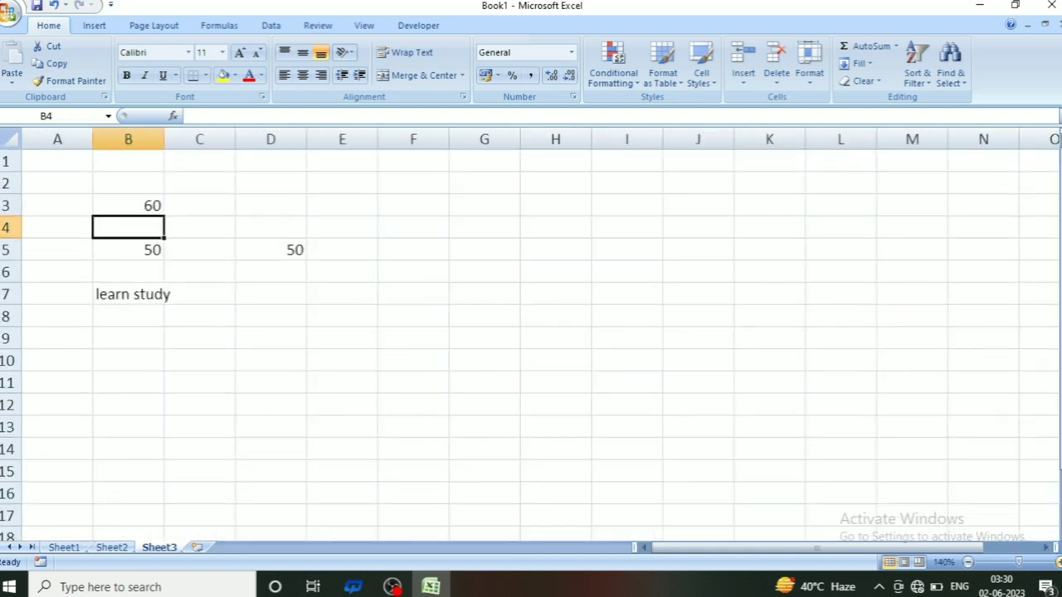
click(1058, 562)
click(1057, 562)
click(1057, 562)
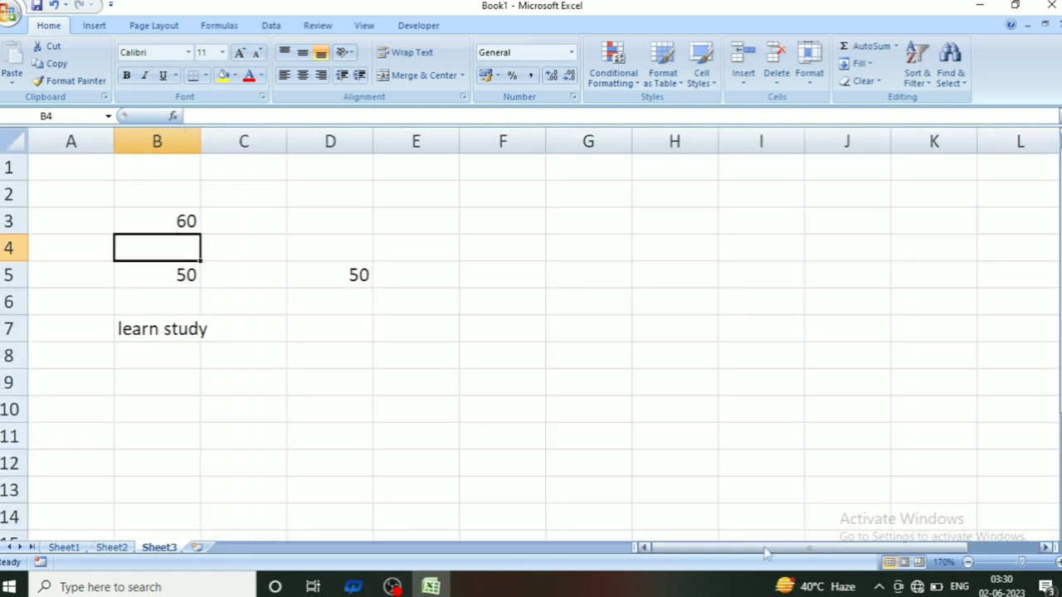
click(327, 204)
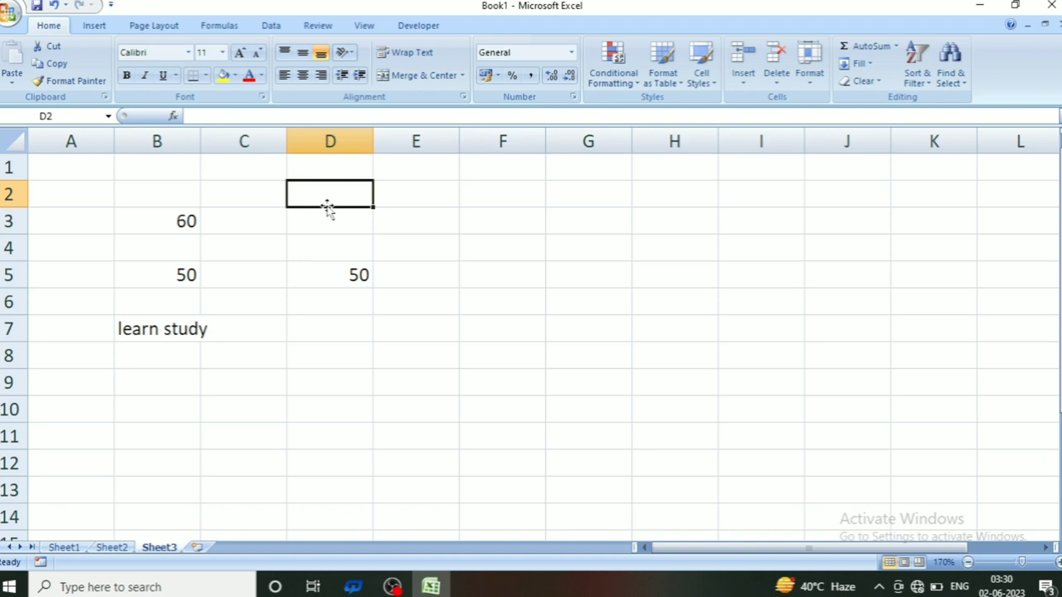
text(=)
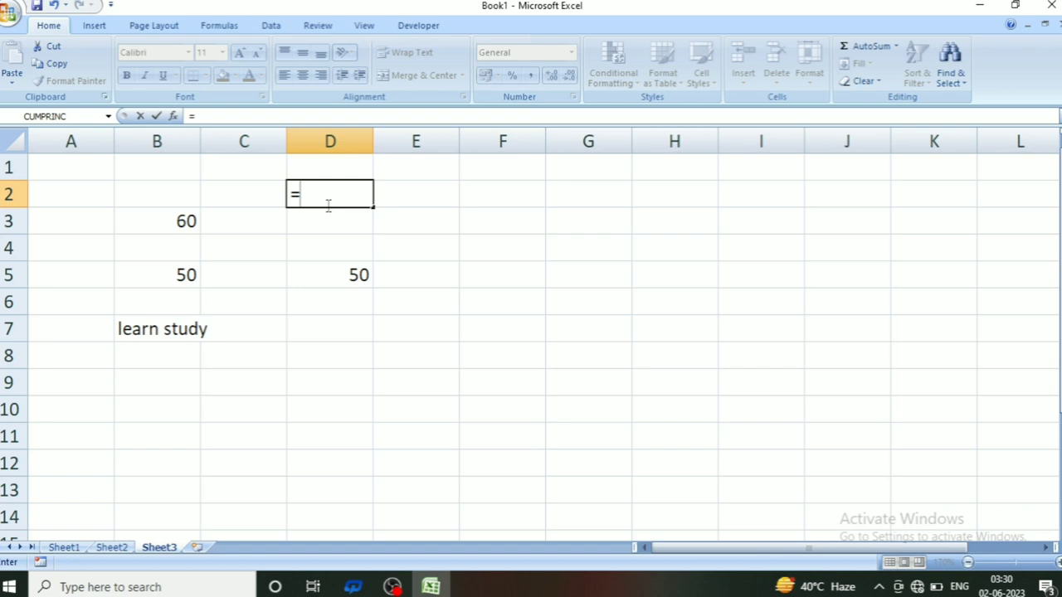
Step: Enter =60-20 in D2 to show 40 and =5*5 in D3 to show 25
text(60)
text(-)
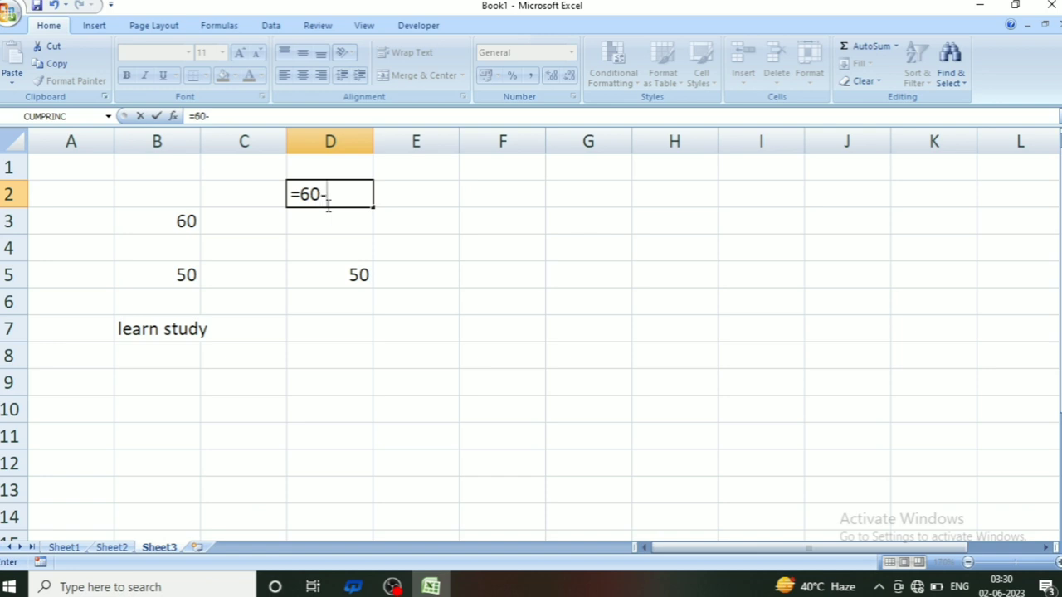
text(20)
key(Return)
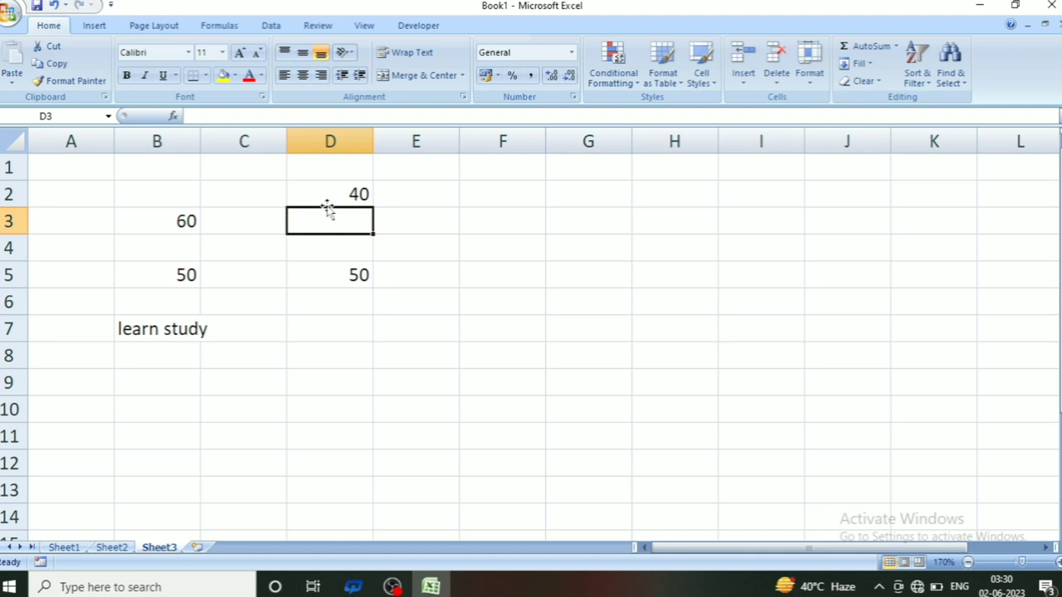
text(=)
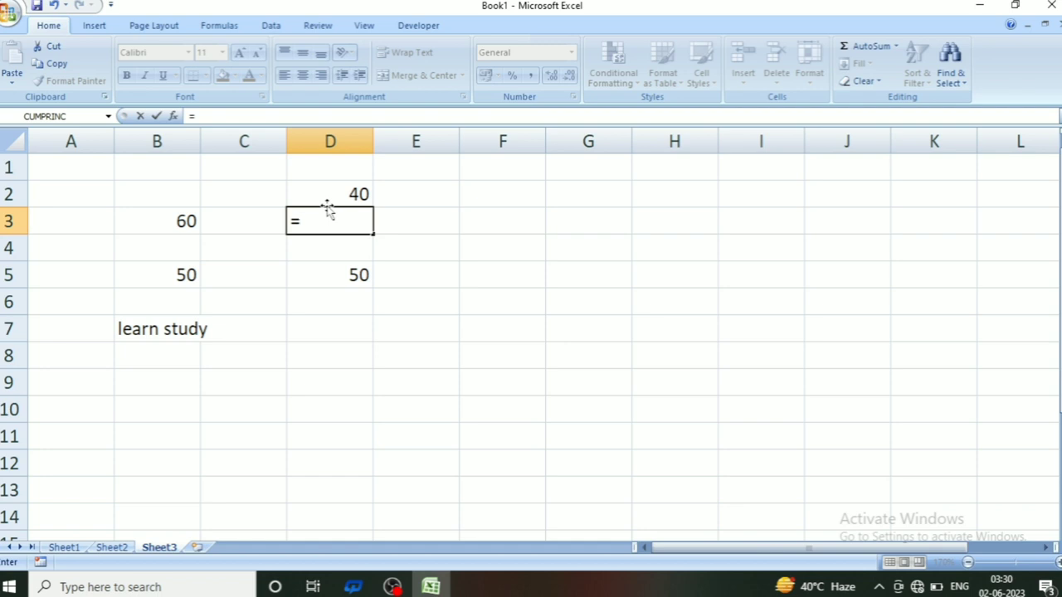
text(5)
text(*)
text(5)
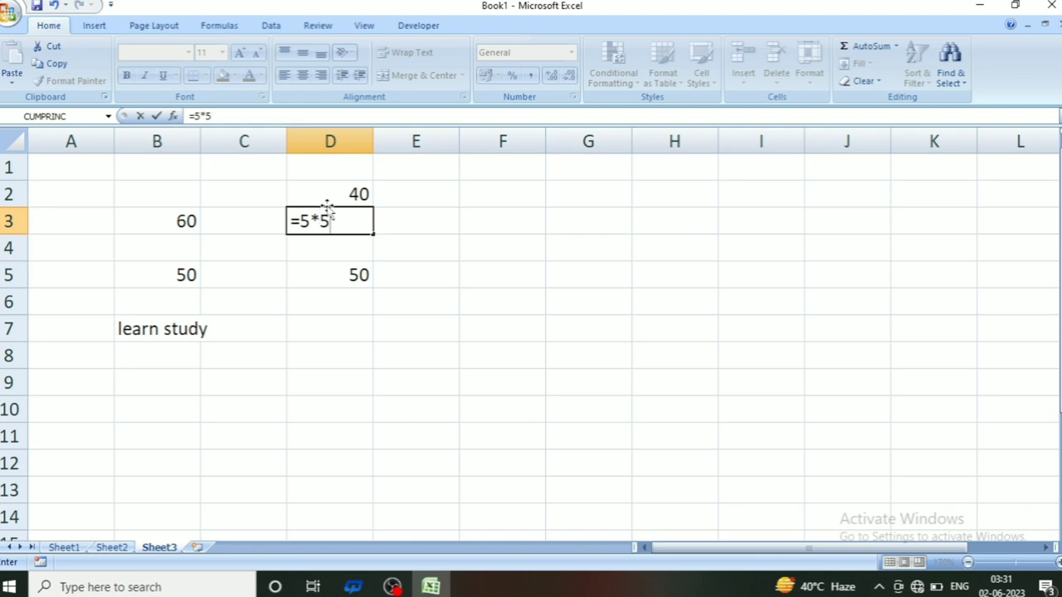
key(Return)
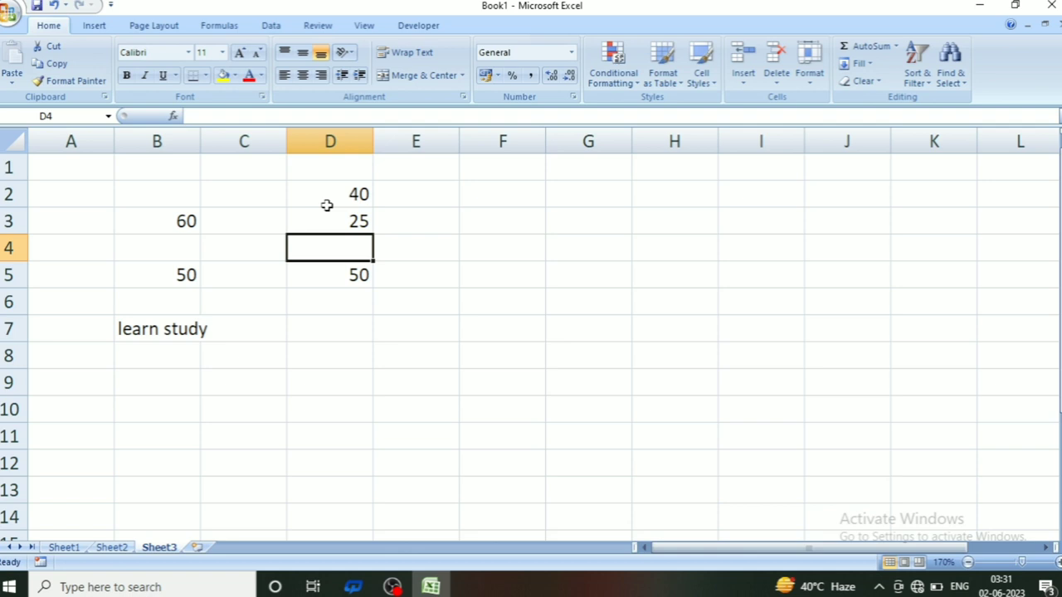
Step: Enter the formula =100/10 in D4 so it displays 10
text(=)
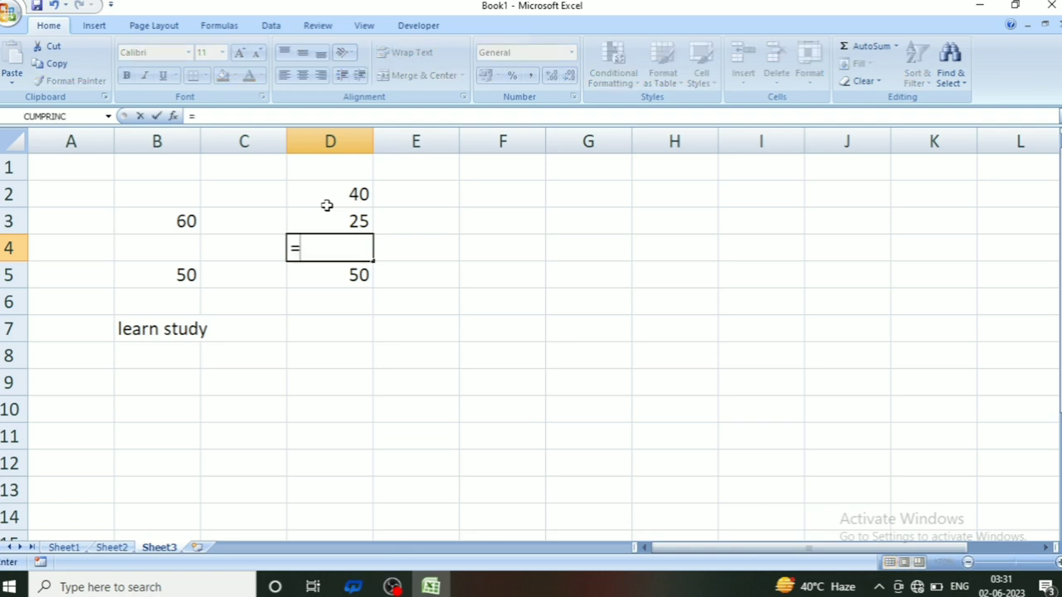
text(100)
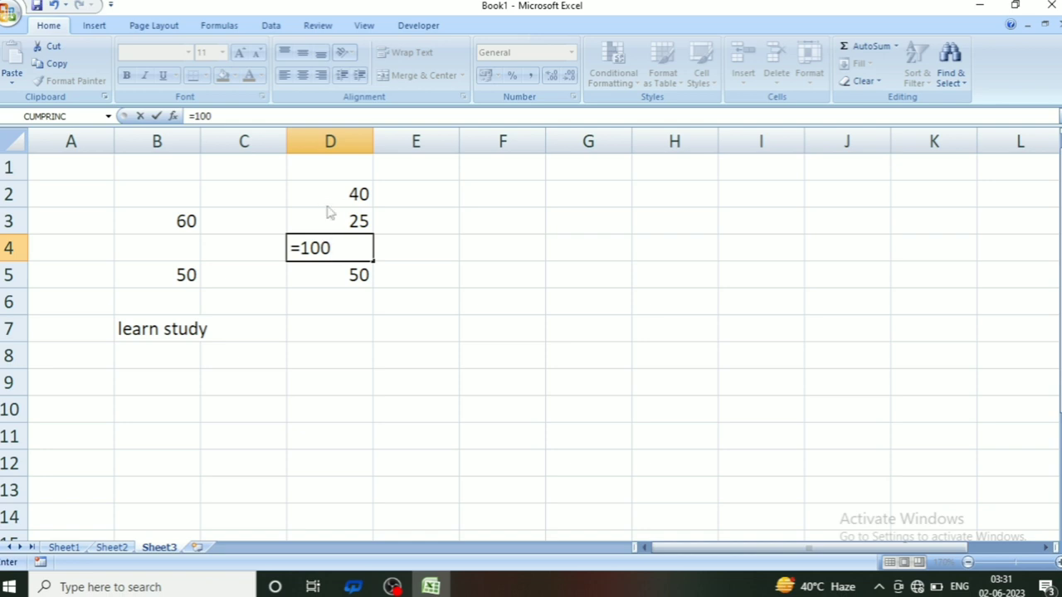
text(/)
text(10)
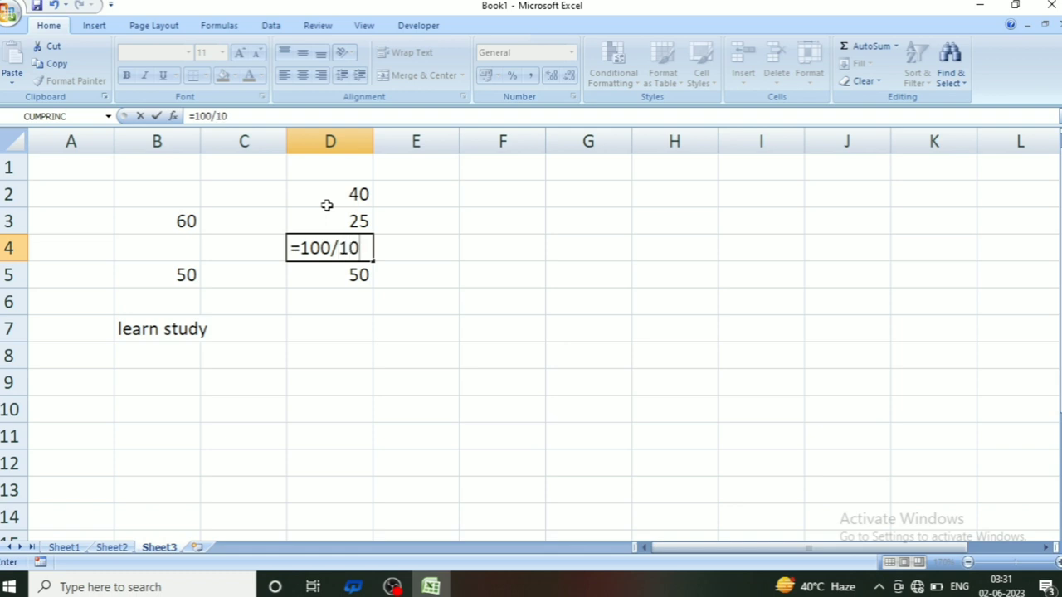
key(Return)
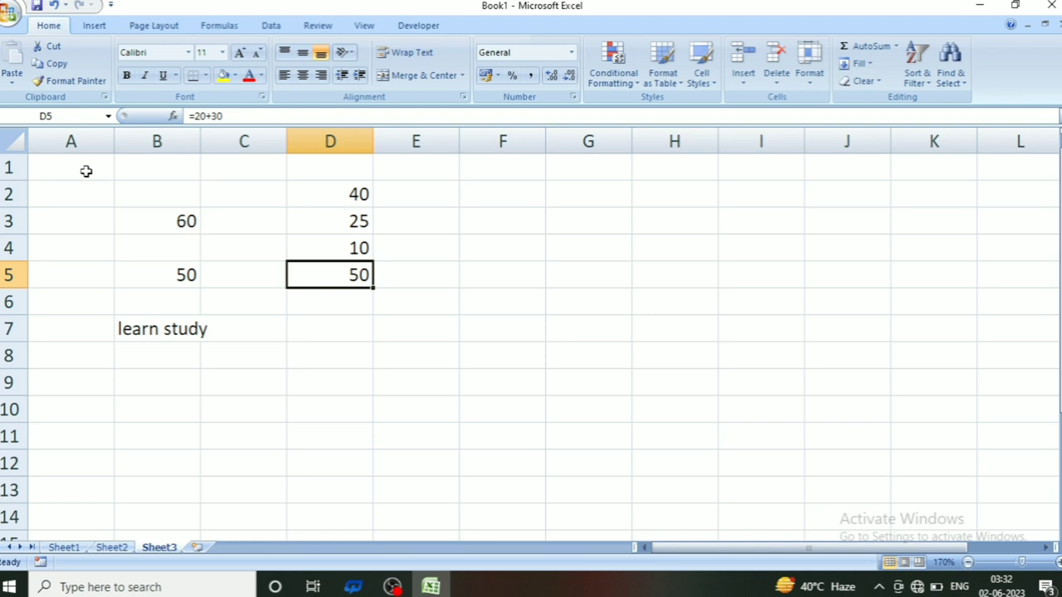
Step: Select A1:E8 and delete every entry so Sheet3 is blank, then select B4
drag(85, 170, 329, 321)
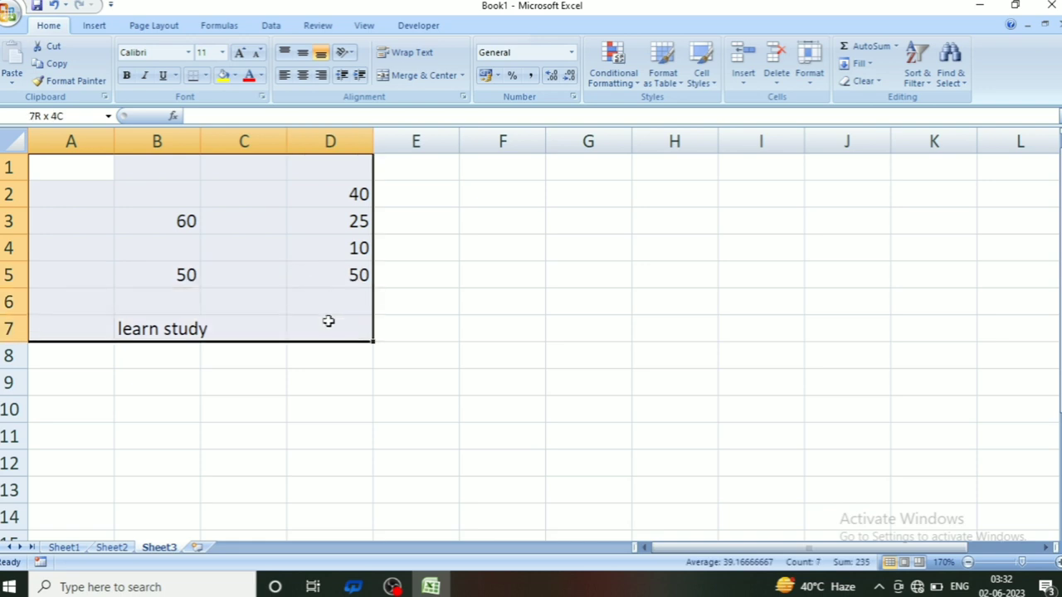
drag(328, 321, 394, 362)
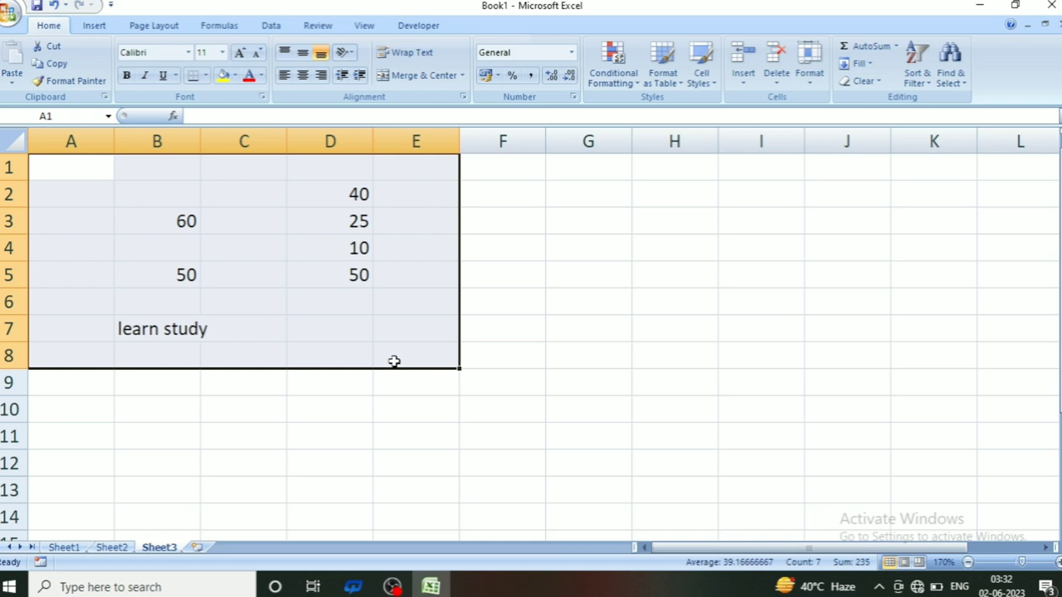
key(Delete)
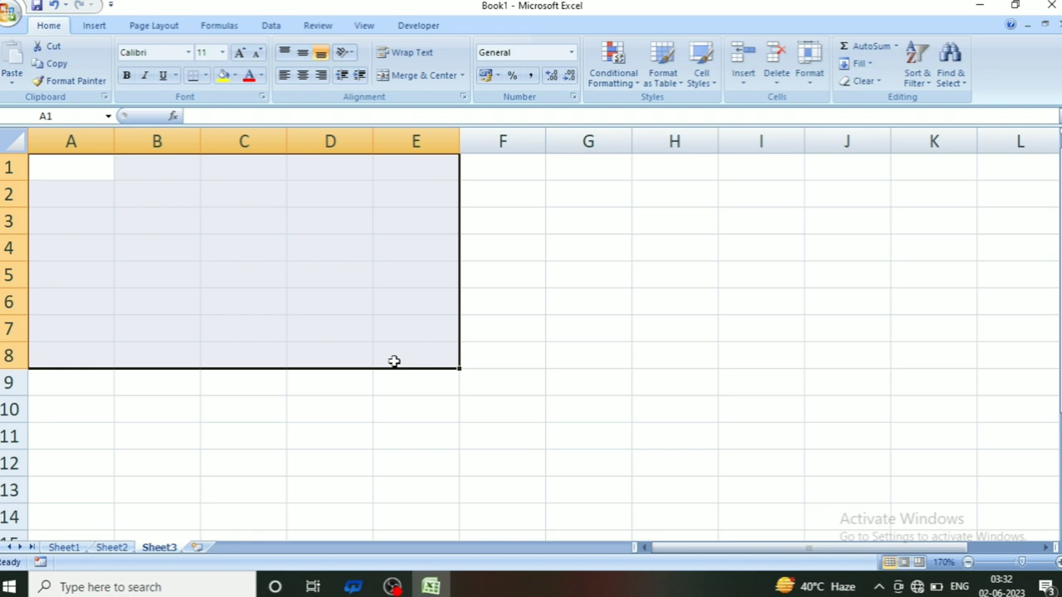
click(515, 333)
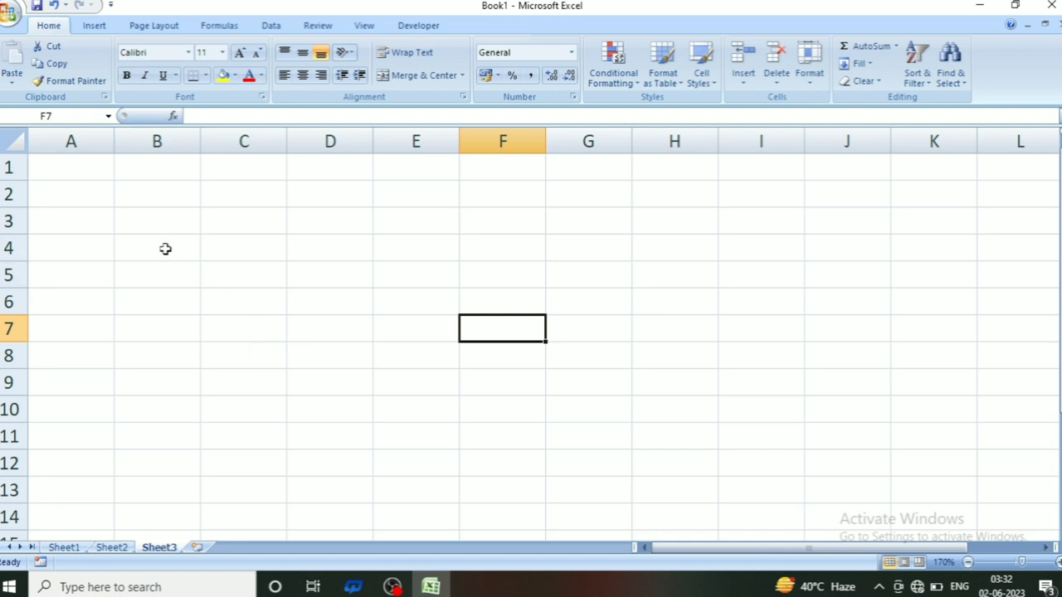
click(141, 240)
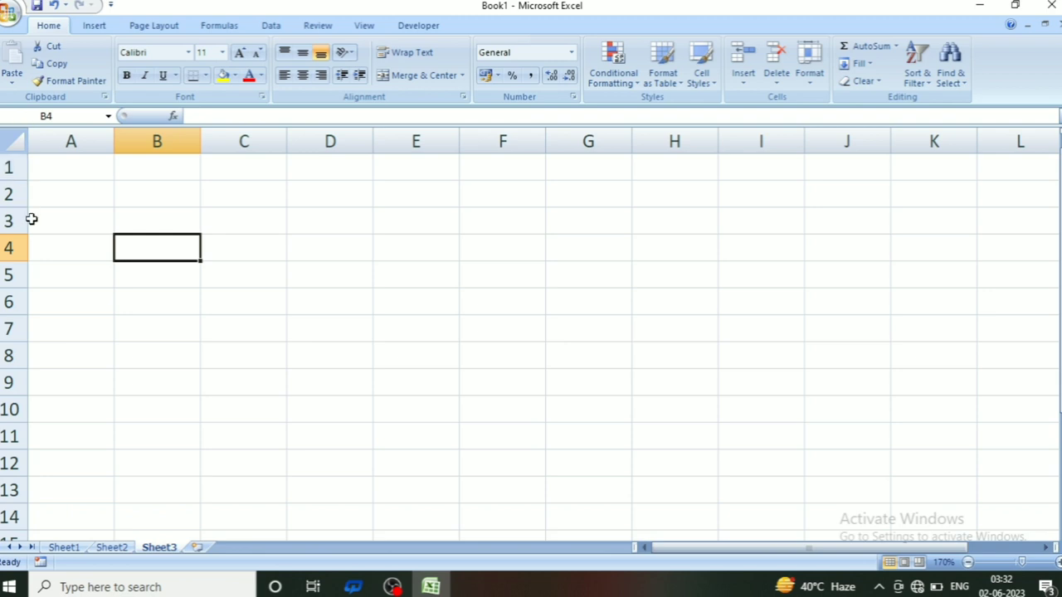
click(50, 173)
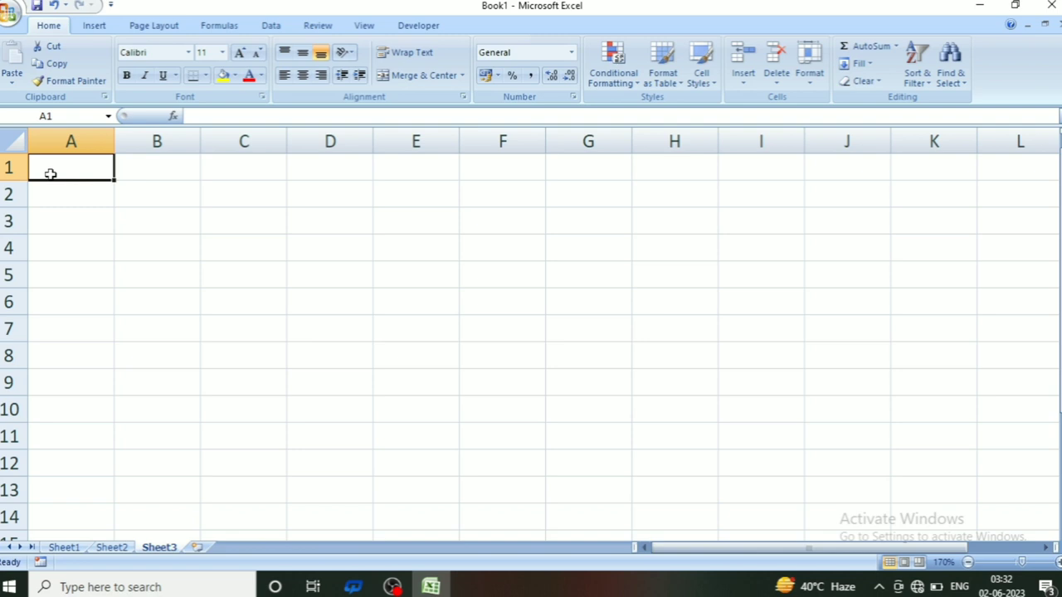
key(Down)
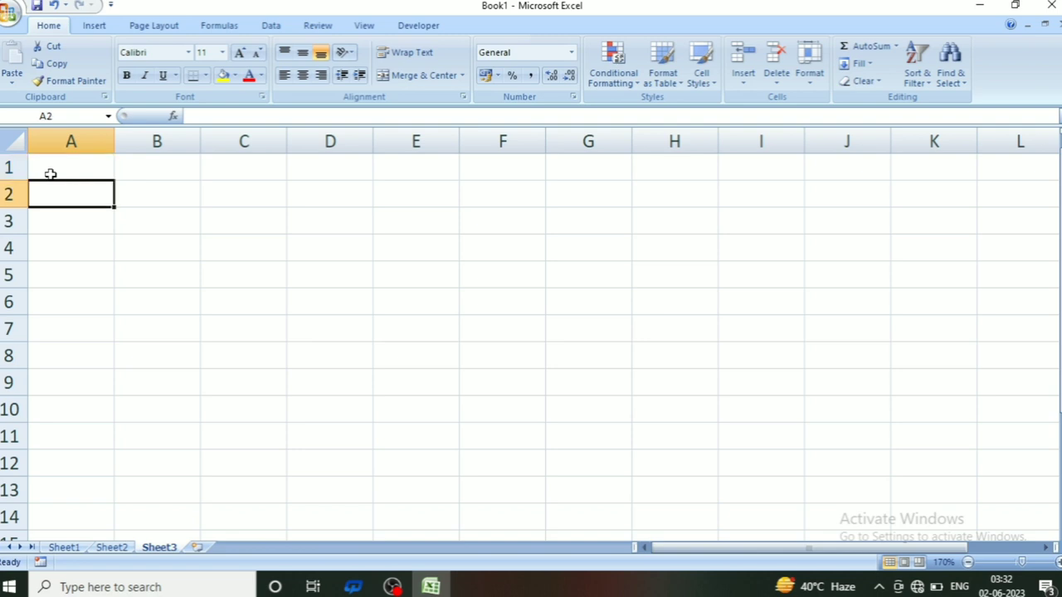
key(Down)
key(Down)
key(Down)
key(Down)
key(Down)
key(Down)
key(Down)
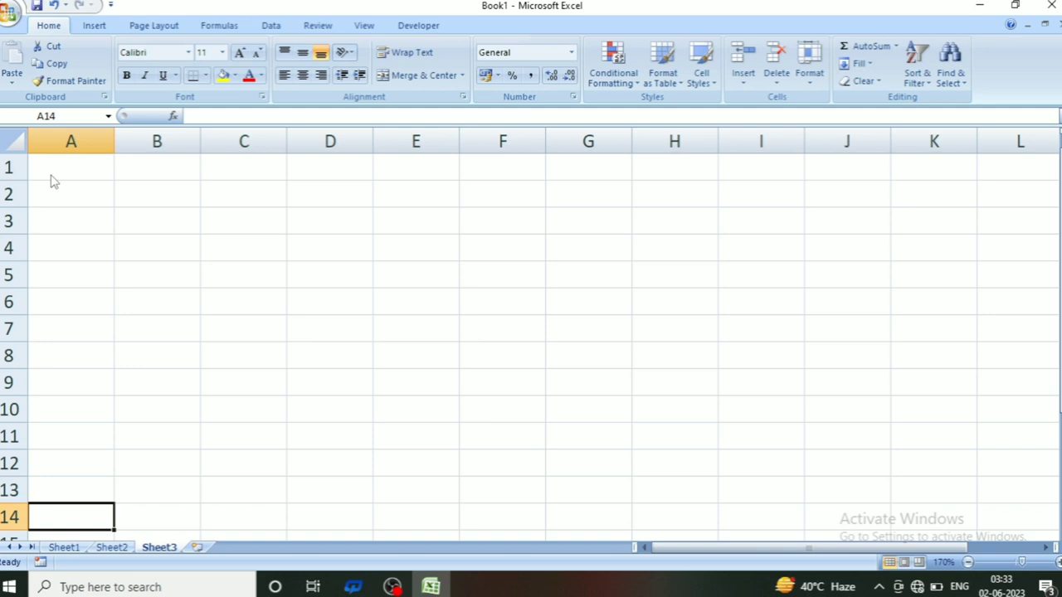
key(ctrl+Down)
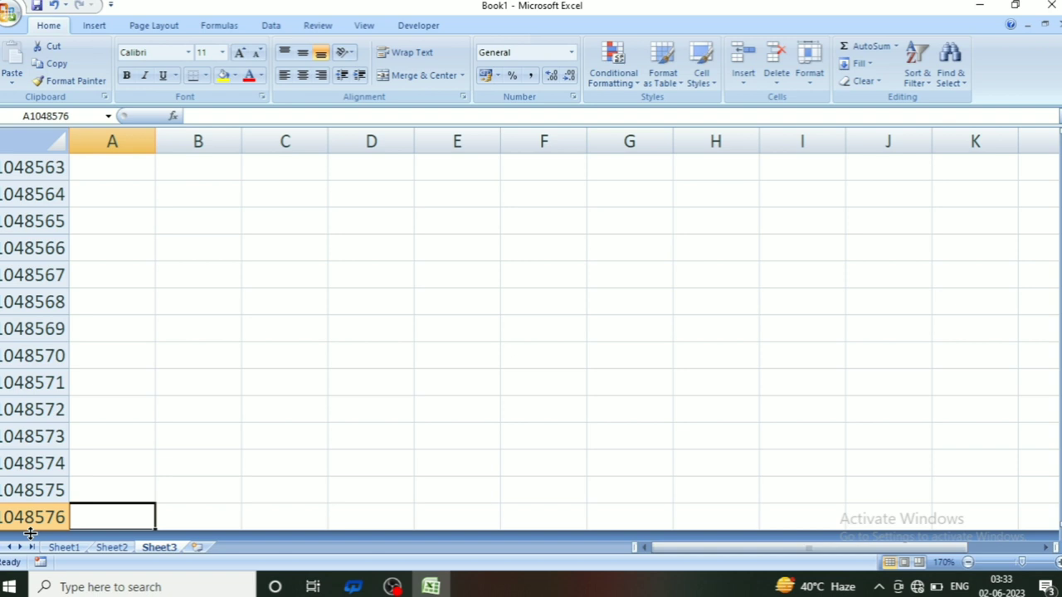
key(Up)
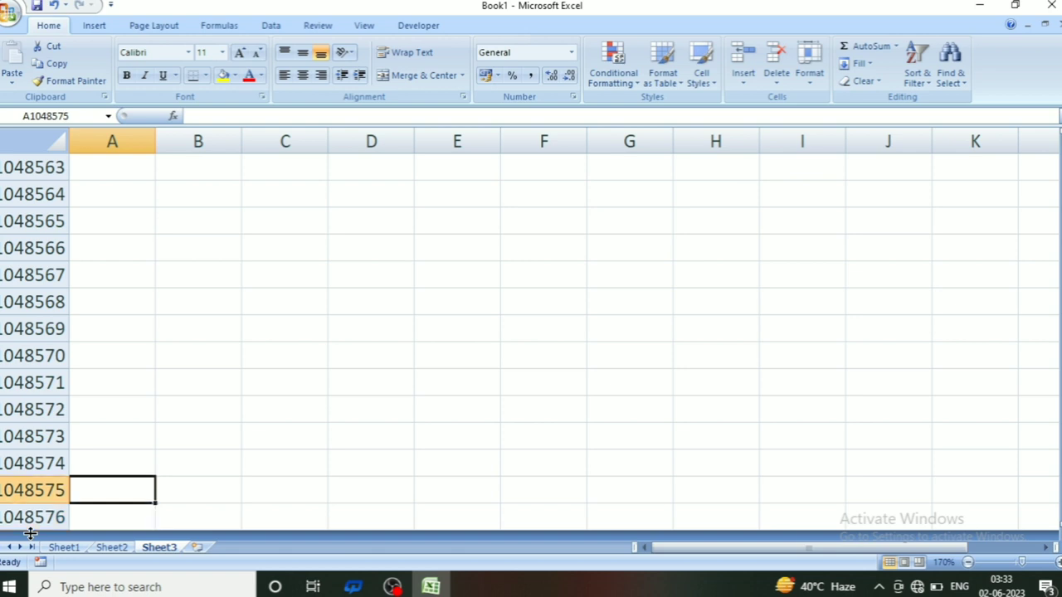
key(Up)
key(Up)
key(Up)
key(Up)
key(Up)
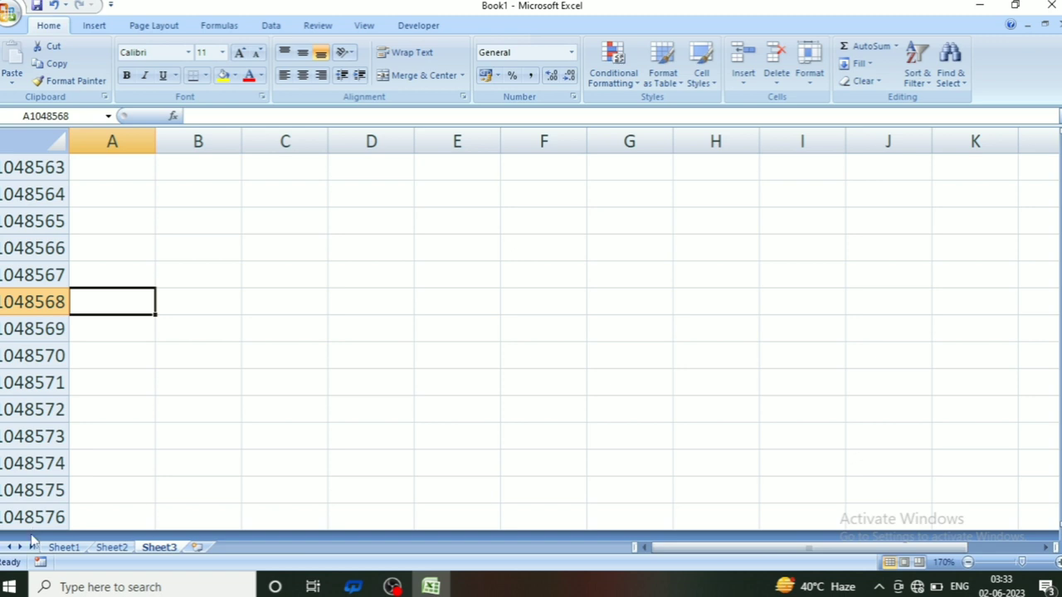
key(ctrl+Home)
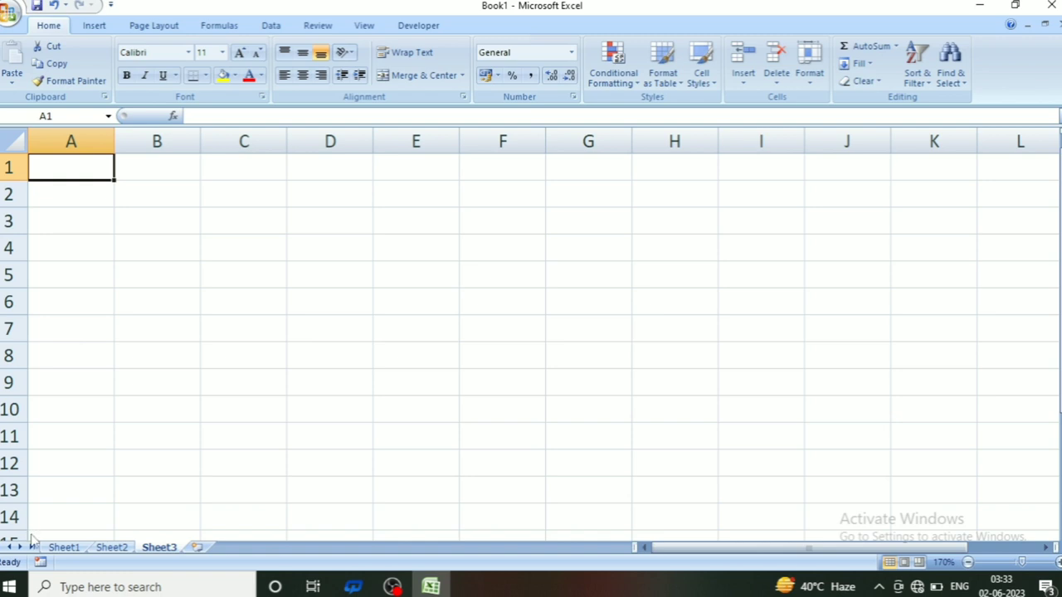
key(ctrl+Right)
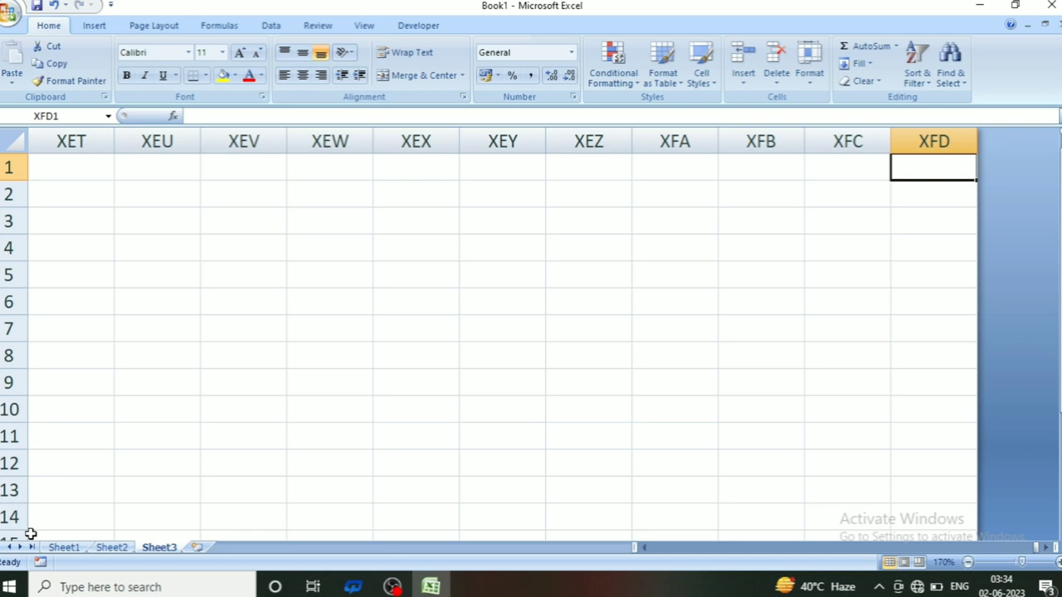
Step: Step left from column XFD to show columns XET through XFD
key(Left)
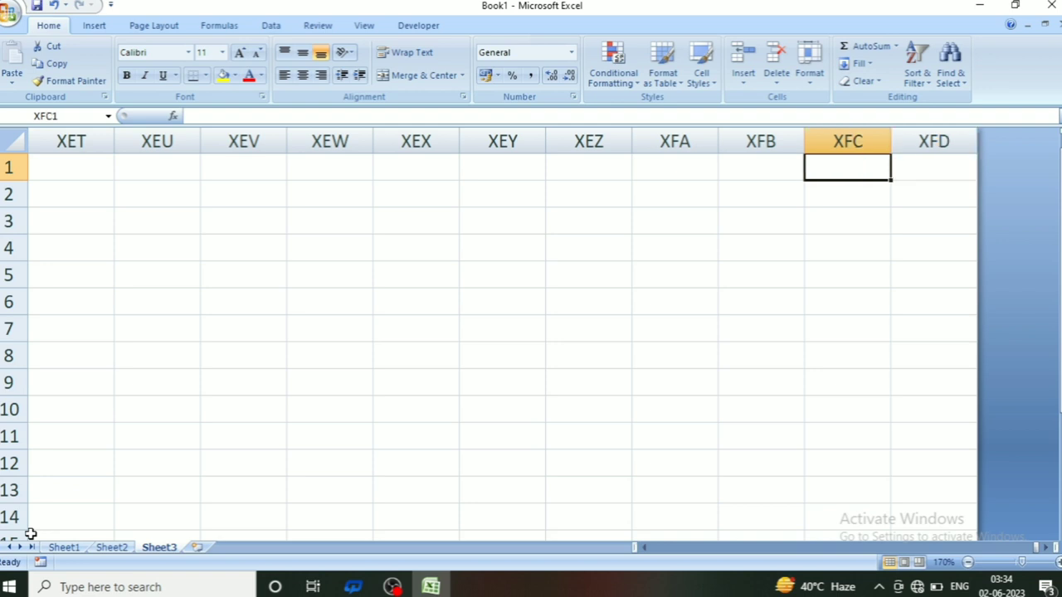
key(Left)
key(Left)
key(Left)
key(Left)
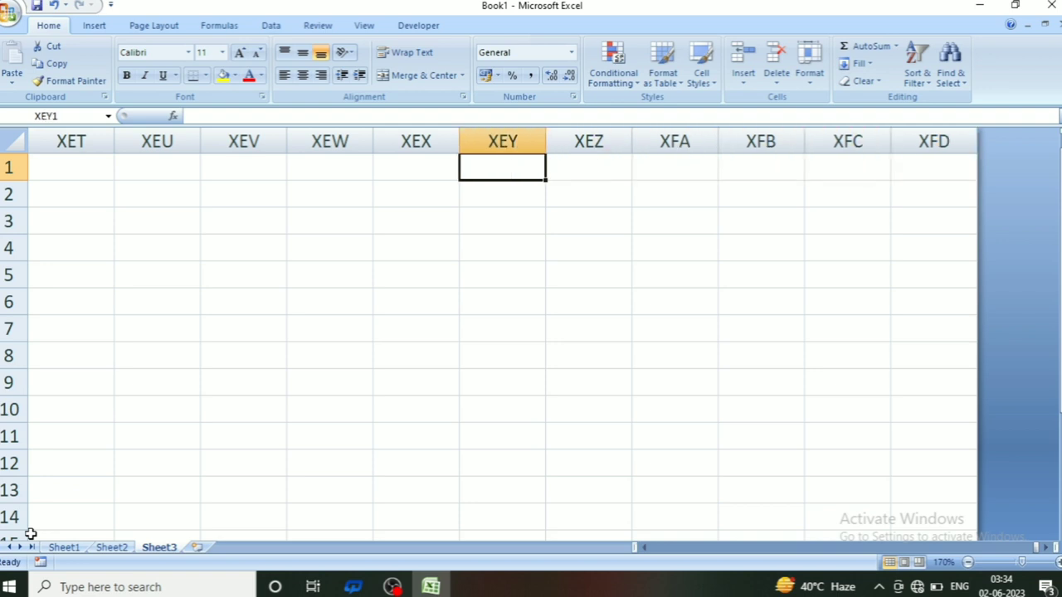
Step: Turn on R1C1 reference style in the Formulas section of Excel Options
click(6, 14)
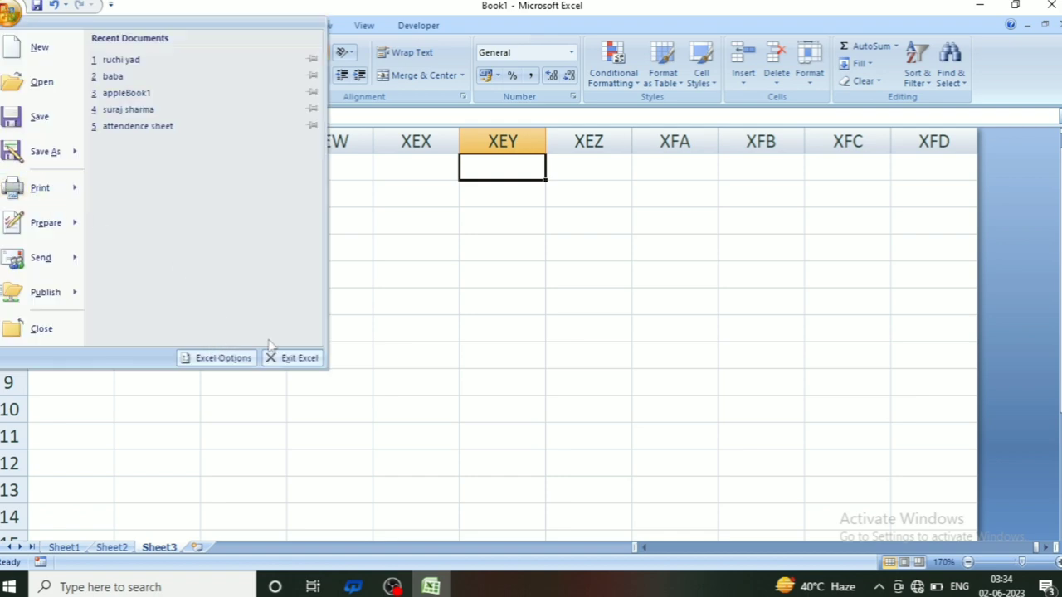
click(222, 364)
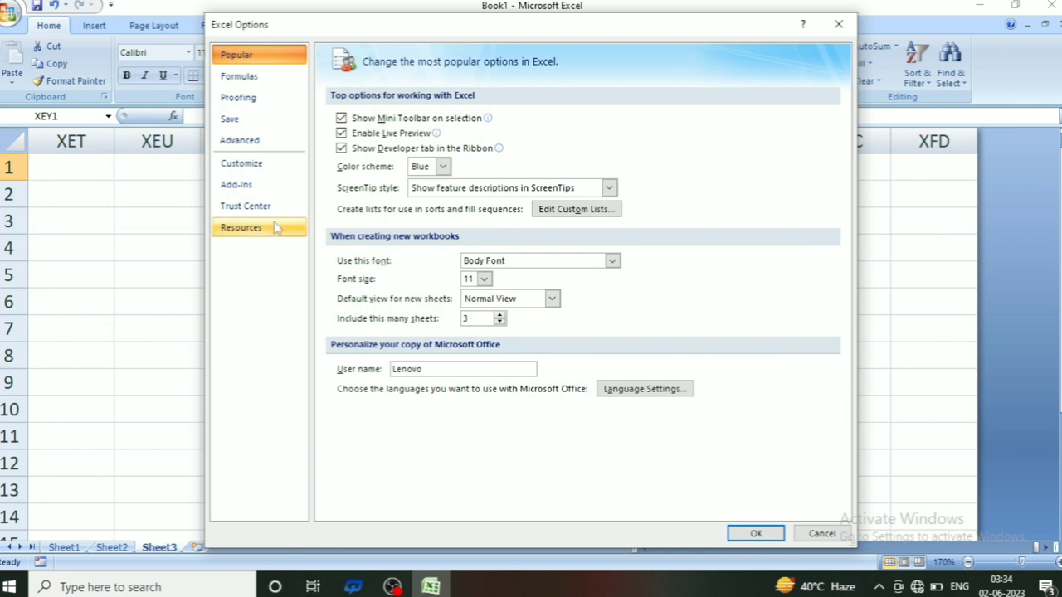
click(258, 99)
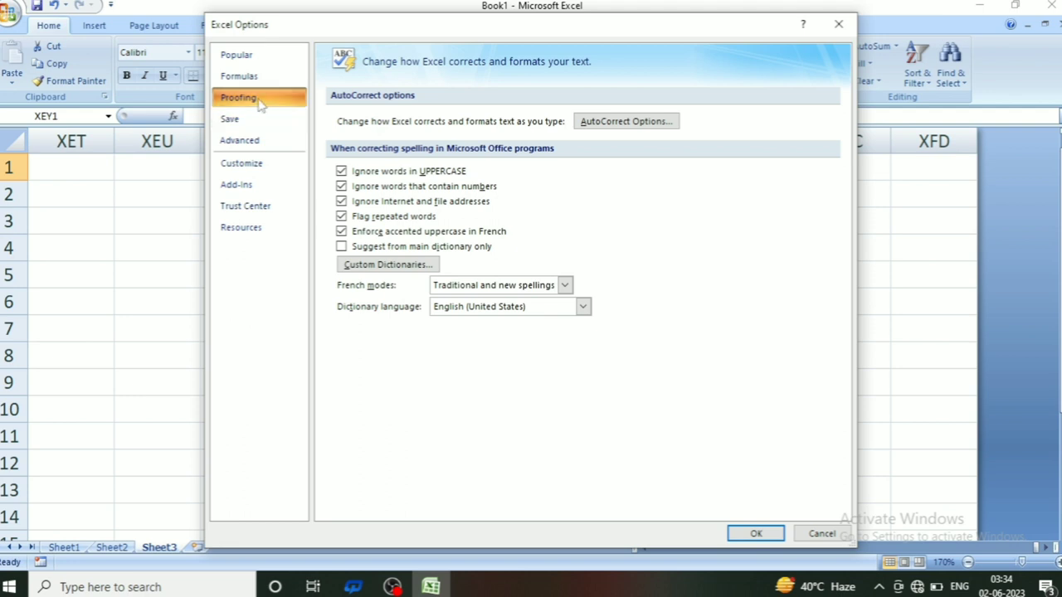
click(258, 80)
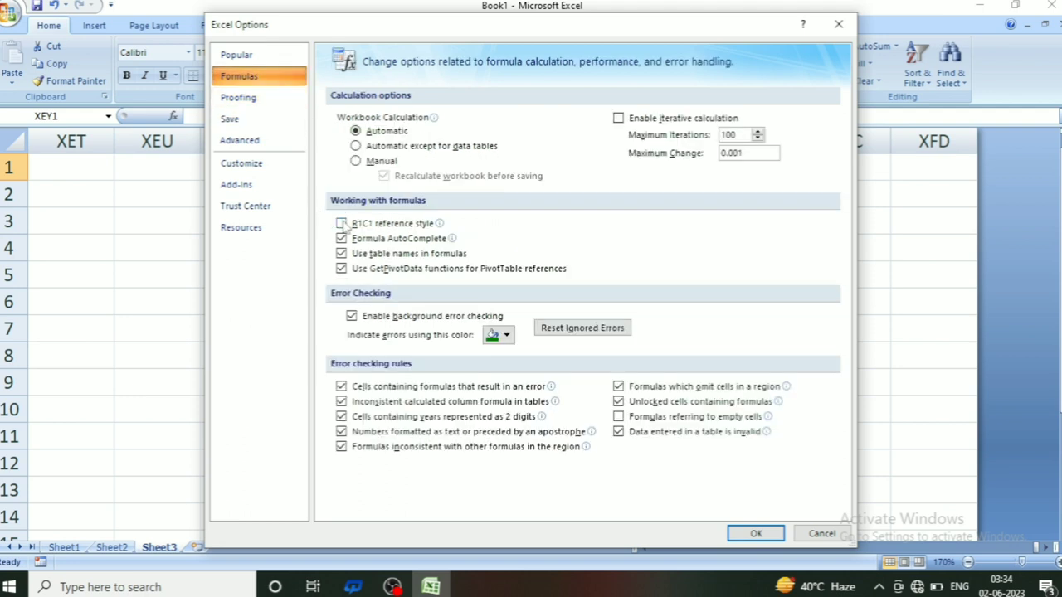
mouse_move(348, 227)
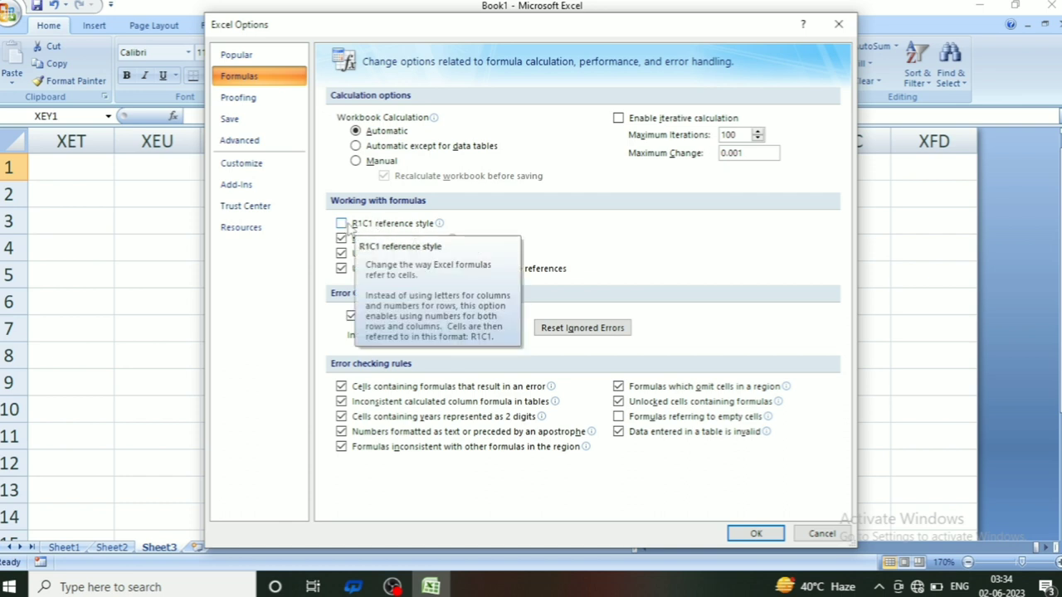
click(349, 231)
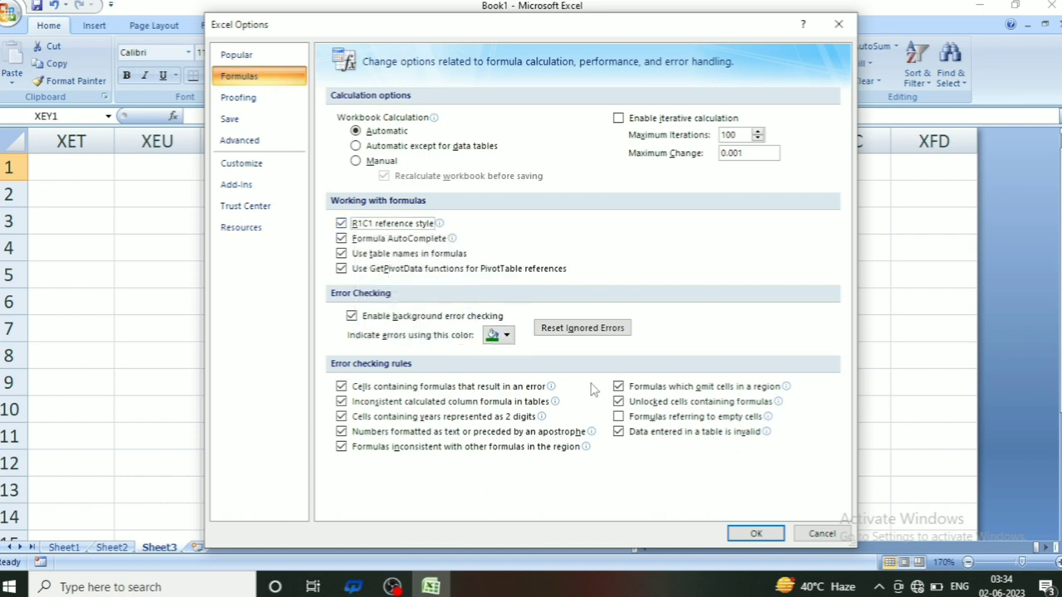
click(745, 538)
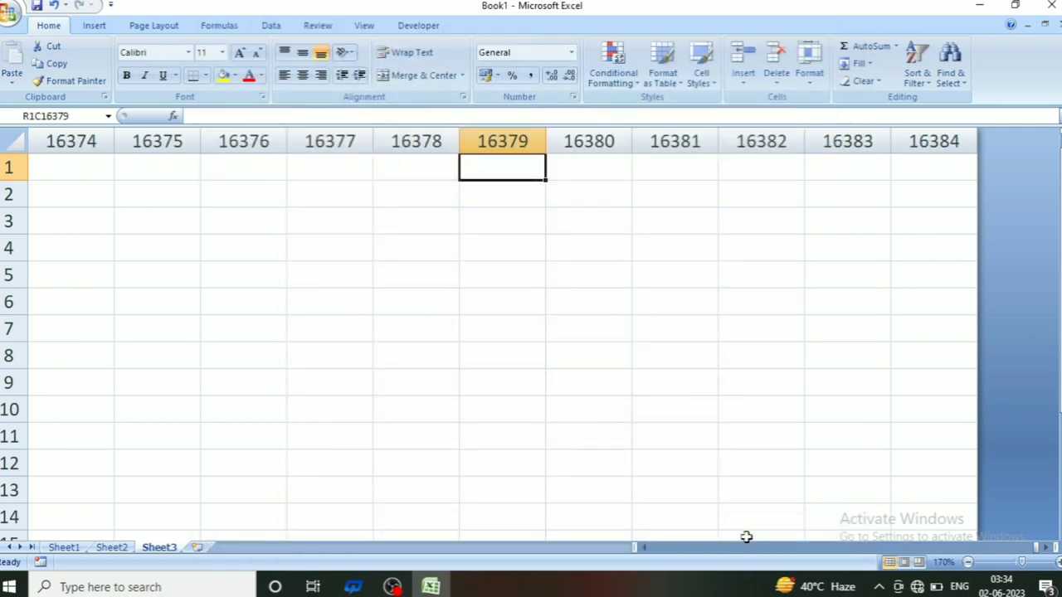
Step: Enter a string of zeros in the cell, showing 0, then jump to the last column
text(000000000000000000)
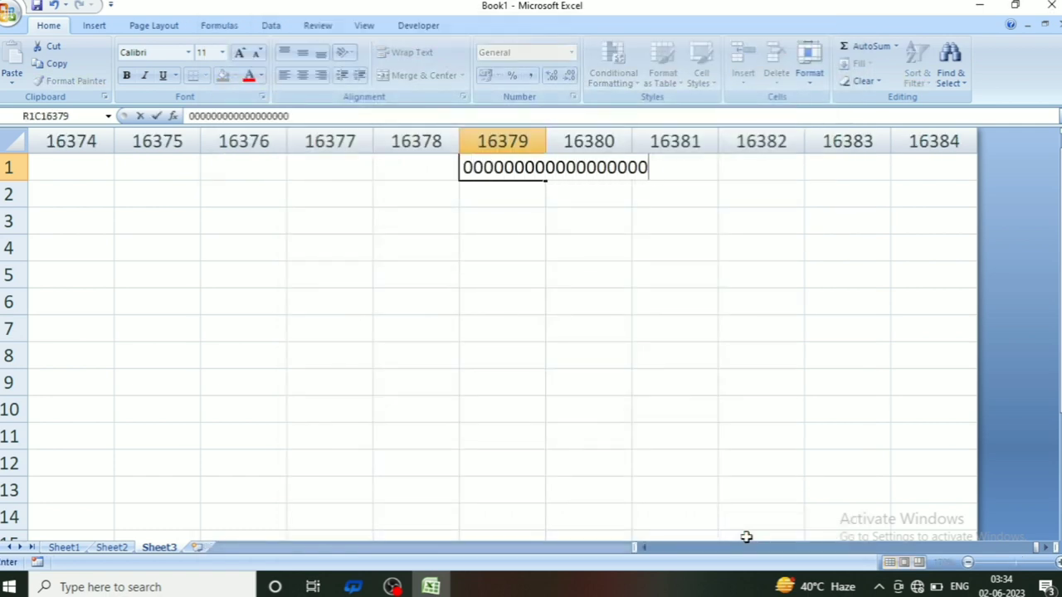
text(0)
key(Right)
key(ctrl+Right)
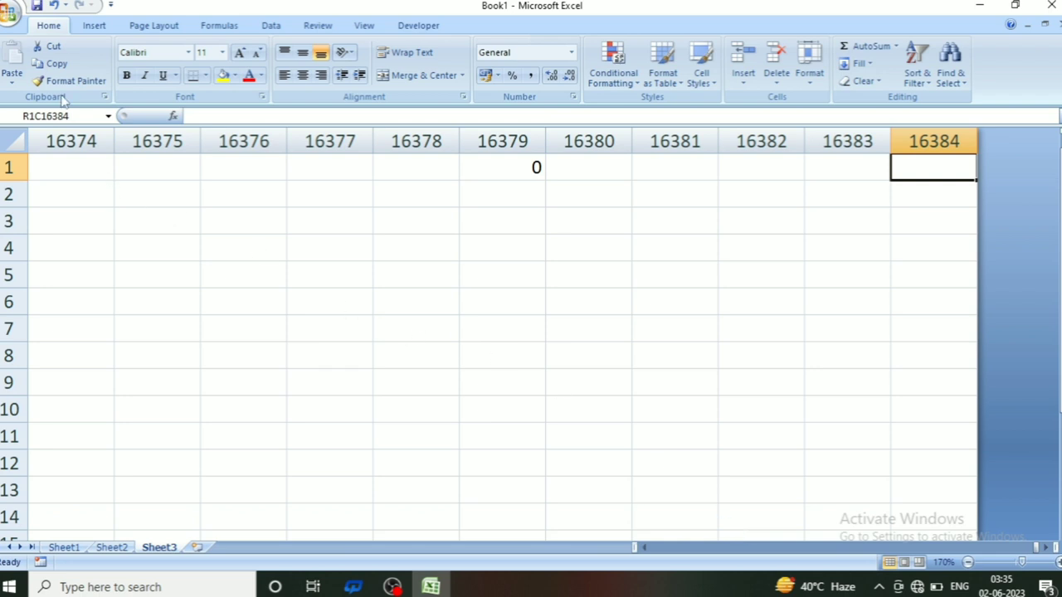
Step: Untick R1C1 reference style in Excel Options Formulas, then jump back to cell A1
click(10, 16)
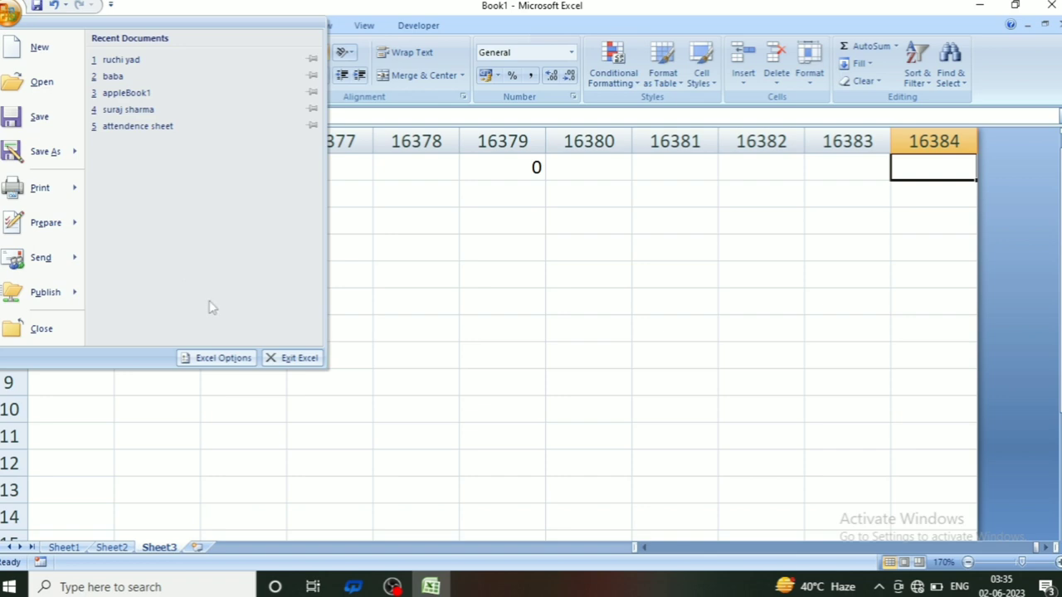
click(222, 364)
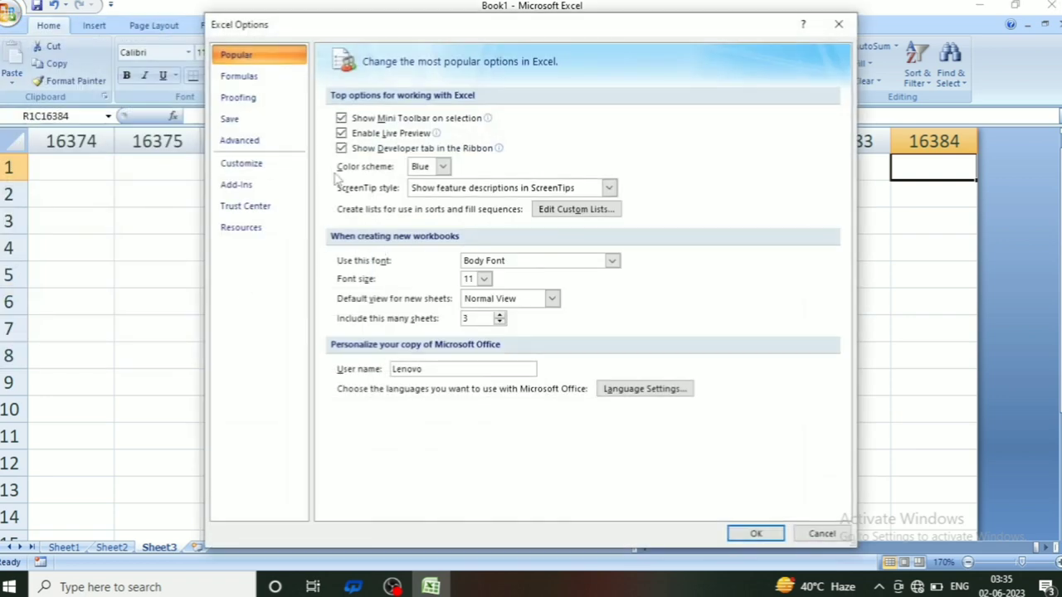
click(238, 76)
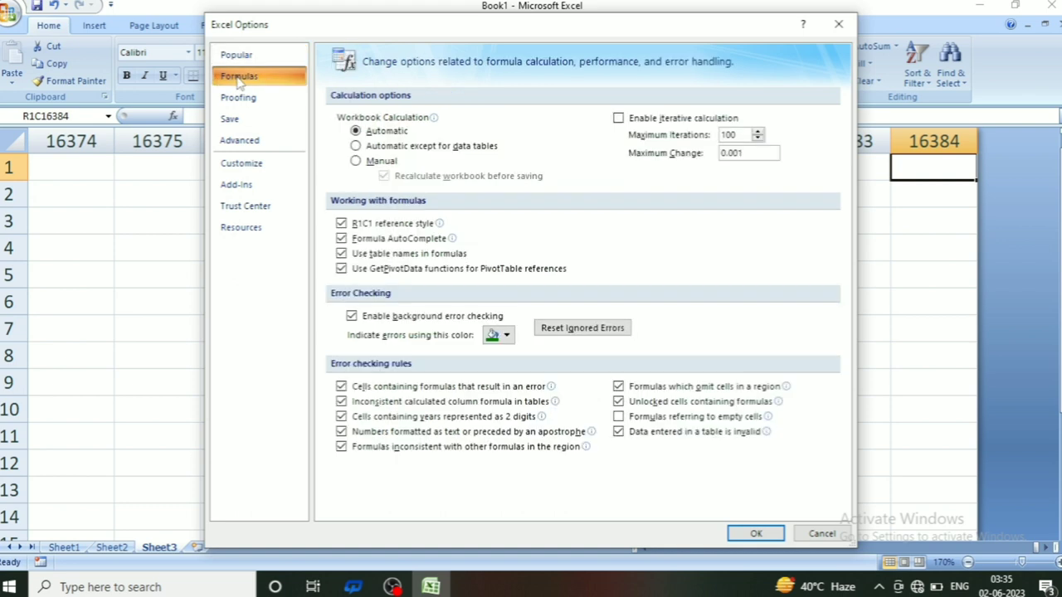
click(341, 224)
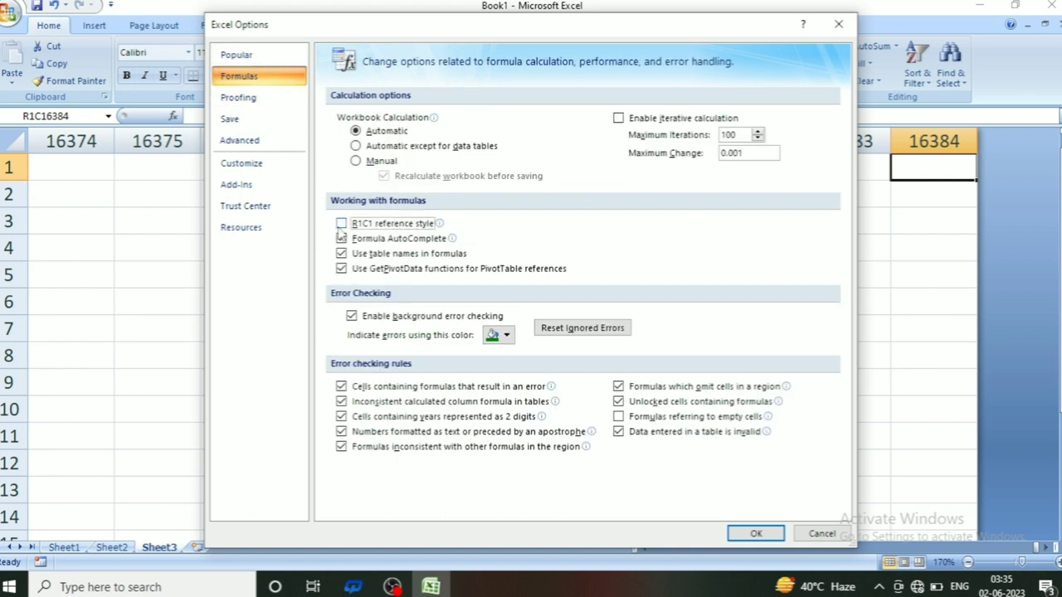
click(755, 534)
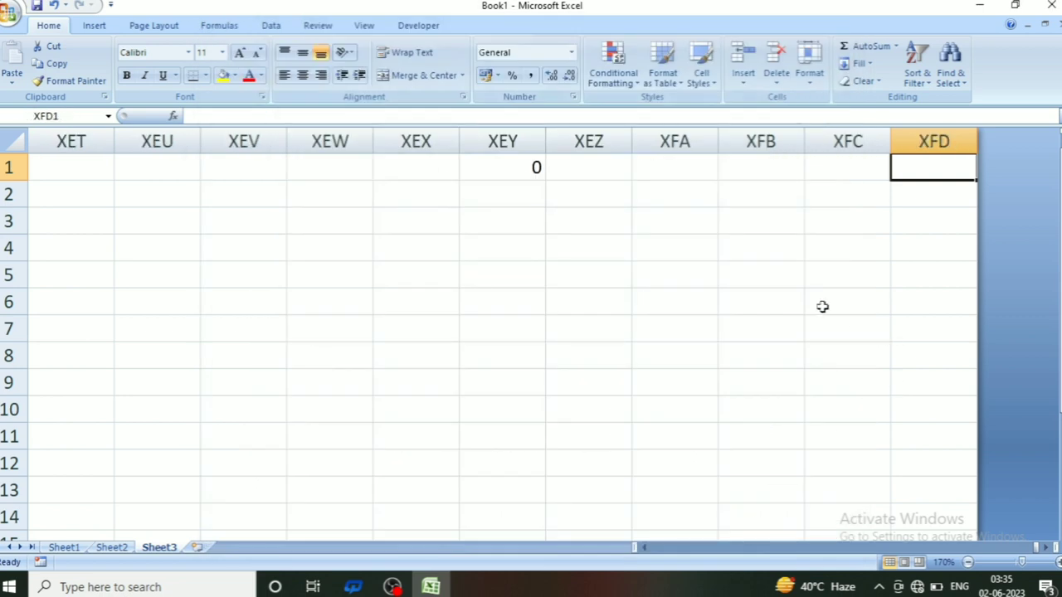
key(ctrl+Left)
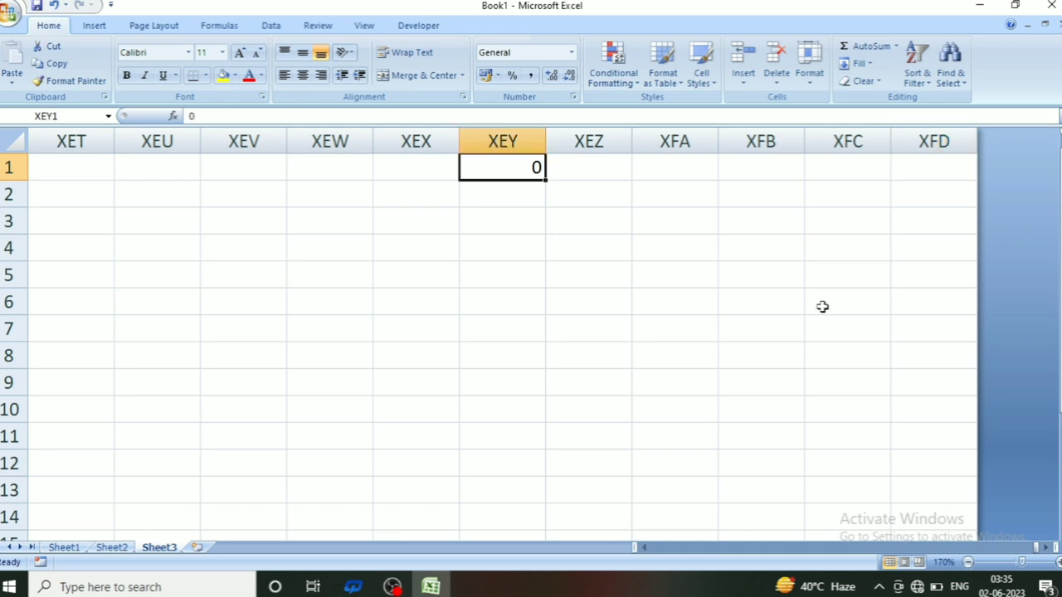
key(ctrl+Left)
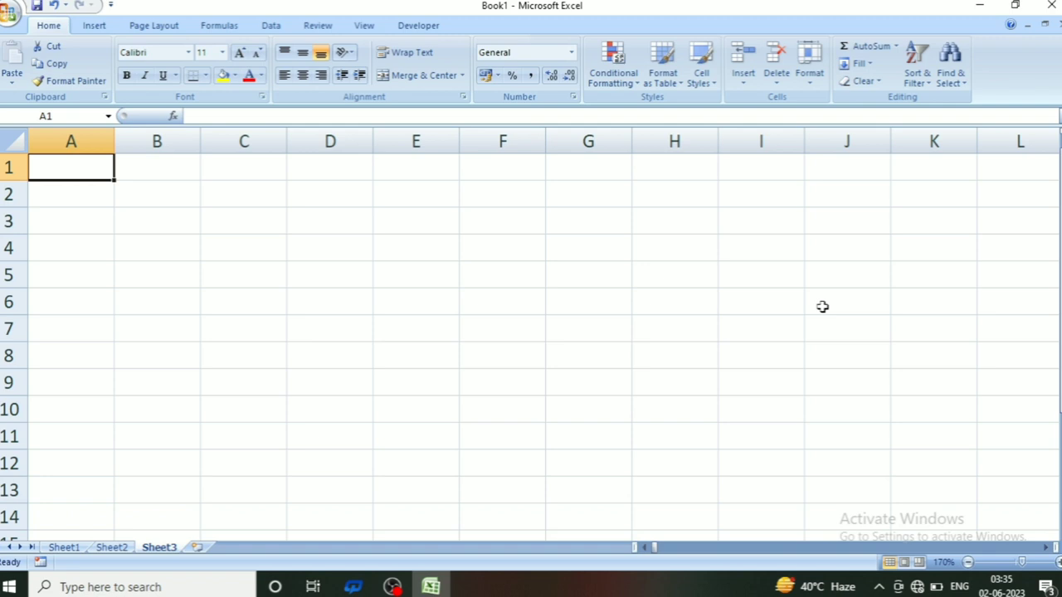
Step: Enter 1 in A1 and 2 in A2
click(823, 307)
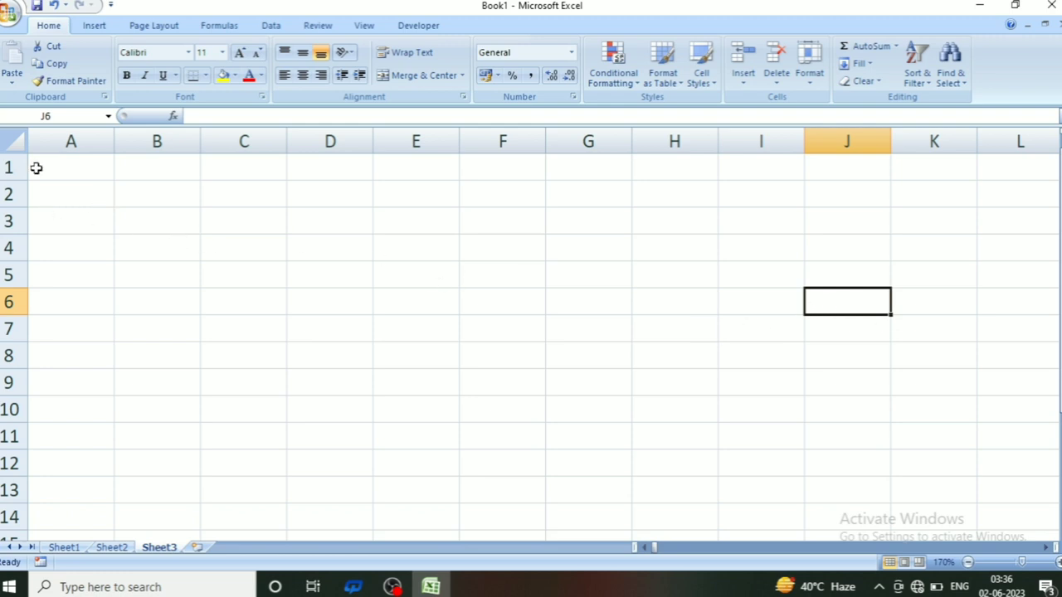
click(56, 168)
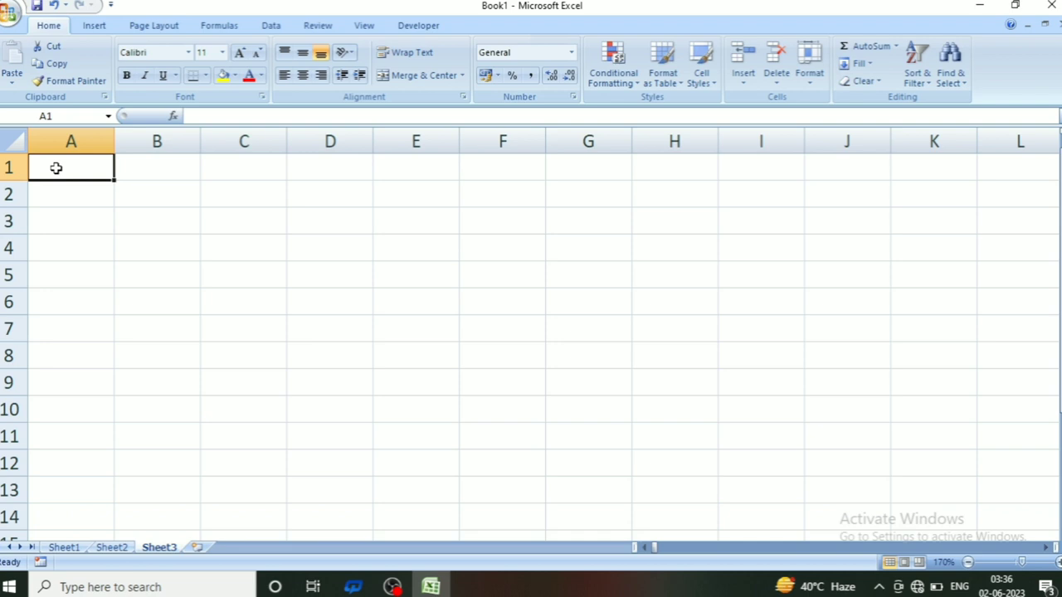
text(1)
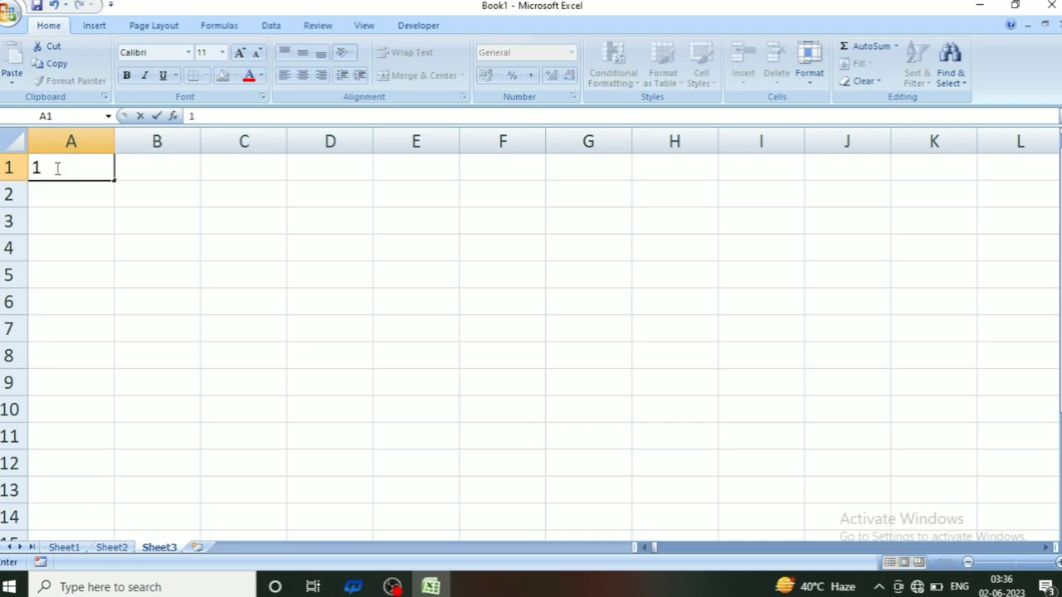
key(Return)
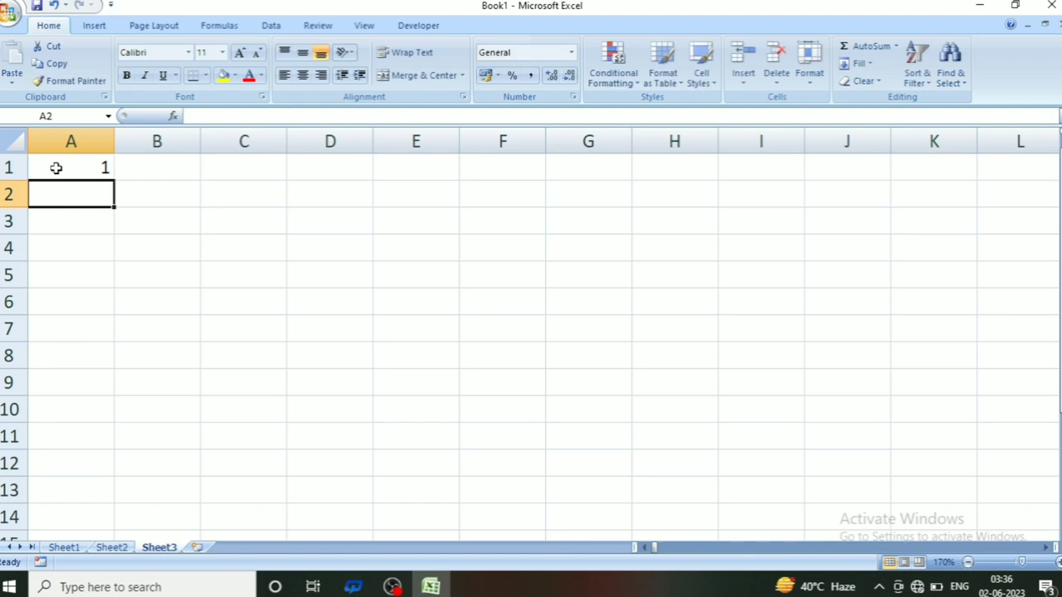
text(2)
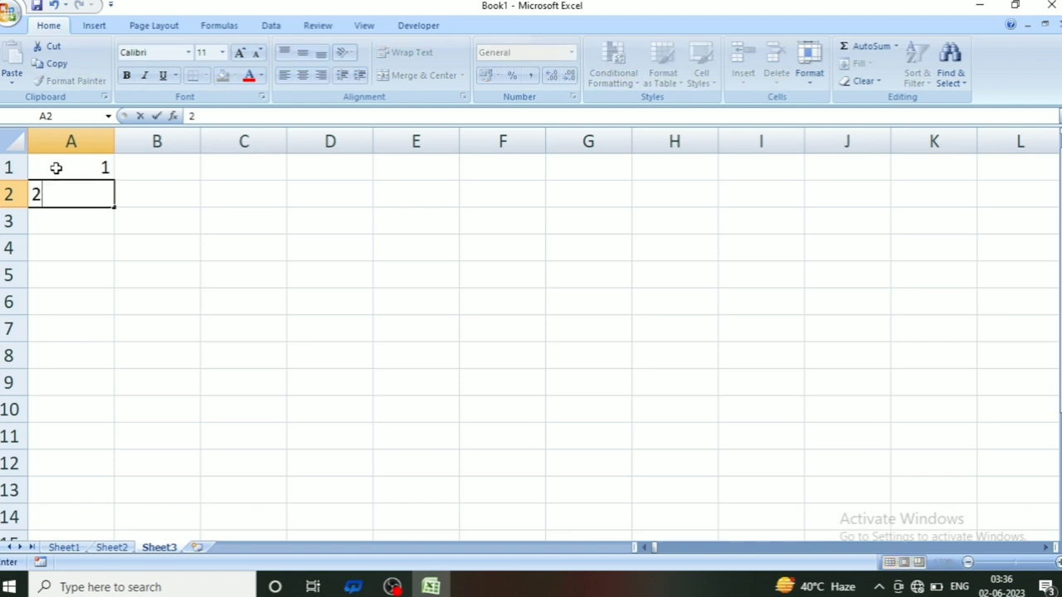
key(Return)
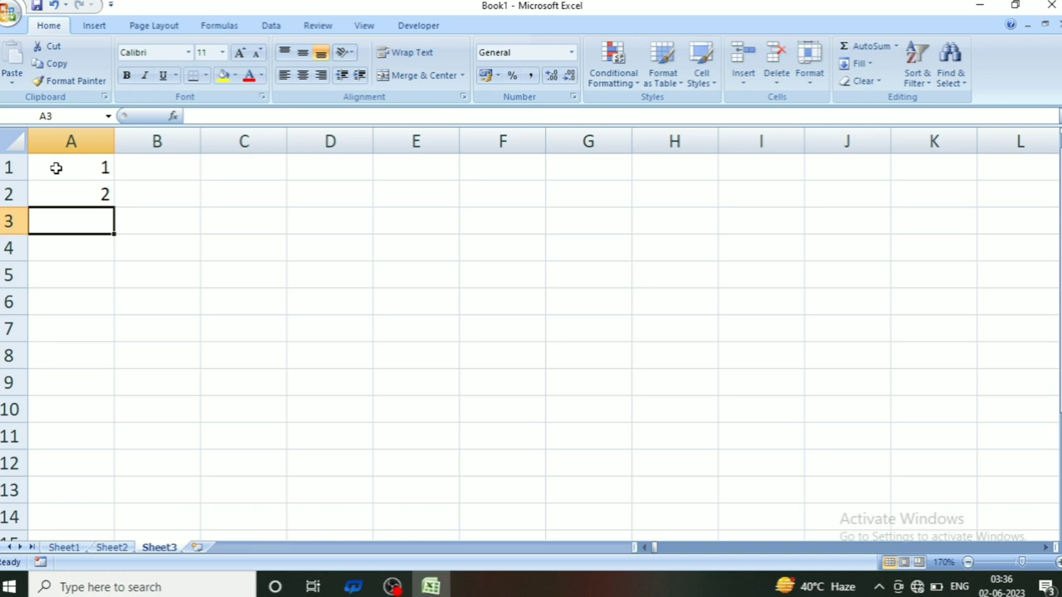
Step: Fill the 1, 2 series down to A12, undoing a stray 110 entry
drag(56, 168, 64, 192)
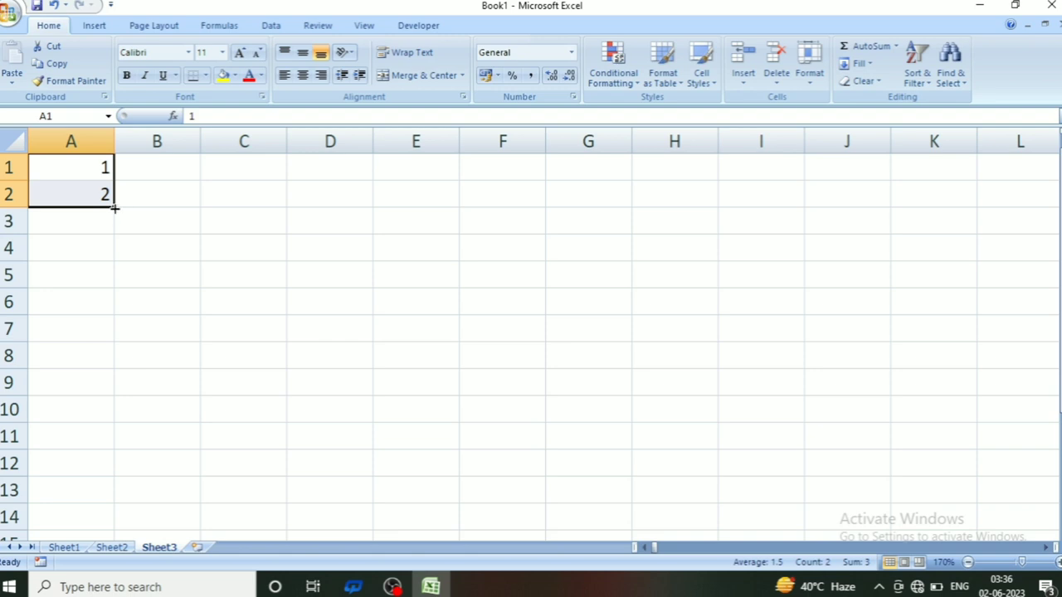
mouse_move(115, 209)
mouse_down()
mouse_move(111, 265)
mouse_move(154, 467)
mouse_up()
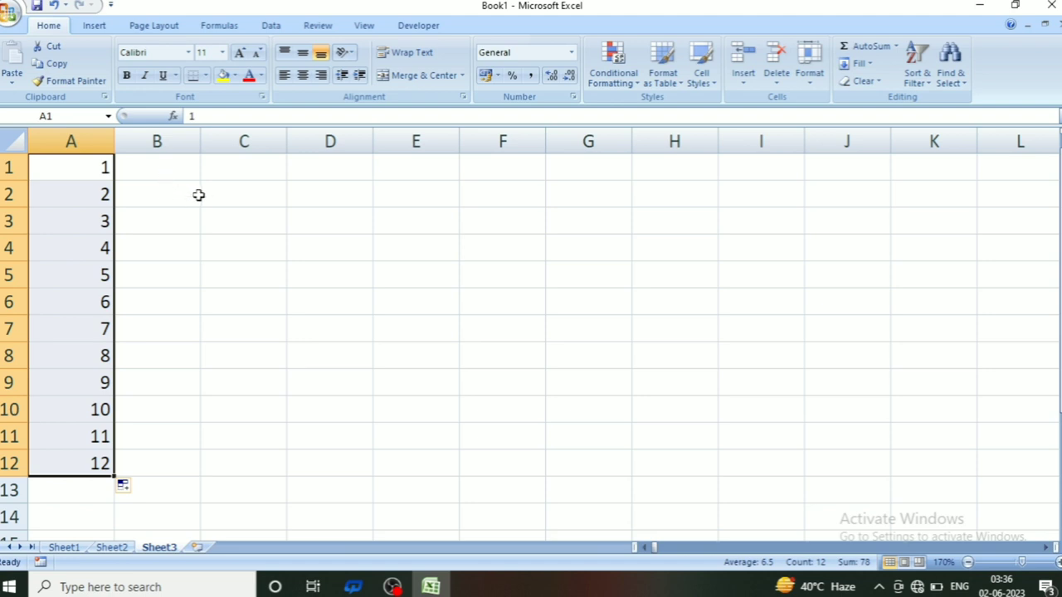
text(11)
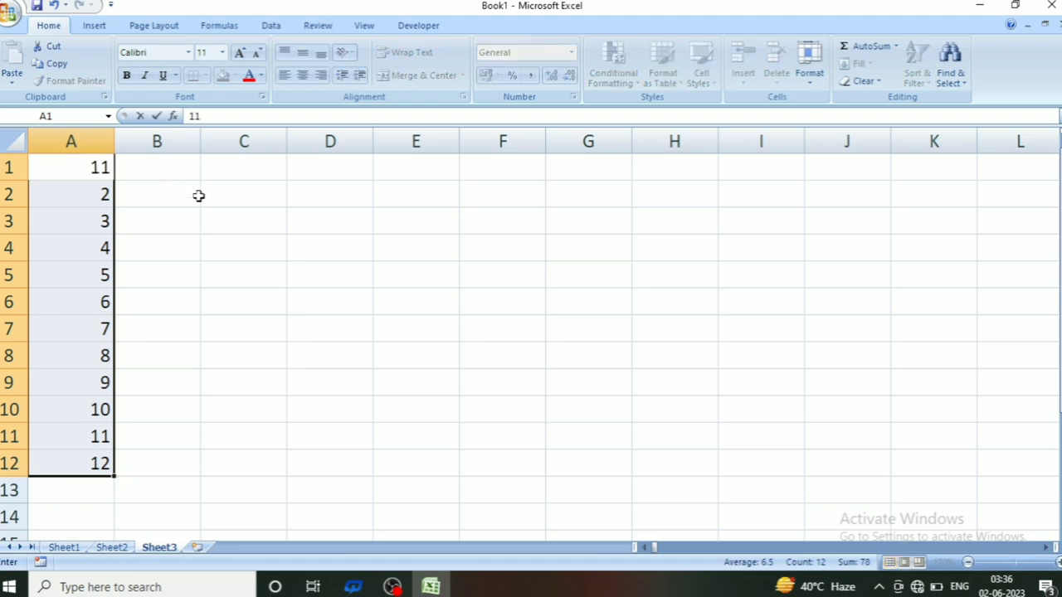
text(0)
key(ctrl+z)
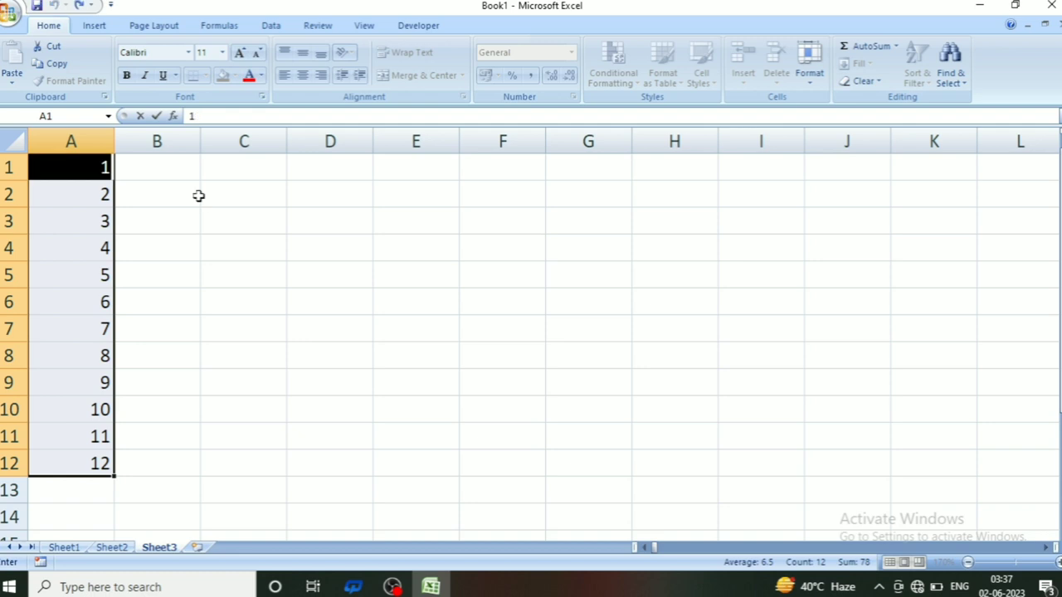
Step: Enter 2 in B1 and 4 in B2, correcting a mistyped 3
click(159, 163)
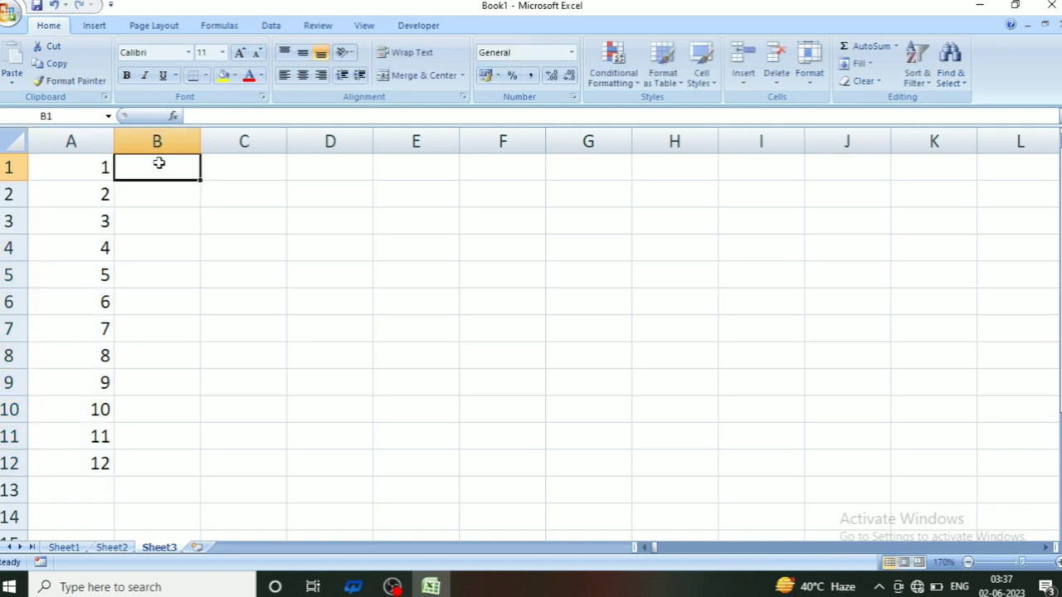
text(2)
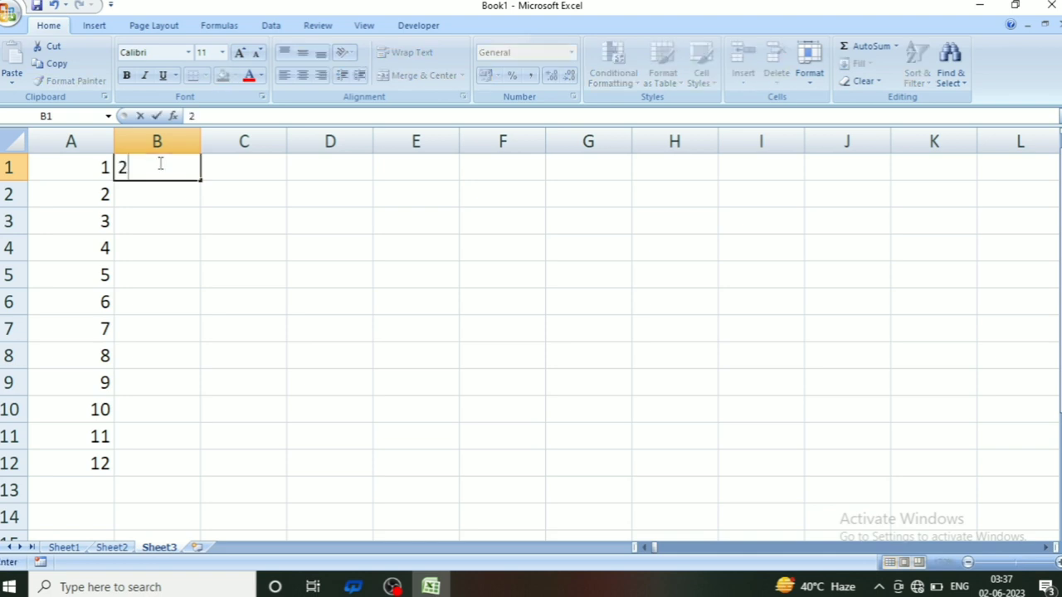
key(Return)
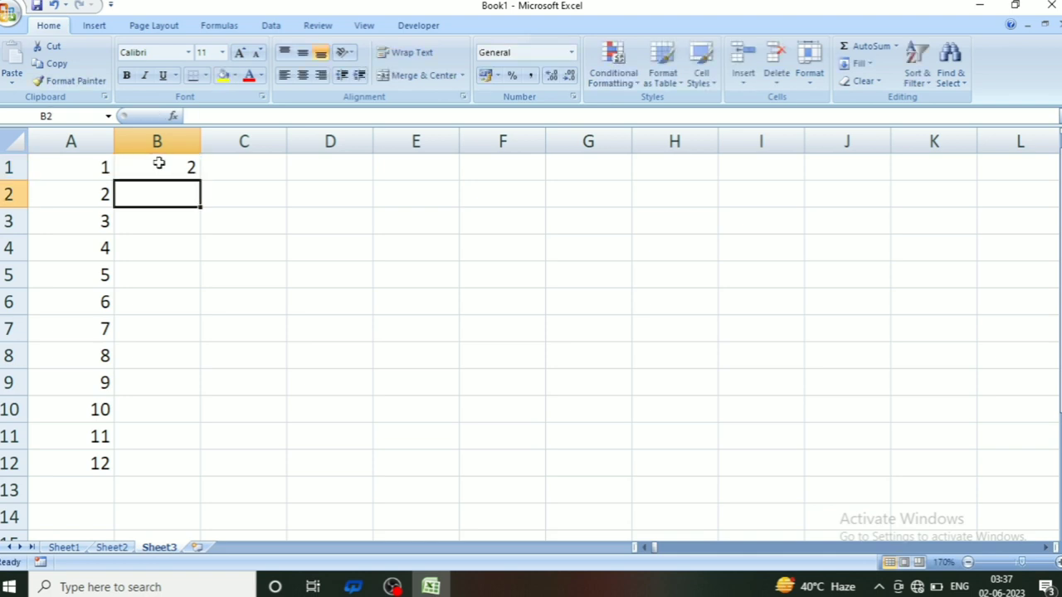
text(3)
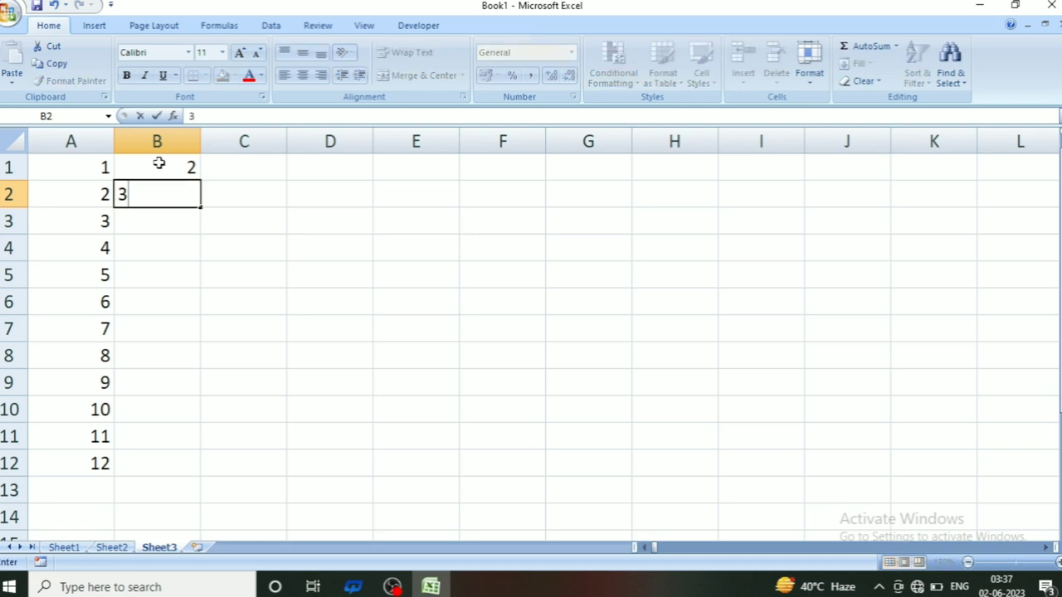
key(BackSpace)
text(4)
click(298, 314)
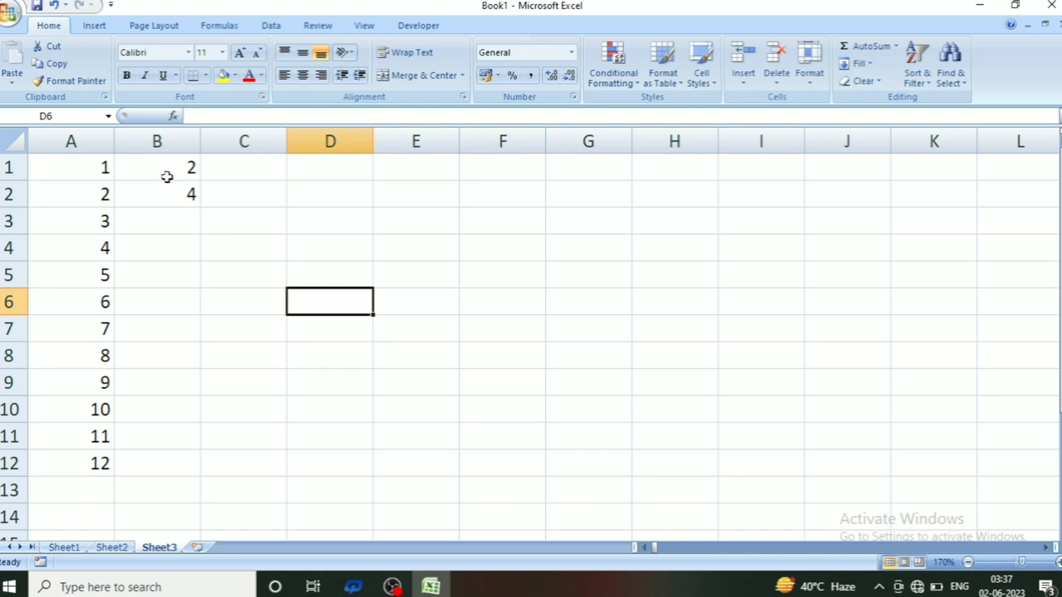
Step: Fill the 2, 4 series from B1:B2 down to B12
click(167, 174)
drag(166, 177, 149, 204)
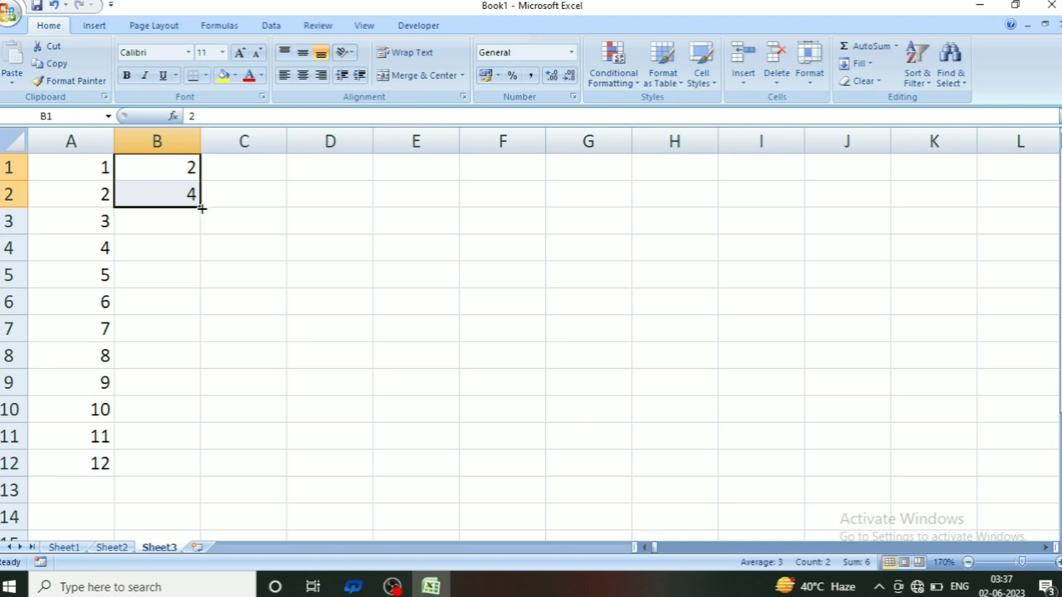
mouse_move(201, 209)
mouse_down()
mouse_move(180, 434)
mouse_move(191, 478)
mouse_up()
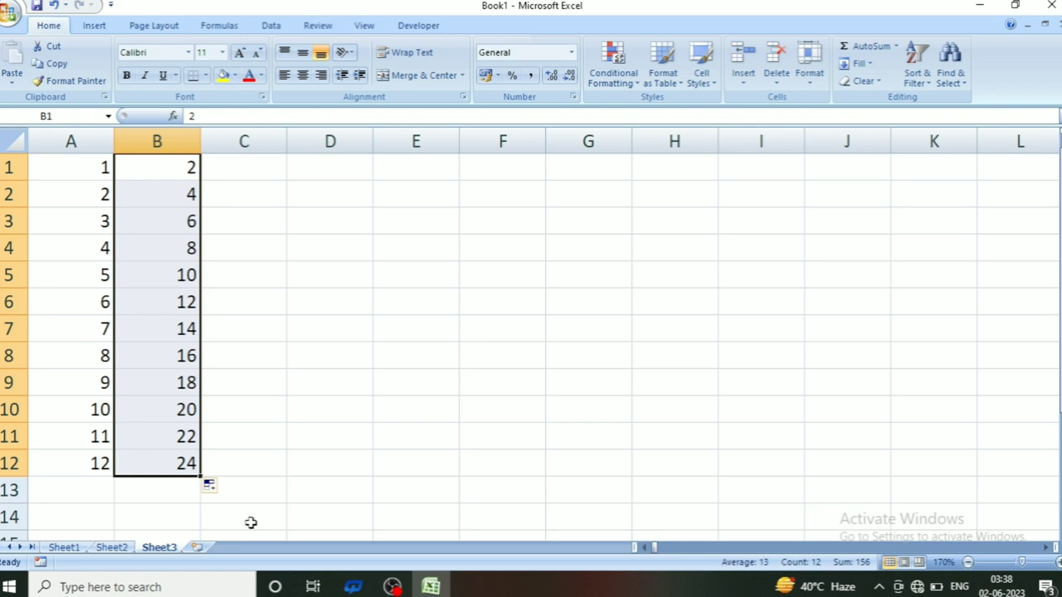
Step: Enter 5 in D1 and 10 in D2
key(Up)
key(Right)
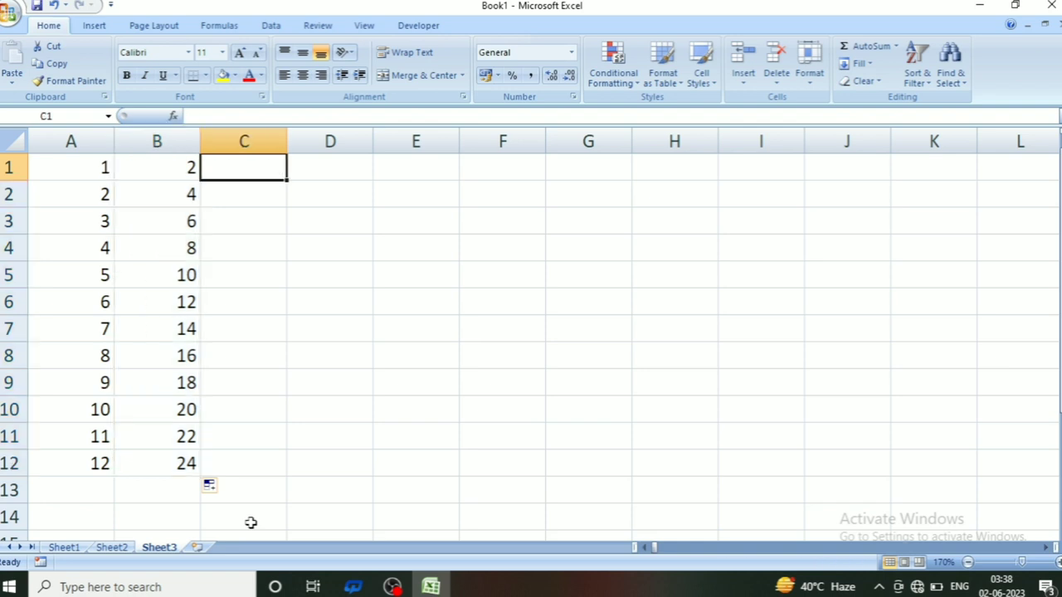
key(Right)
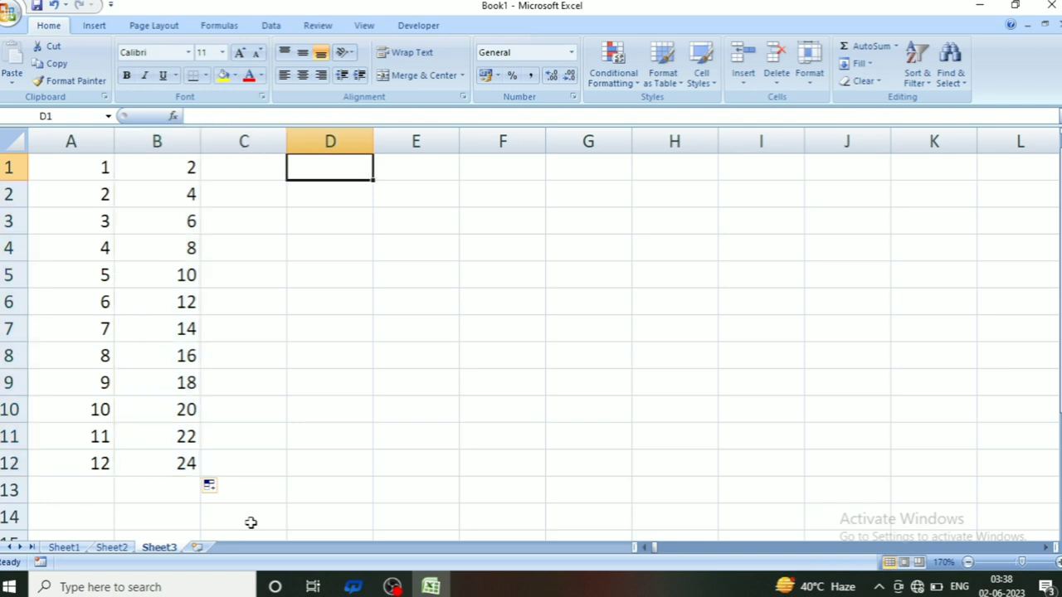
text(5)
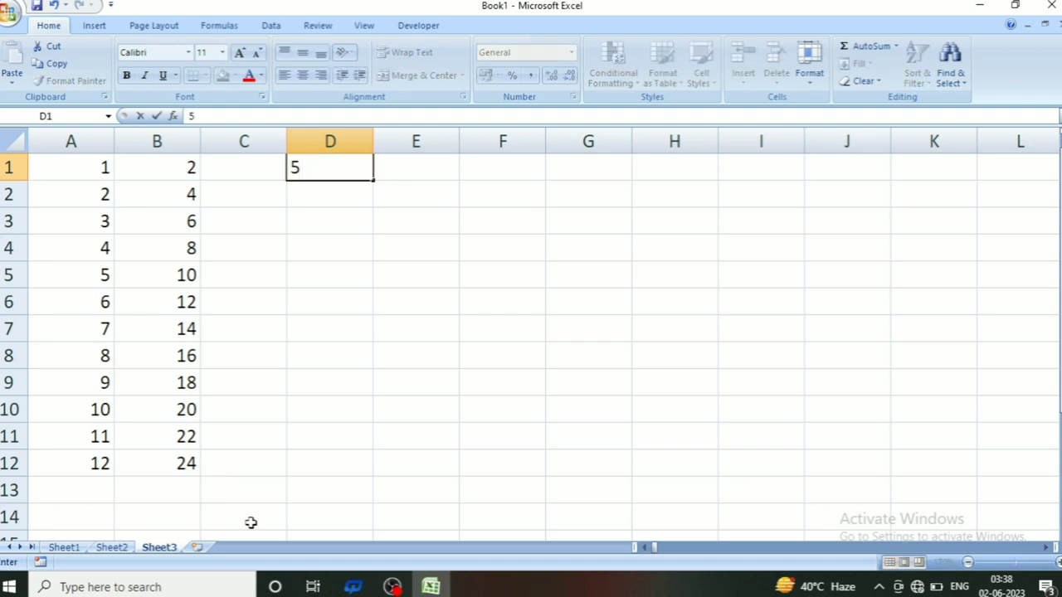
key(Return)
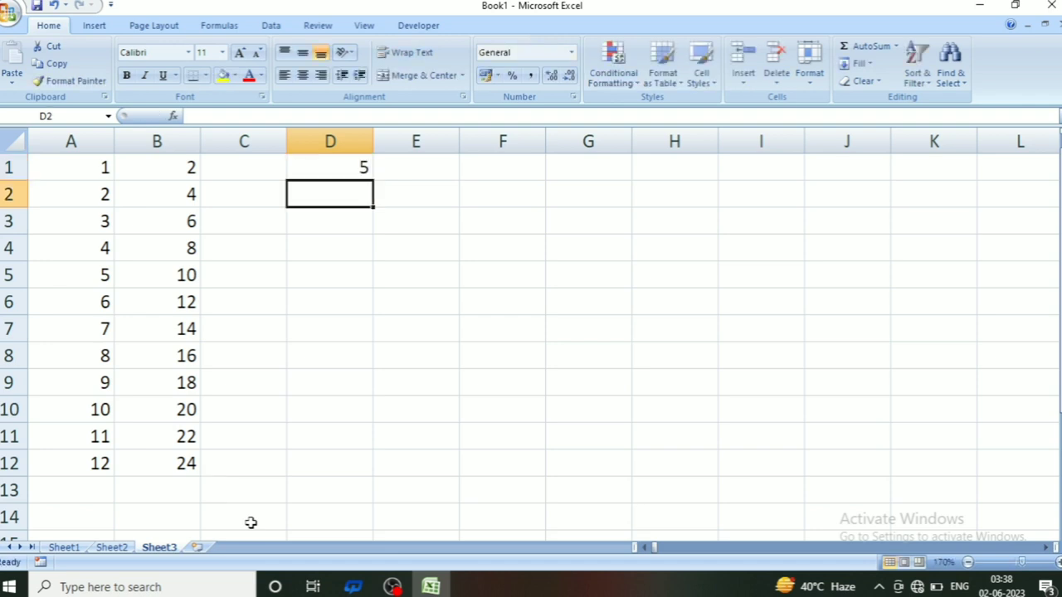
text(10)
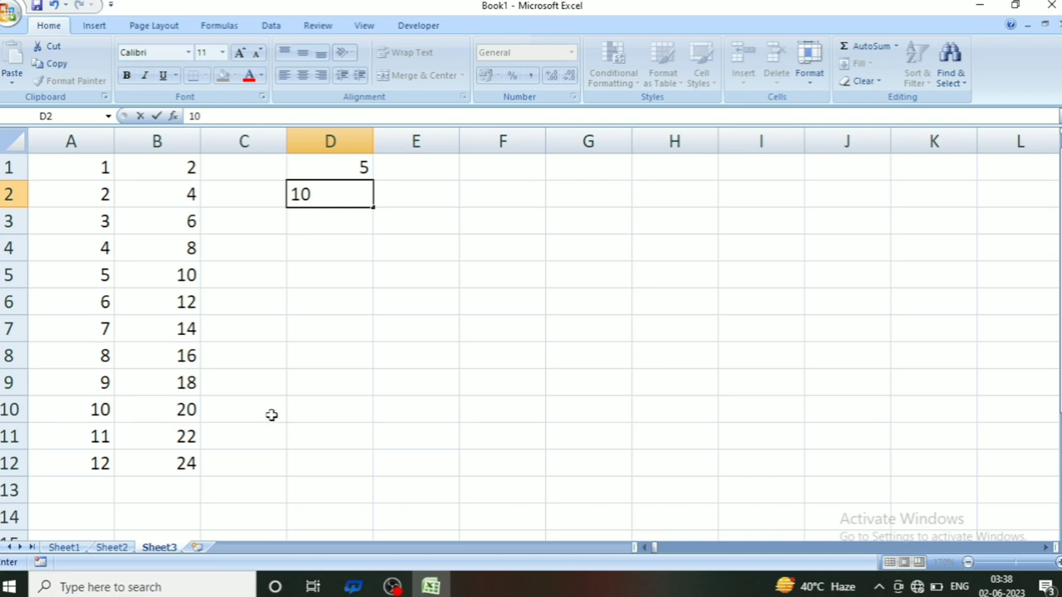
Step: Fill the 5, 10 series from D1:D2 down to D9
click(338, 165)
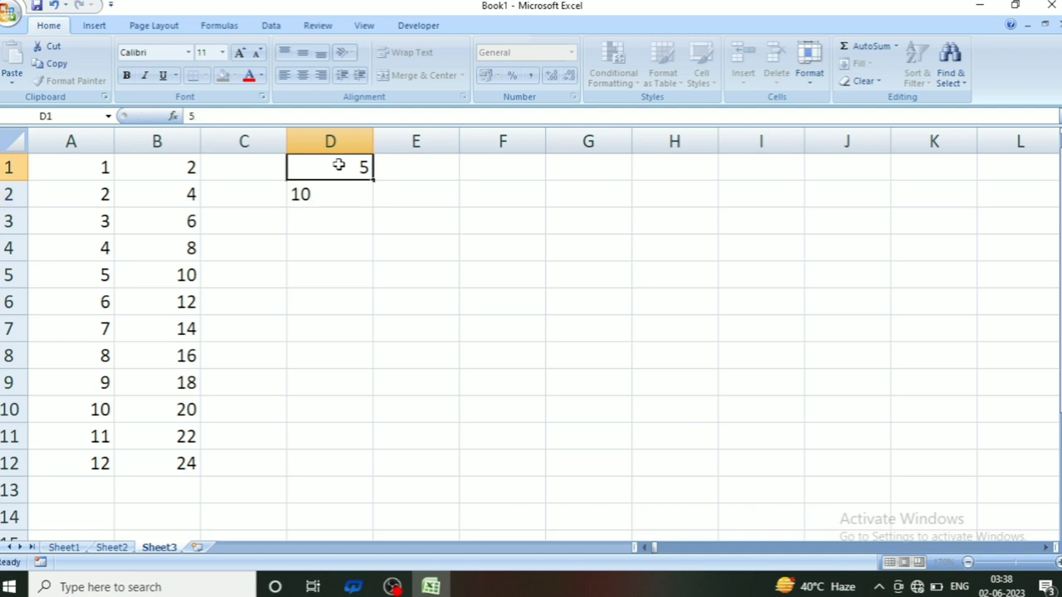
drag(339, 165, 339, 190)
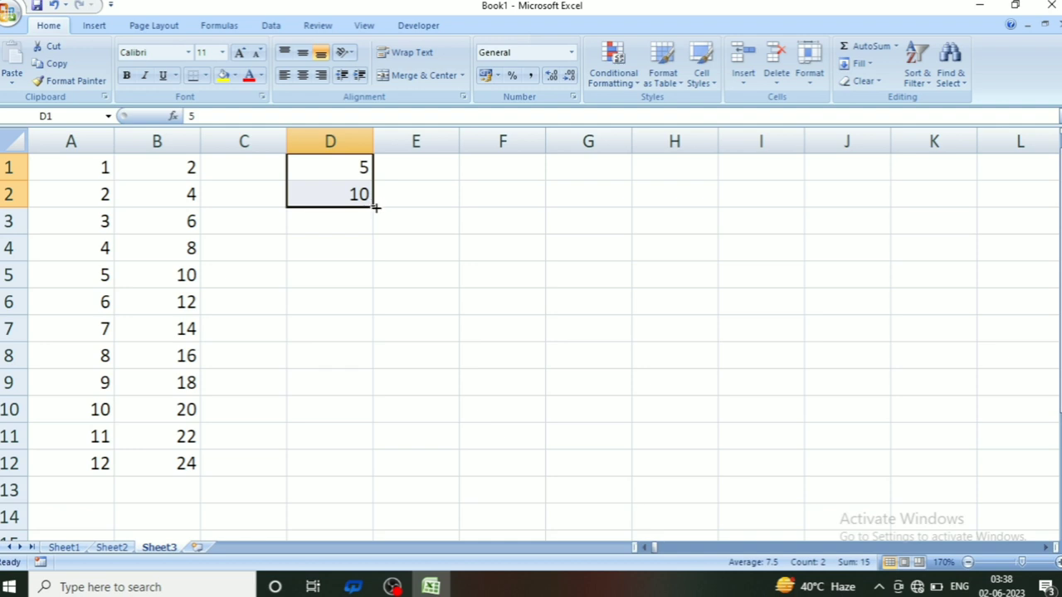
drag(374, 208, 374, 396)
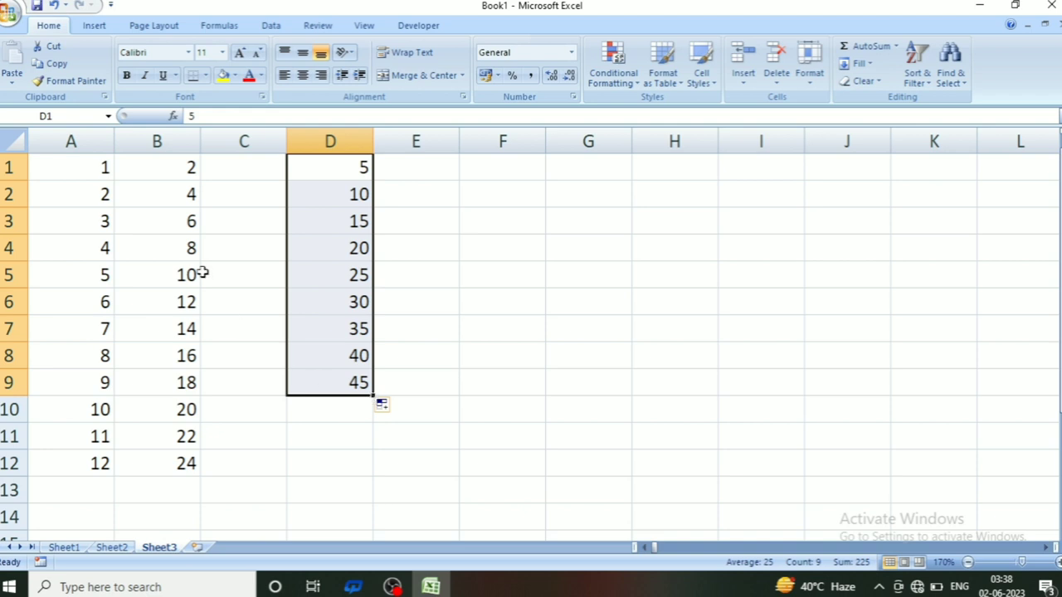
Step: Enter 5 in C1 and copy it down through C12
click(228, 166)
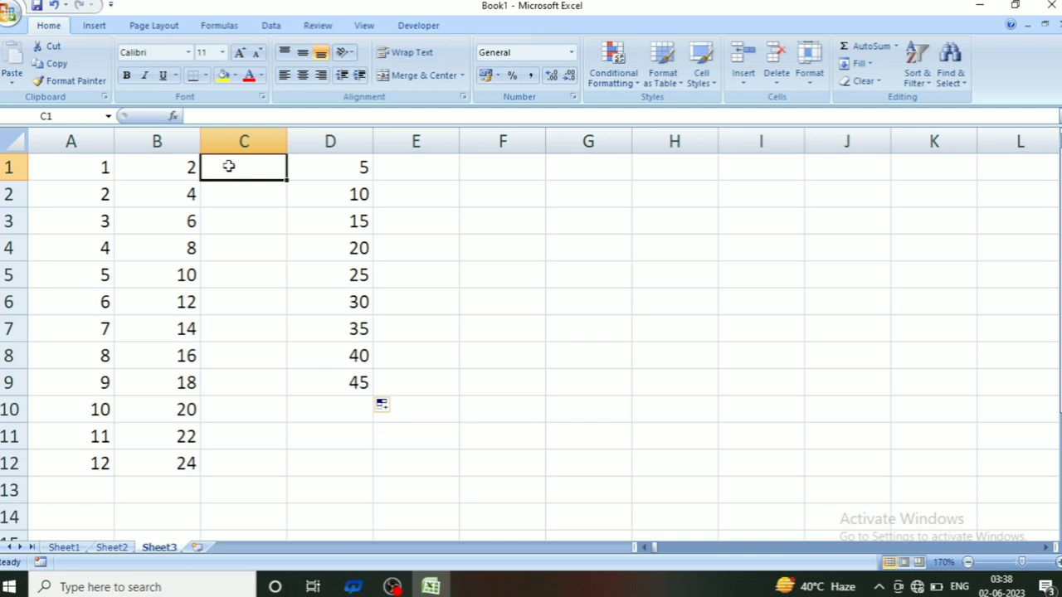
text(5)
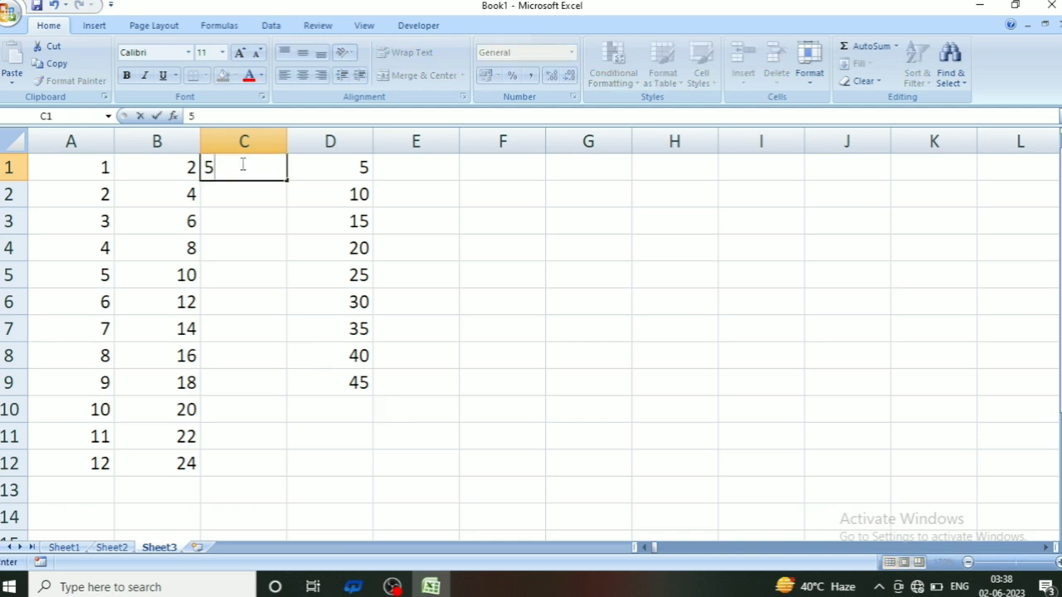
key(Return)
drag(258, 190, 260, 172)
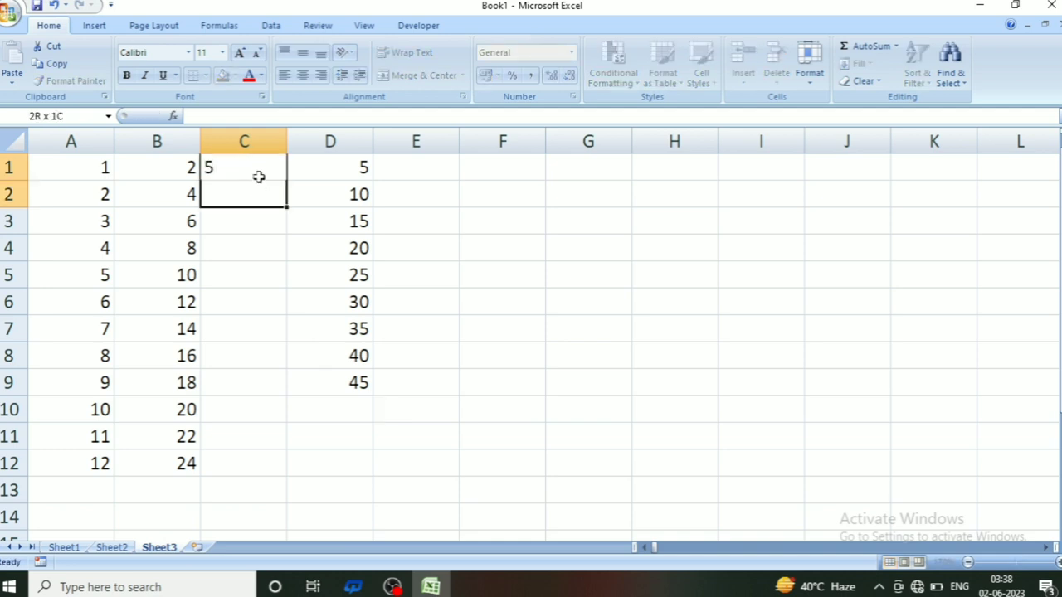
click(260, 172)
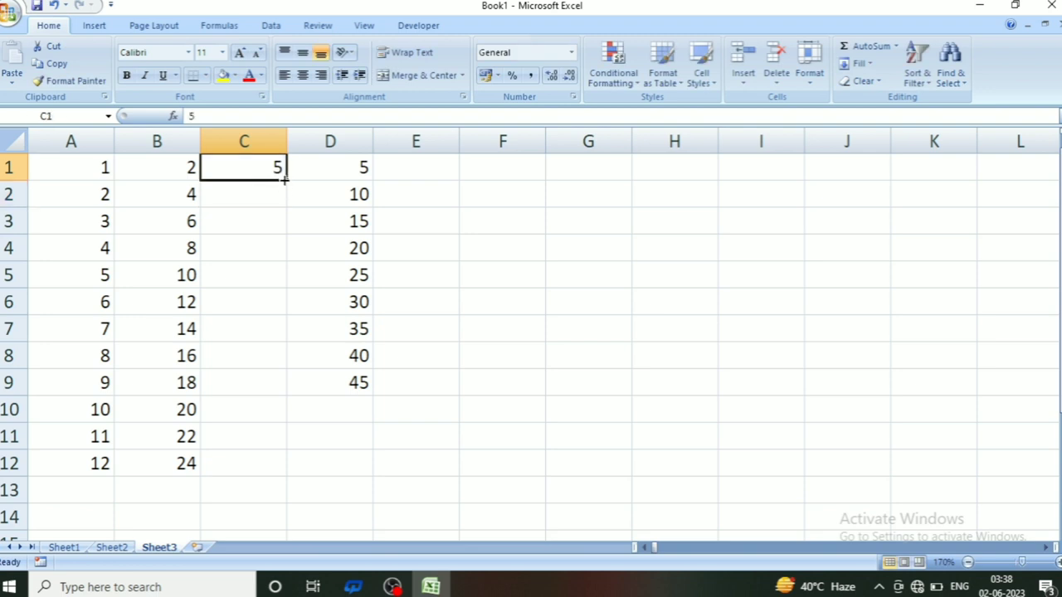
mouse_move(284, 180)
mouse_down()
mouse_move(284, 391)
mouse_move(261, 486)
mouse_up()
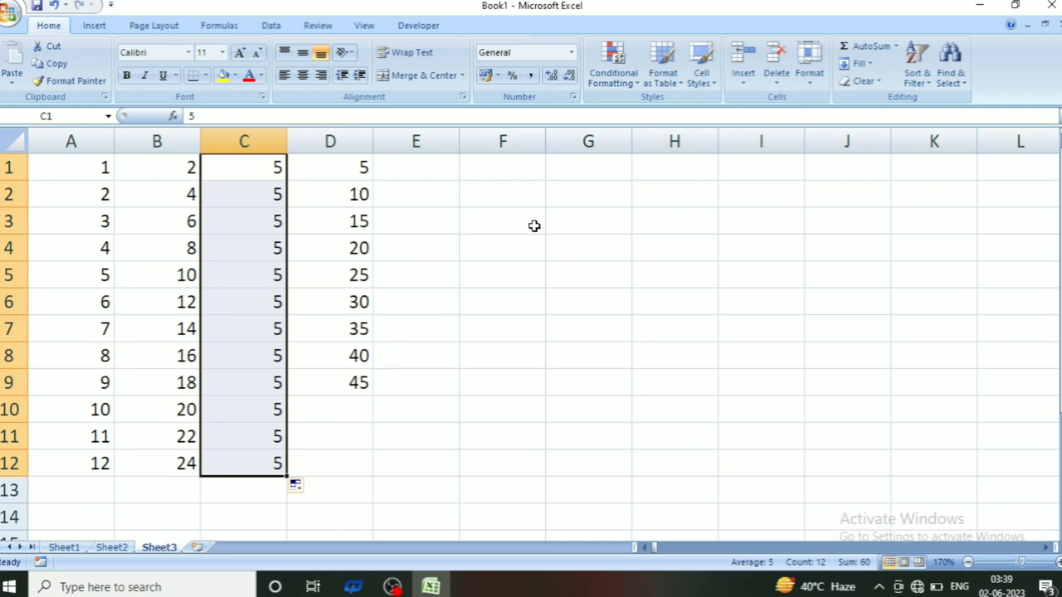
click(489, 166)
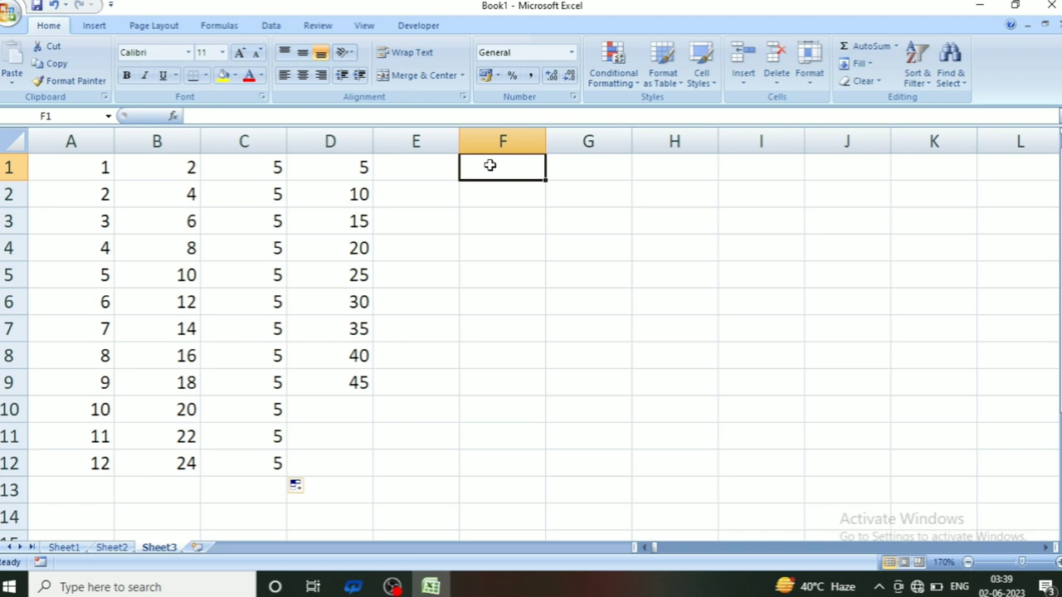
text(1)
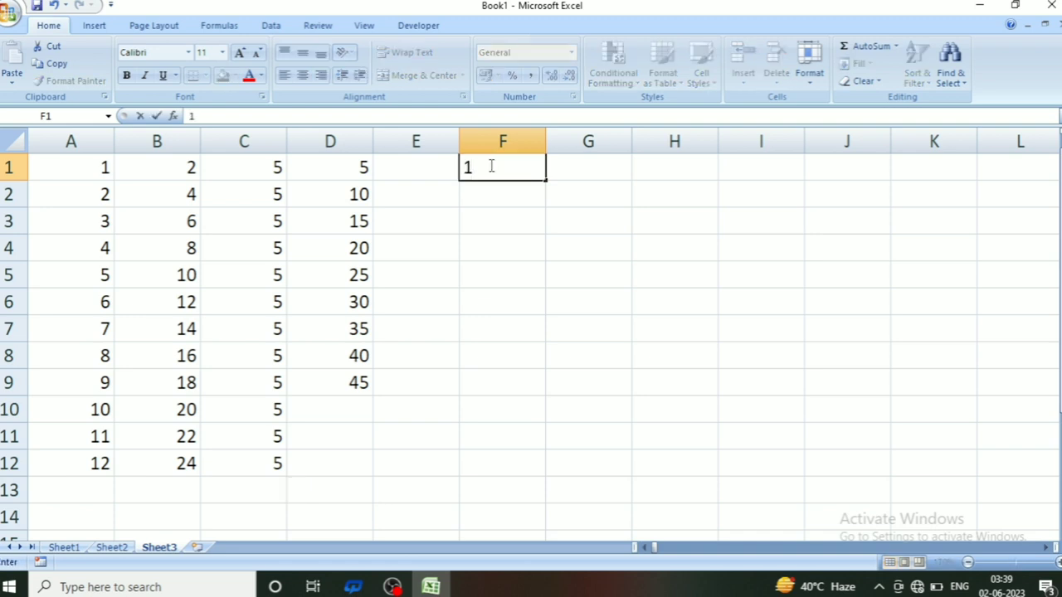
text(0)
key(Return)
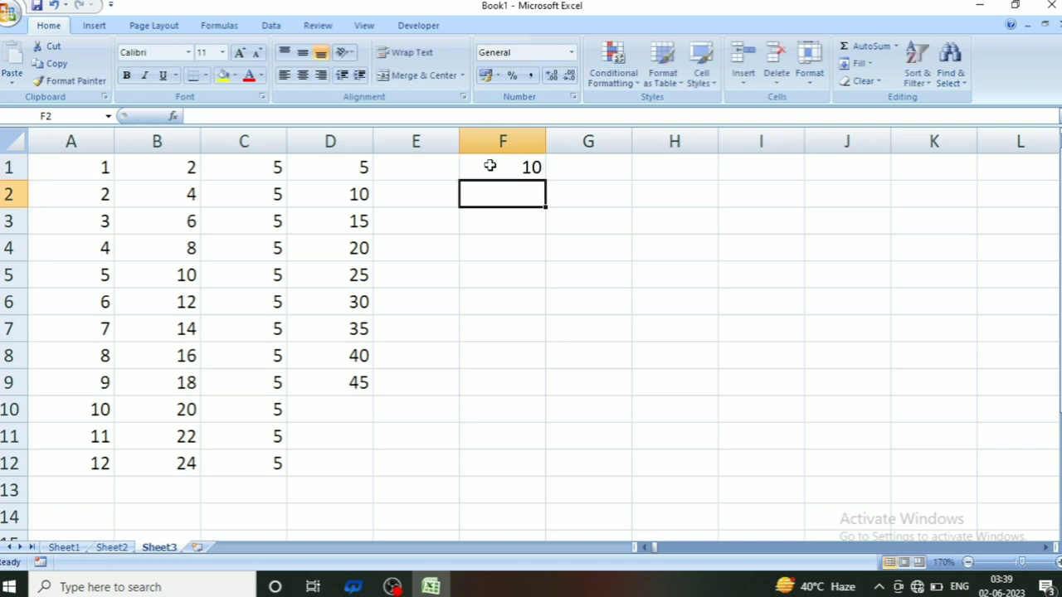
text(6)
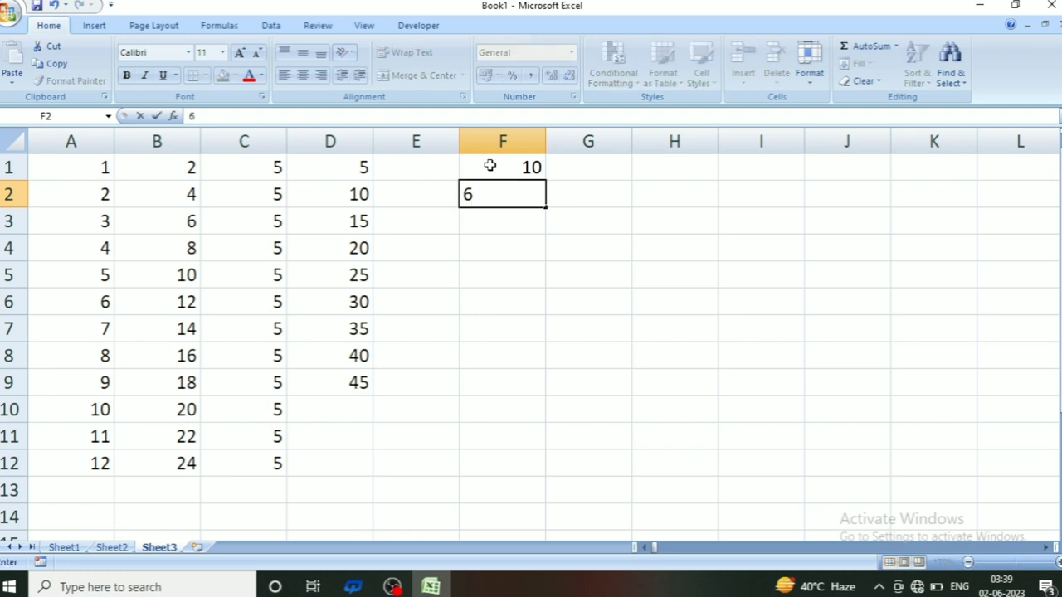
key(BackSpace)
text(8)
key(Return)
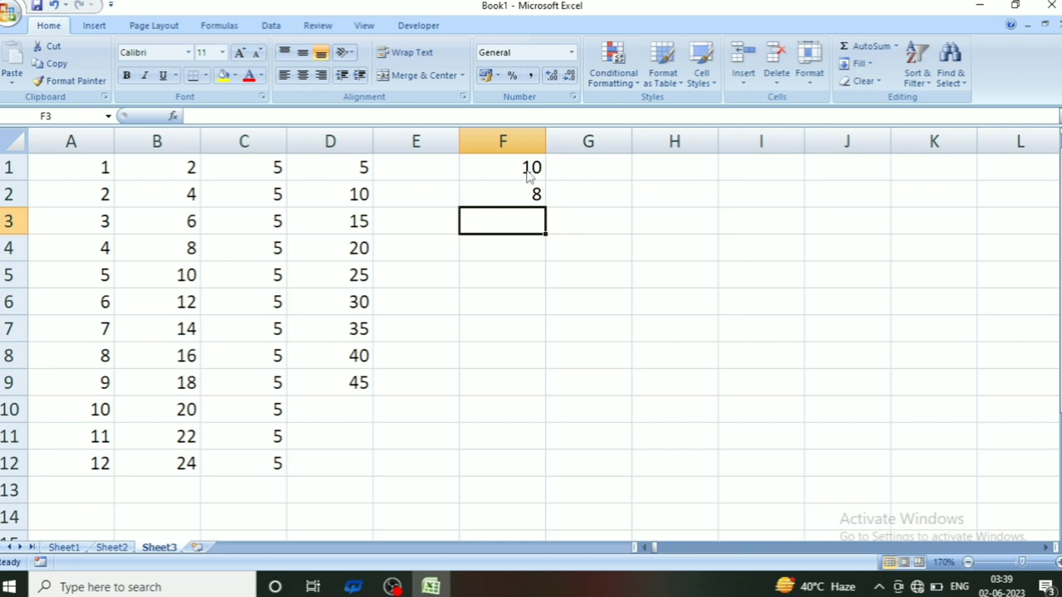
click(527, 169)
drag(527, 168, 531, 192)
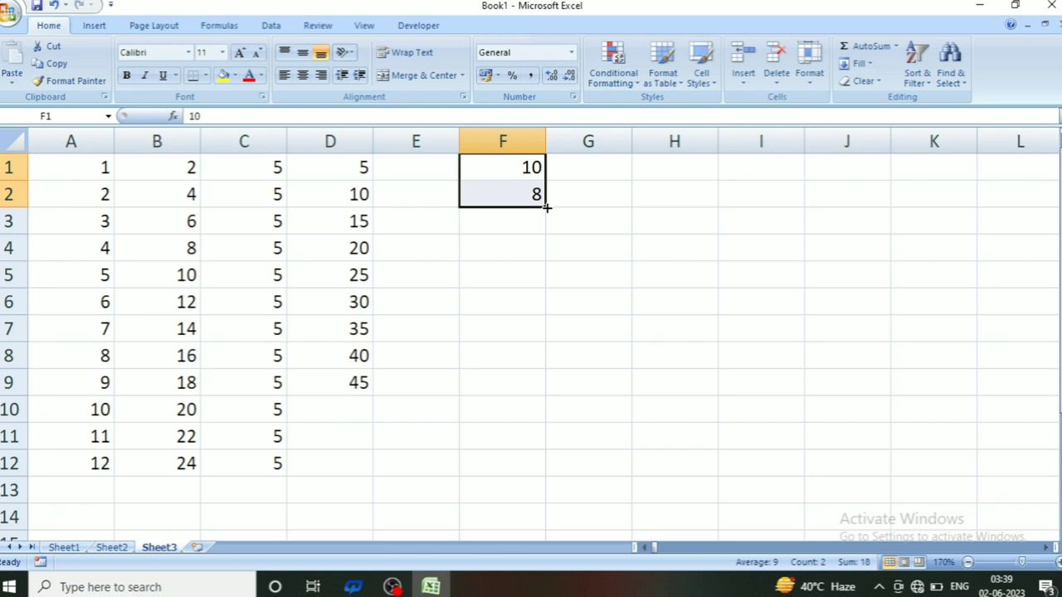
drag(546, 208, 559, 287)
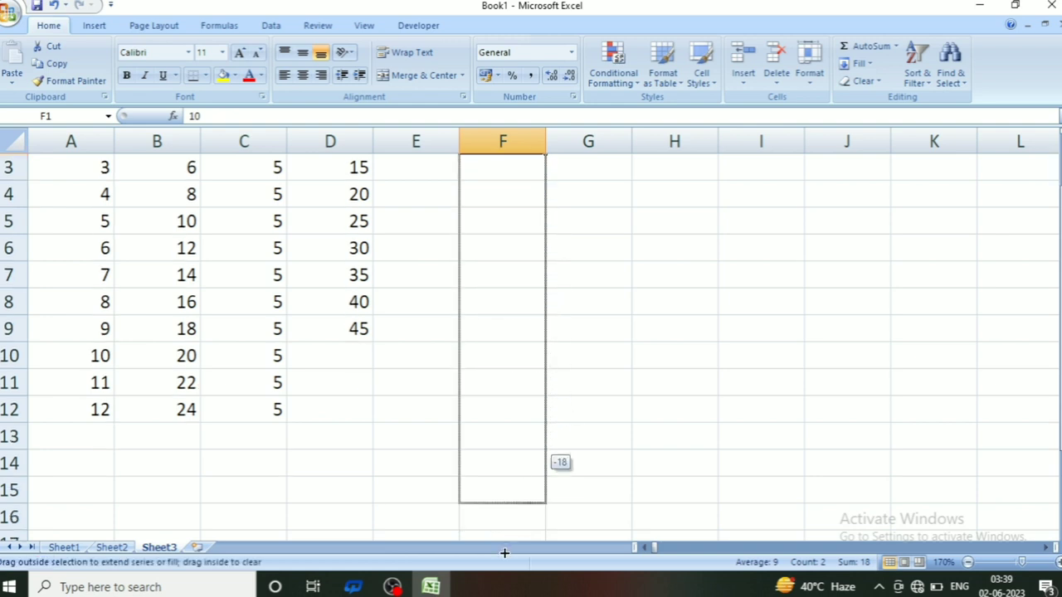
drag(559, 288, 552, 497)
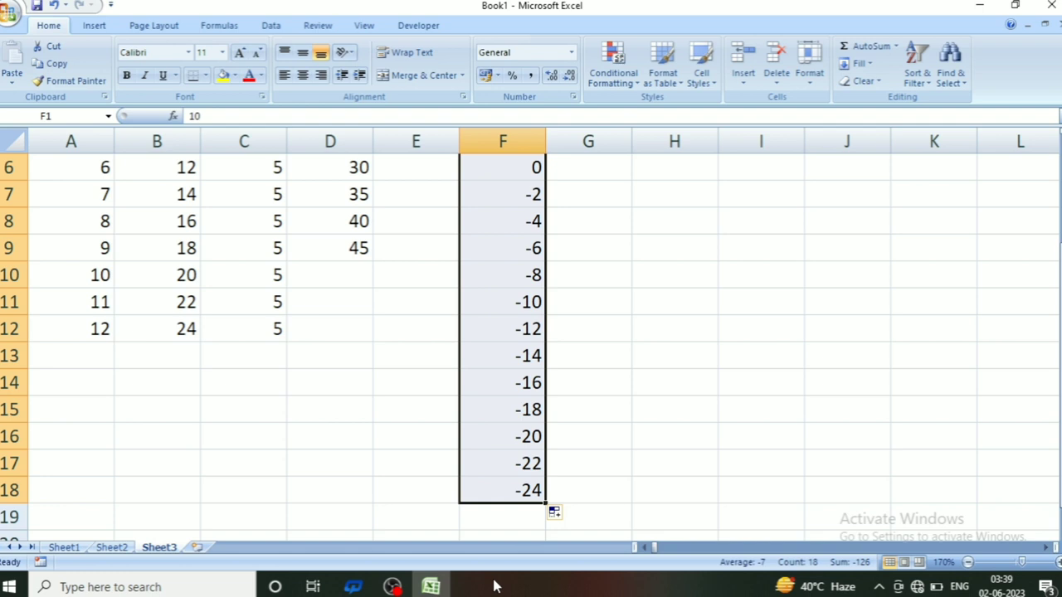
key(Up)
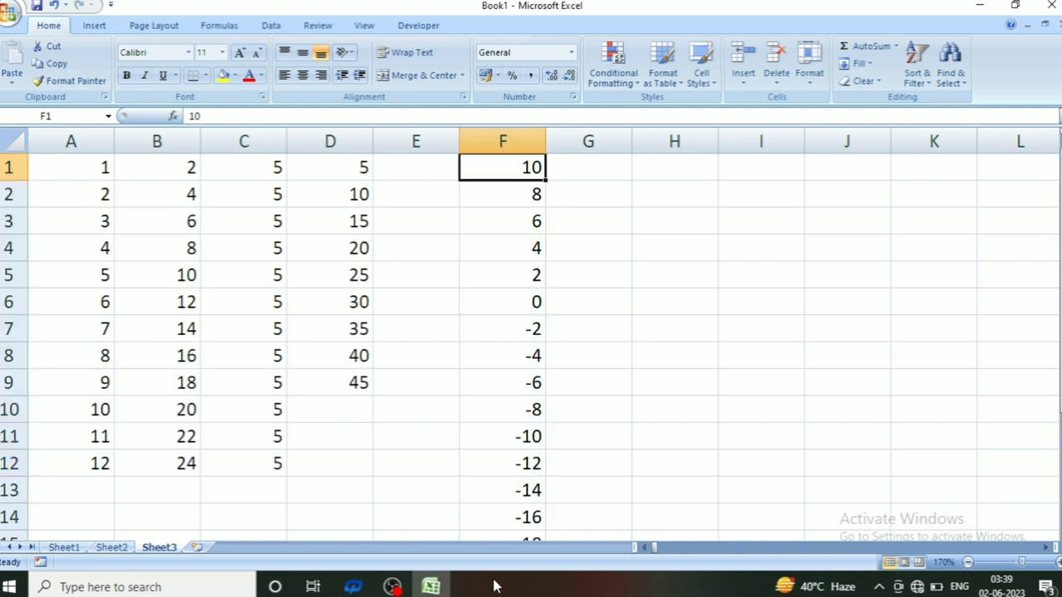
key(Down)
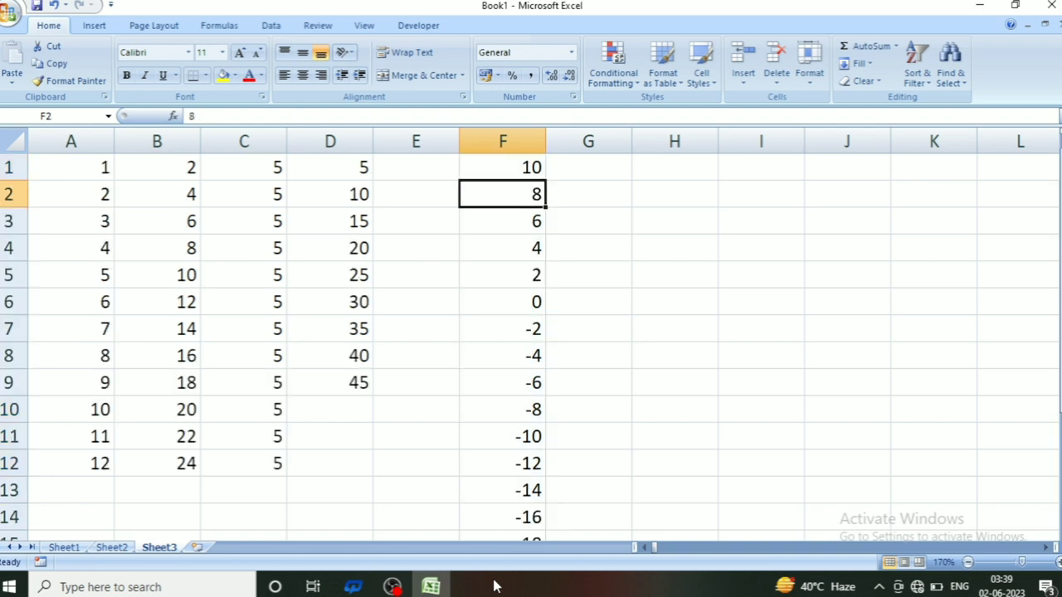
key(Down)
key(Down)
key(Down)
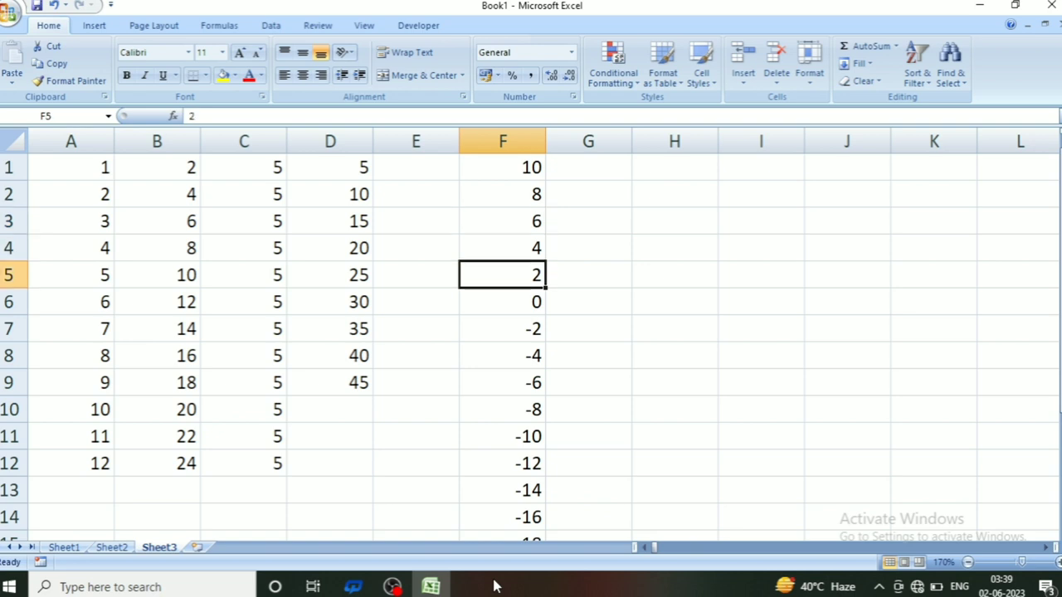
key(Down)
key(Down)
key(Down)
key(Down)
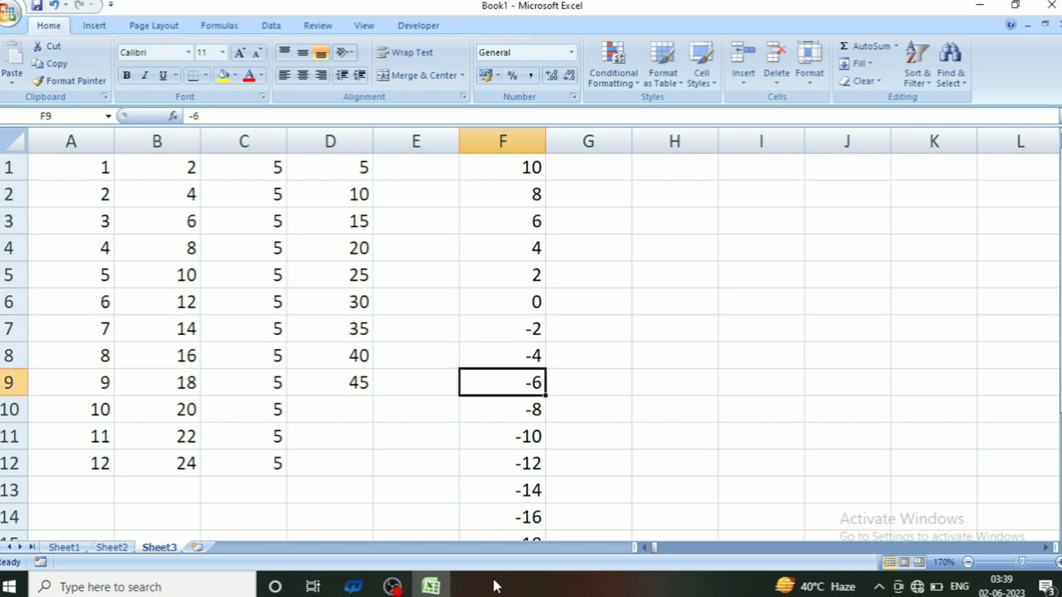
key(Down)
key(Down)
key(Down)
key(Down)
key(Down)
key(Down)
key(Down)
key(Down)
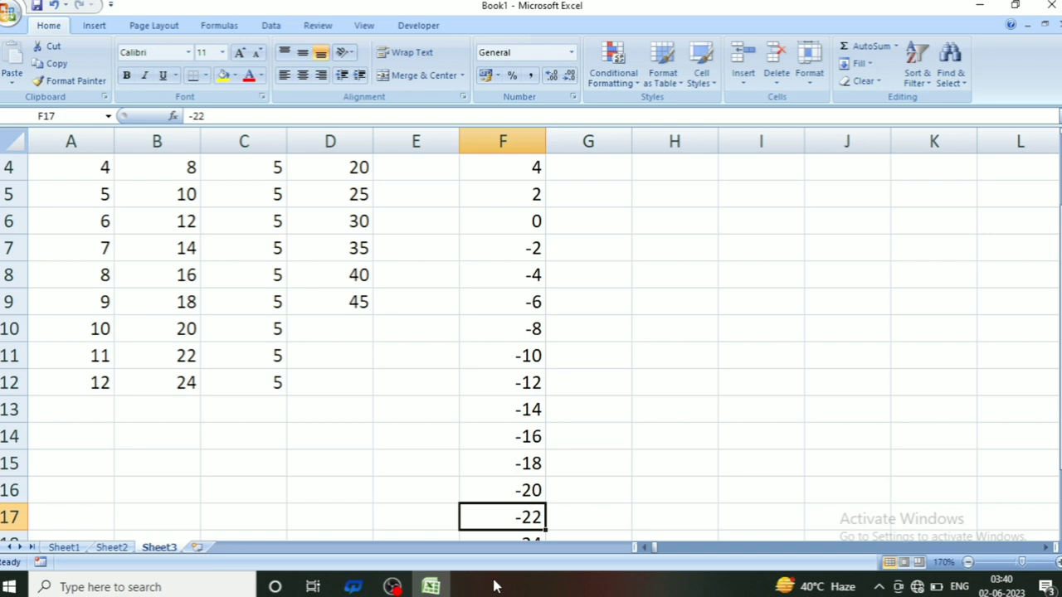
key(ctrl+space)
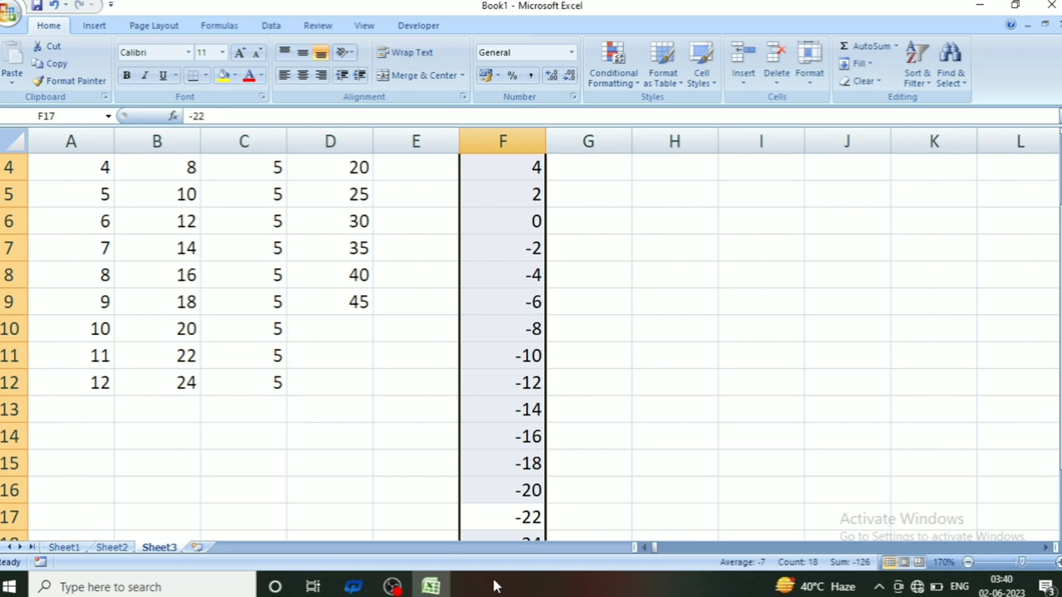
key(Delete)
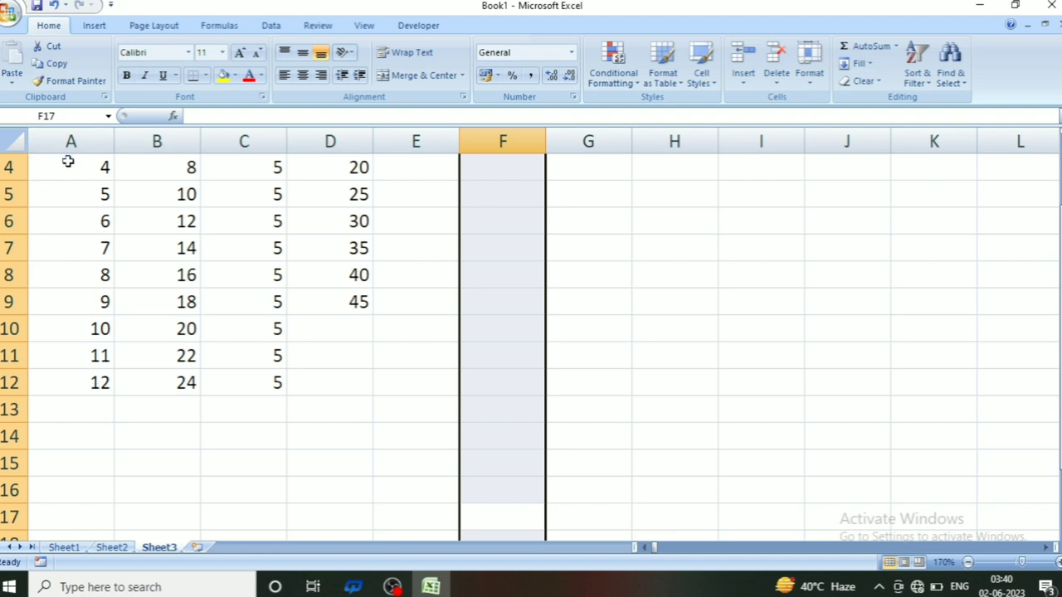
Step: Select A4:D12, delete its number series, then make B5 the active cell
drag(57, 169, 338, 342)
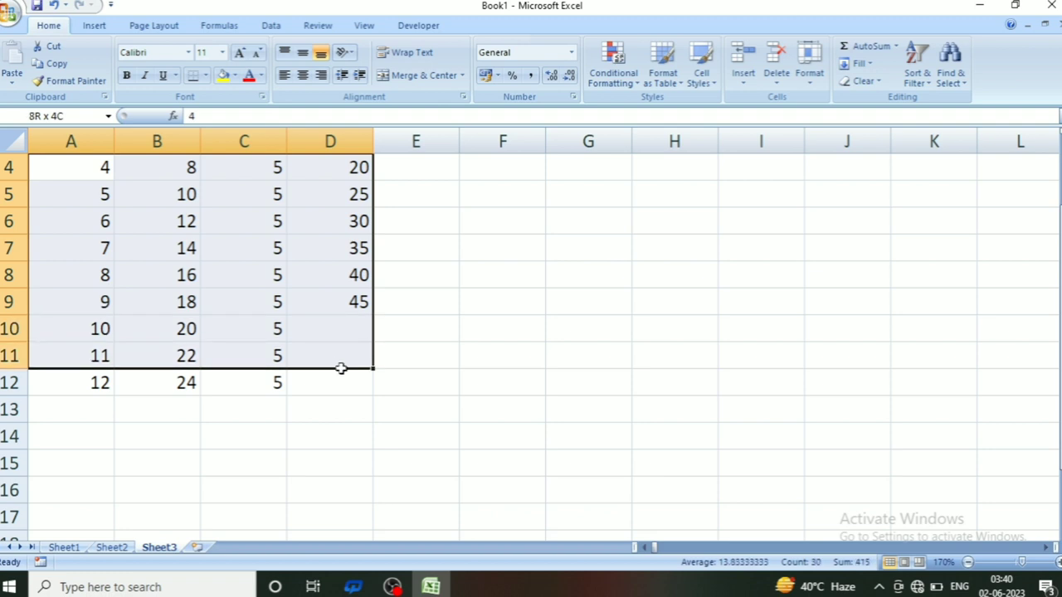
drag(338, 342, 295, 378)
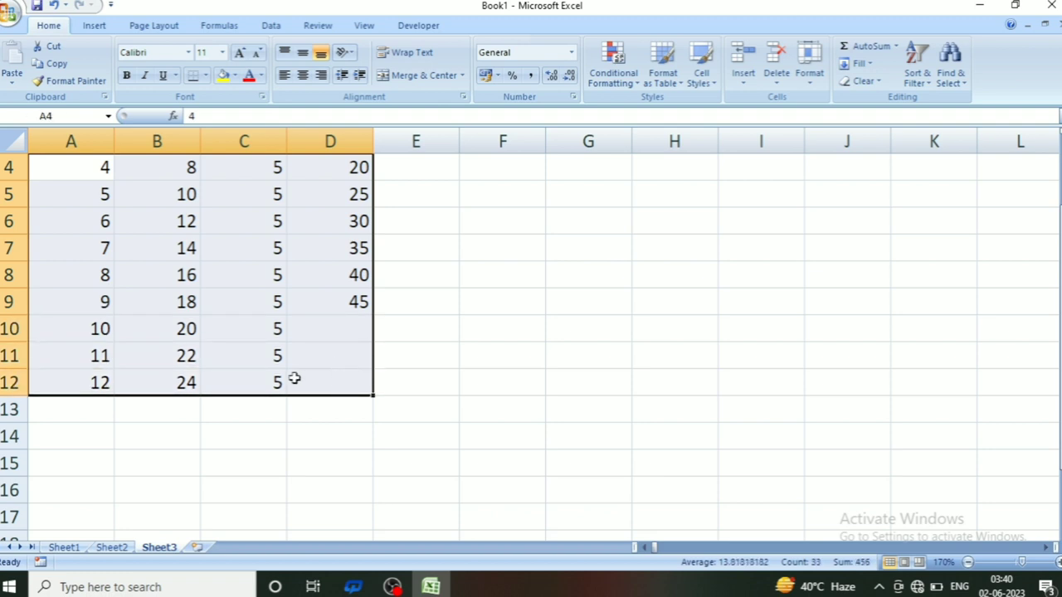
key(Delete)
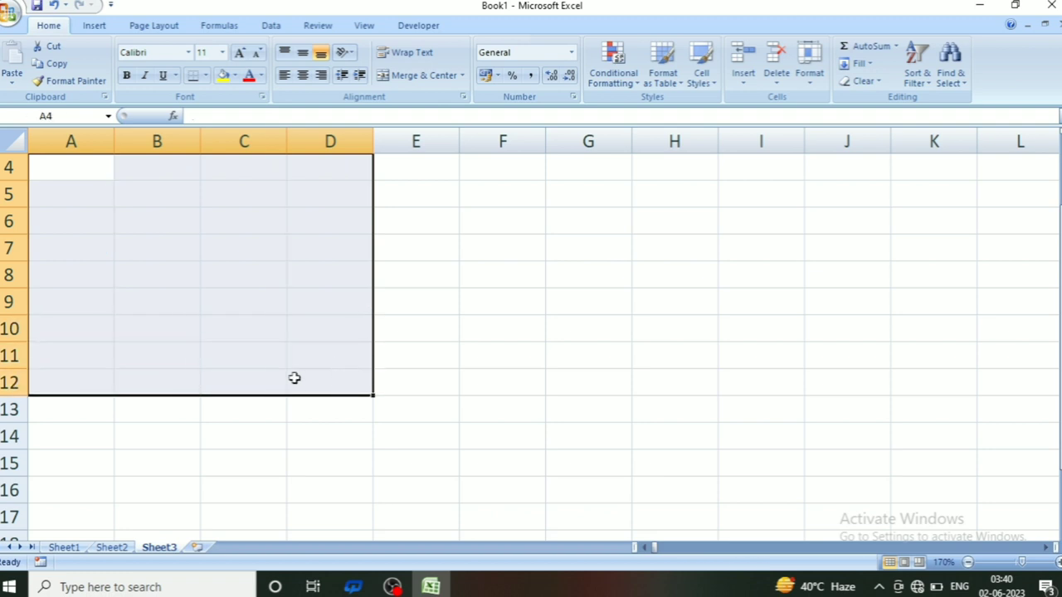
key(Return)
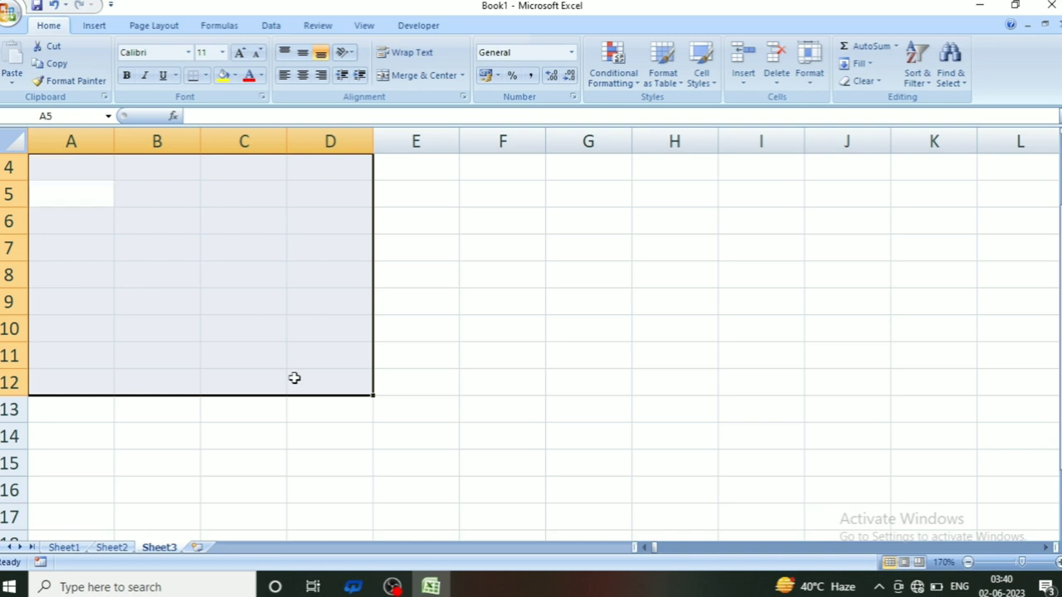
scroll(293, 377, up, 1)
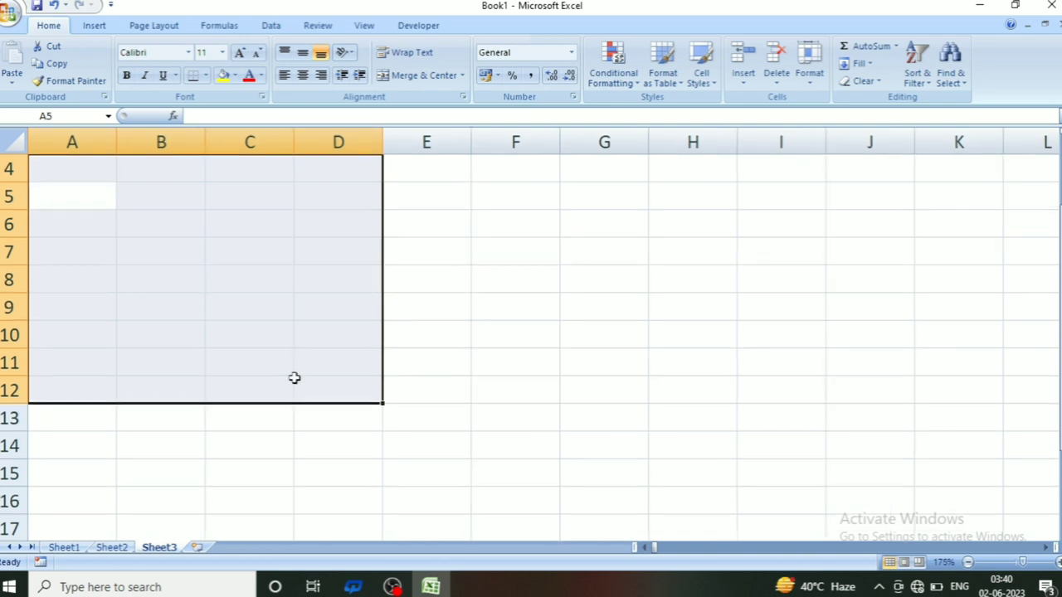
scroll(293, 377, down, 1)
scroll(307, 377, up, 1)
click(316, 374)
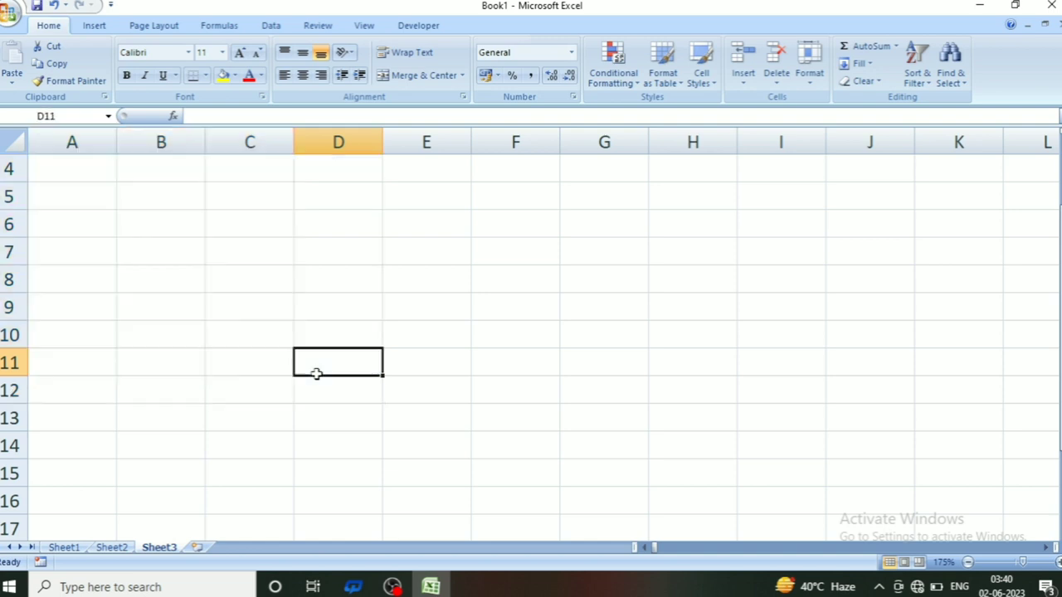
click(125, 203)
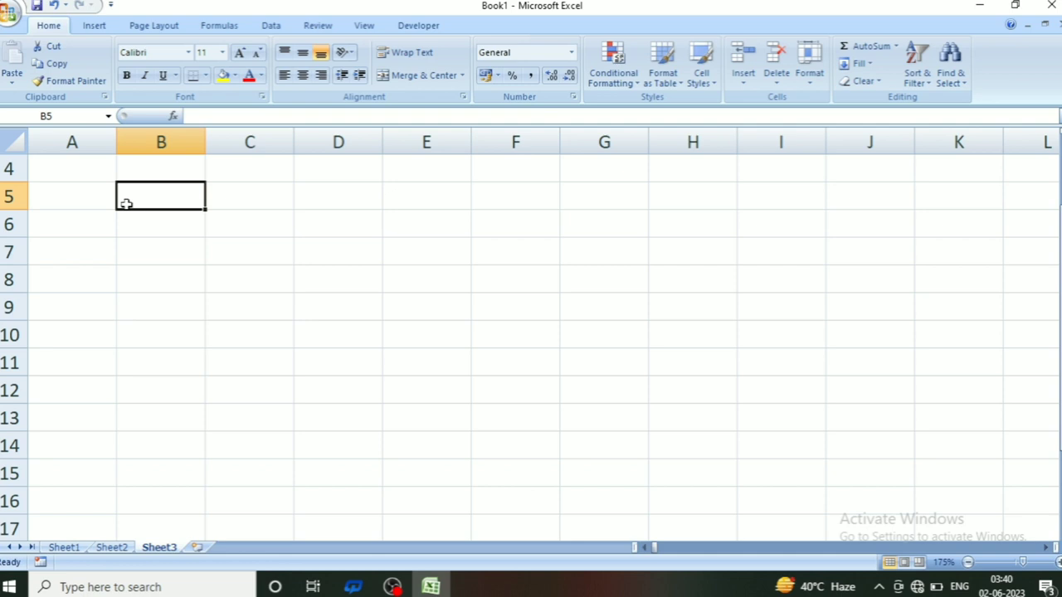
Step: Enter 80 in B5 and 10 in C5
text(80)
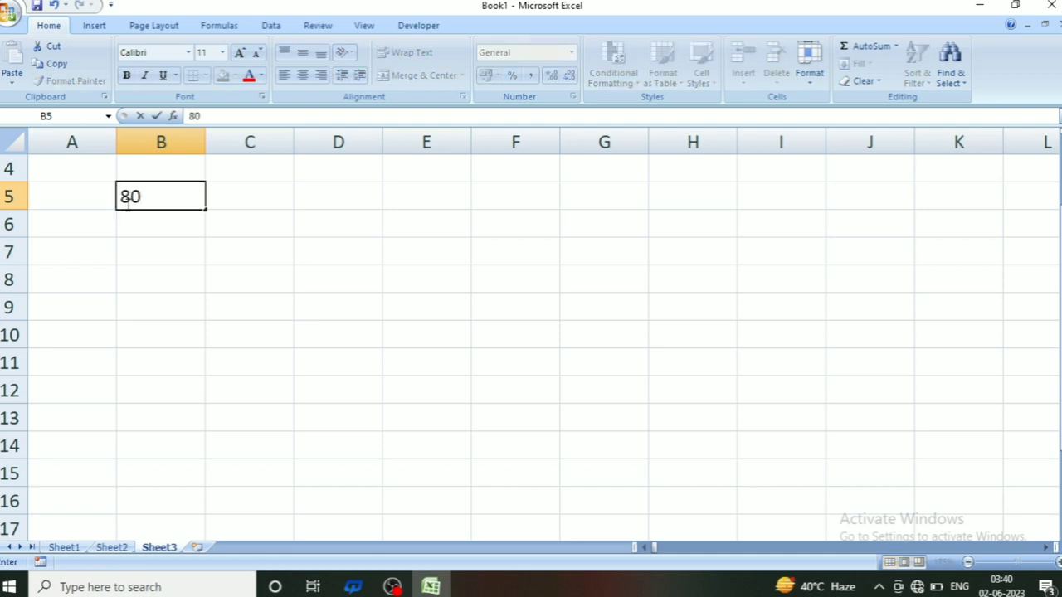
key(Tab)
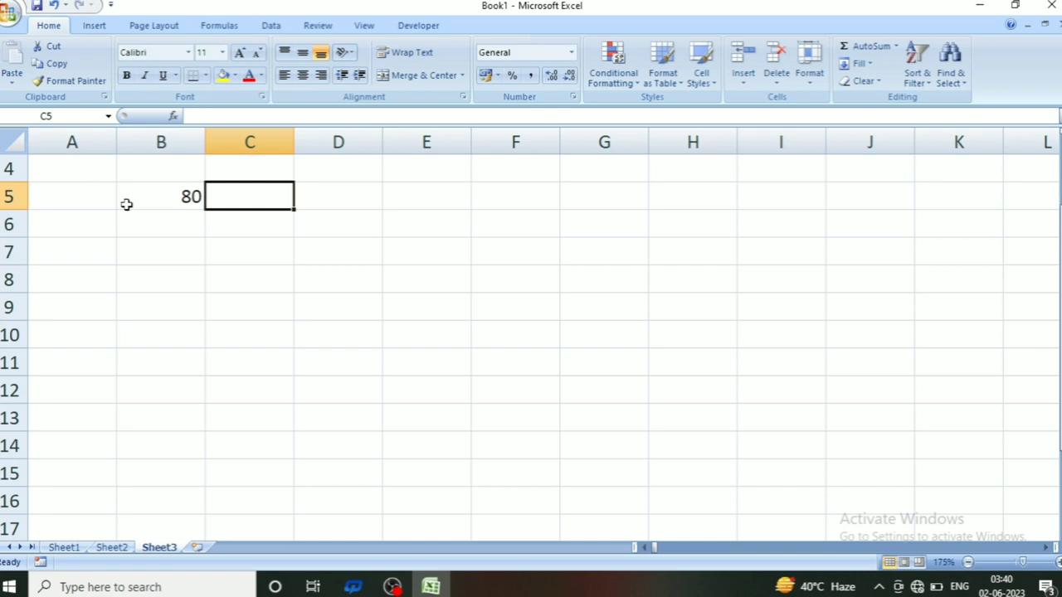
text(1)
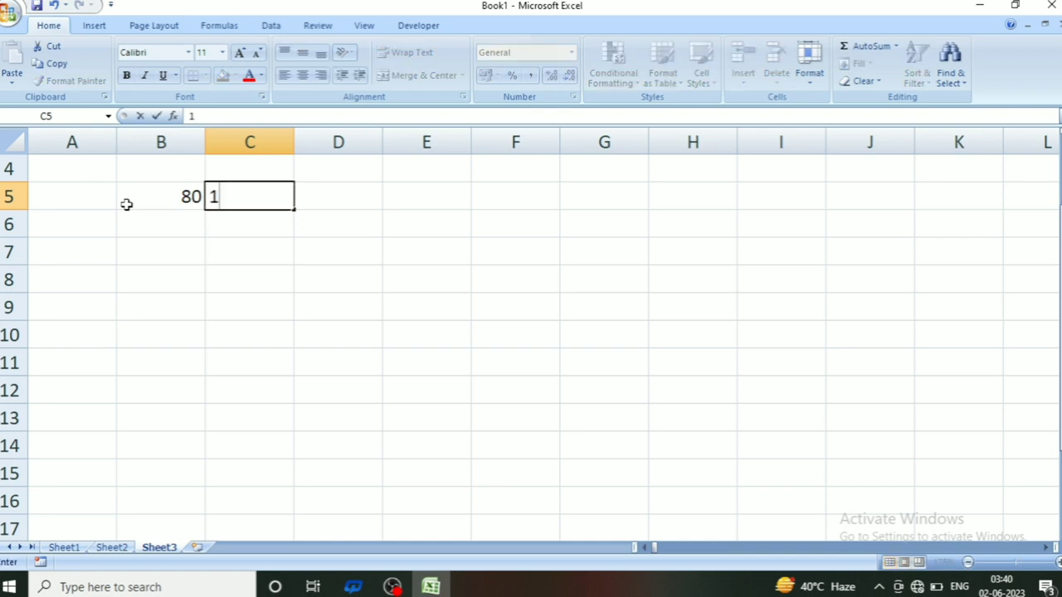
text(0)
click(362, 194)
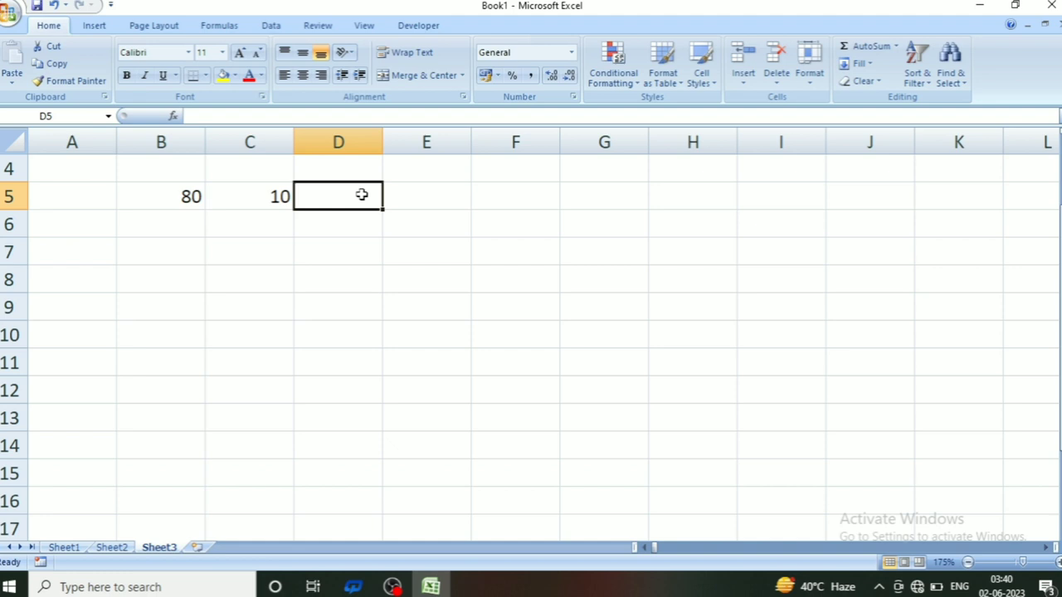
Step: Enter the formula =B5+C5 in D5 so it shows 90
text(=)
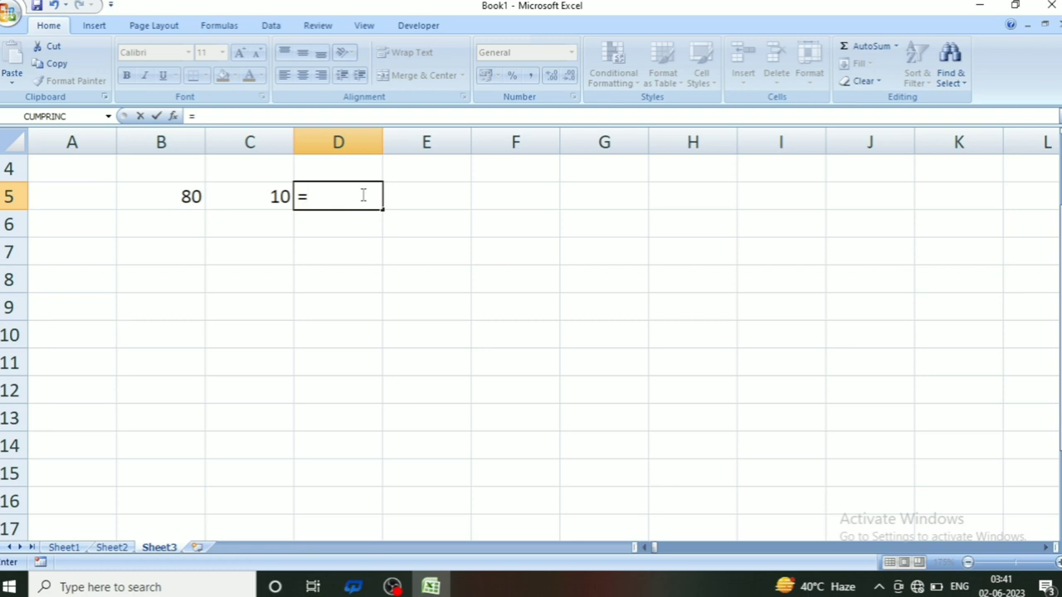
click(169, 197)
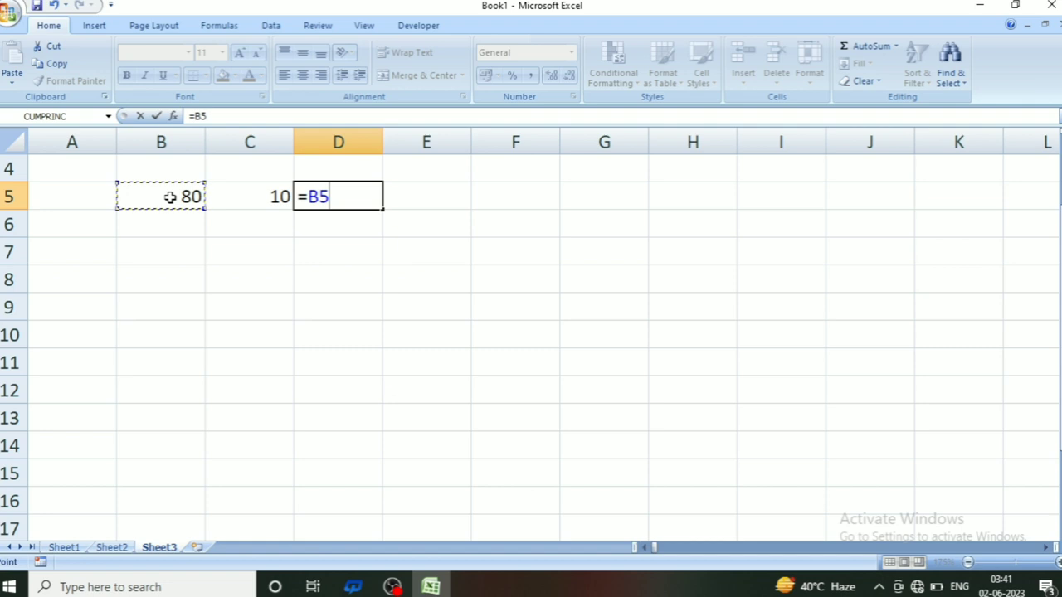
text(++)
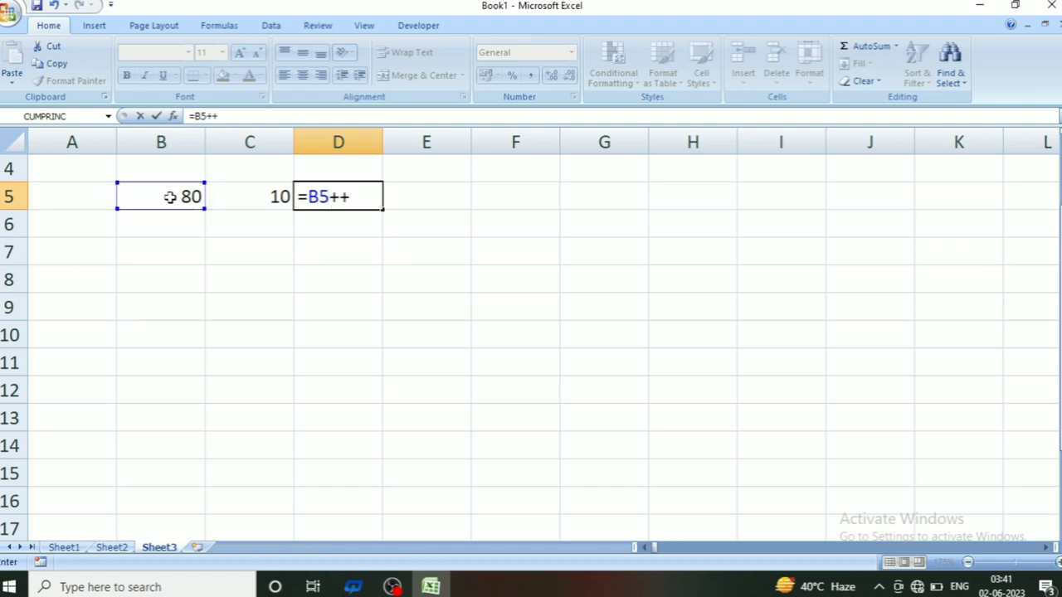
key(BackSpace)
click(254, 197)
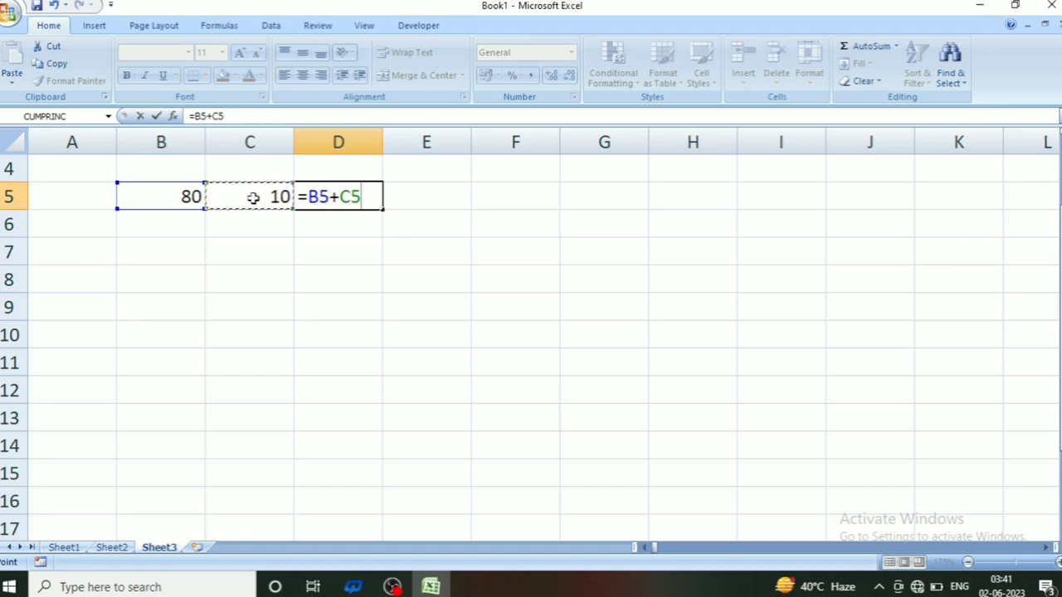
key(Return)
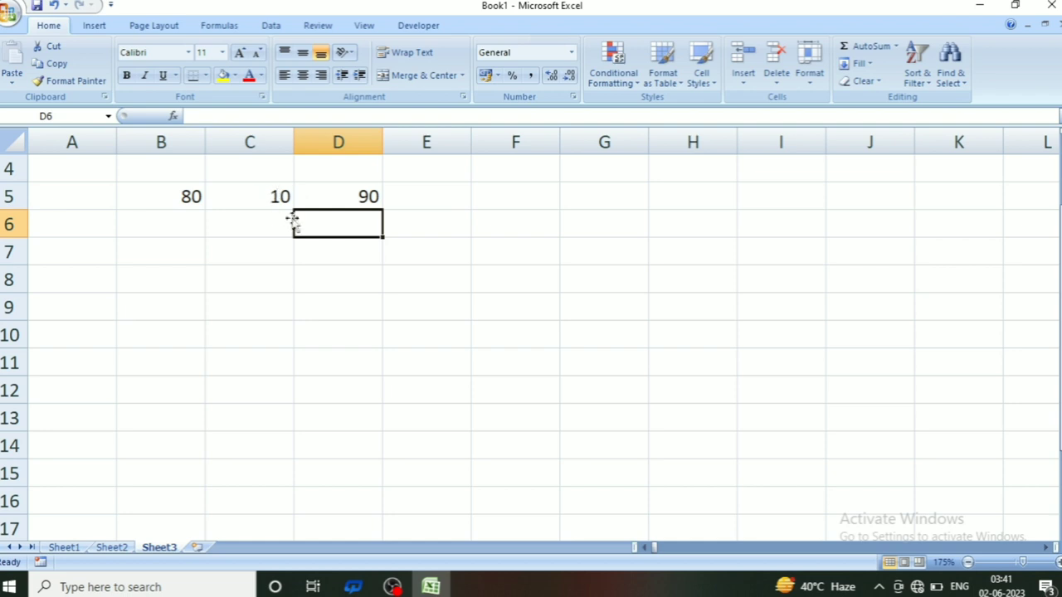
Step: Check D5's formula, then replace B5's 80 with 100 so D5 shows 110
click(326, 202)
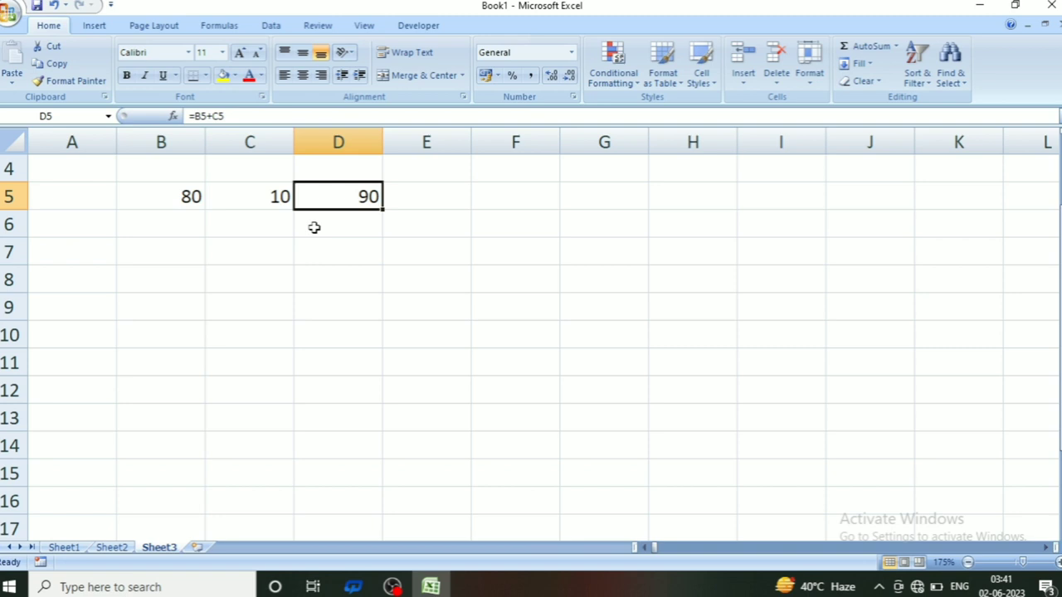
click(189, 233)
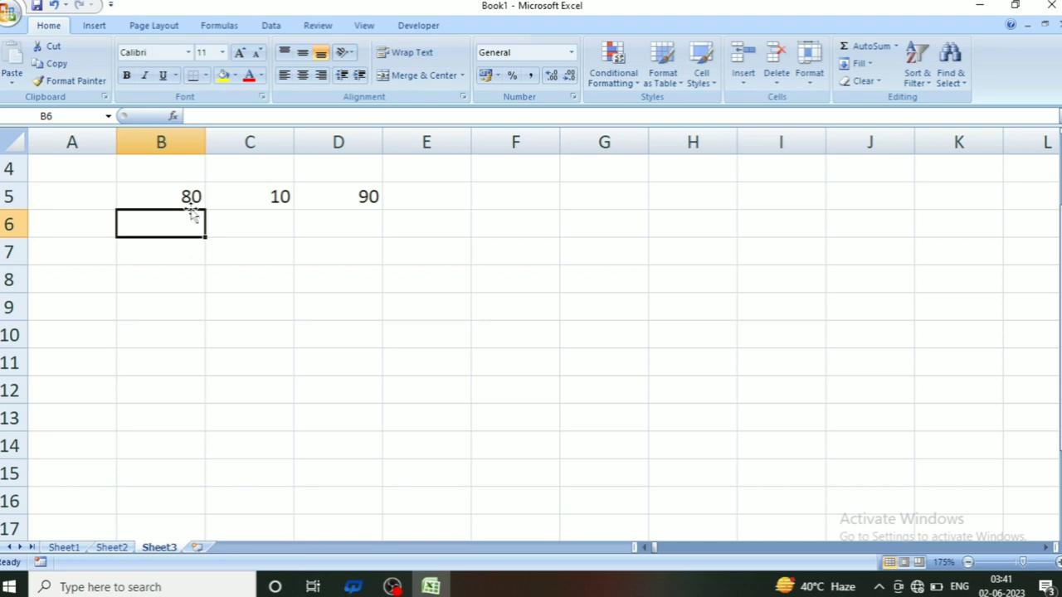
click(187, 196)
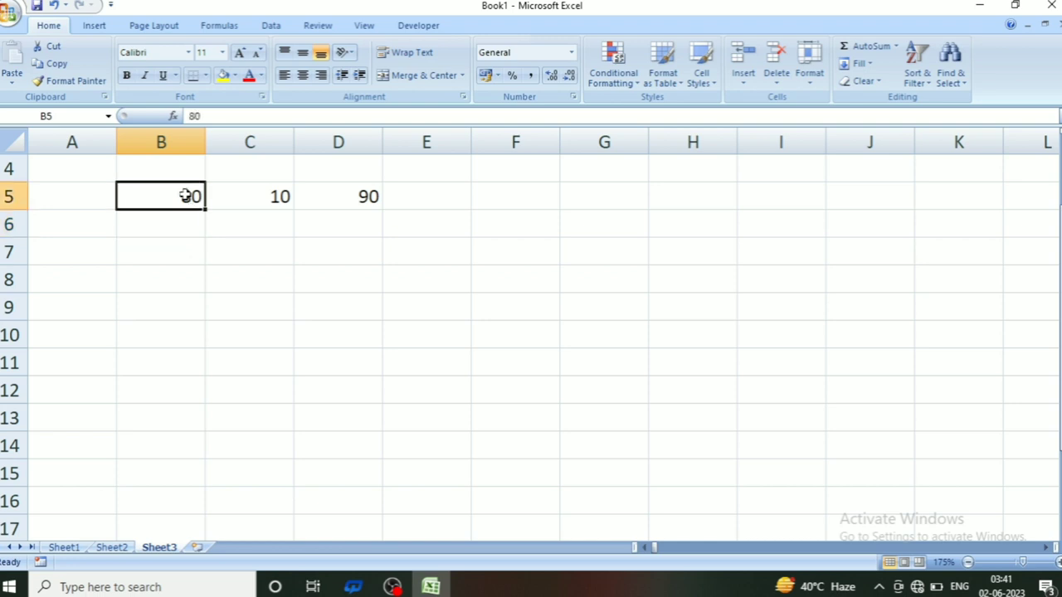
text(100)
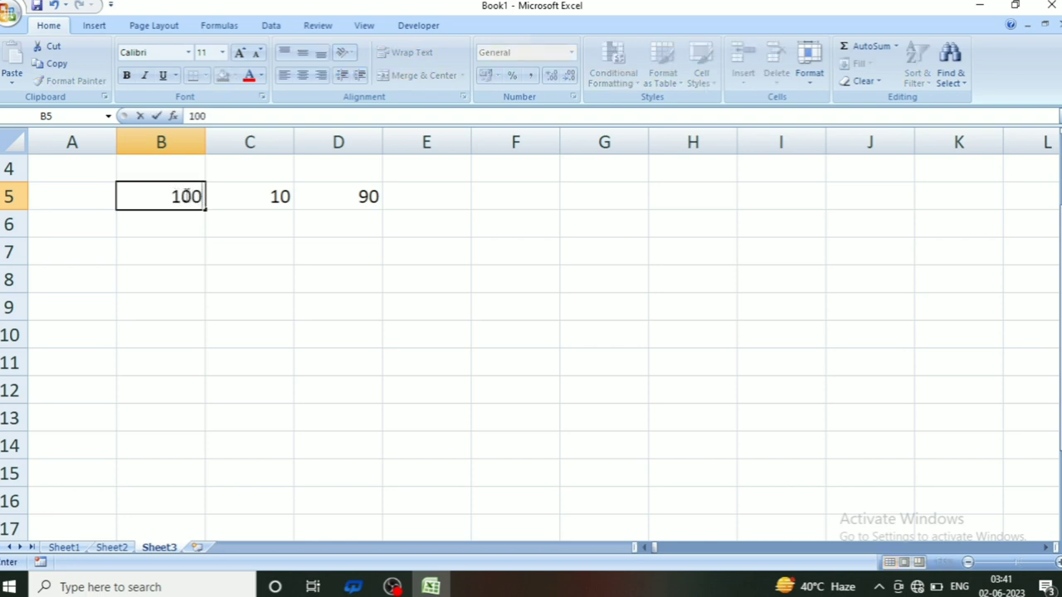
key(Return)
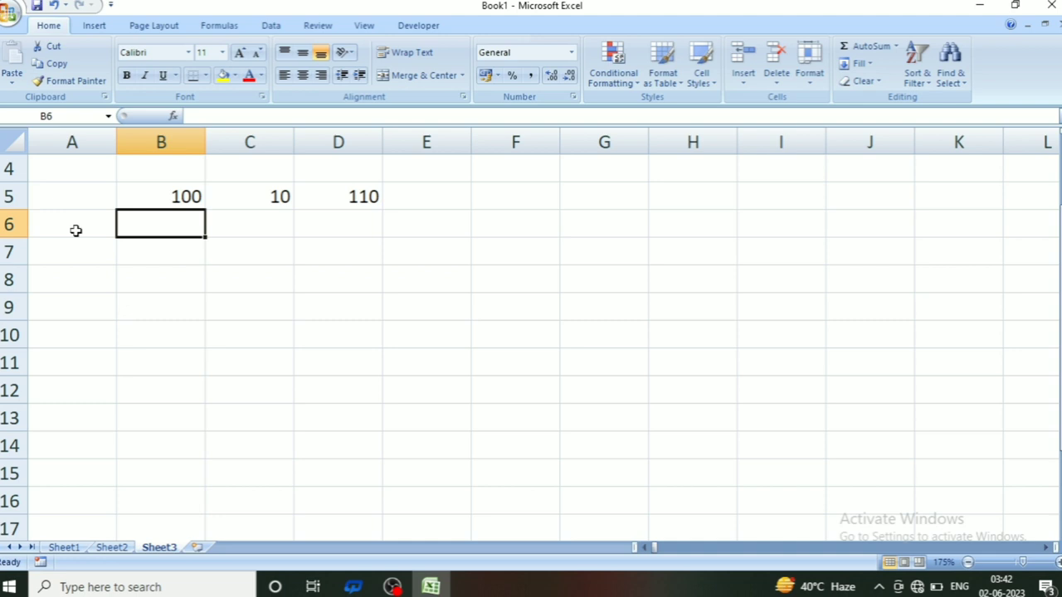
Step: Enter 10 in B6 and 20 in C6
text(1)
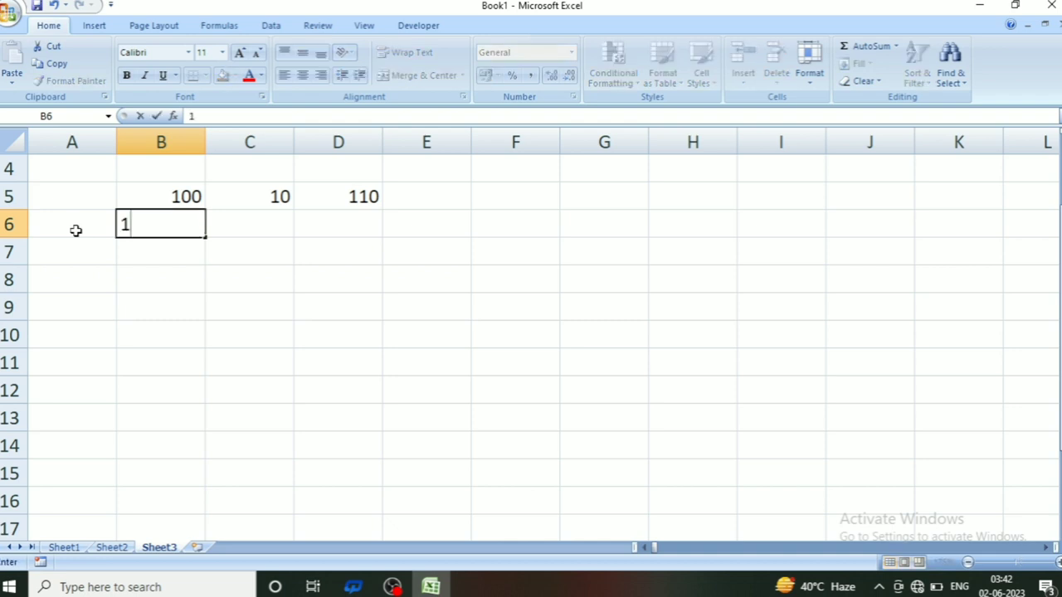
text(0)
key(Tab)
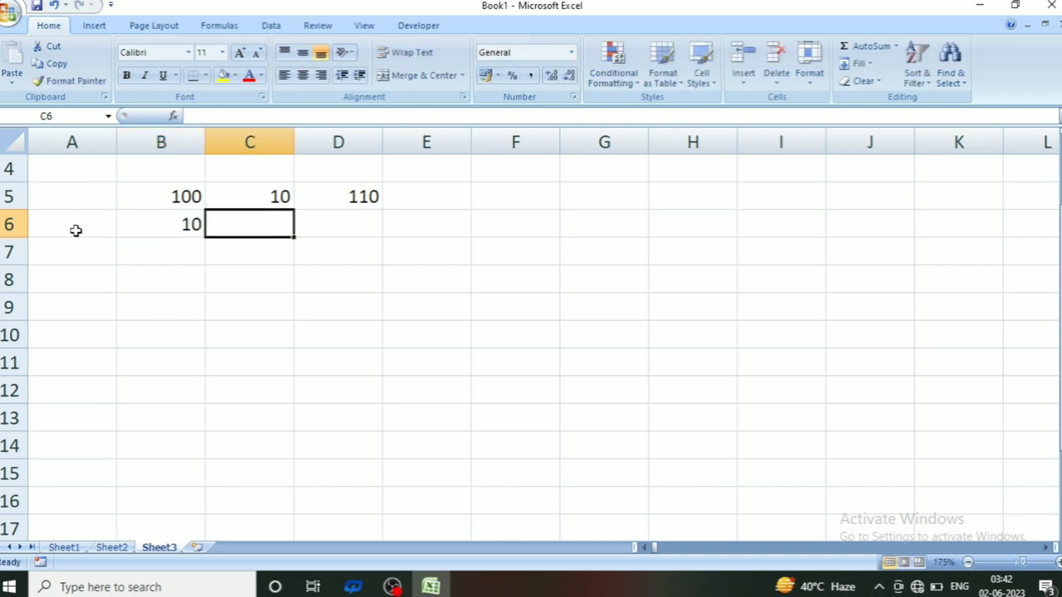
text(20)
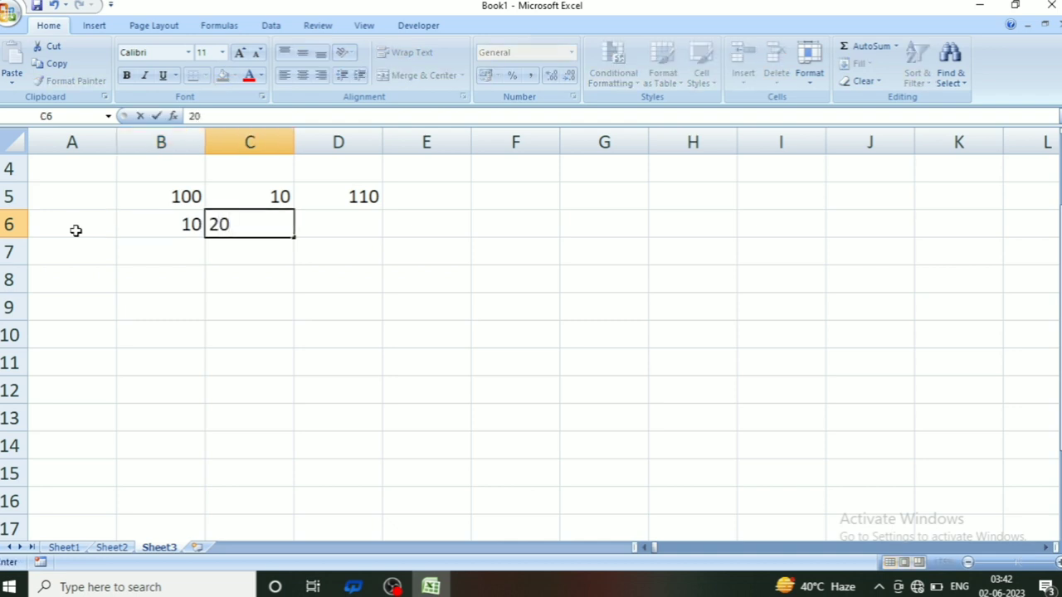
key(Return)
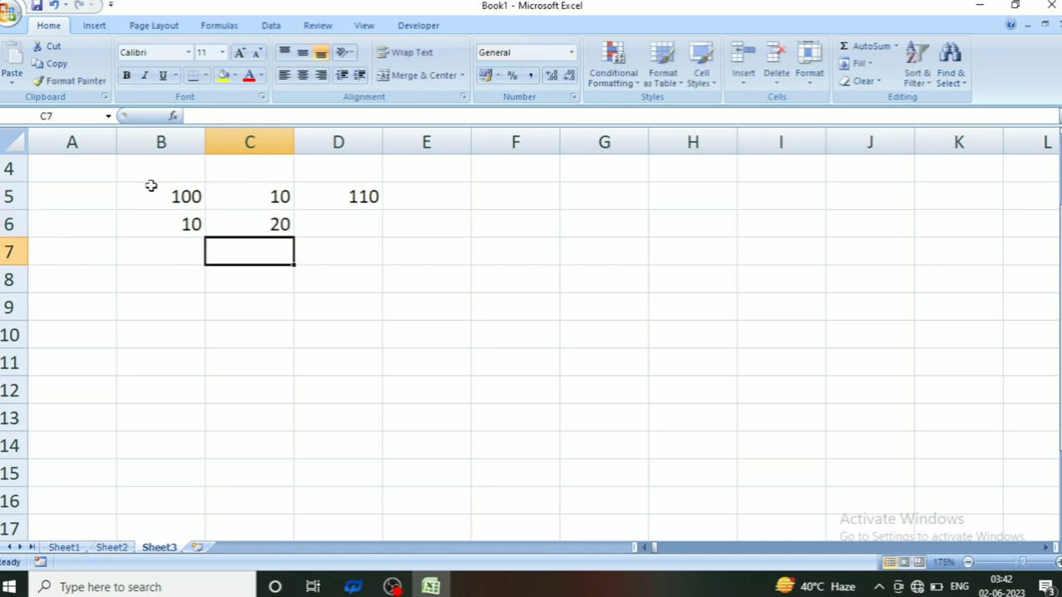
Step: Enter the formula =B6*C6 in D6 so it shows 200
click(325, 220)
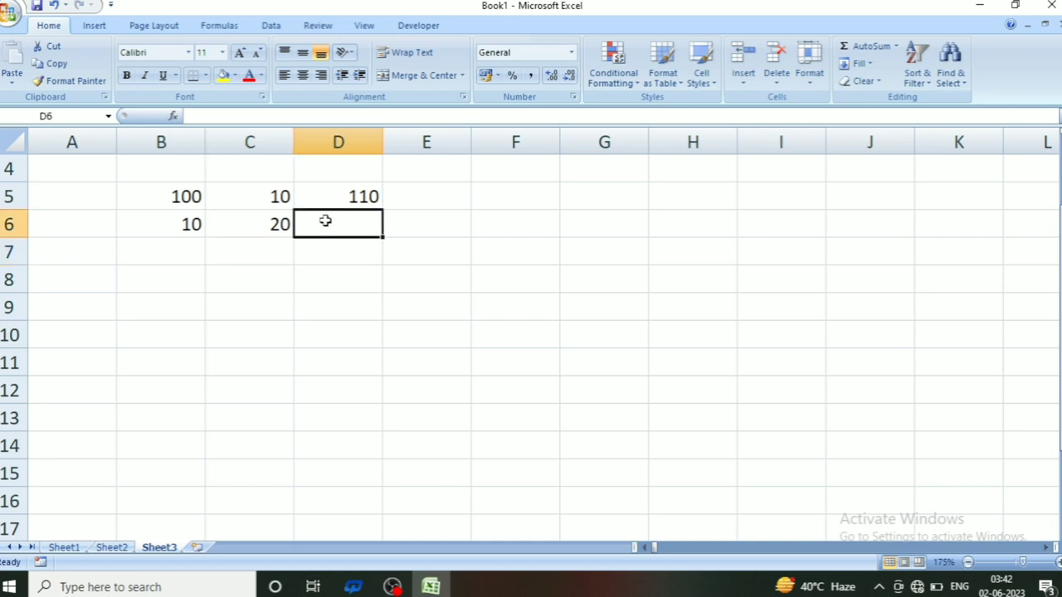
text(=)
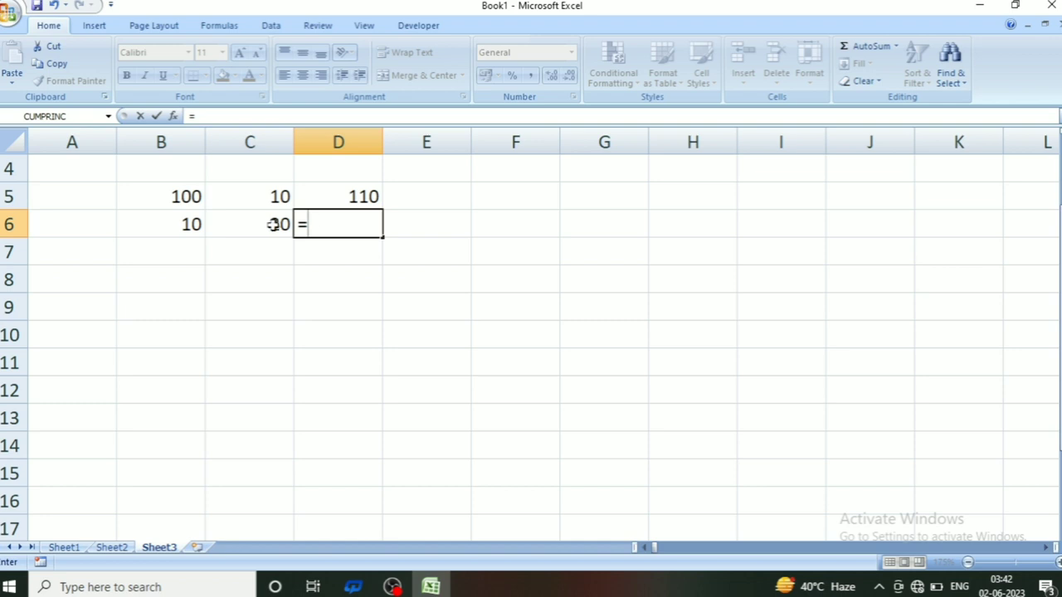
click(191, 224)
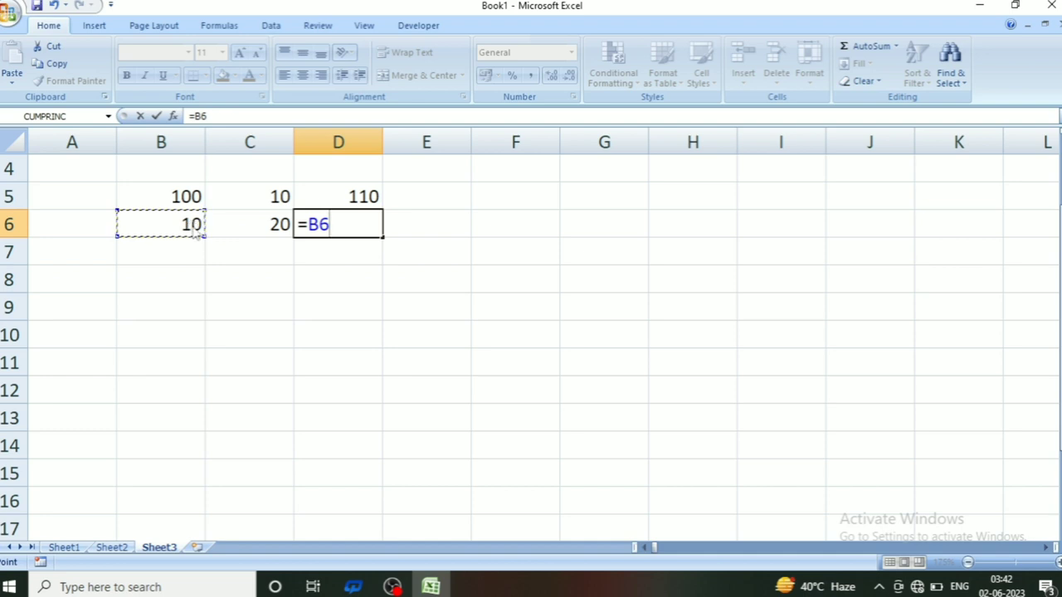
text(*)
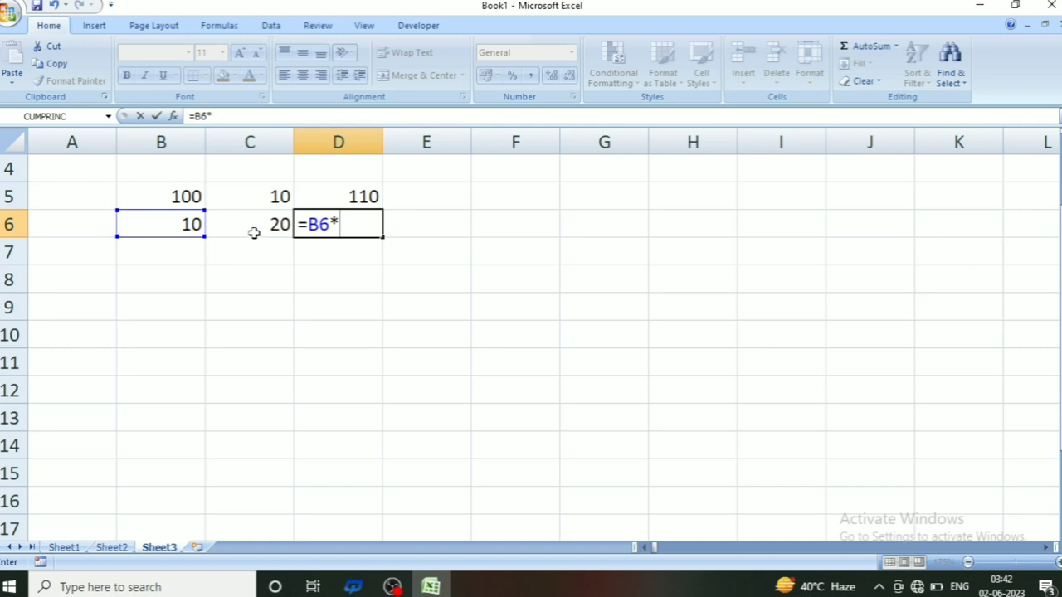
click(247, 225)
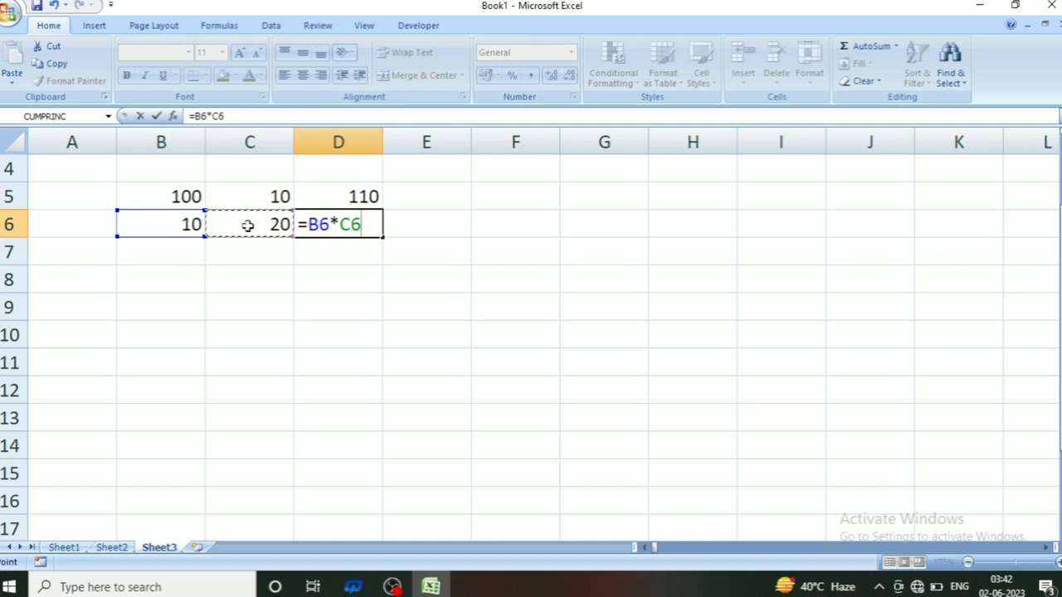
key(Return)
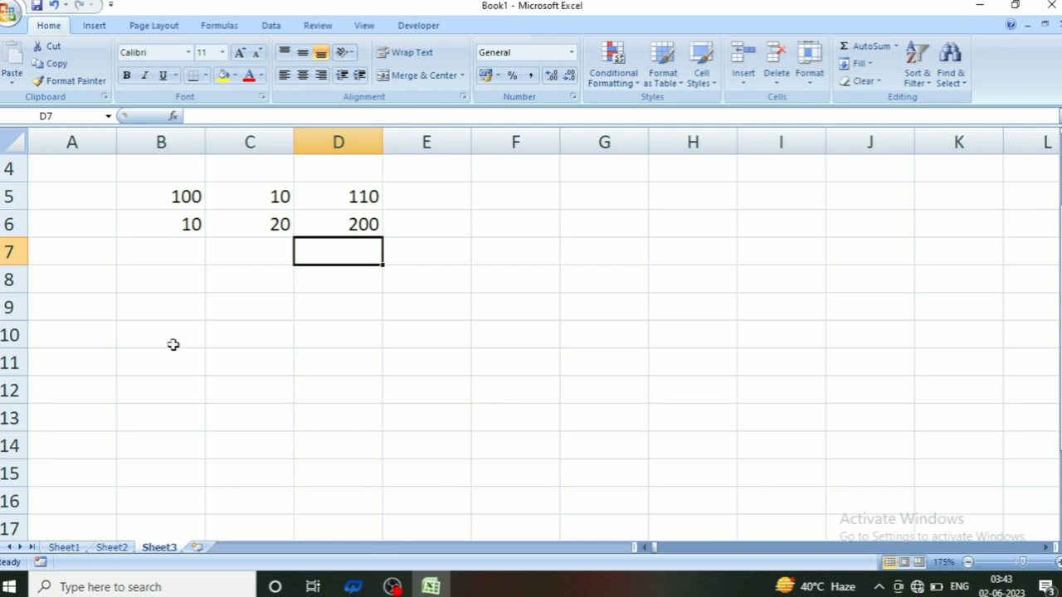
Step: In C11, enter =B5+B6 to add 100 and 10, showing 110
click(207, 364)
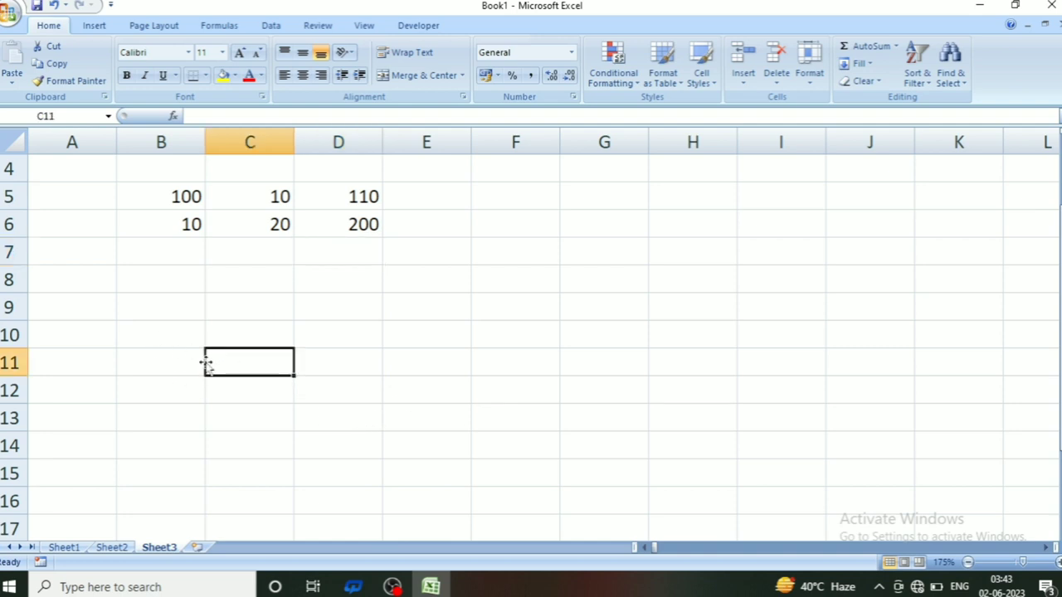
text(=)
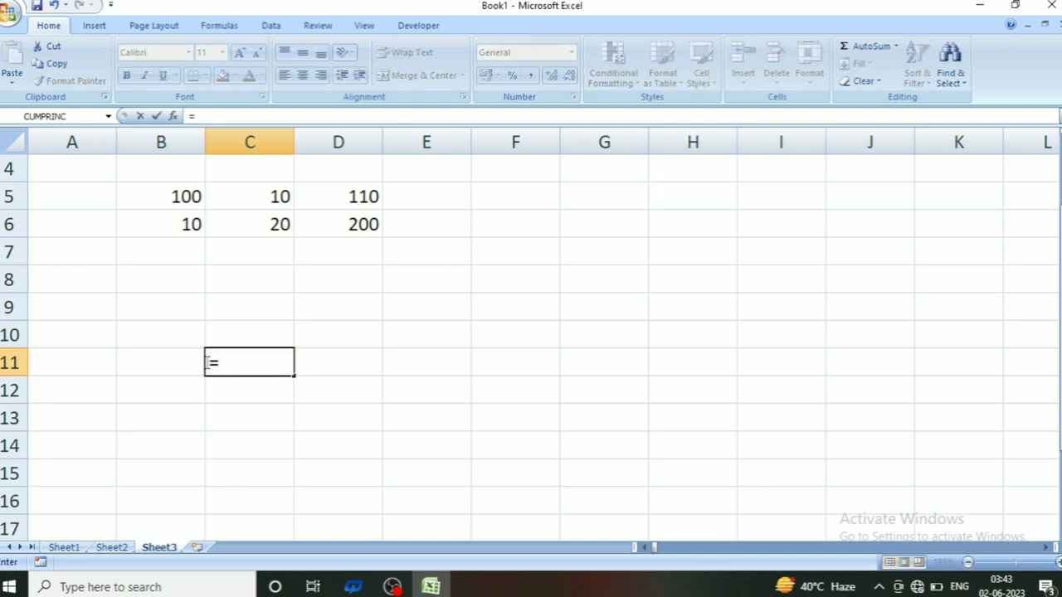
click(179, 199)
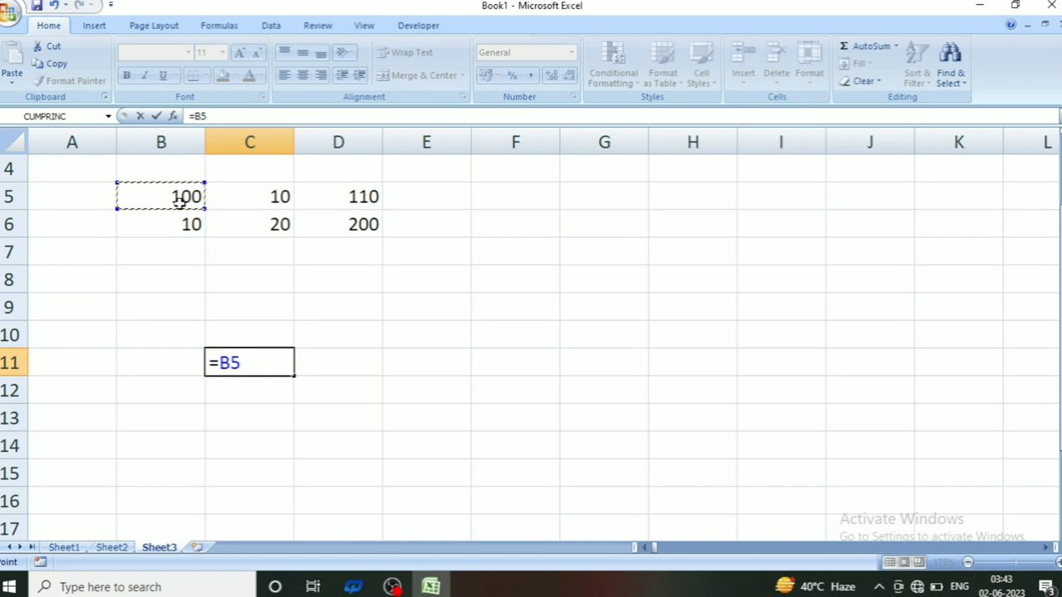
text(+)
click(185, 222)
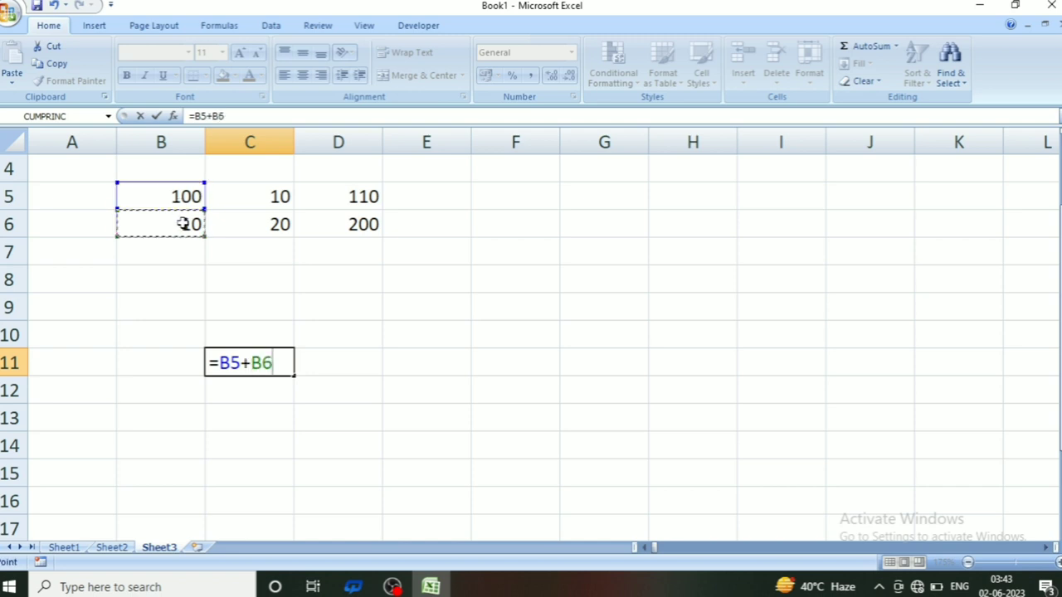
key(Return)
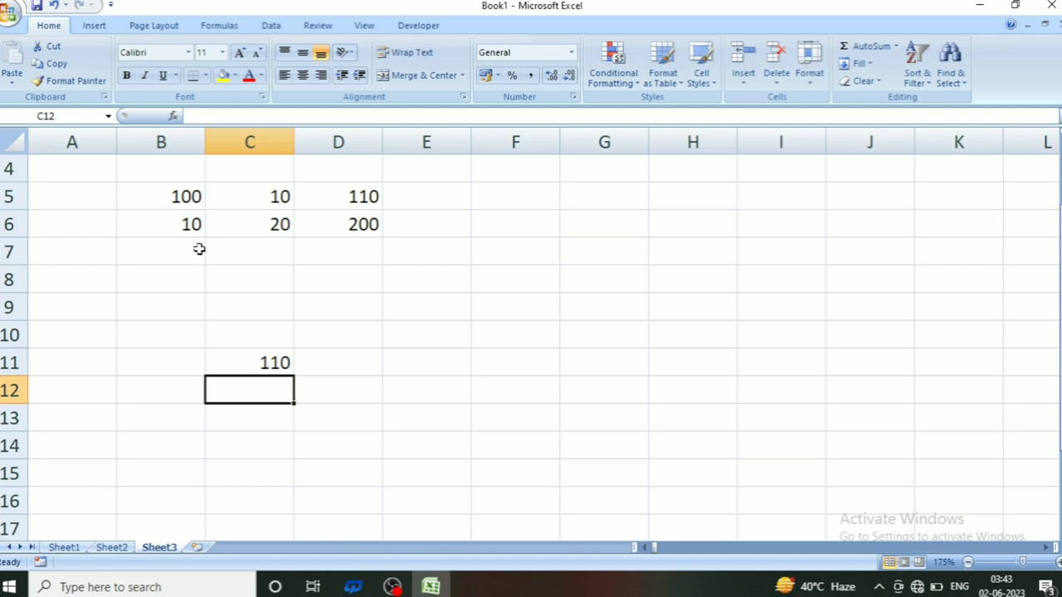
Step: Enter the formula =B5-B6 in B9 so it shows 90
click(126, 311)
text(=)
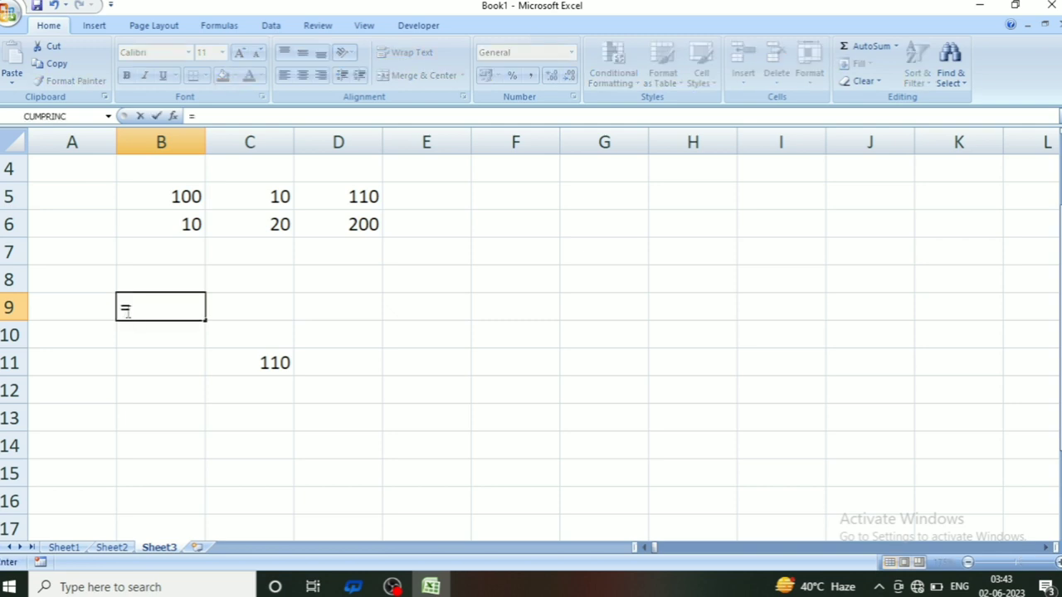
click(170, 202)
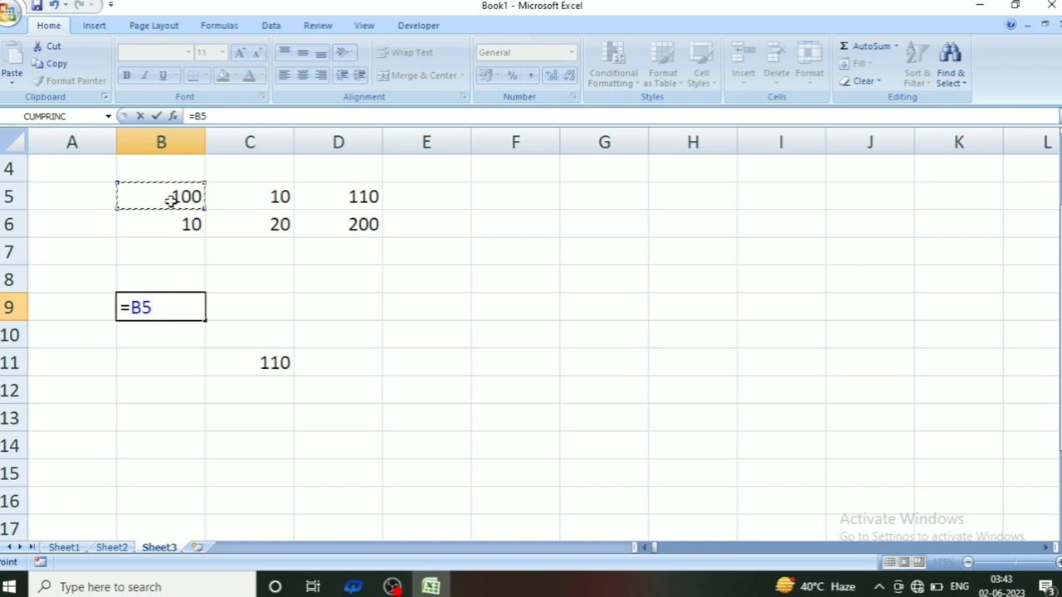
text(-)
click(183, 229)
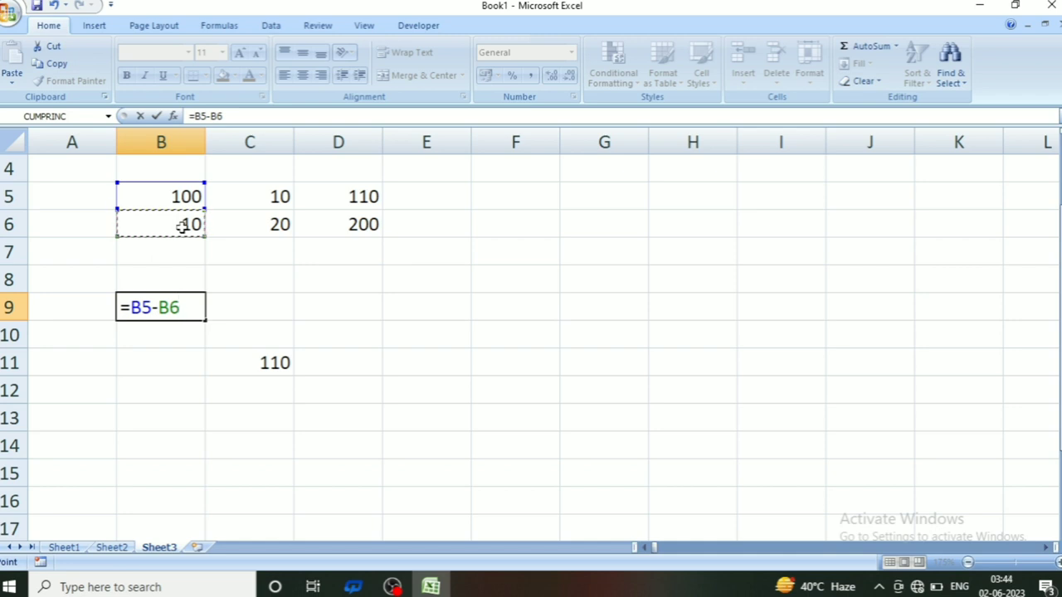
key(Return)
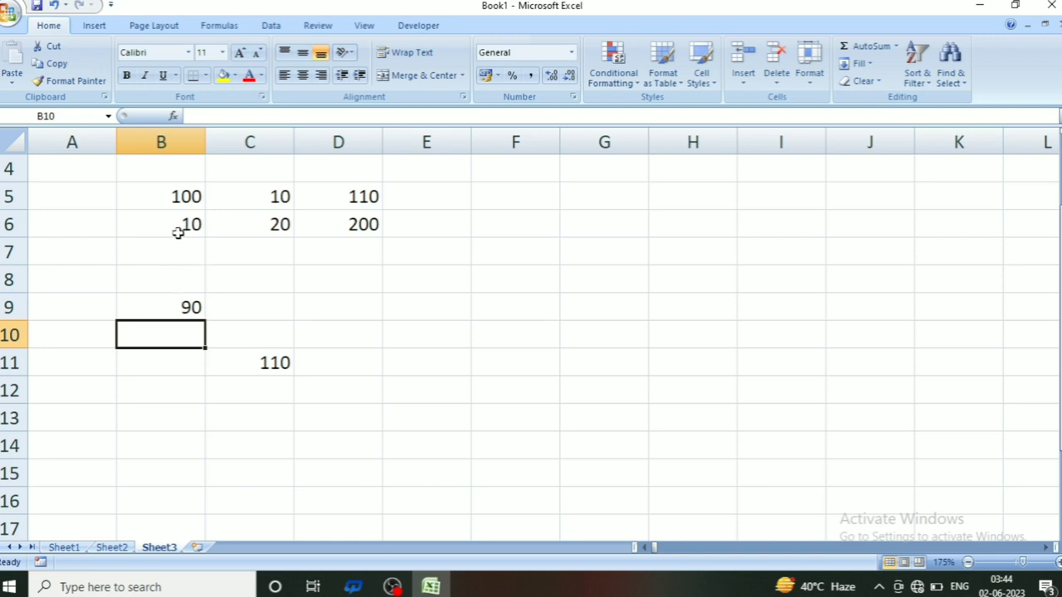
Step: Change B6 to 20 so B9 shows 80, C11 120 and D6 400
click(178, 226)
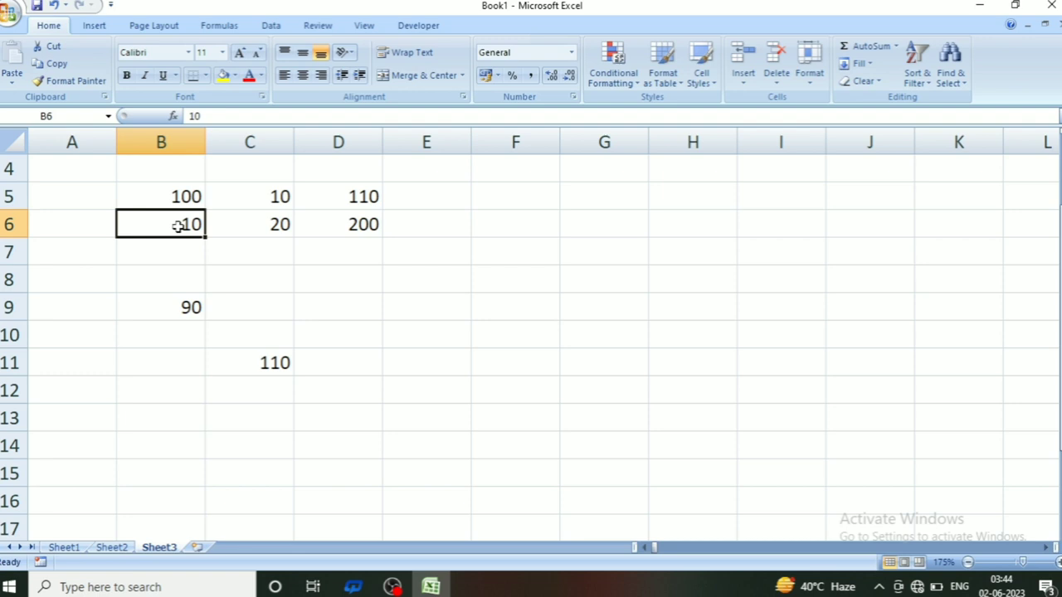
text(2)
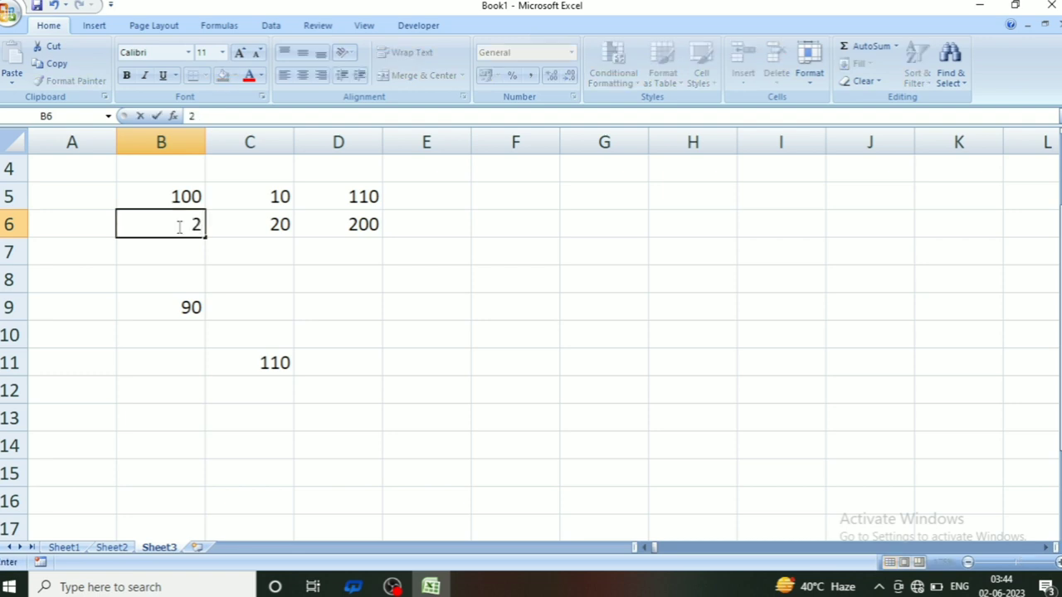
text(0)
key(Return)
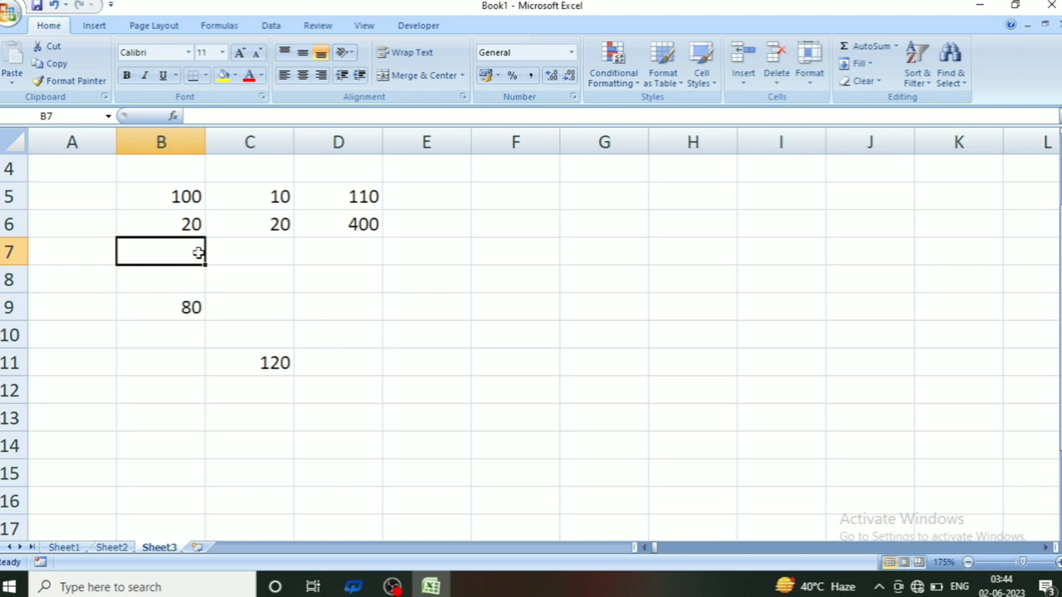
Step: Enter 10 in E11, 20 in F11 and 30 in G11 along row 11
click(290, 327)
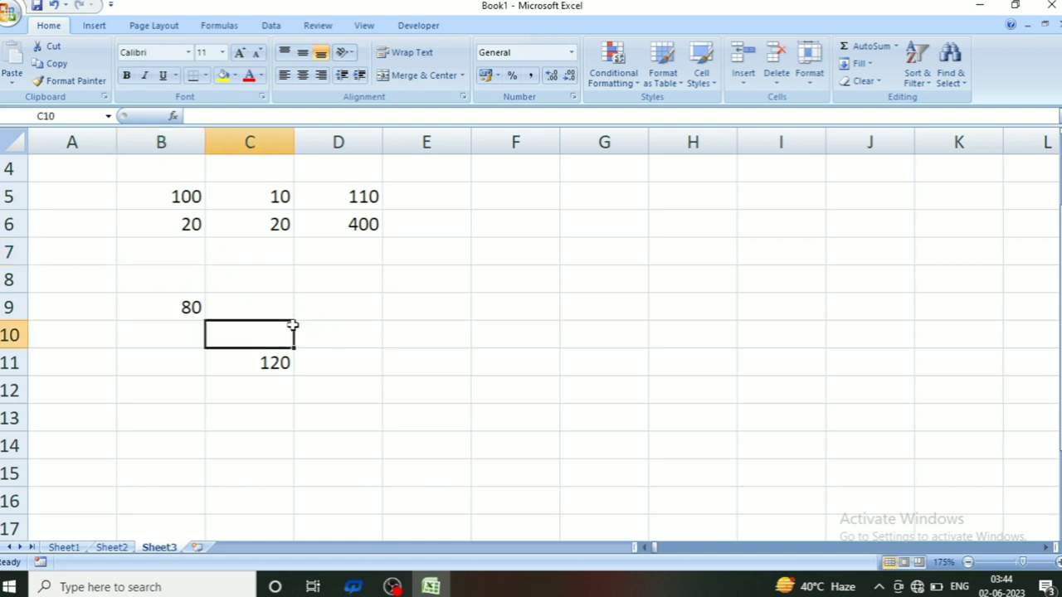
click(363, 305)
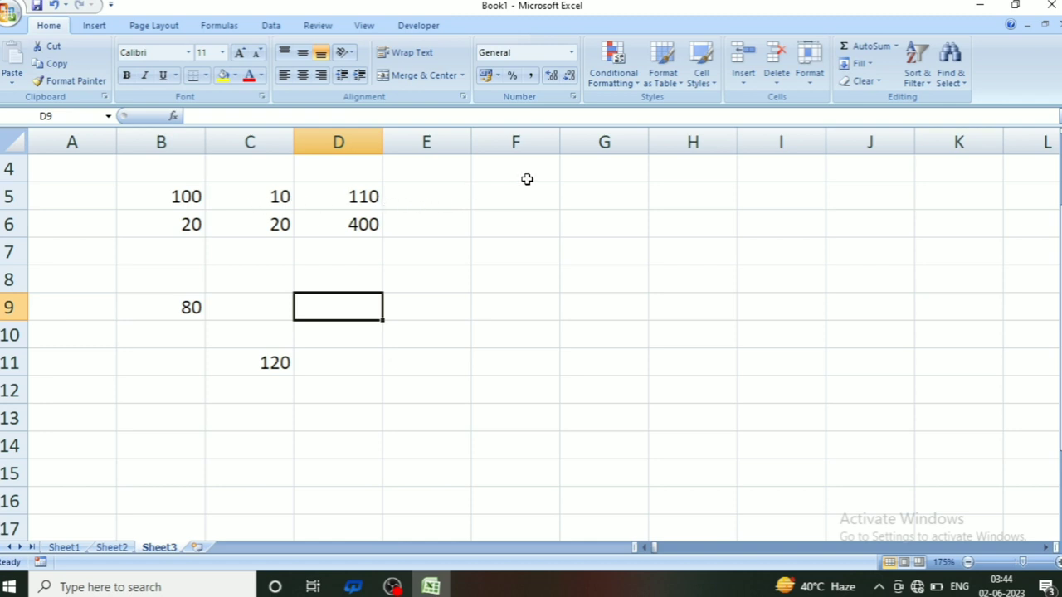
click(393, 360)
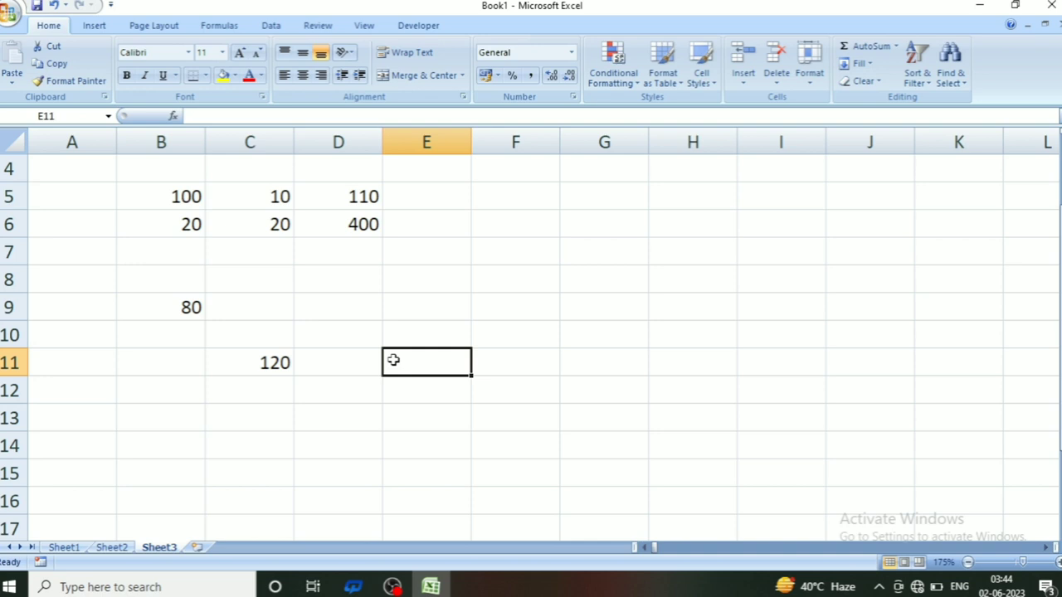
text(10)
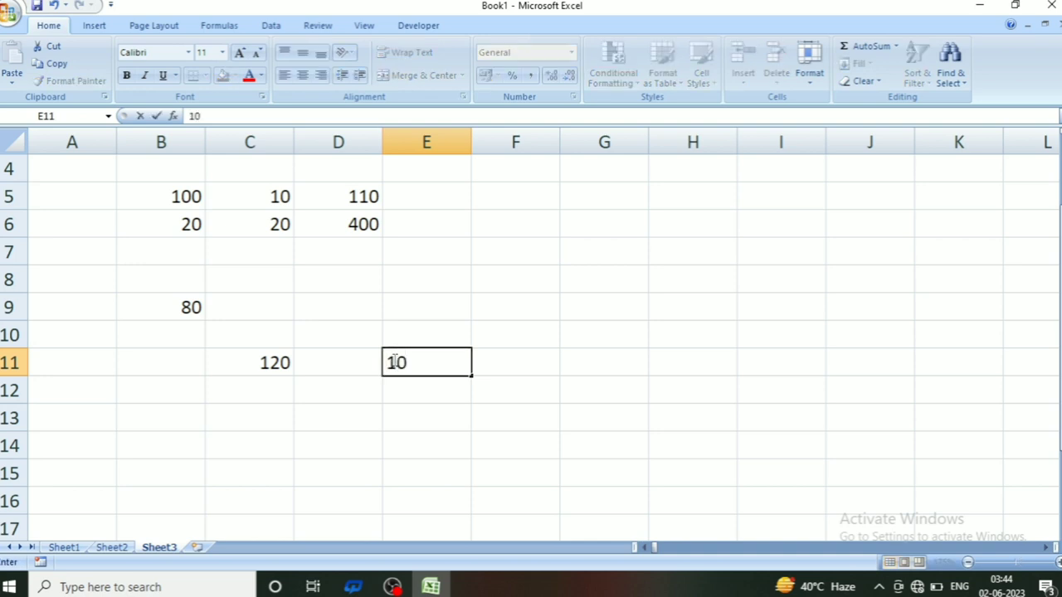
key(Tab)
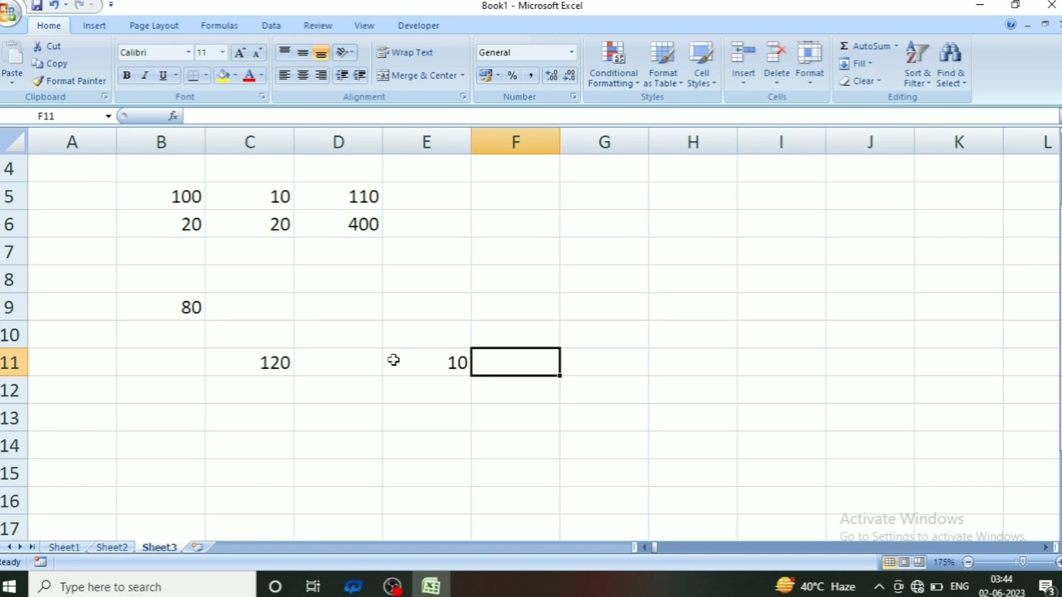
text(2)
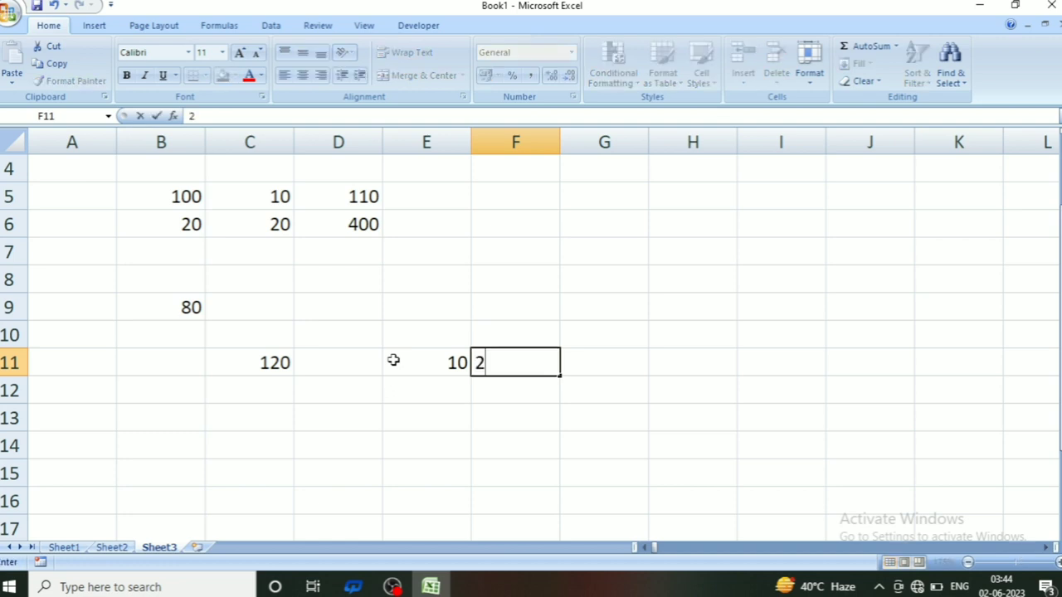
text(0)
key(Tab)
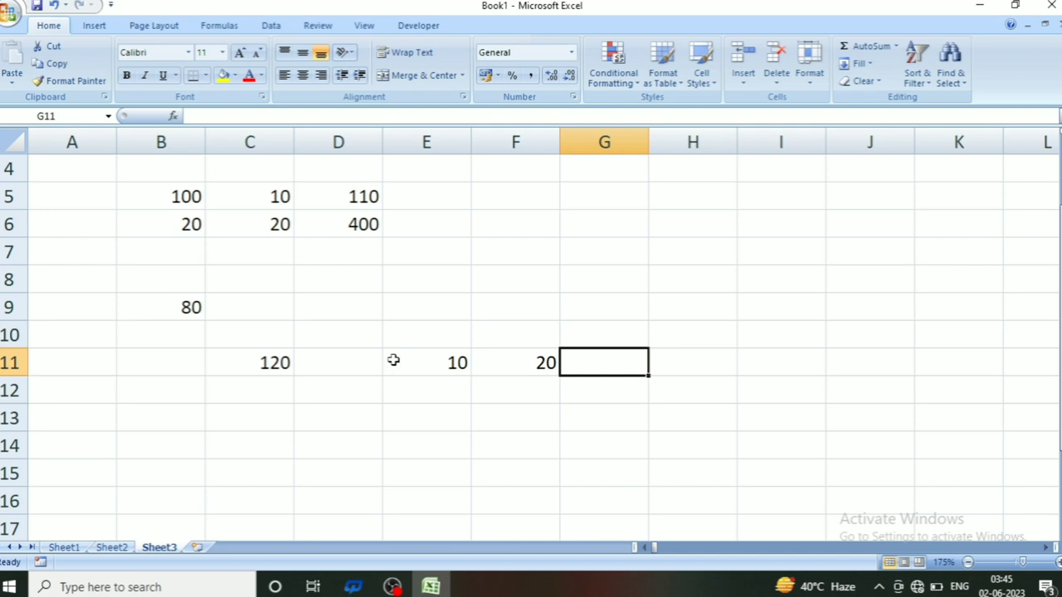
text(30)
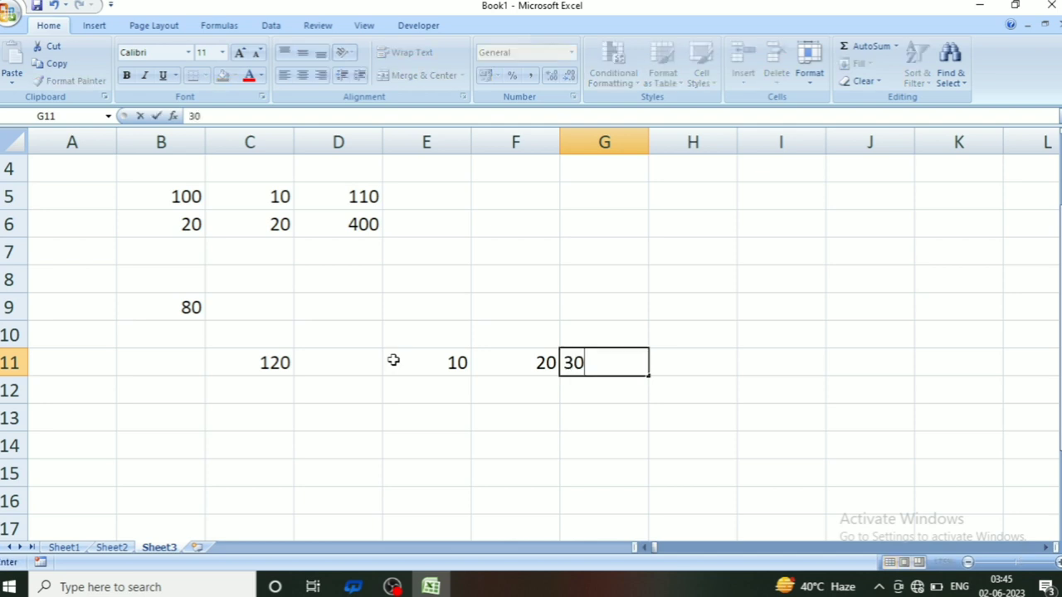
key(Tab)
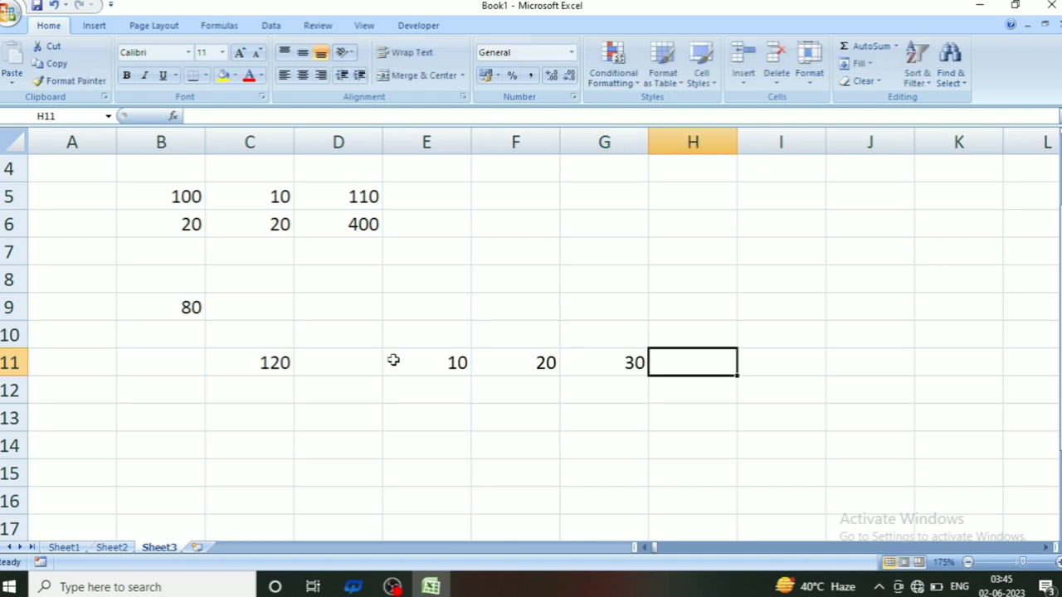
Step: Enter the formula =E11+F11+G11 in G14 so it totals 60
click(636, 446)
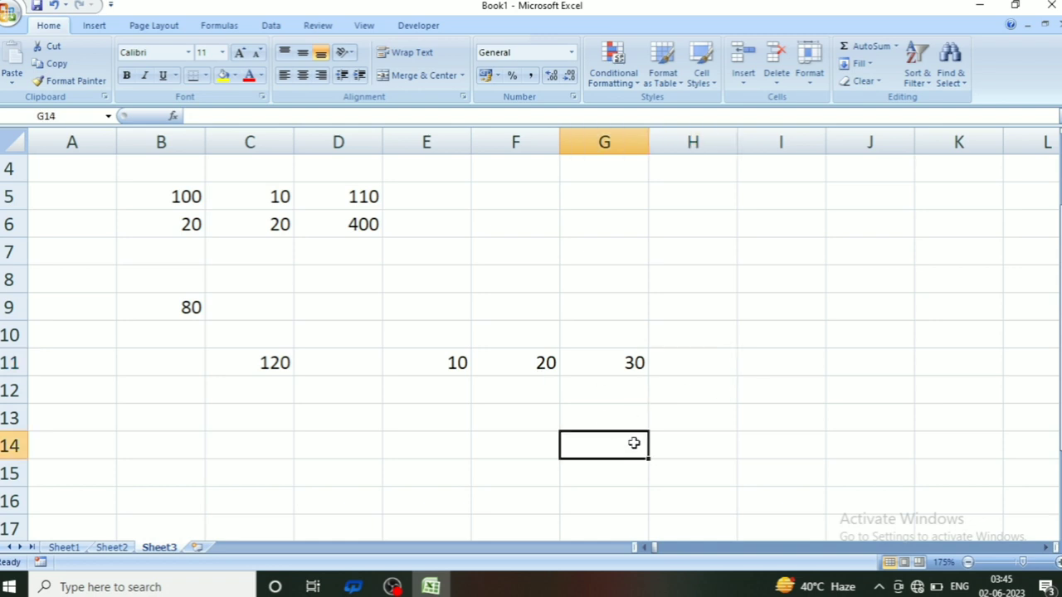
text(=)
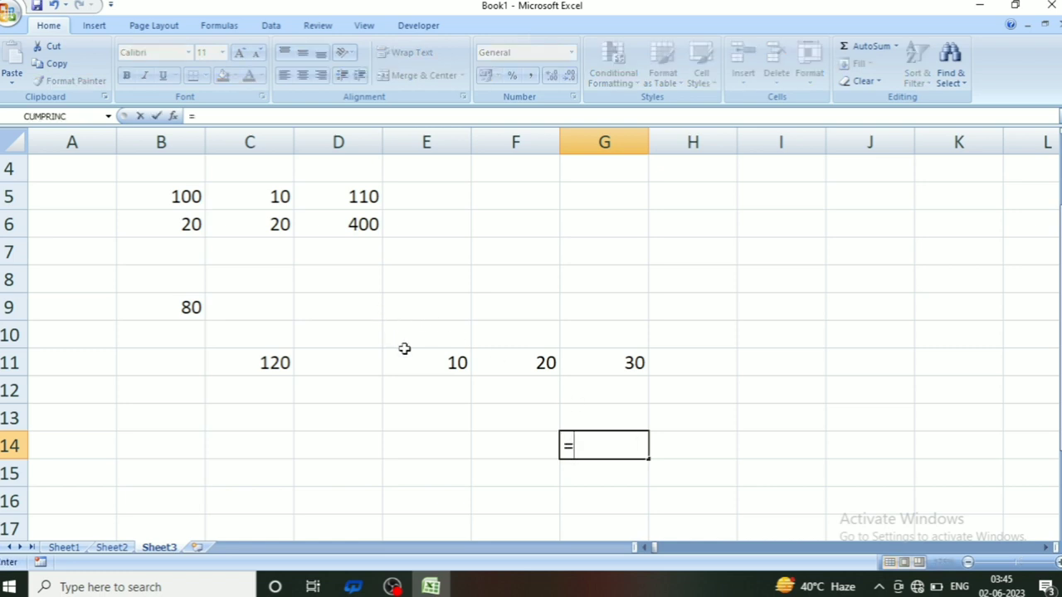
click(413, 354)
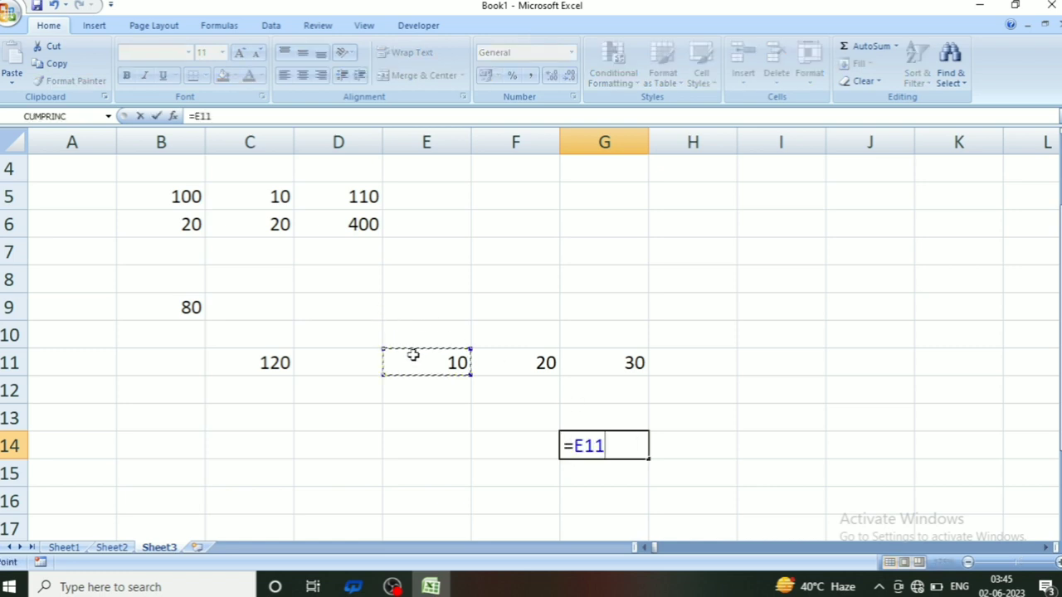
text(+)
click(520, 354)
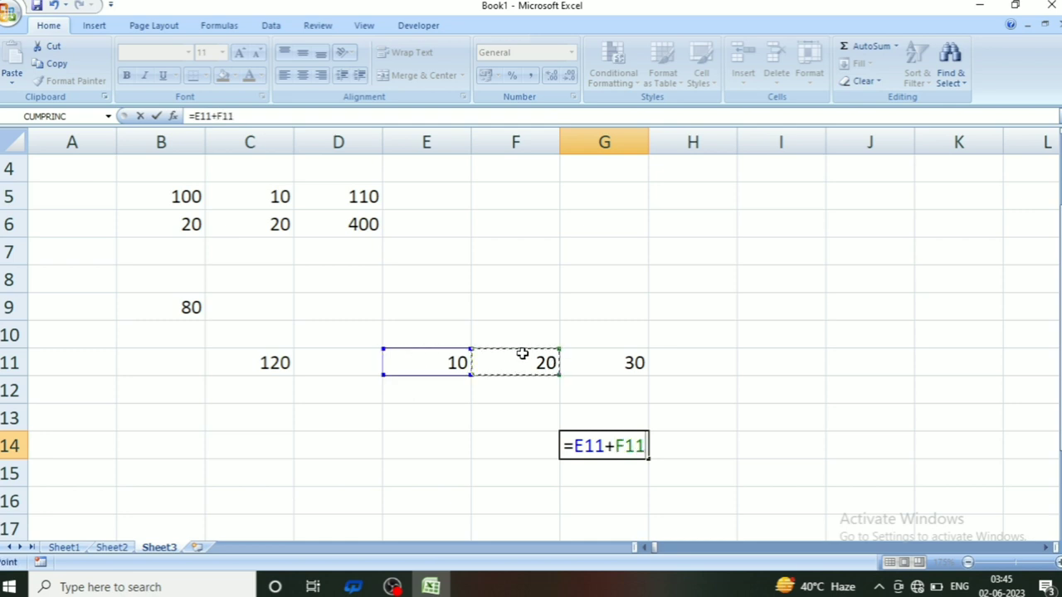
text(+)
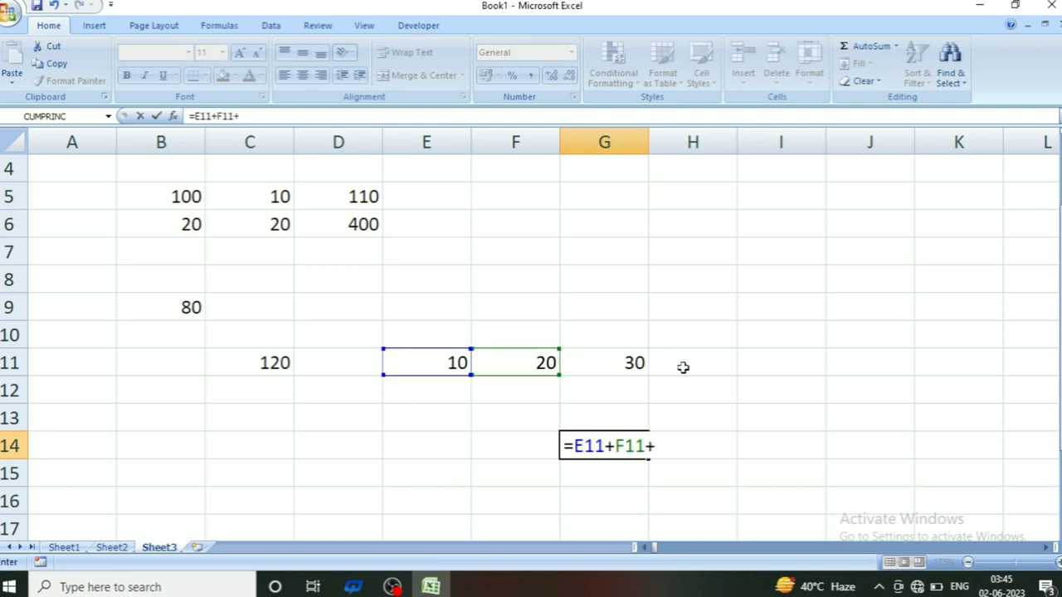
click(634, 361)
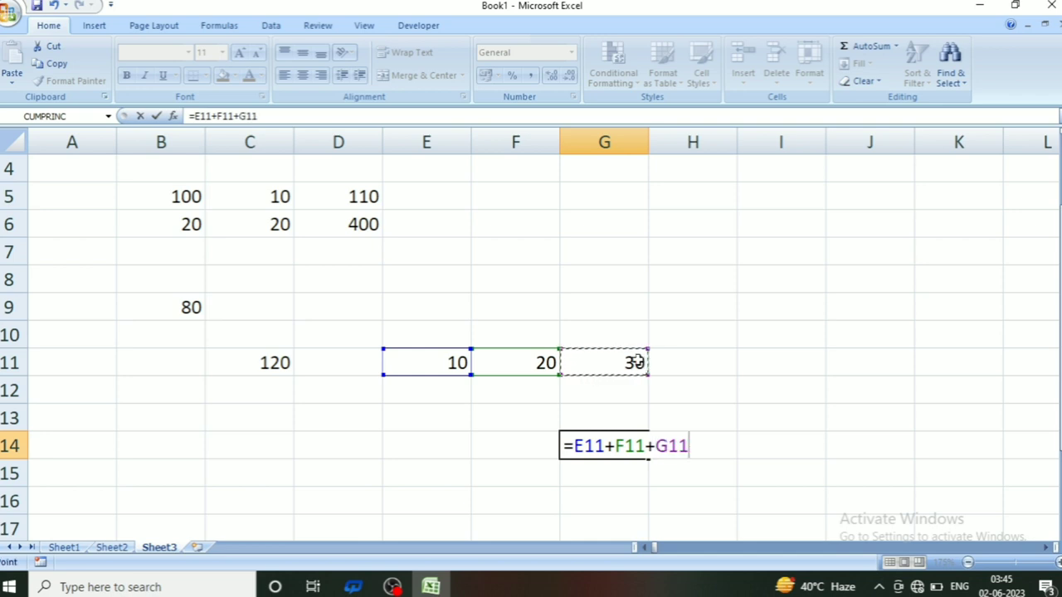
key(Return)
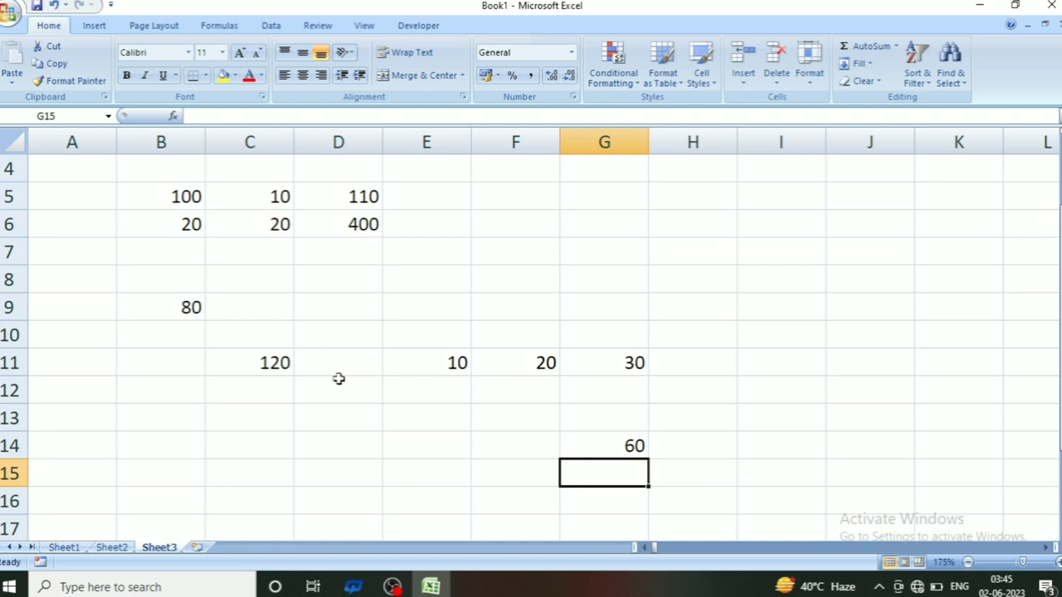
Step: Enter =B9/E11 in D14 to show 8, then select the whole sheet
ctrl+scroll(469, 458, up, 1)
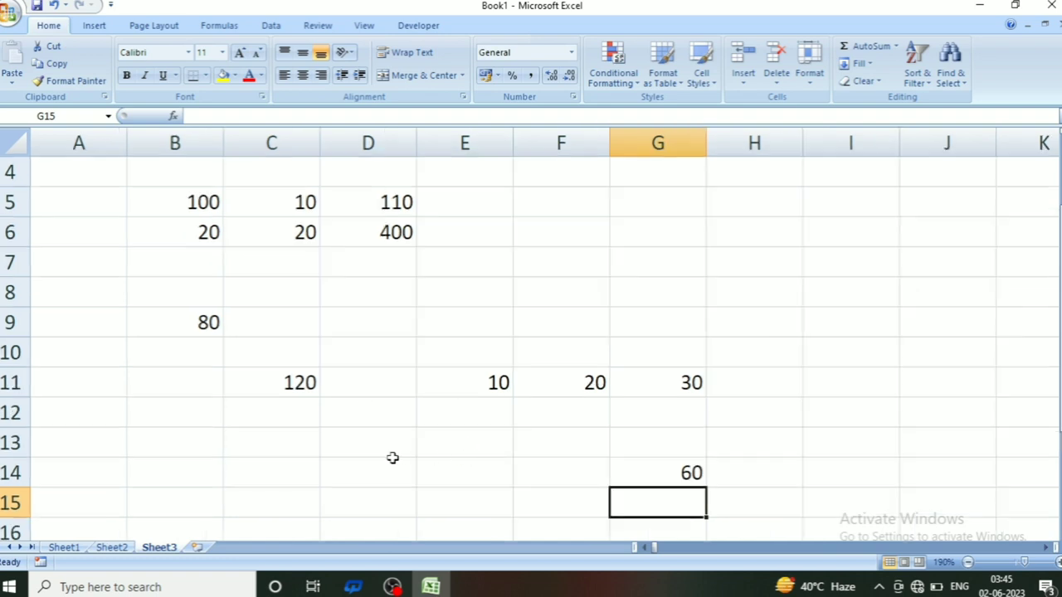
click(393, 461)
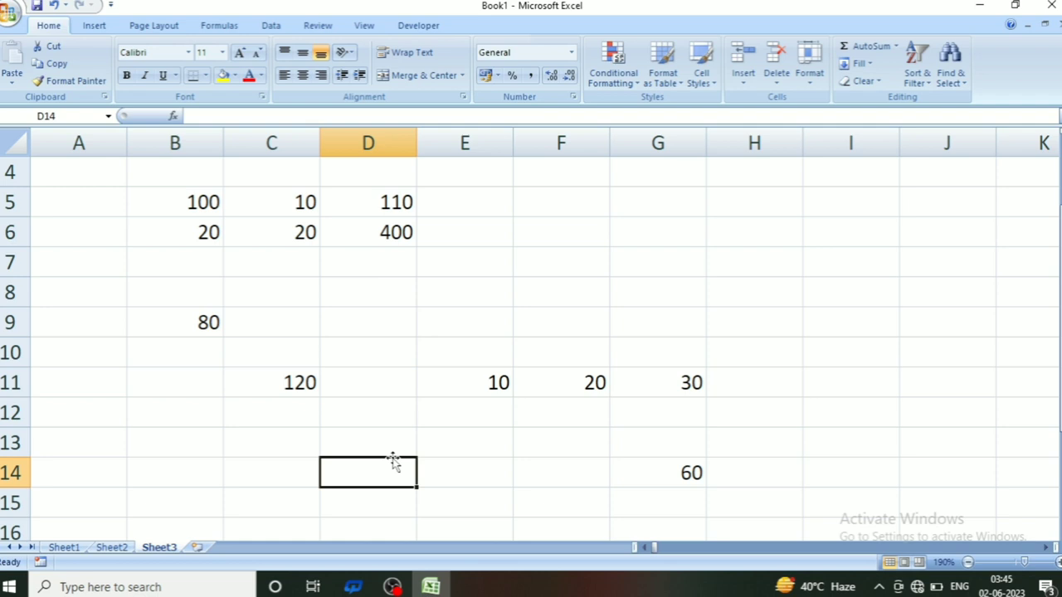
text(=)
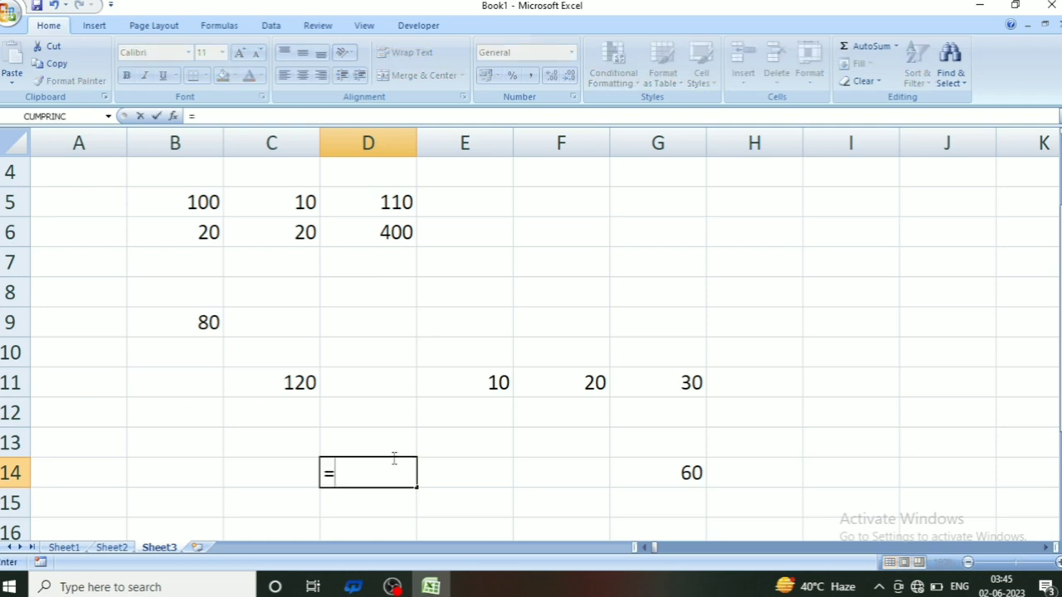
click(209, 326)
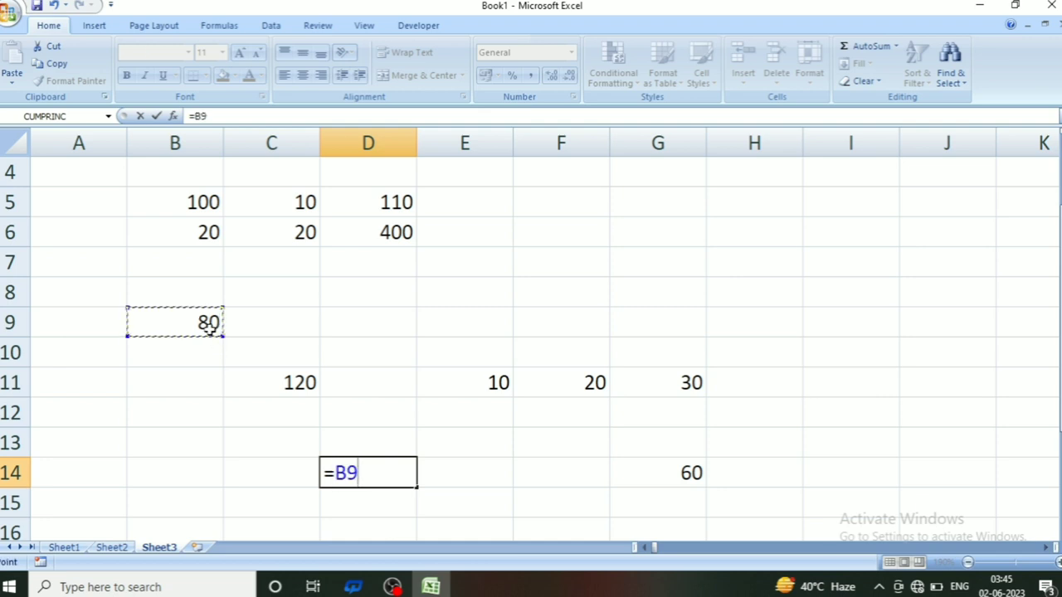
text(/)
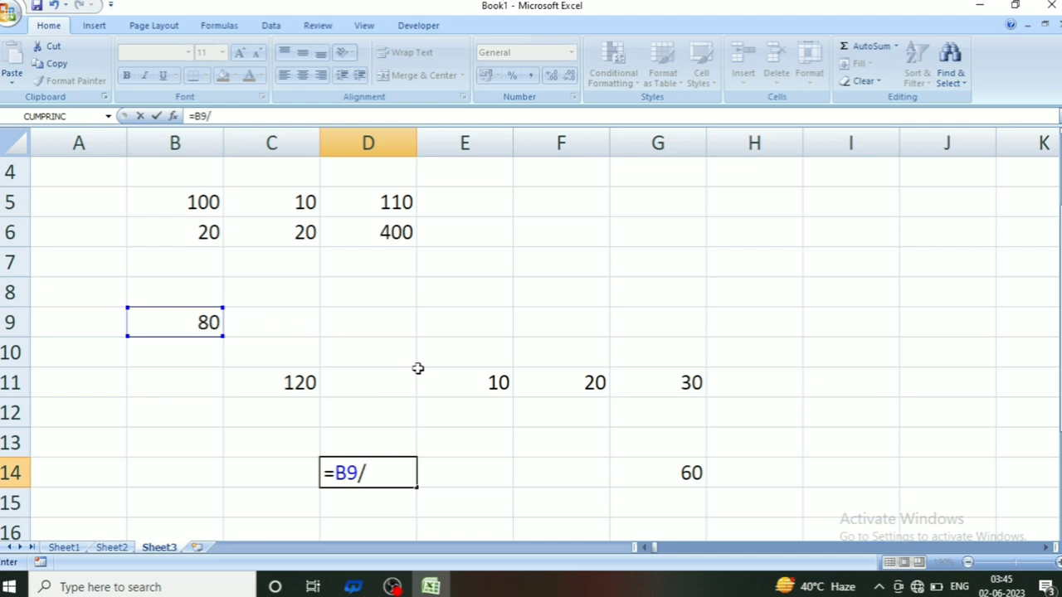
click(473, 379)
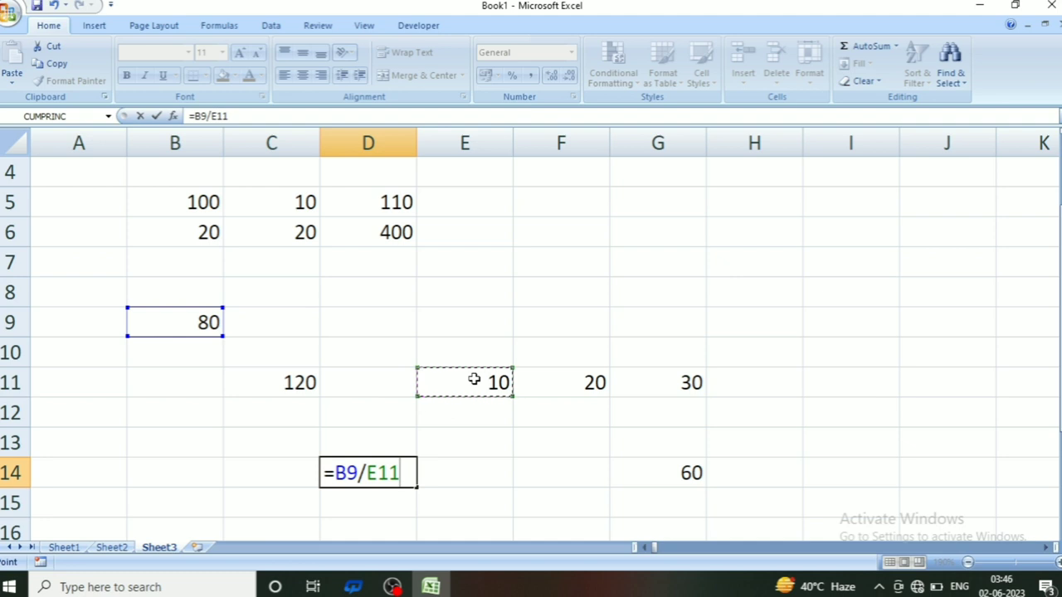
key(Return)
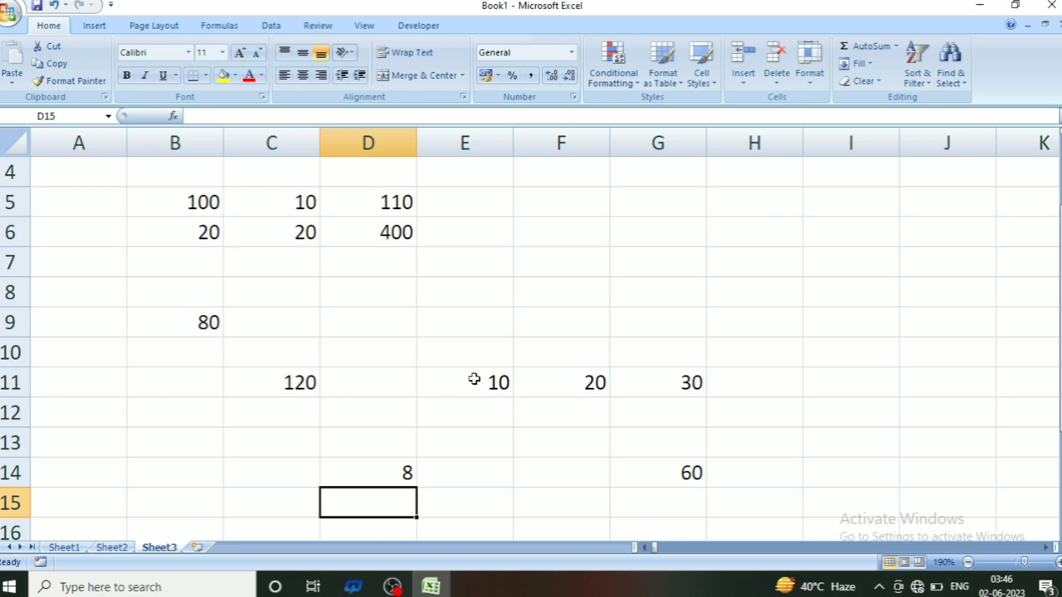
click(361, 473)
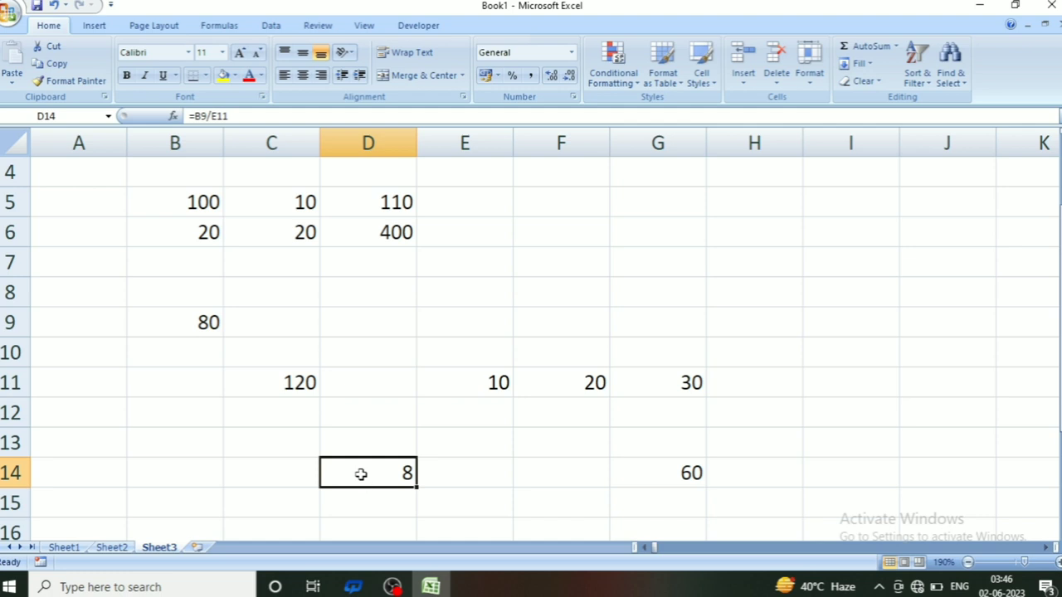
key(ctrl+a)
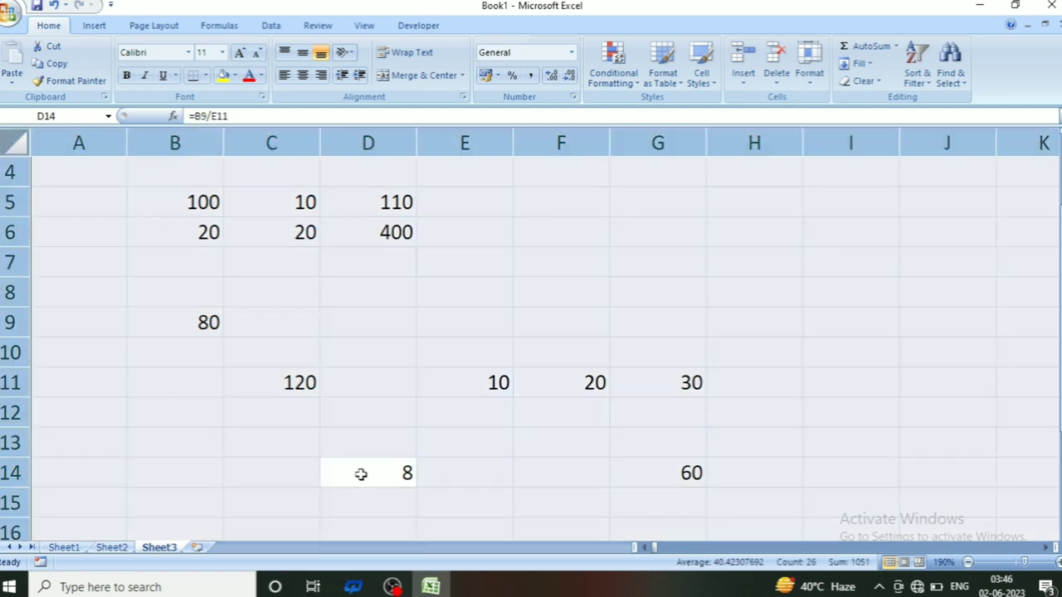
Step: Delete all sheet contents and move the active cell to A5
key(Delete)
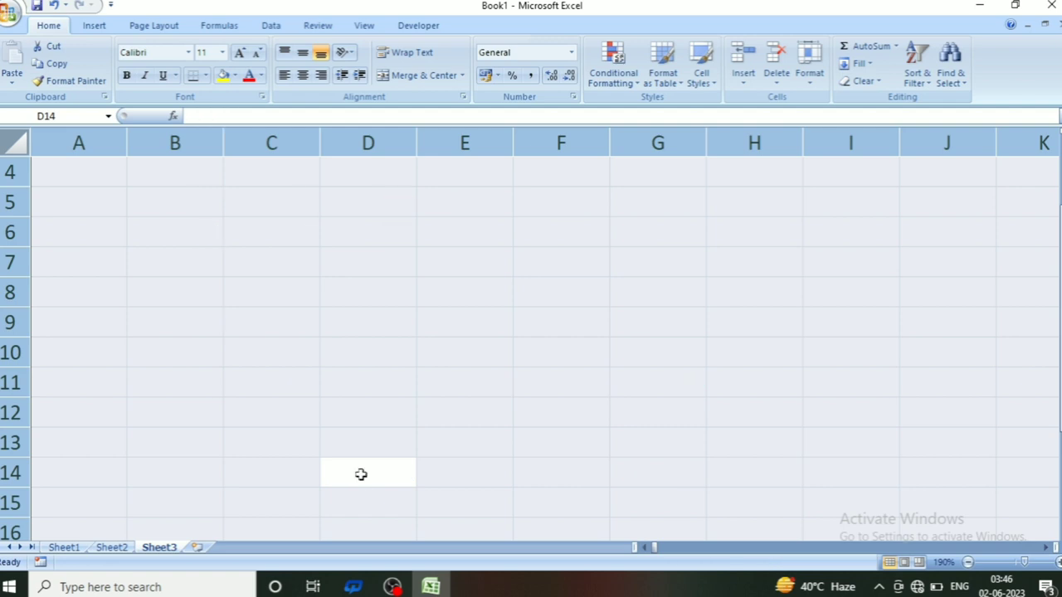
key(Up)
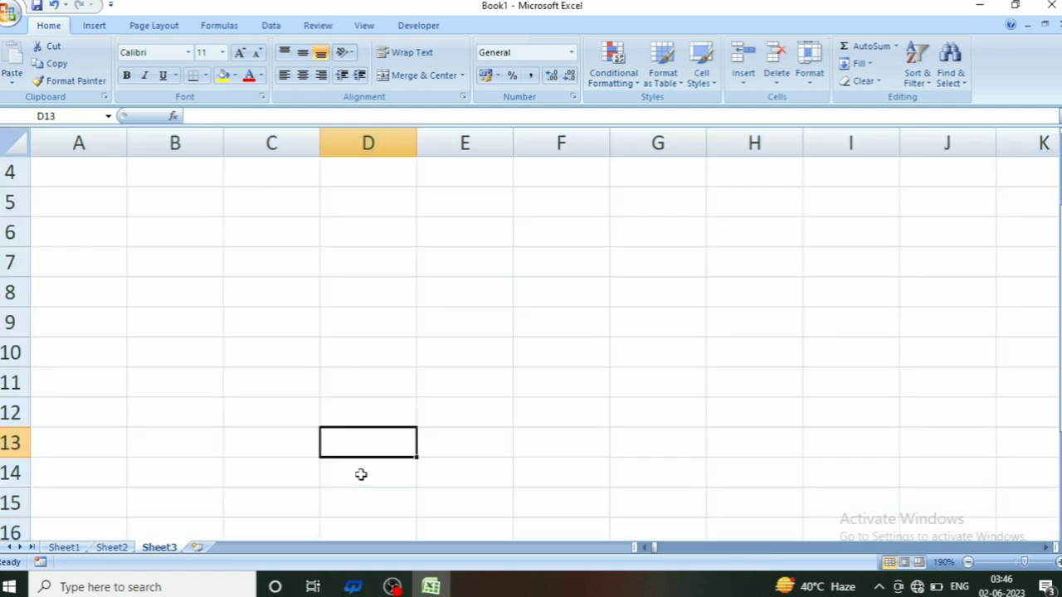
key(Up)
key(Up)
key(Up)
key(Up)
key(Up)
key(Up)
key(Up)
key(Up)
key(Left)
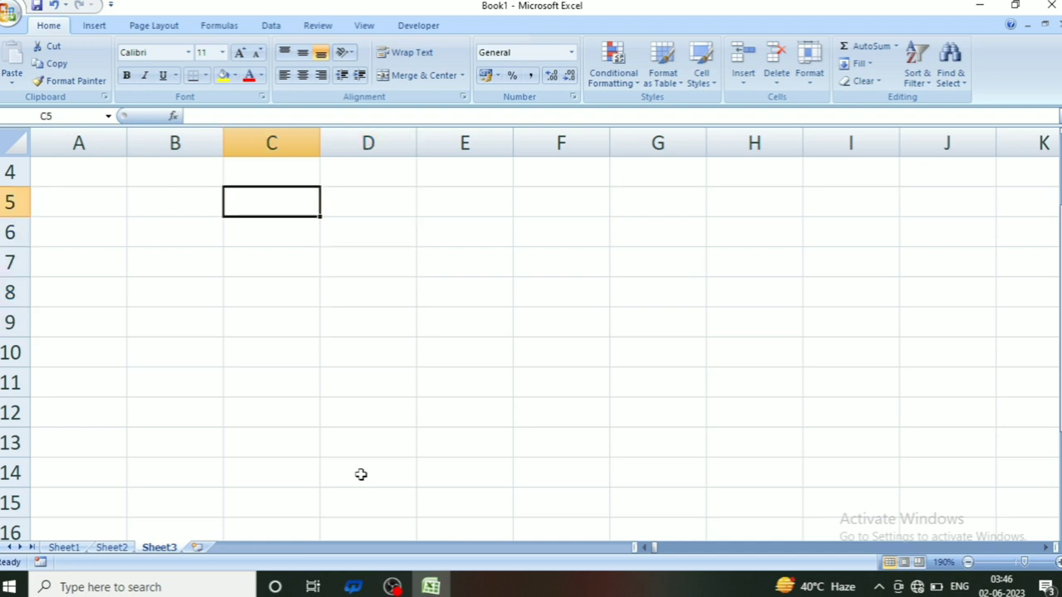
key(Left)
key(Left)
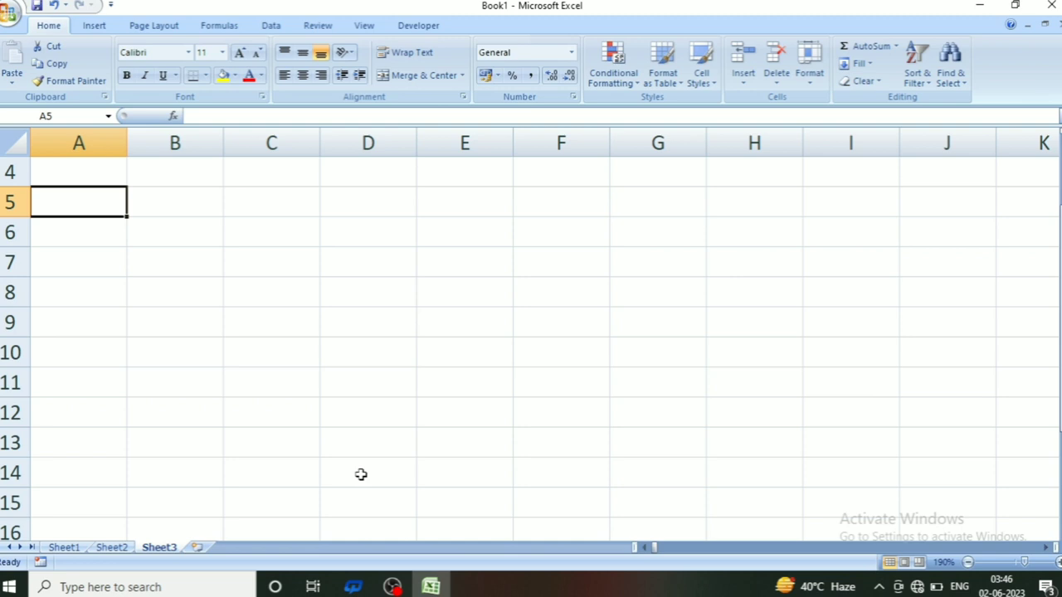
Step: Type january in A5 and fill the month series down column A to A18
text(ja)
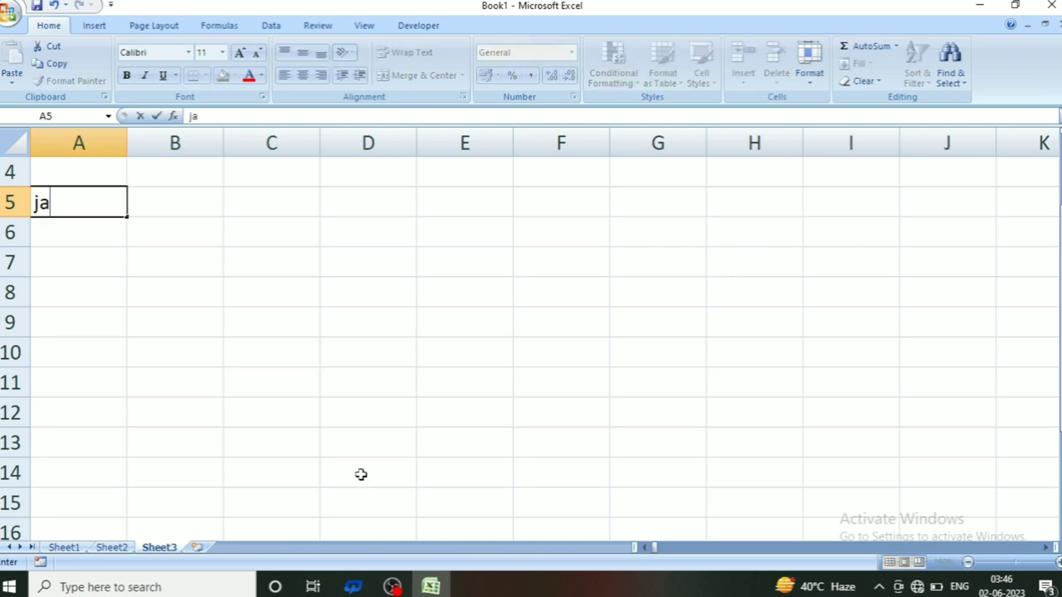
text(nuar)
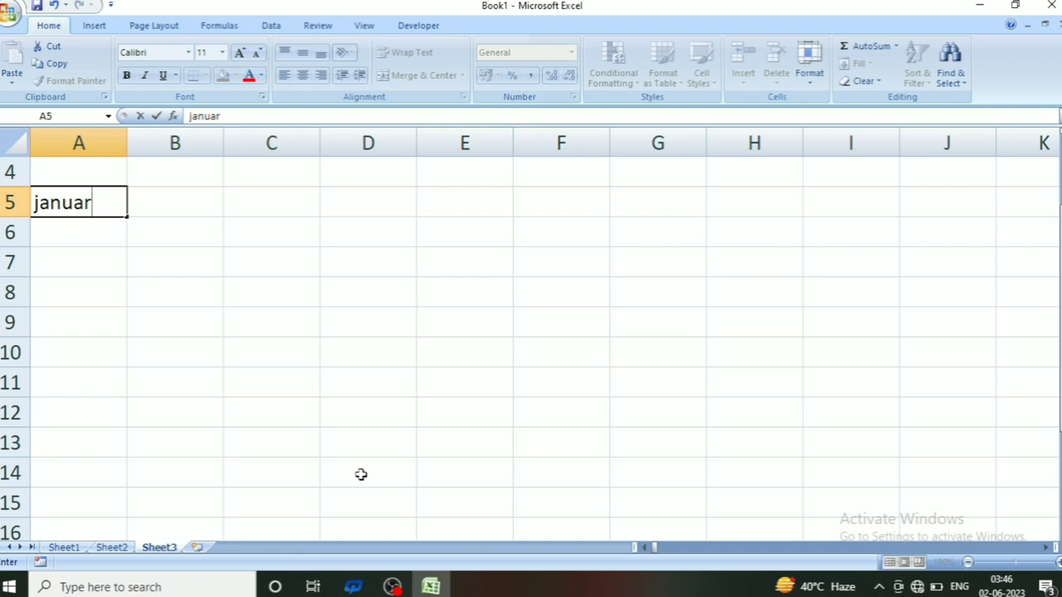
text(y)
key(Return)
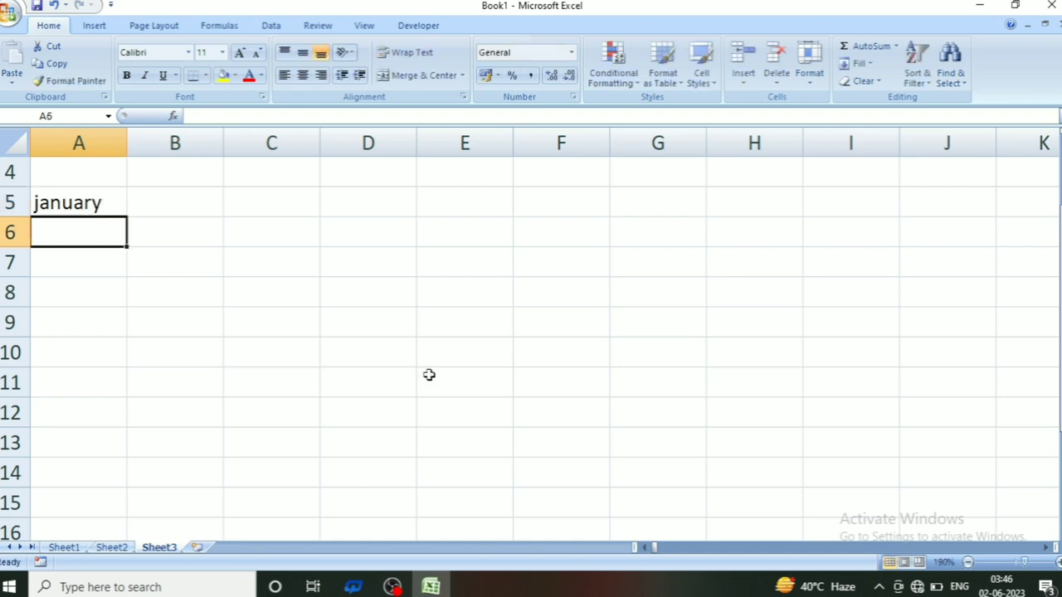
click(95, 194)
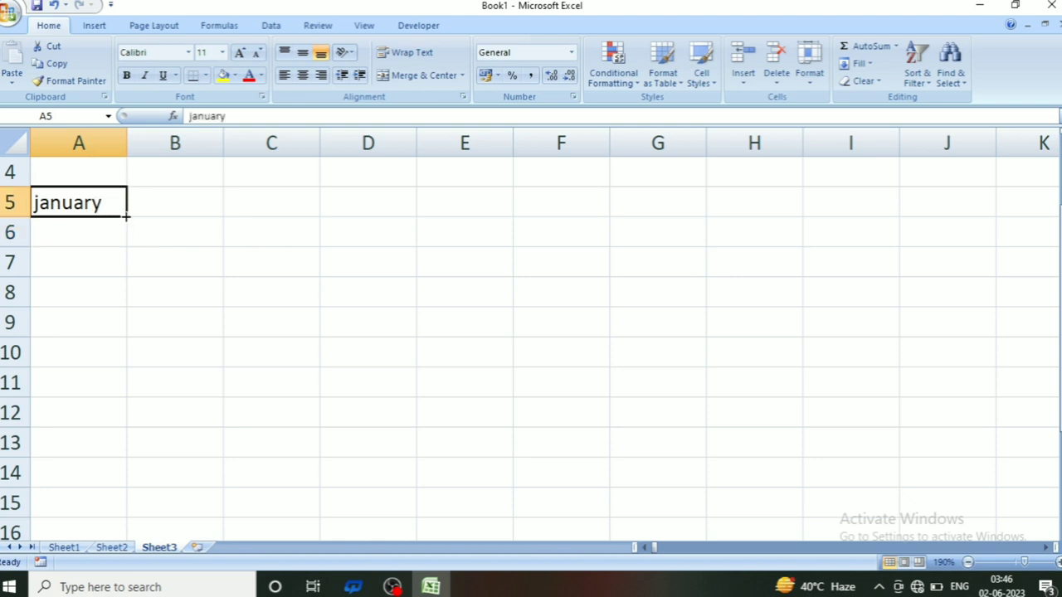
drag(126, 216, 117, 480)
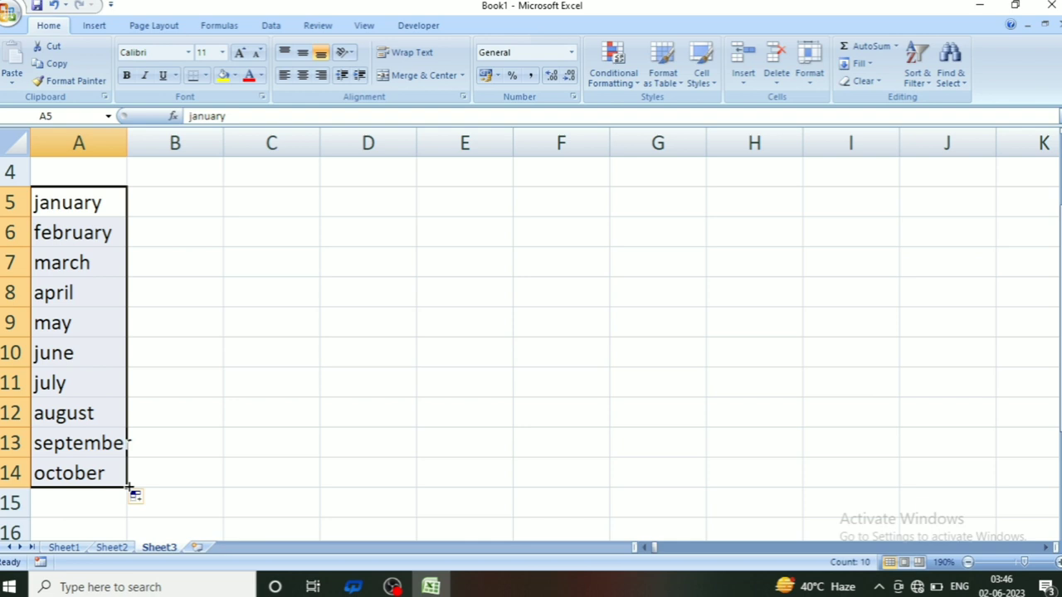
drag(129, 489, 126, 552)
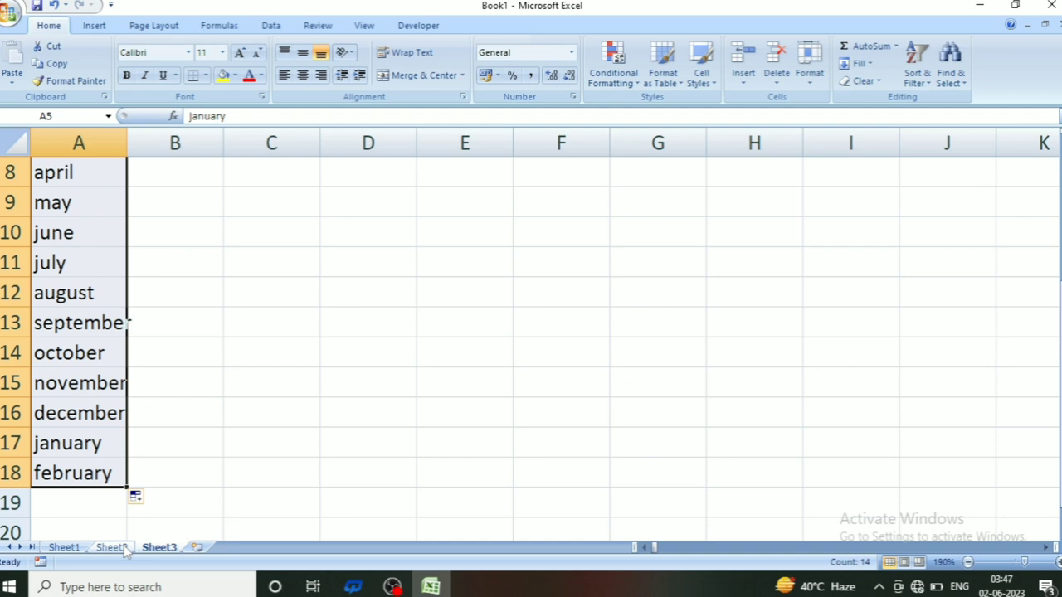
key(shift+BackSpace)
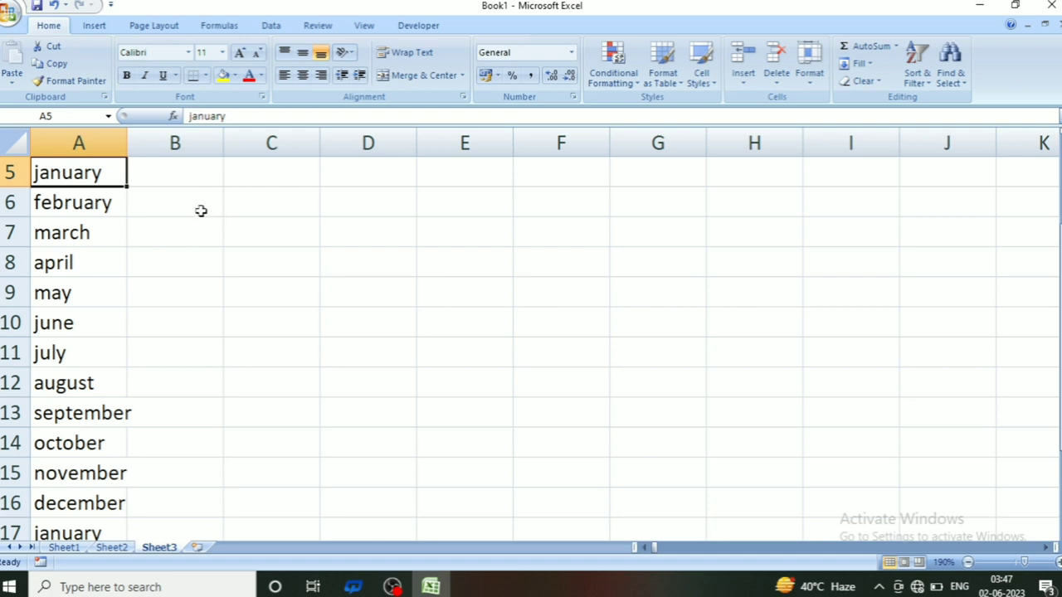
Step: Type jan in B5 and fill short month names down to jan in B17
click(182, 181)
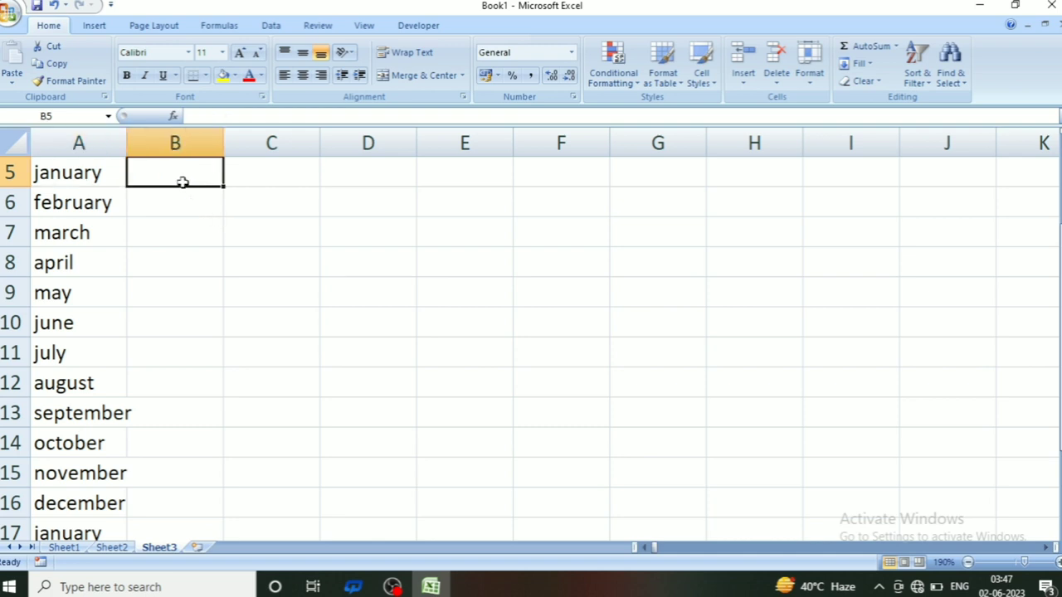
text(ja)
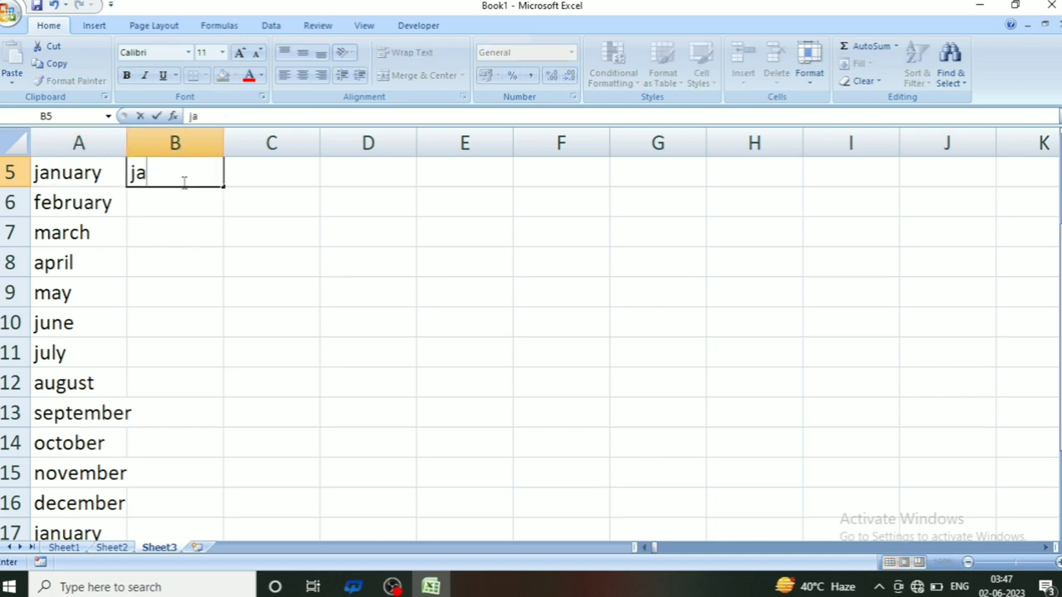
text(n)
key(Return)
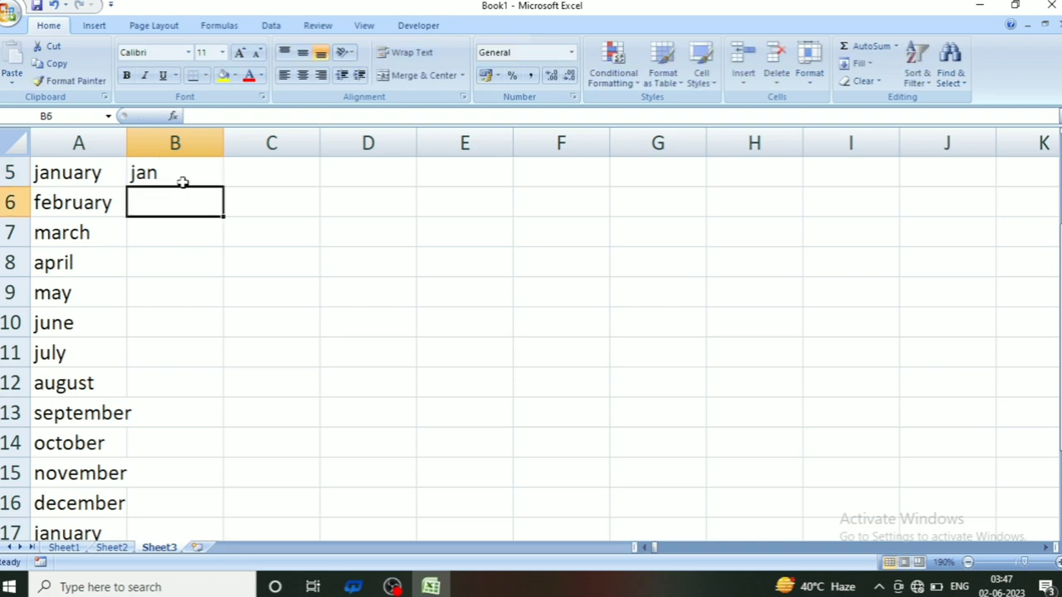
mouse_move(184, 174)
mouse_down()
mouse_move(225, 191)
mouse_move(213, 180)
mouse_up()
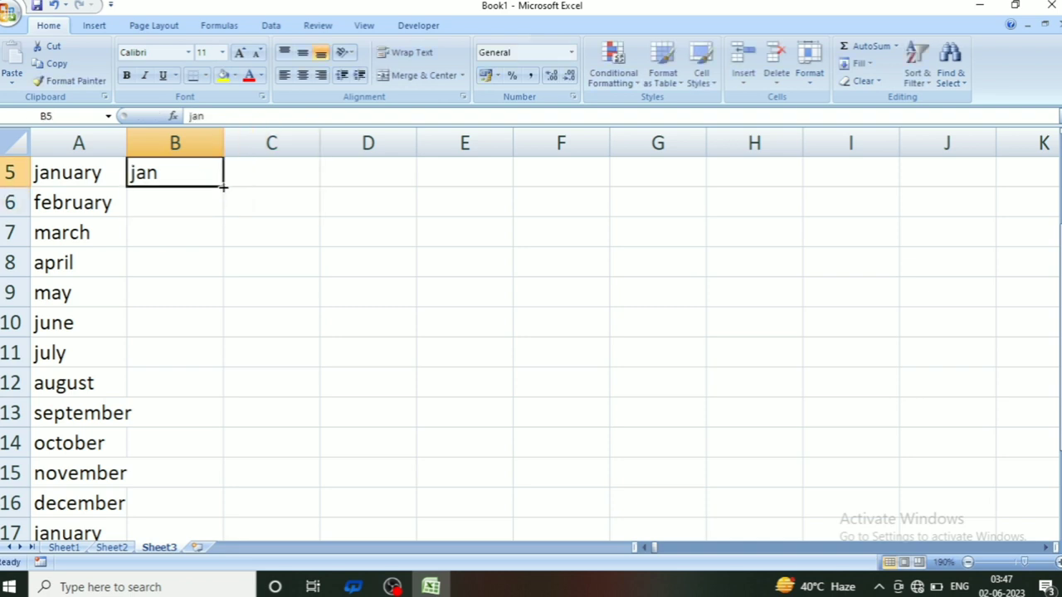
drag(222, 187, 191, 541)
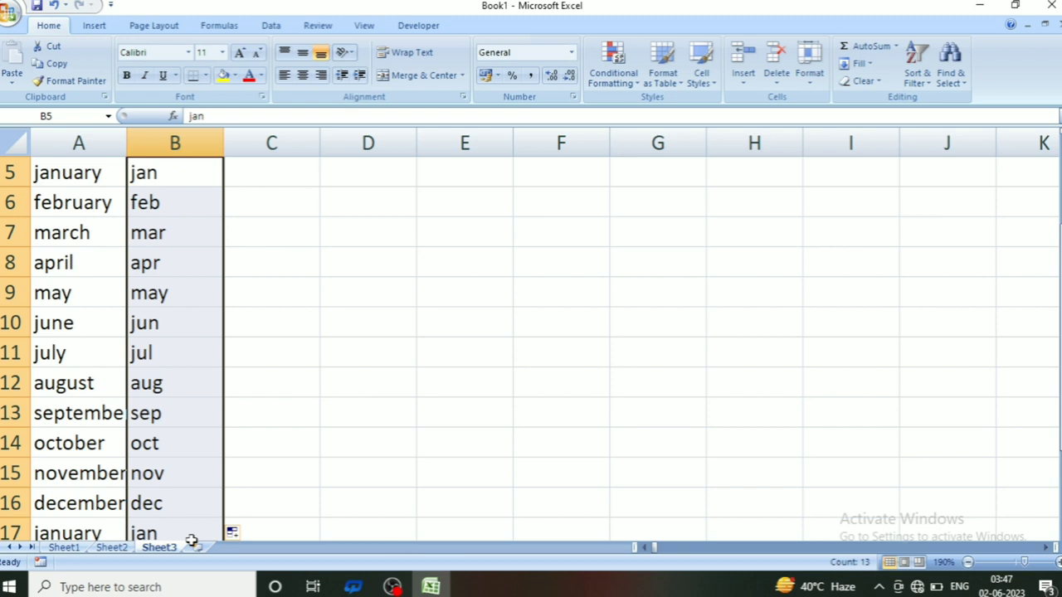
click(278, 184)
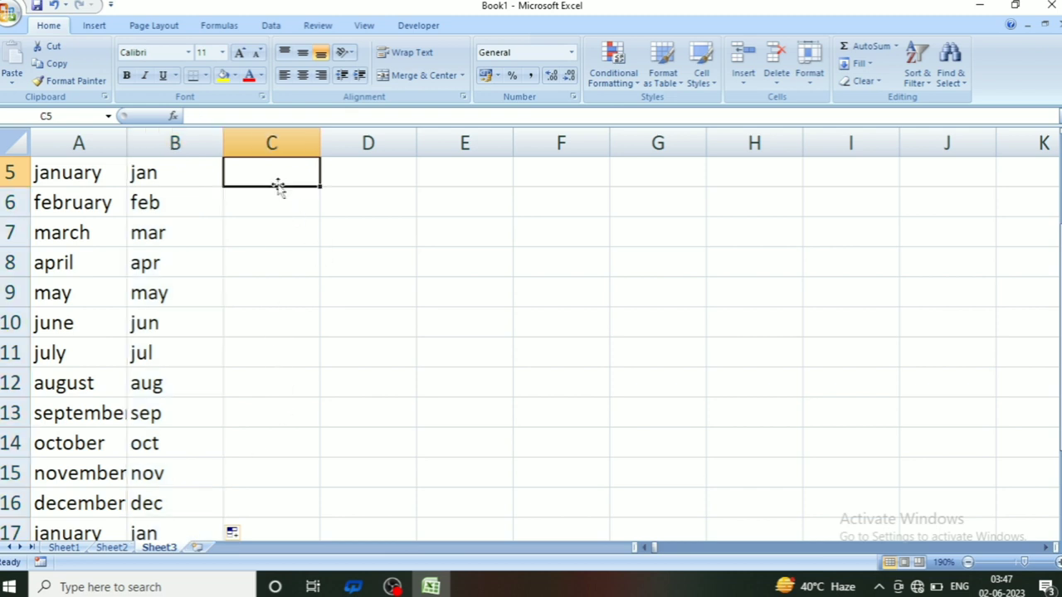
Step: Enter sunday in C5 and fill the weekday series down to Thursday in C16
text(s)
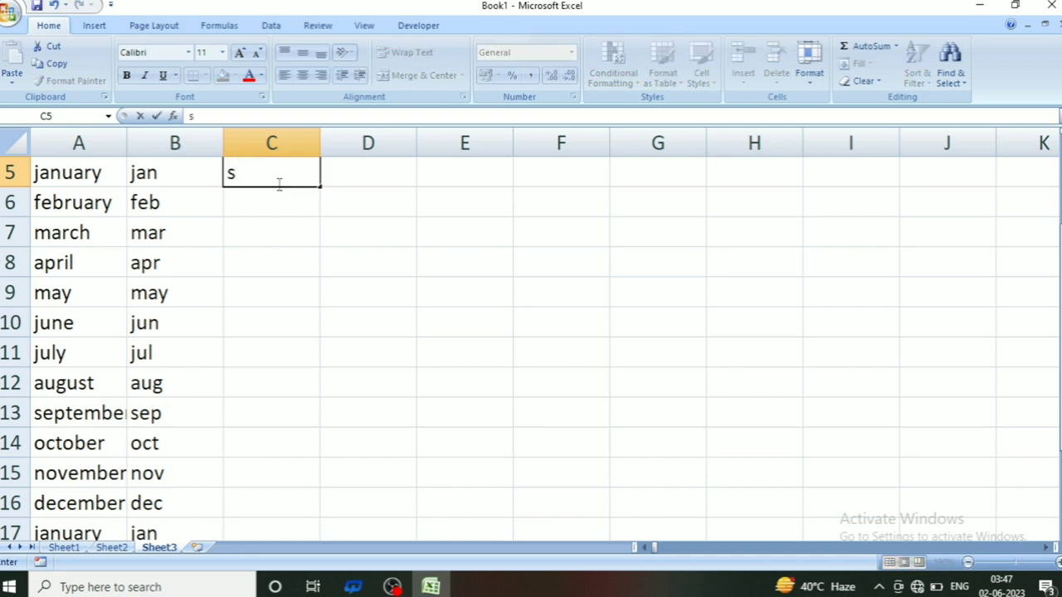
text(un)
text(da)
text(y)
drag(301, 262, 303, 181)
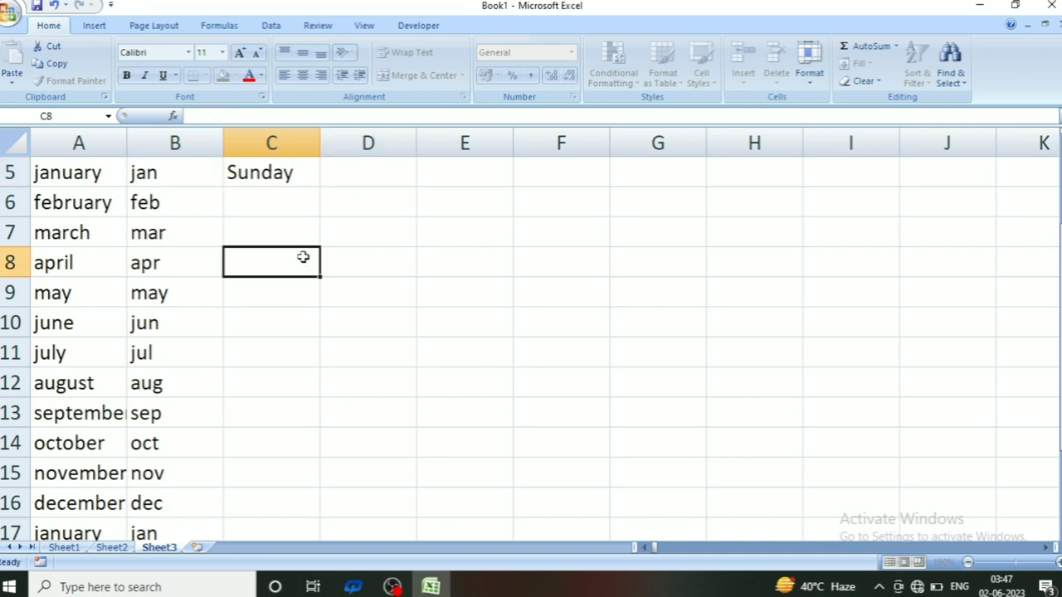
click(303, 181)
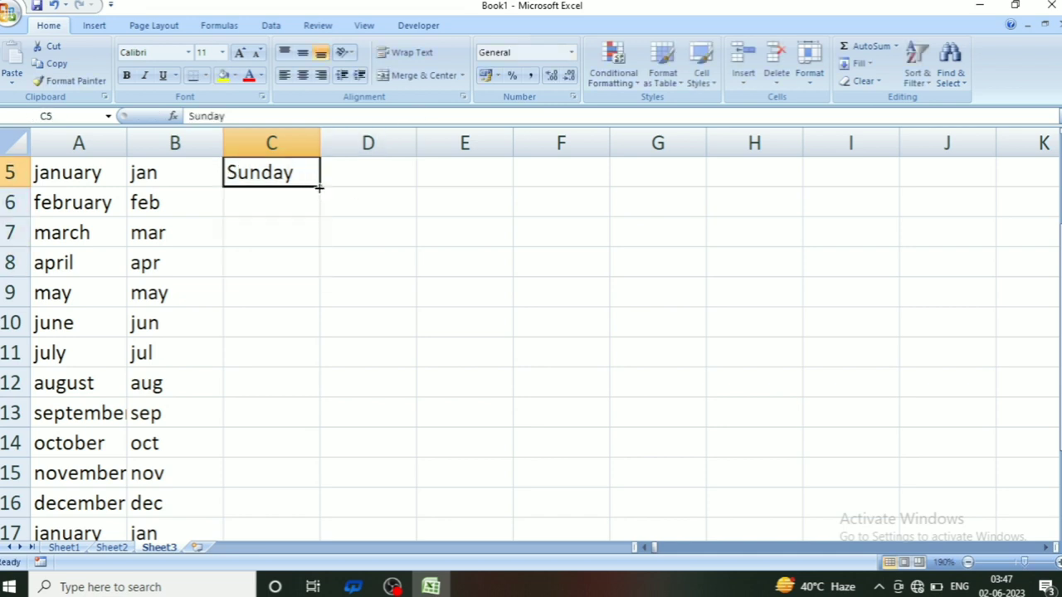
drag(319, 187, 307, 525)
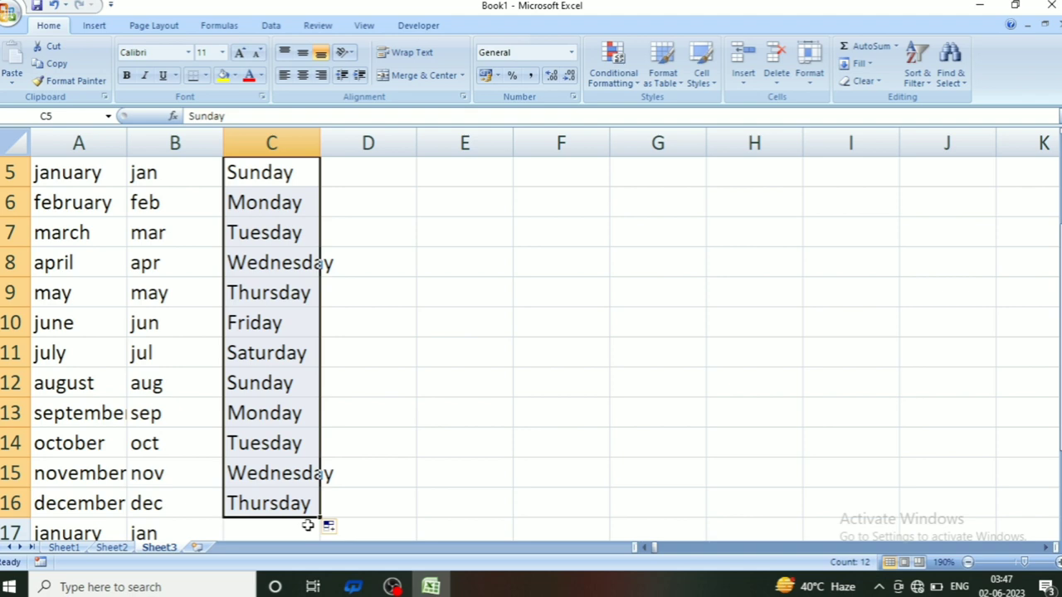
Step: Enter sun in D5 and fill short day names down to mon in D13
click(386, 178)
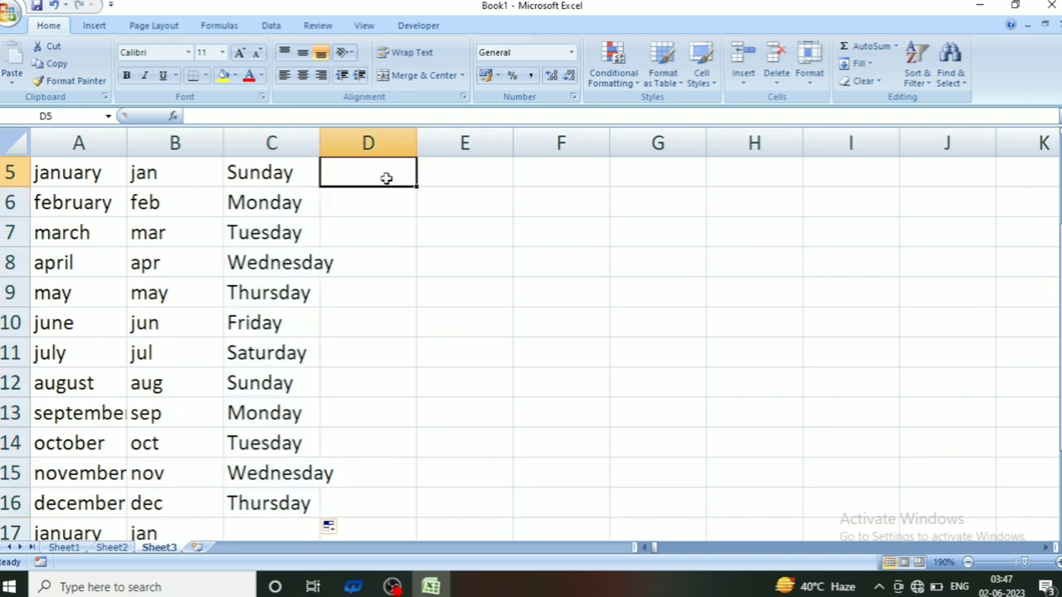
text(s)
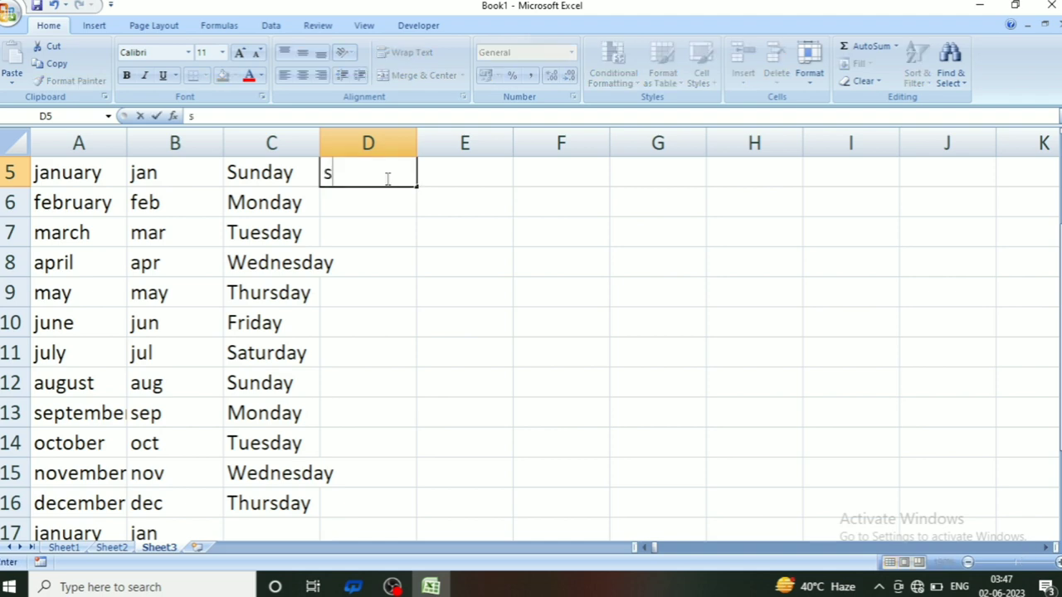
text(un)
click(389, 201)
click(390, 178)
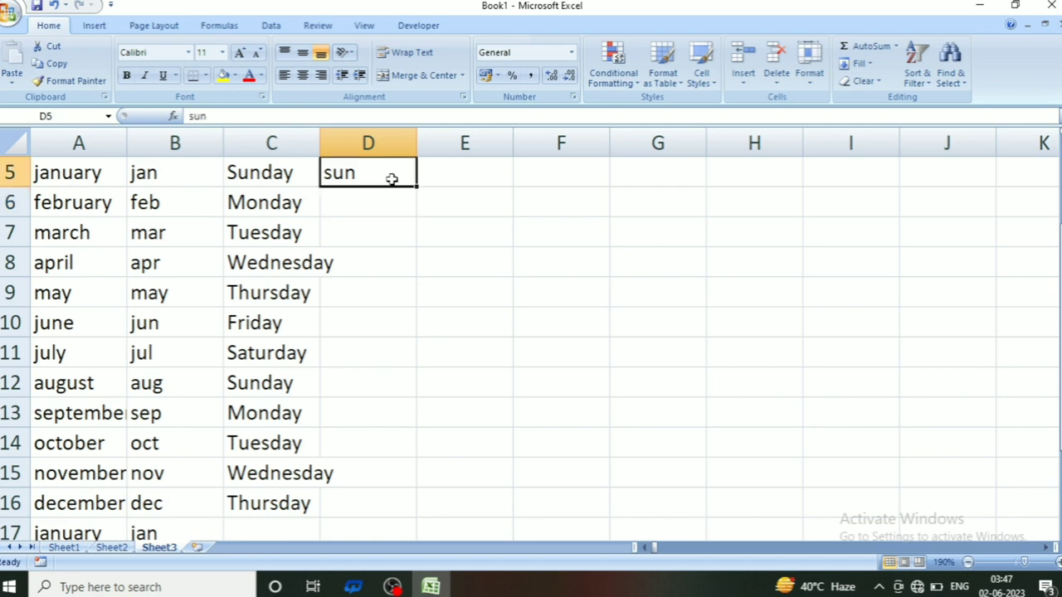
mouse_move(407, 181)
mouse_down()
mouse_move(419, 184)
mouse_move(398, 183)
mouse_up()
drag(416, 187, 420, 430)
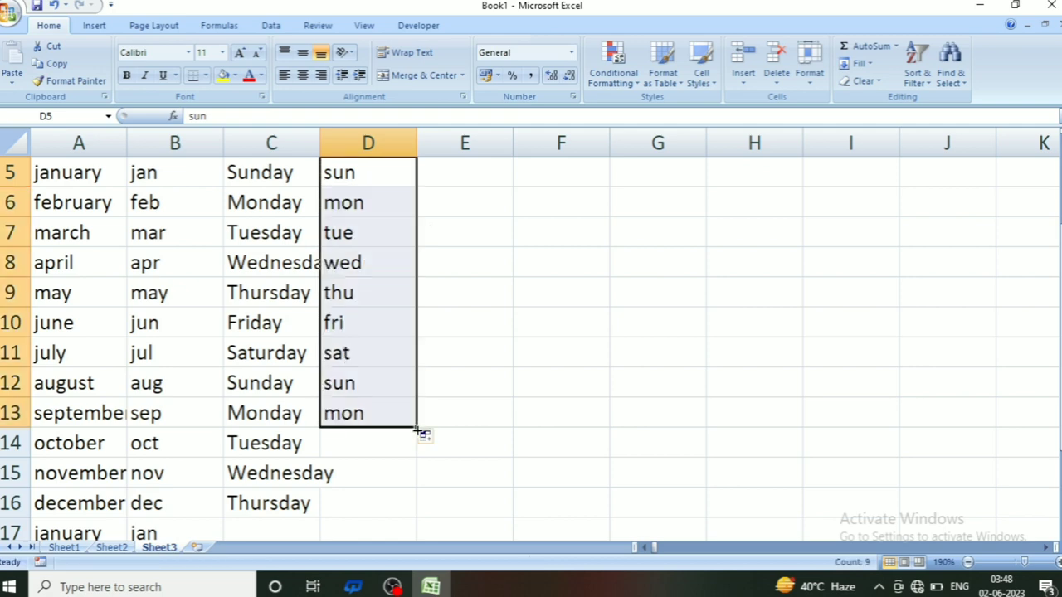
key(ctrl+a)
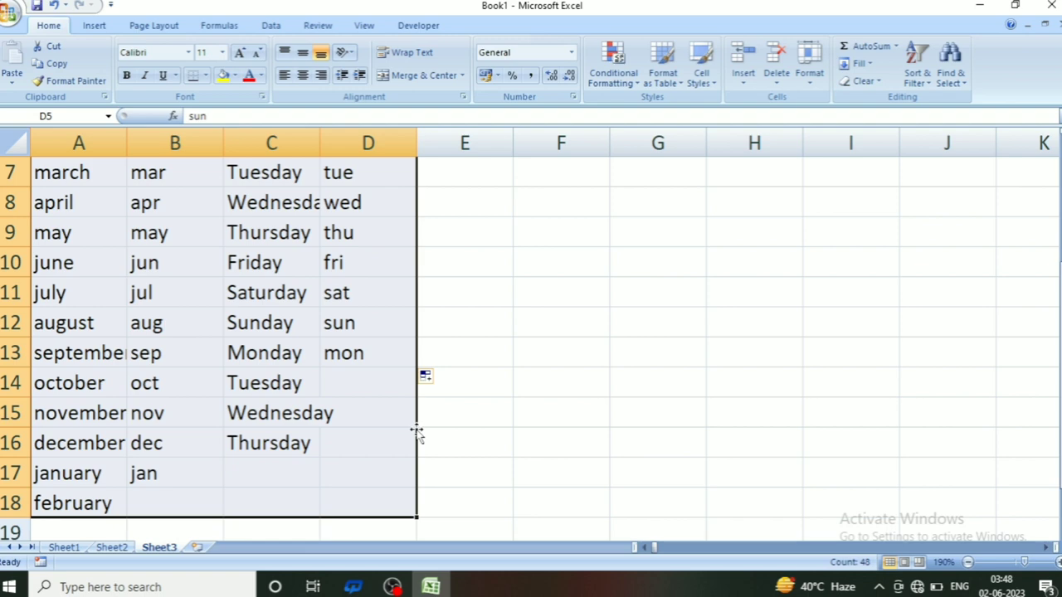
Step: Clear the month and day lists and type the heading Table in A1
key(Delete)
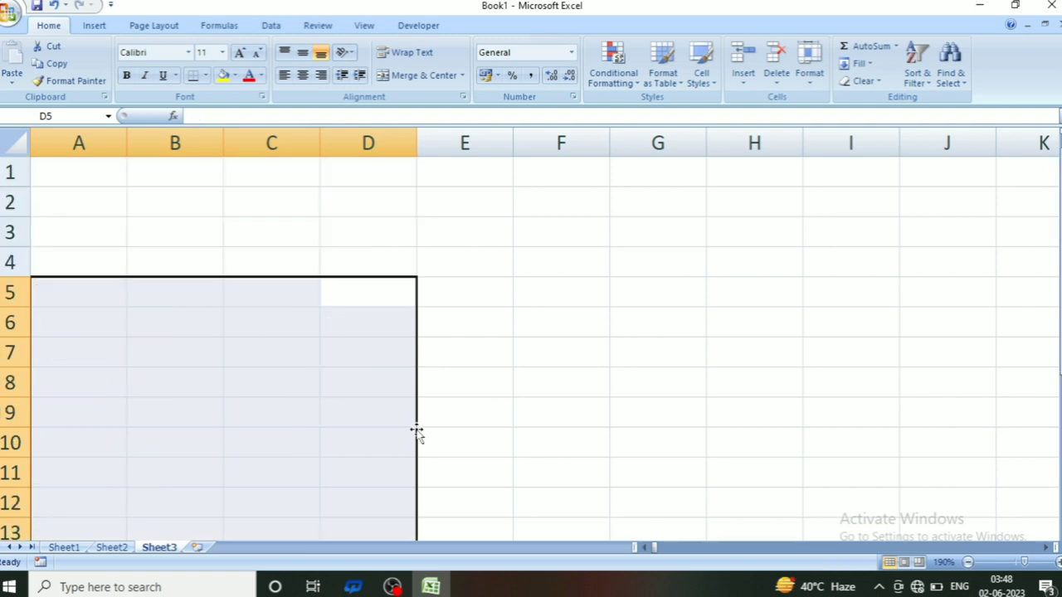
key(Up)
key(Up)
key(Up)
key(Left)
key(Left)
key(Left)
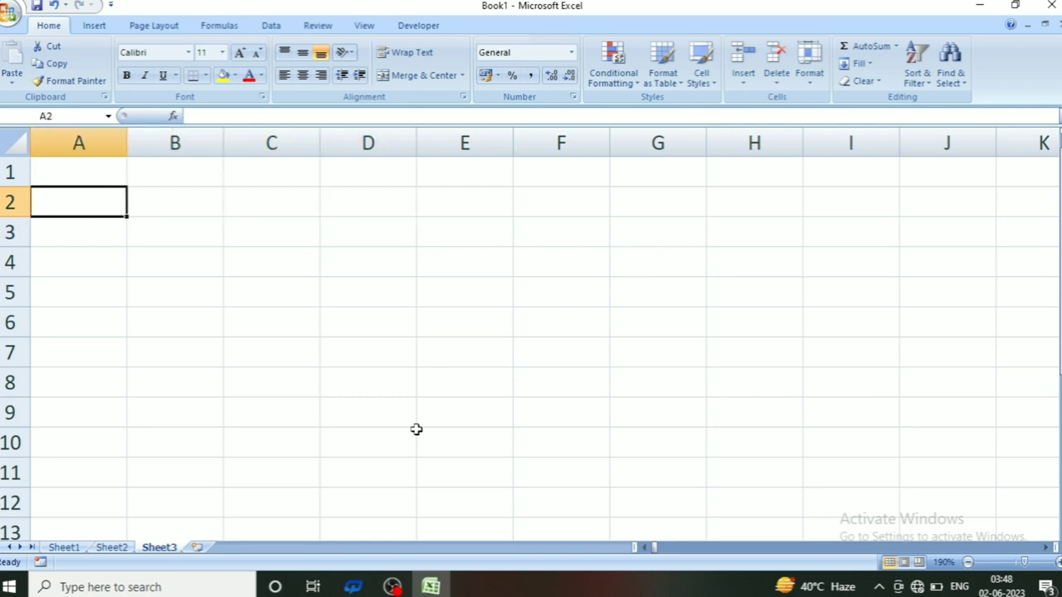
key(Up)
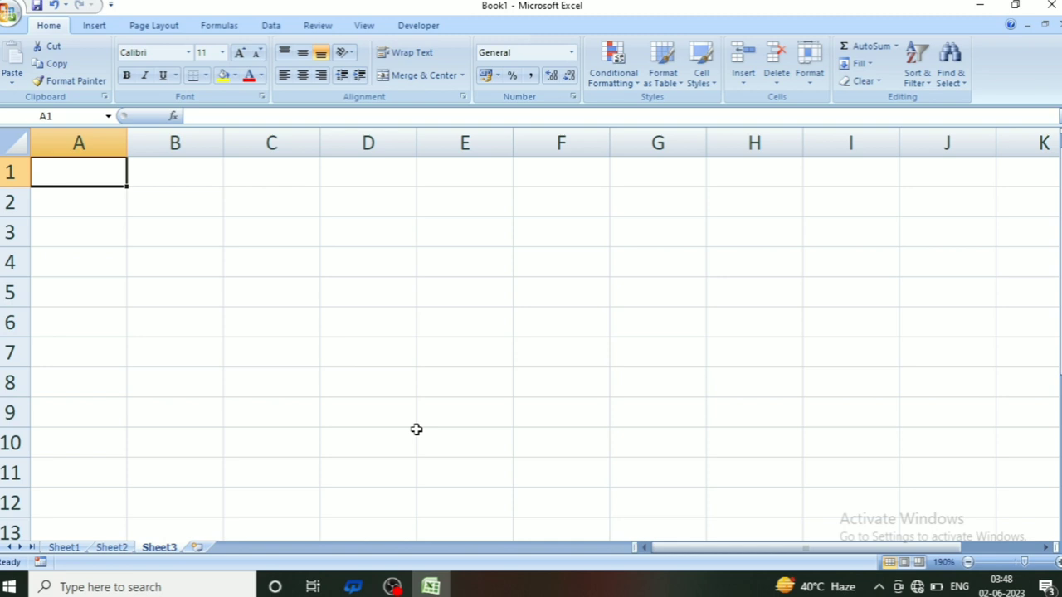
text(1)
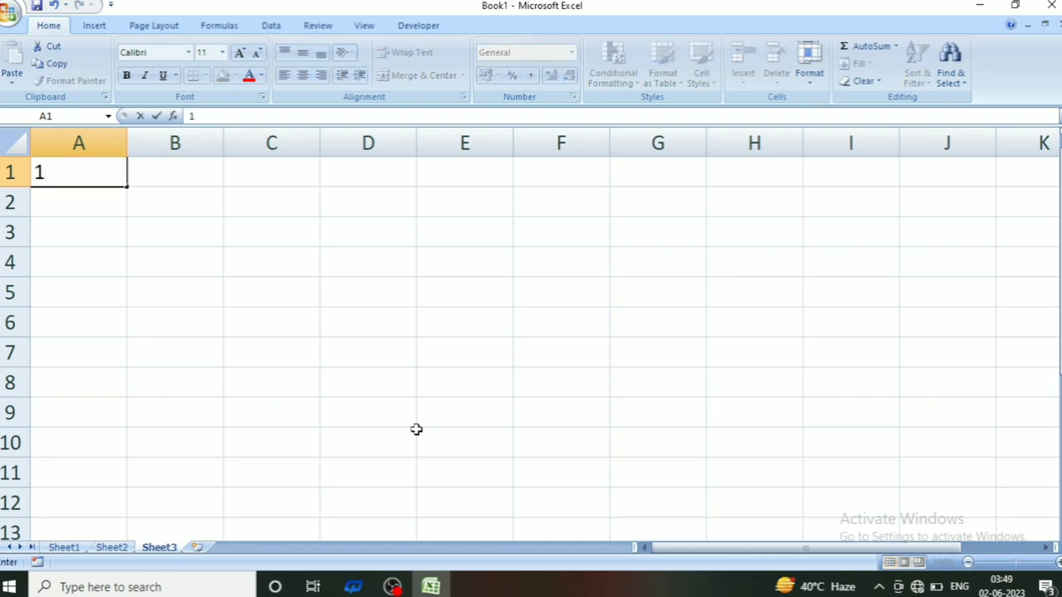
key(BackSpace)
text(Ta)
text(ble)
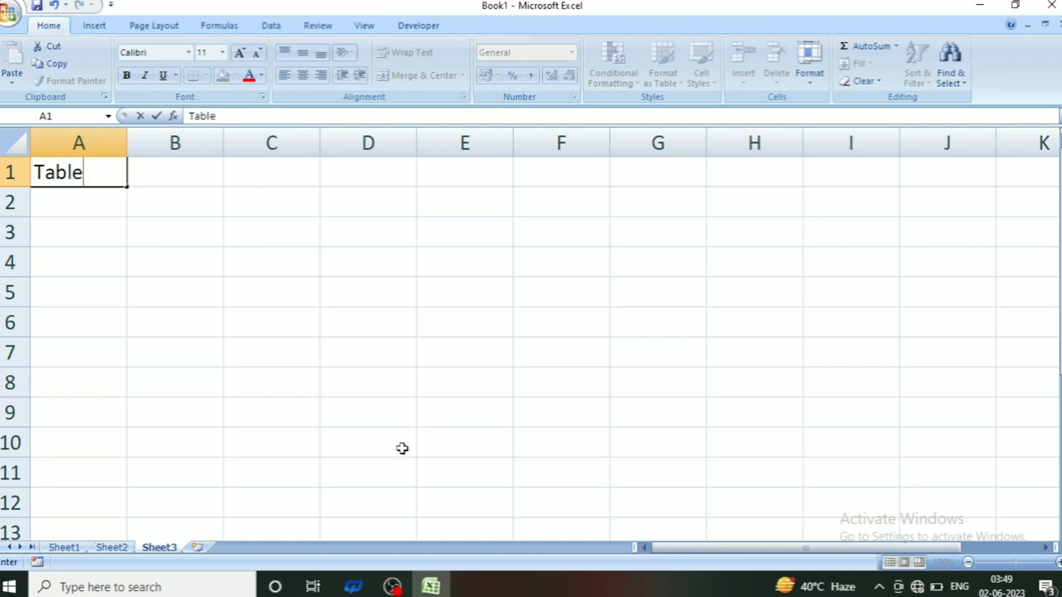
Step: Enter 1 and 2 in A3:A4 and fill the series down to 10 in A12
click(96, 260)
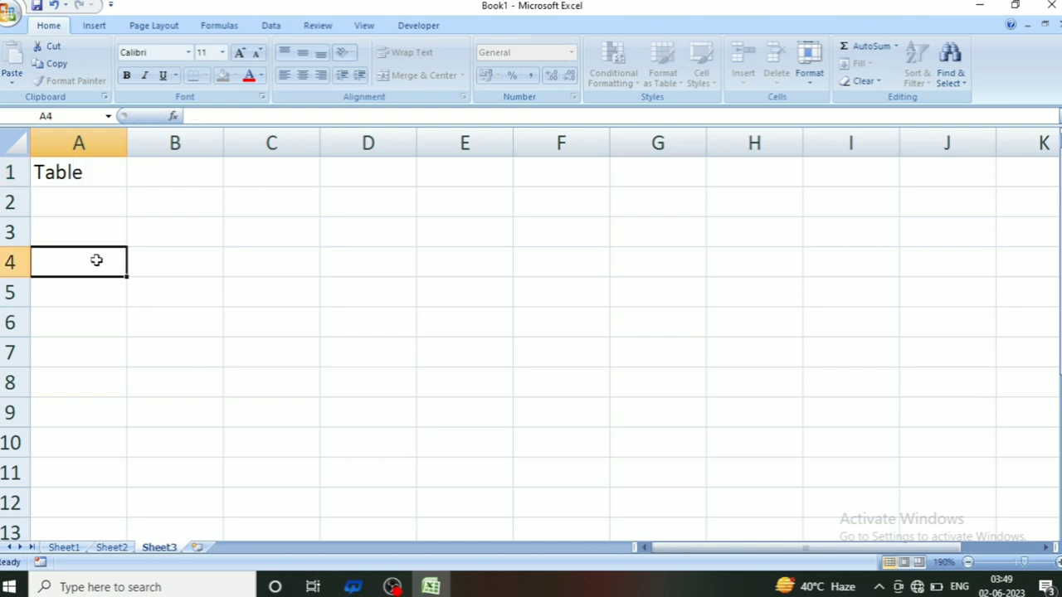
click(84, 232)
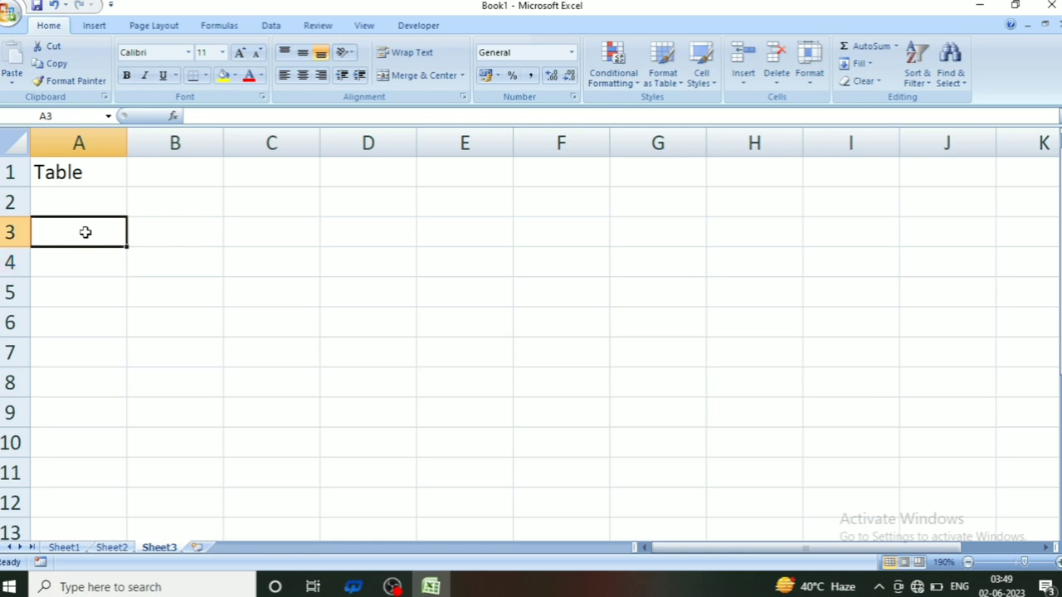
text(1)
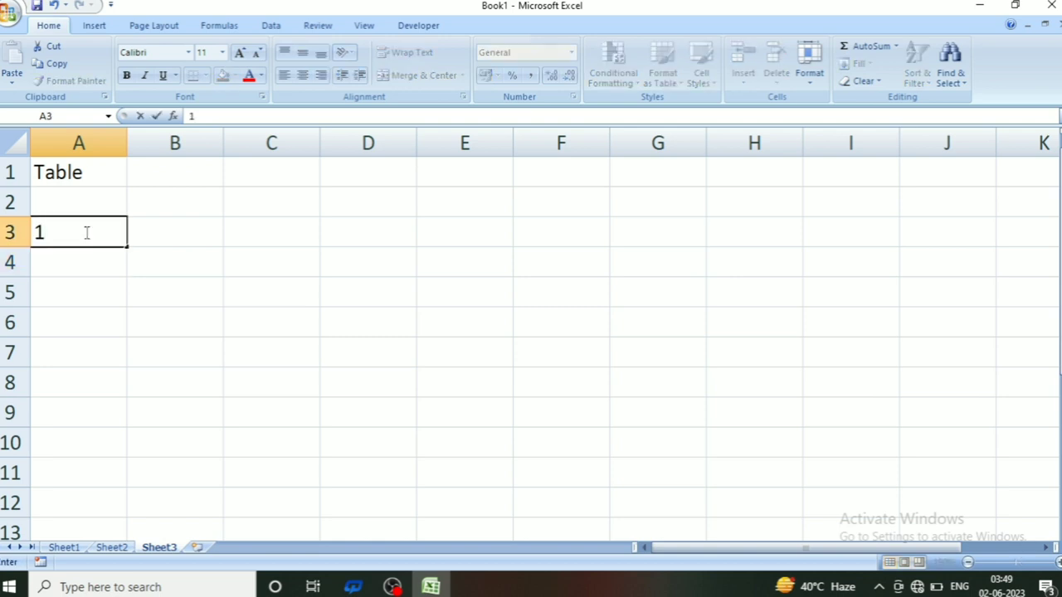
key(Return)
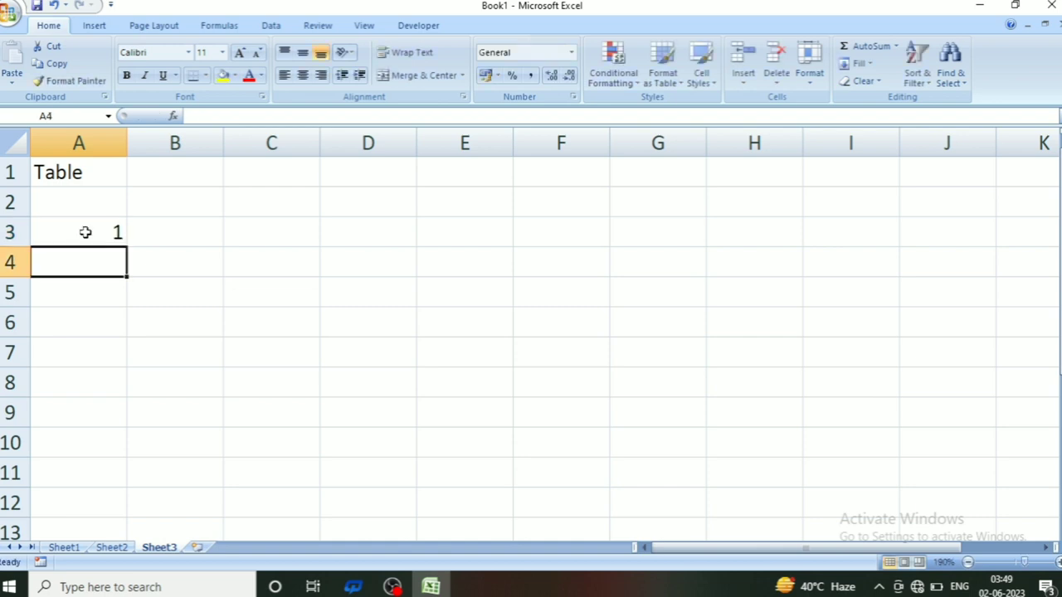
text(2)
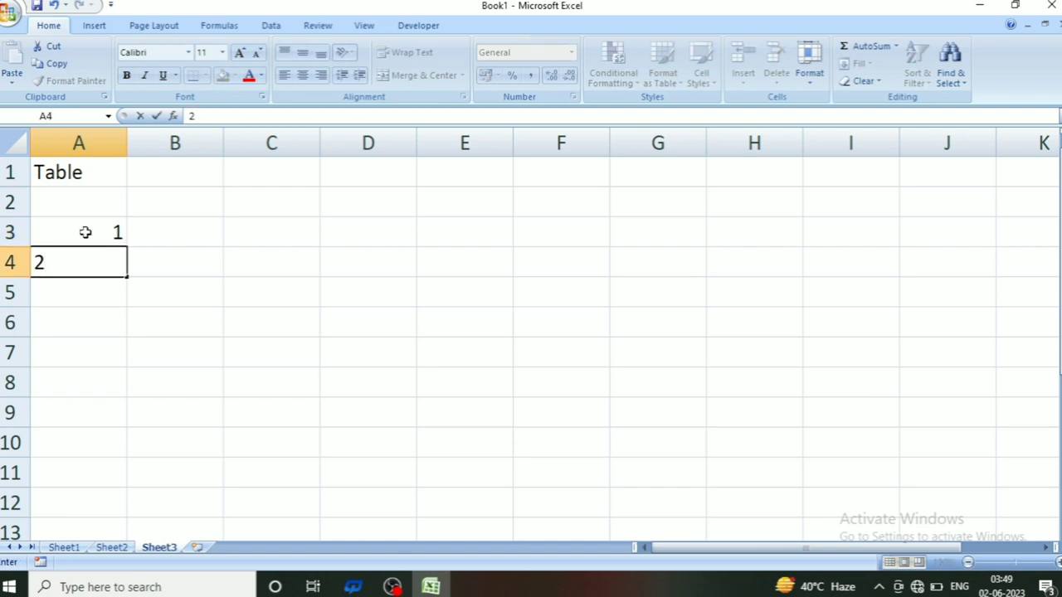
key(Return)
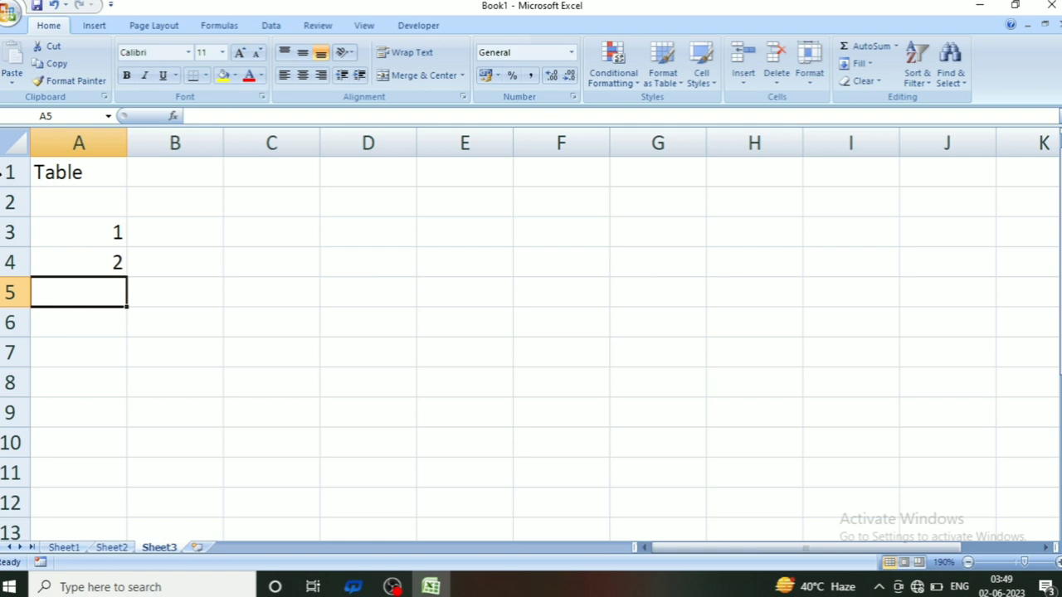
click(107, 224)
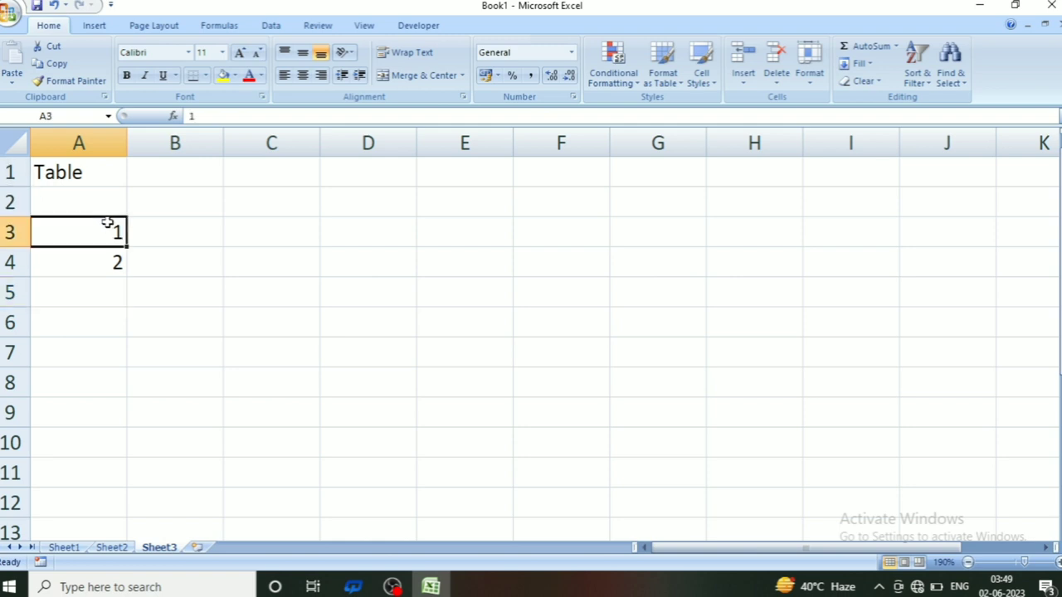
drag(108, 224, 88, 277)
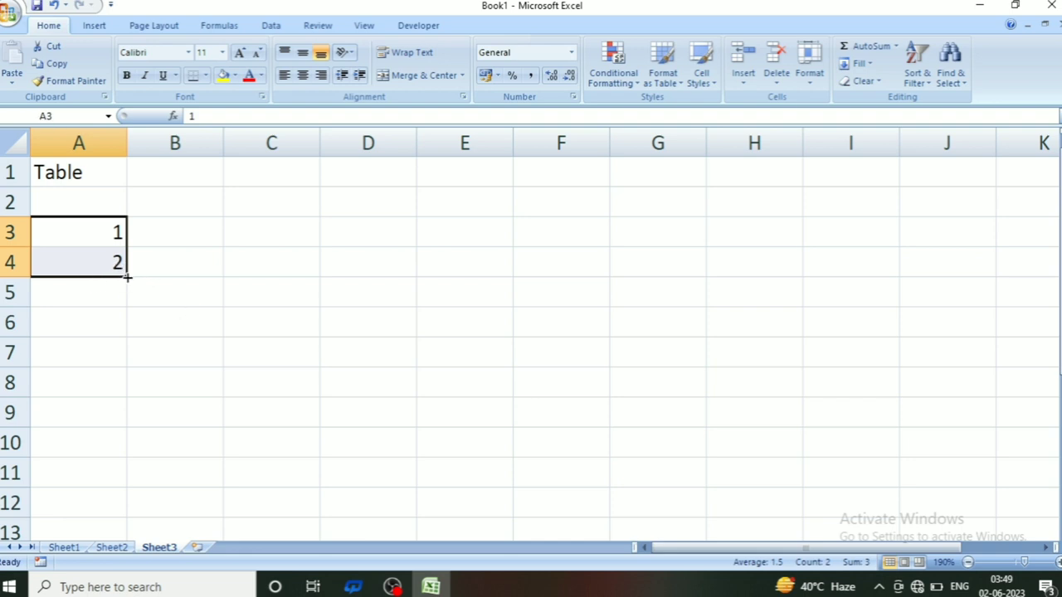
drag(127, 277, 101, 495)
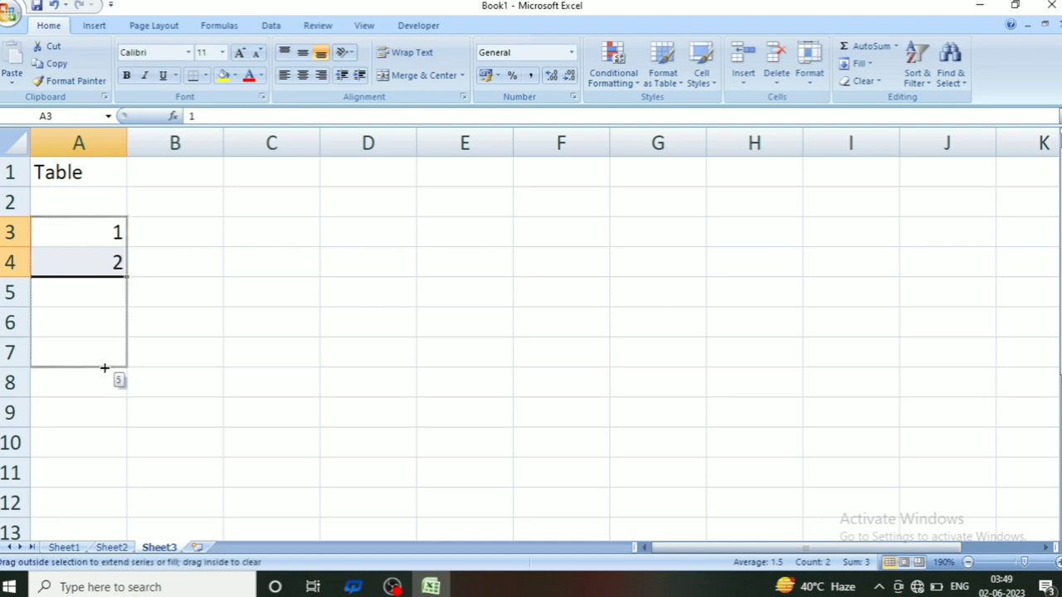
drag(101, 495, 94, 504)
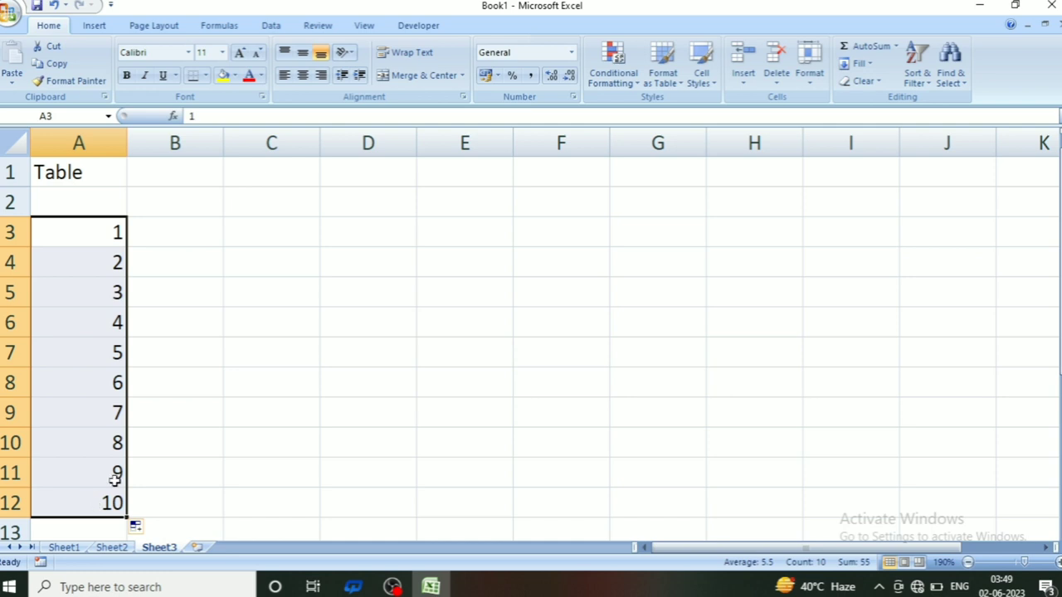
Step: Enter 2 and 4 in B3:B4 and fill the series down to 20 in B12
click(188, 248)
click(182, 239)
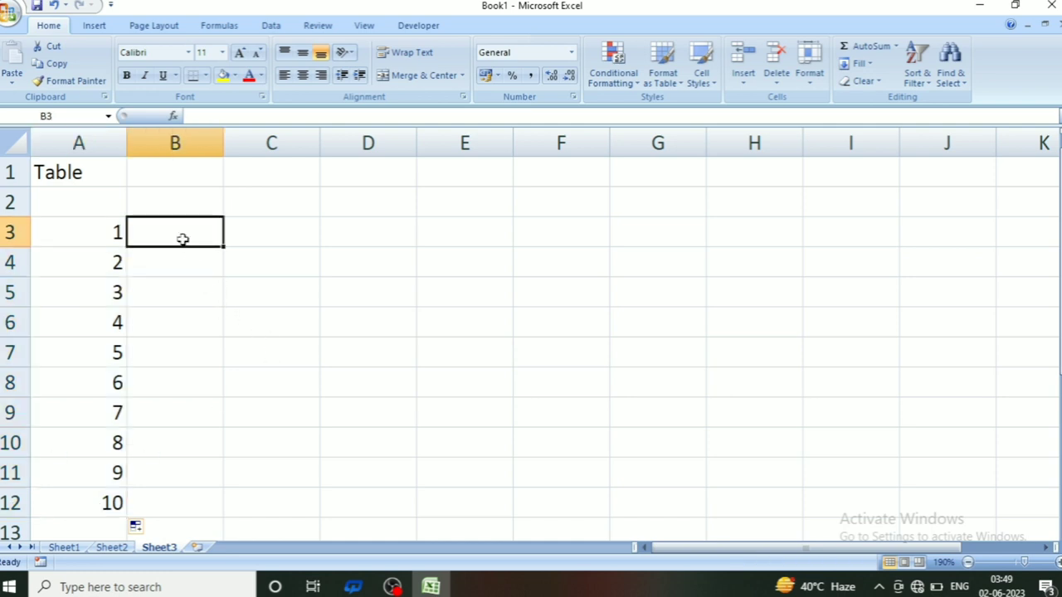
text(2)
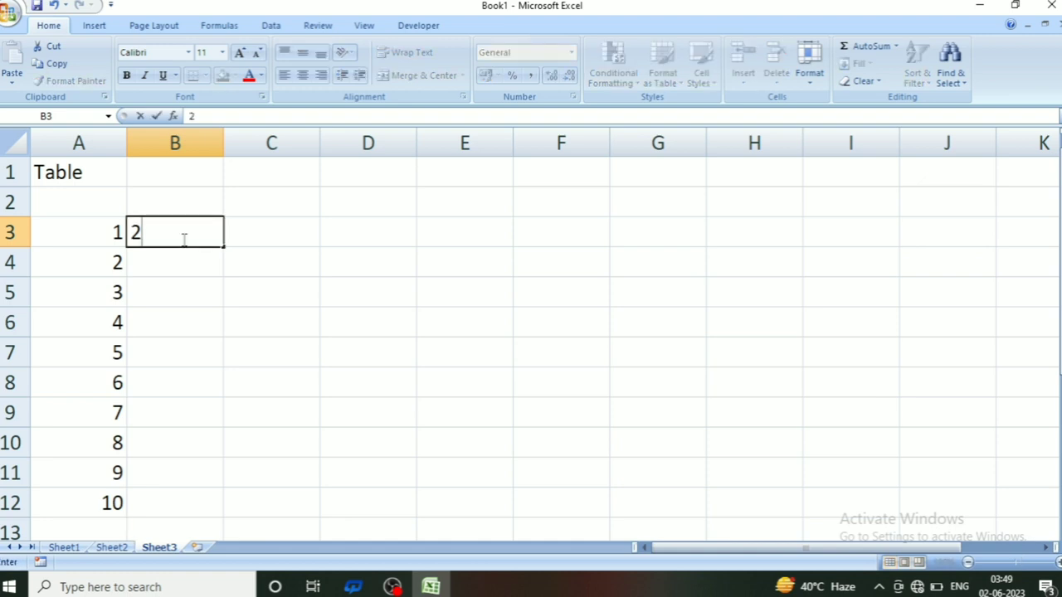
key(Return)
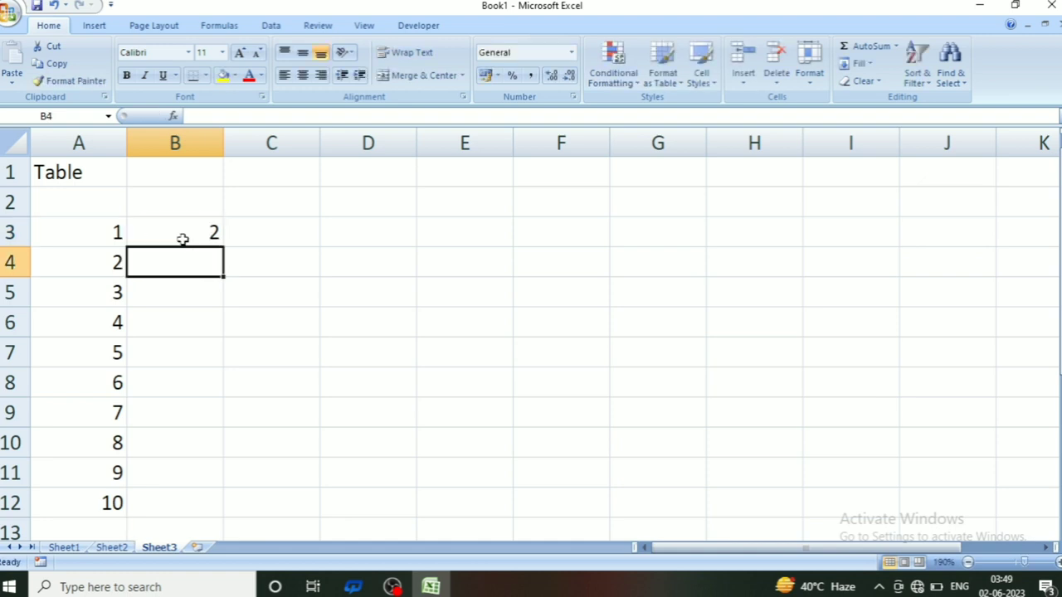
text(4)
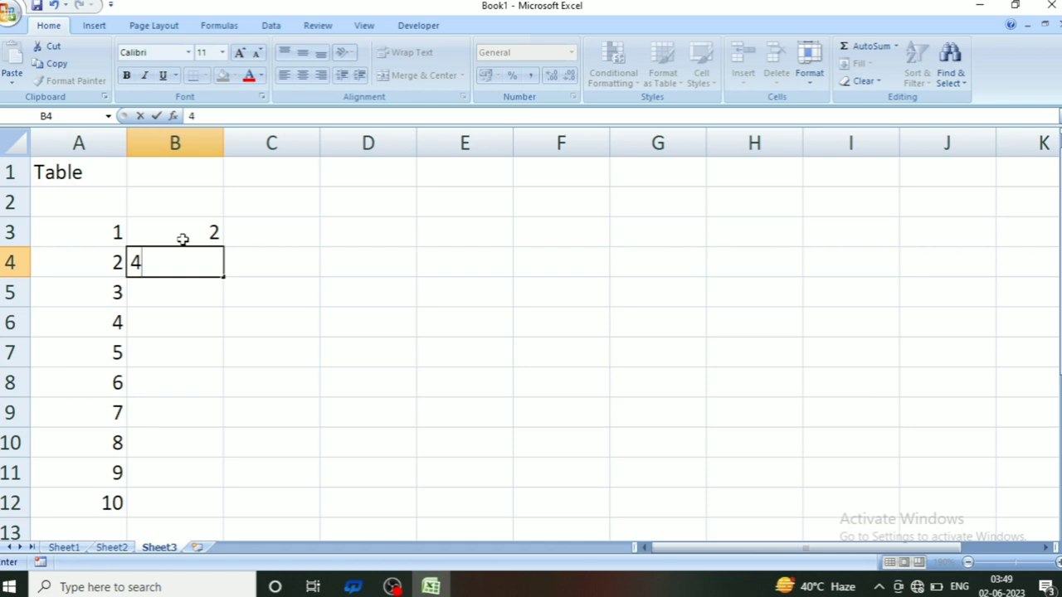
key(Return)
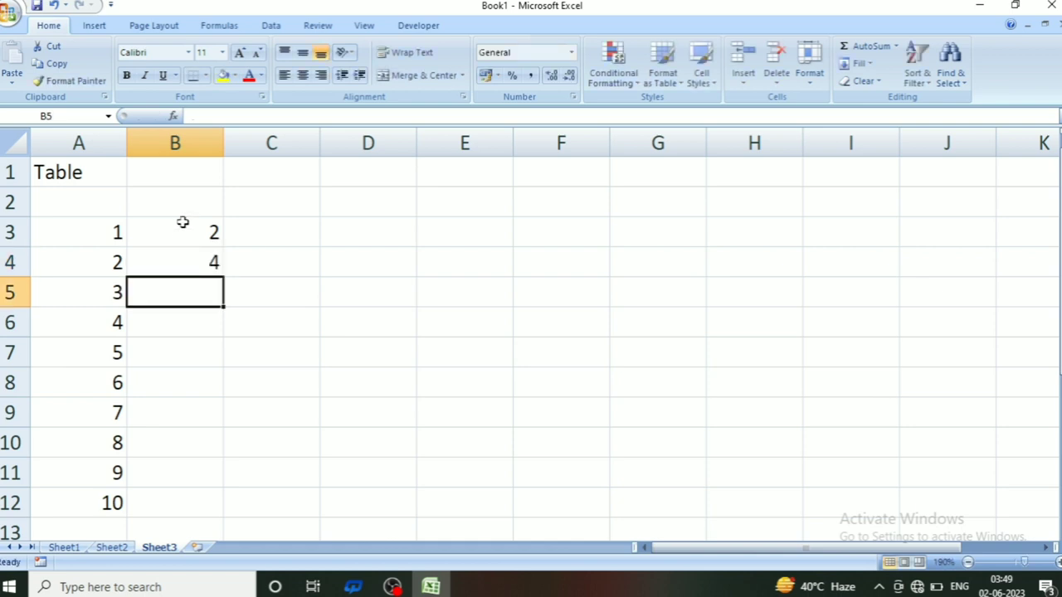
click(184, 222)
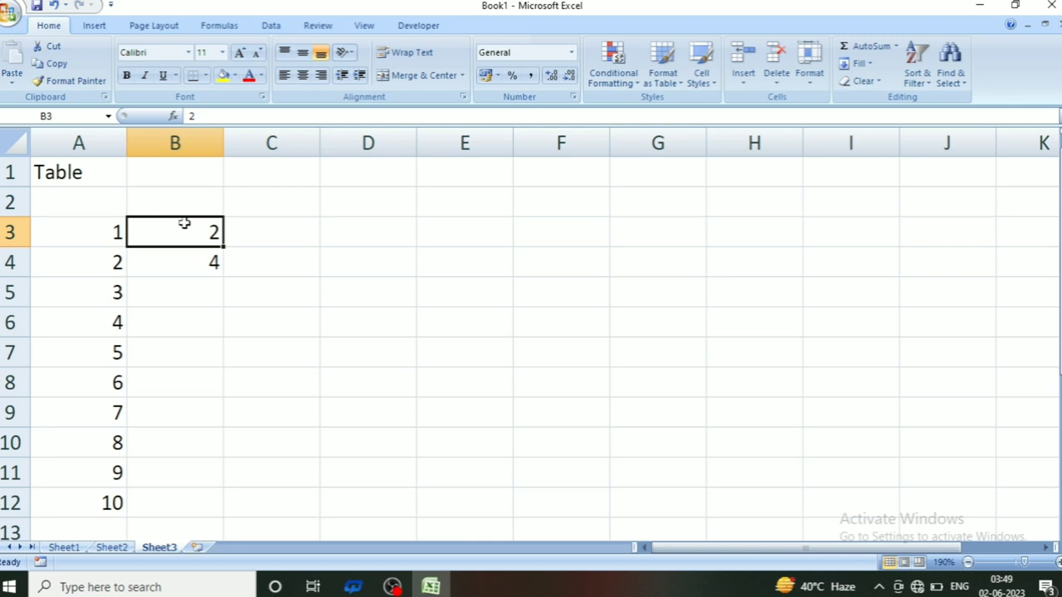
drag(184, 224, 147, 492)
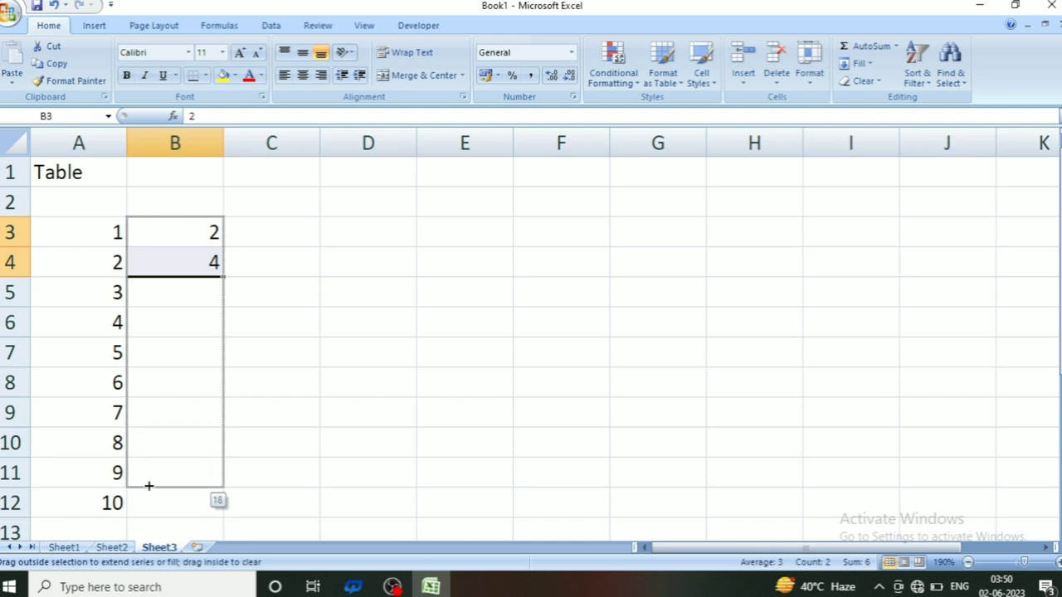
drag(146, 492, 138, 514)
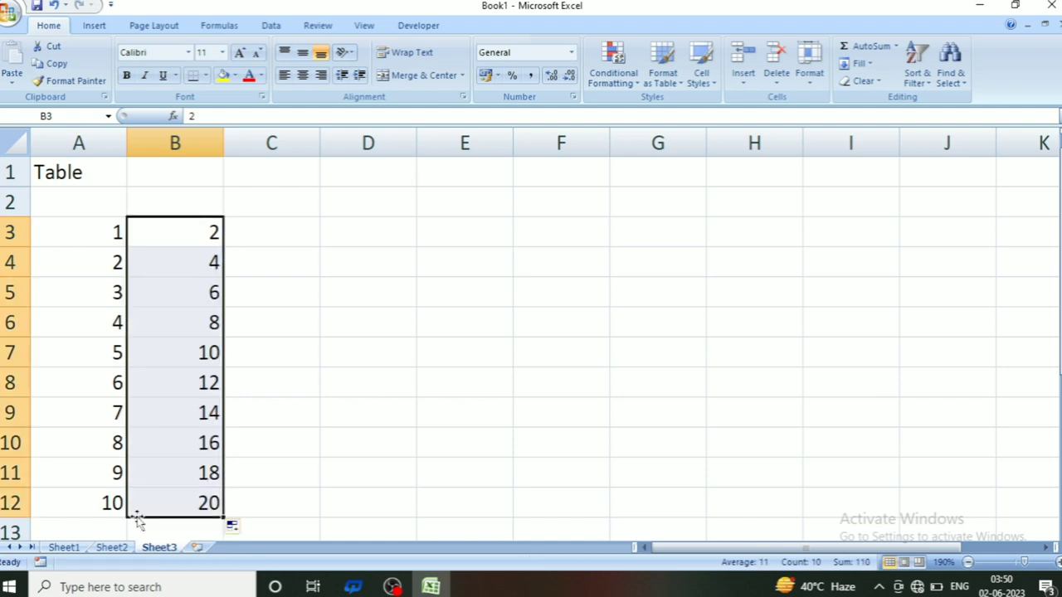
Step: Fill A3:B12 right to column J, completing the 10×10 table up to 100 in J12
click(99, 225)
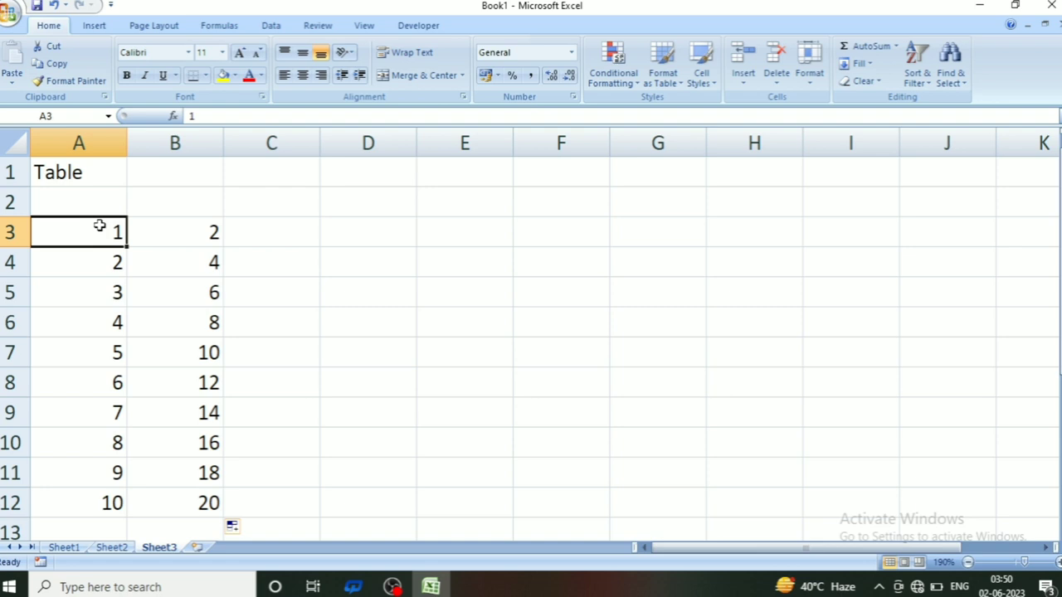
drag(99, 226, 131, 445)
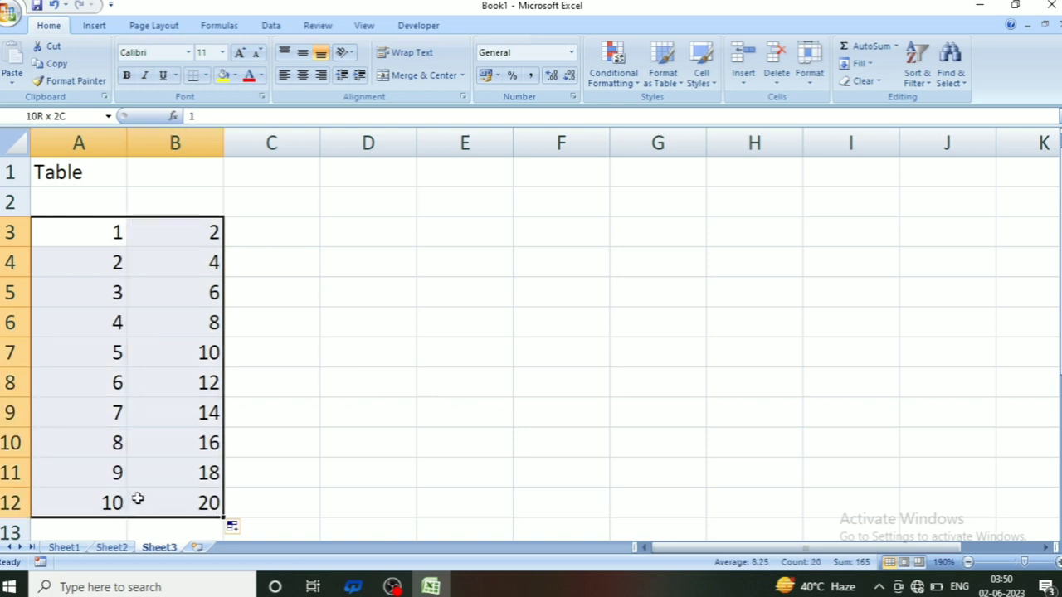
drag(131, 446, 138, 498)
mouse_move(223, 517)
mouse_down()
mouse_move(501, 419)
mouse_move(858, 333)
mouse_move(932, 339)
mouse_move(1036, 320)
mouse_up()
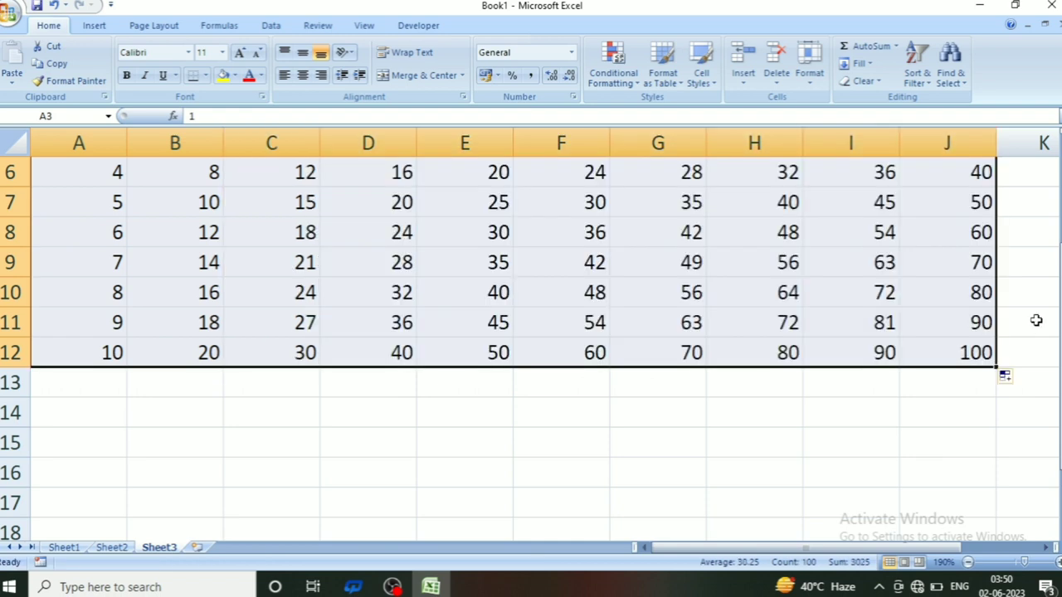
key(Delete)
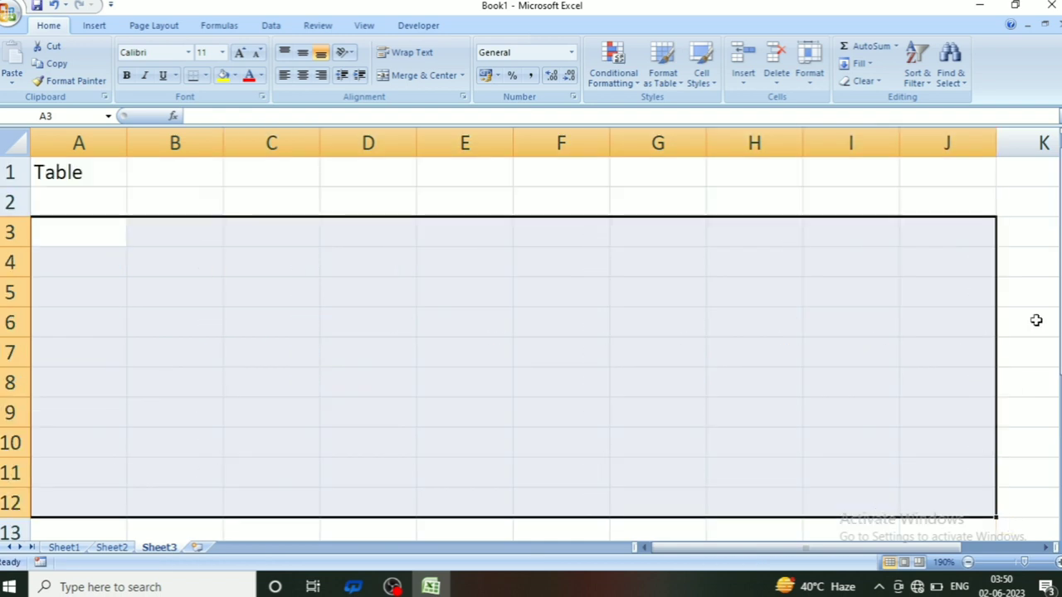
key(ctrl+z)
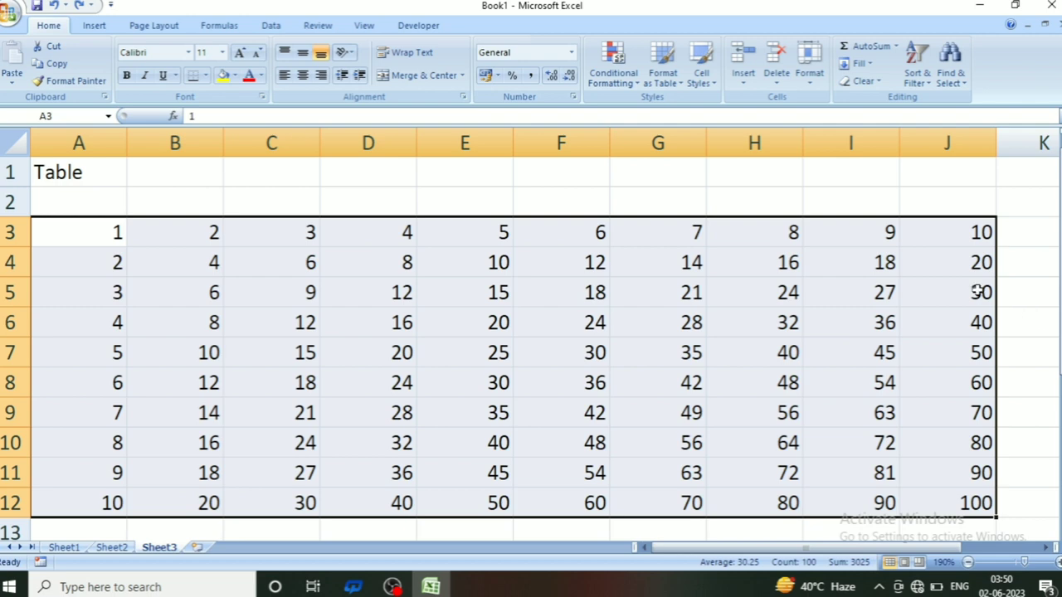
click(831, 212)
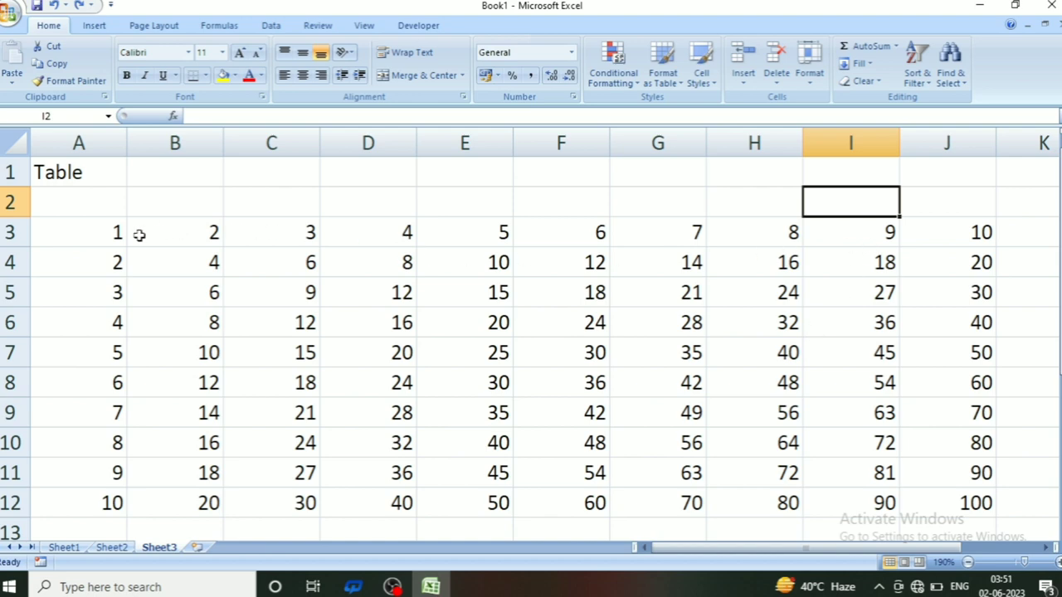
Step: Extend the A3:J12 table right to column AB and down to row 93
mouse_move(109, 232)
mouse_down()
mouse_move(63, 225)
mouse_move(801, 516)
mouse_move(962, 441)
mouse_move(967, 514)
mouse_up()
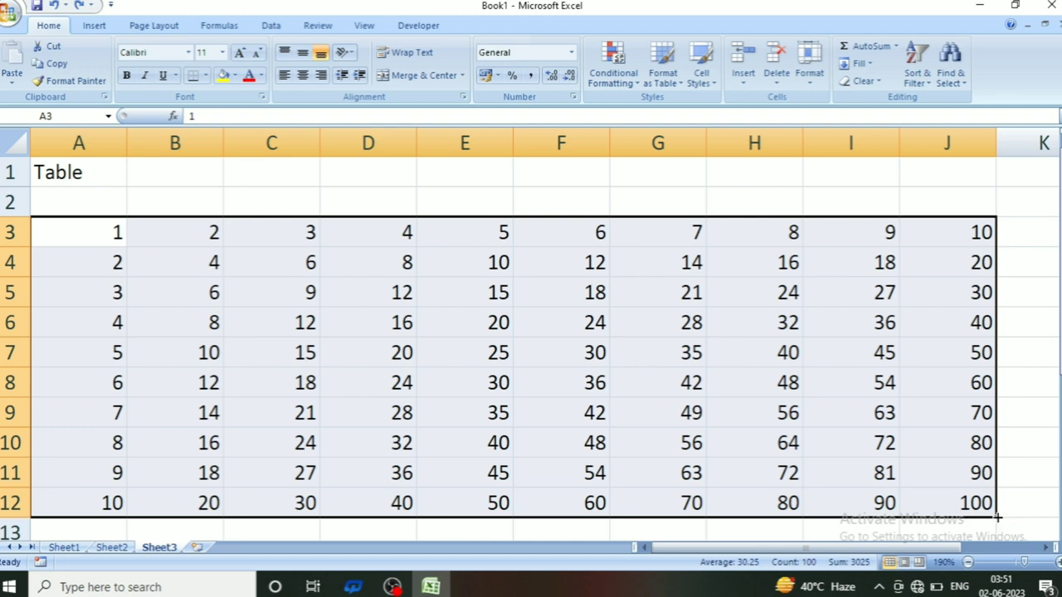
drag(996, 516, 1039, 514)
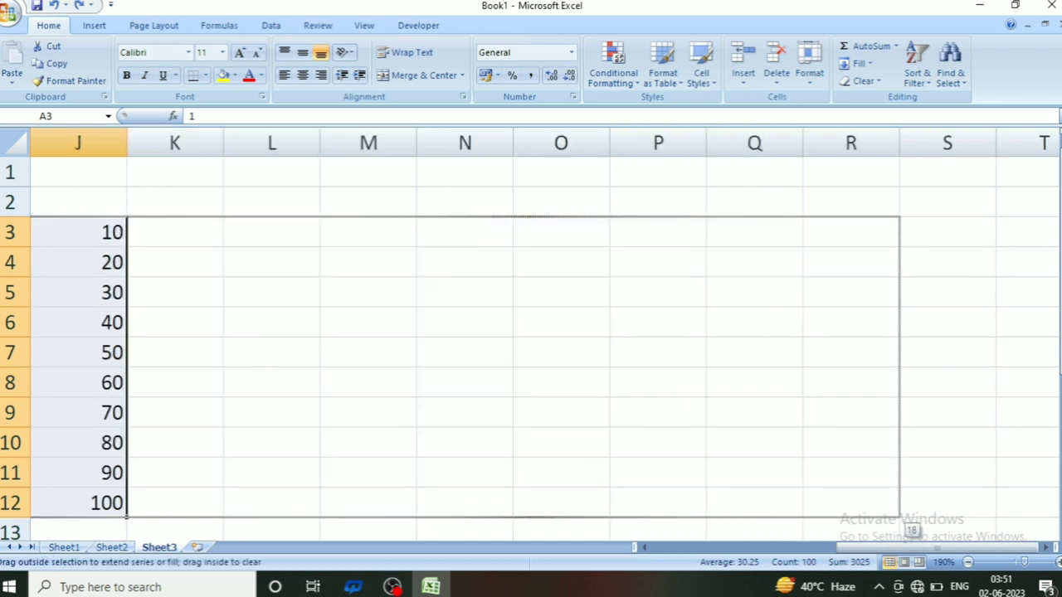
drag(1039, 514, 902, 517)
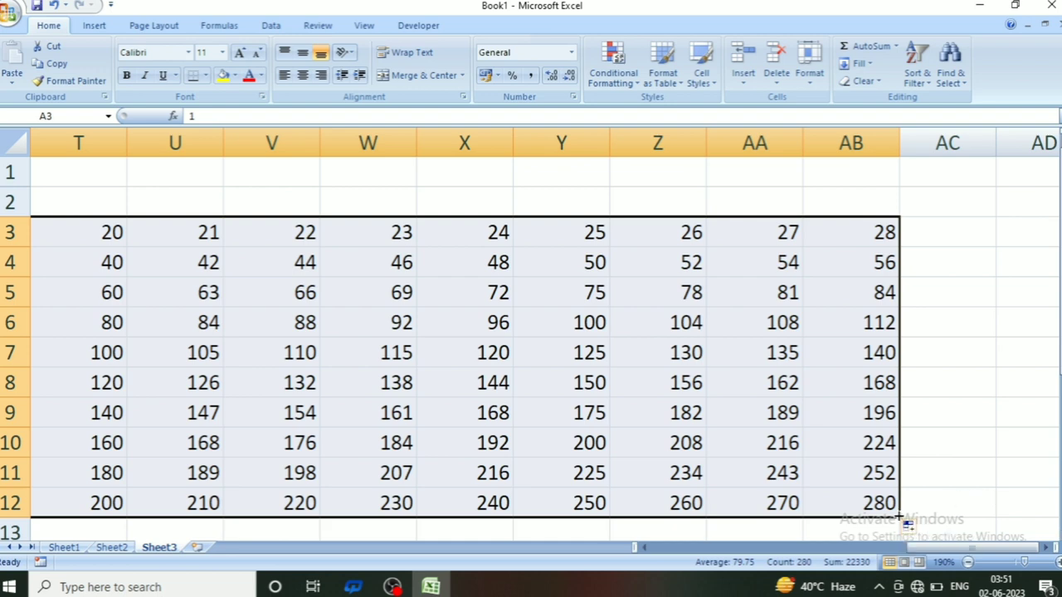
drag(900, 516, 899, 488)
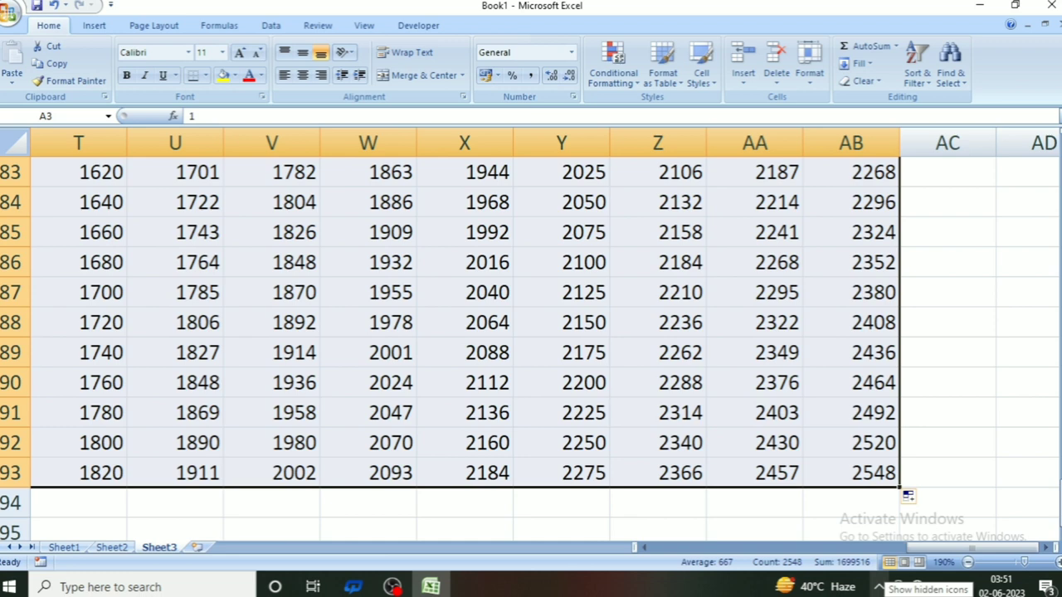
Step: Return to the top of the sheet and review the column A values
key(ctrl+Home)
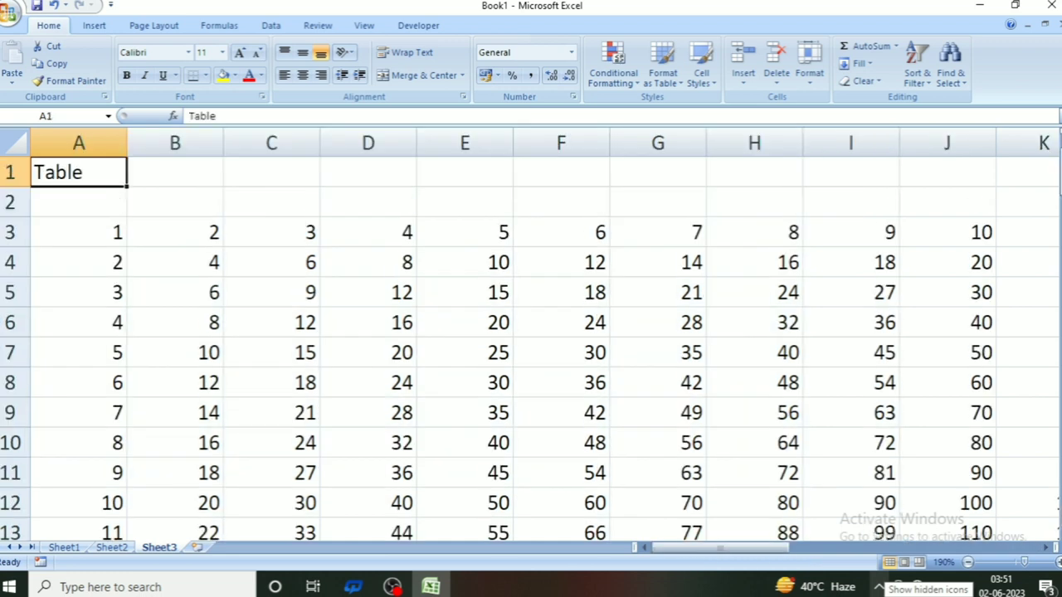
key(Down)
key(Down)
key(Down)
key(Down)
key(Down)
key(Down)
key(Down)
key(Down)
key(Down)
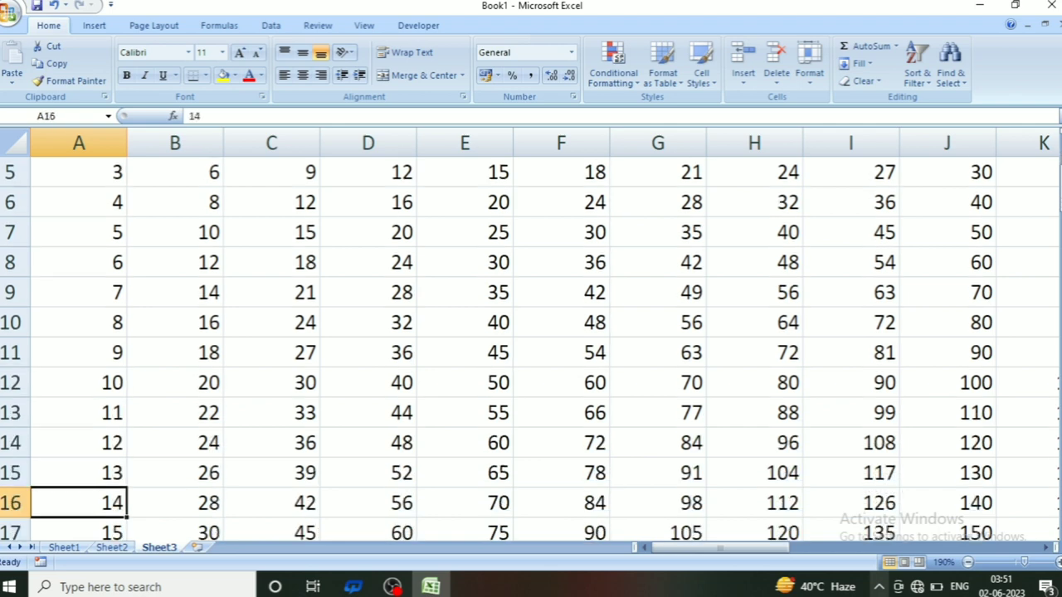
key(Down)
key(Down)
key(Down)
key(Down)
key(Down)
key(Down)
key(Down)
key(Down)
key(Down)
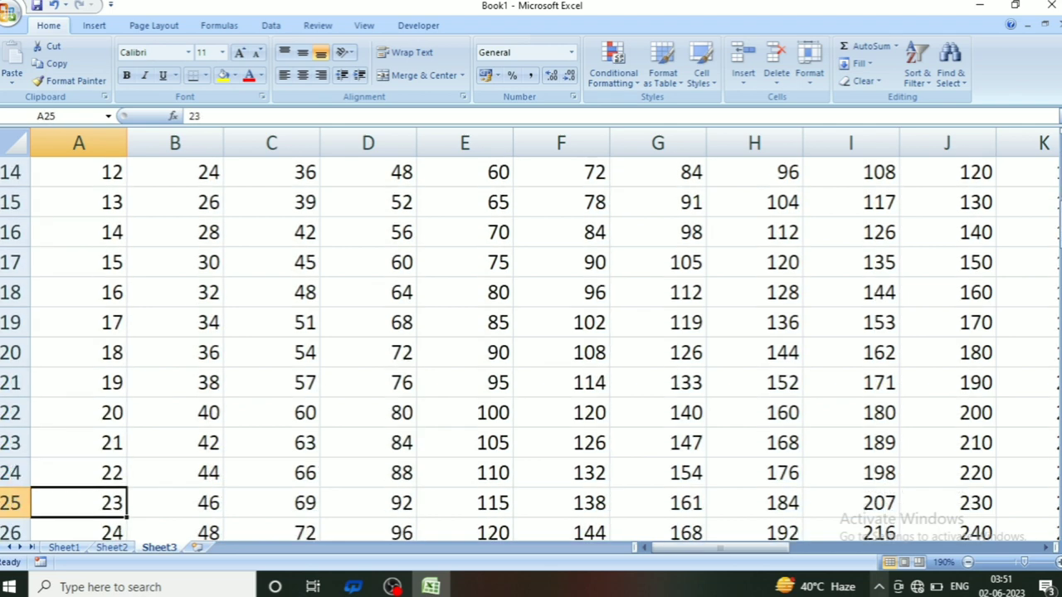
key(Down)
key(Down)
key(Down)
key(Down)
key(Down)
key(Down)
key(Down)
key(Down)
key(Down)
key(Down)
key(Down)
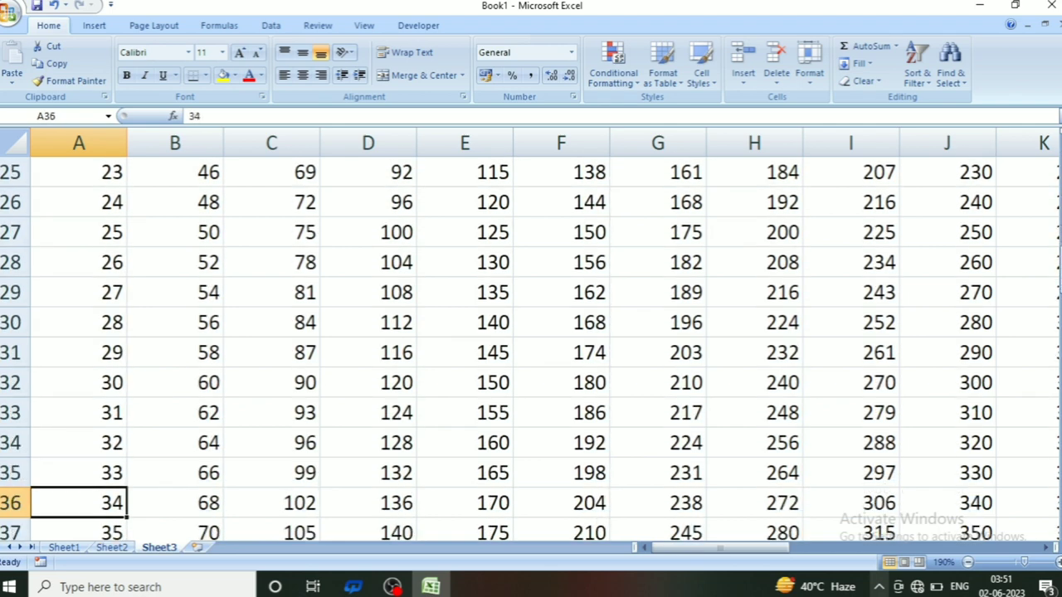
key(Down)
key(Down)
key(Down)
key(Down)
key(Down)
key(Down)
key(Down)
key(Down)
key(Up)
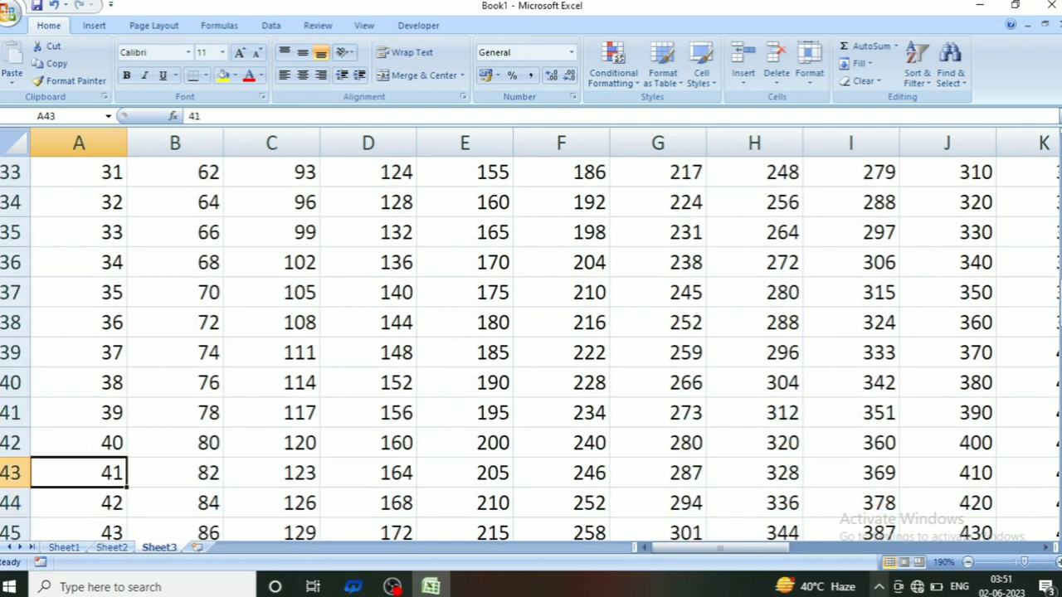
key(Up)
key(Up)
key(Up)
key(Up)
key(Up)
key(Up)
key(Up)
key(Up)
key(Up)
key(Up)
key(Up)
key(Up)
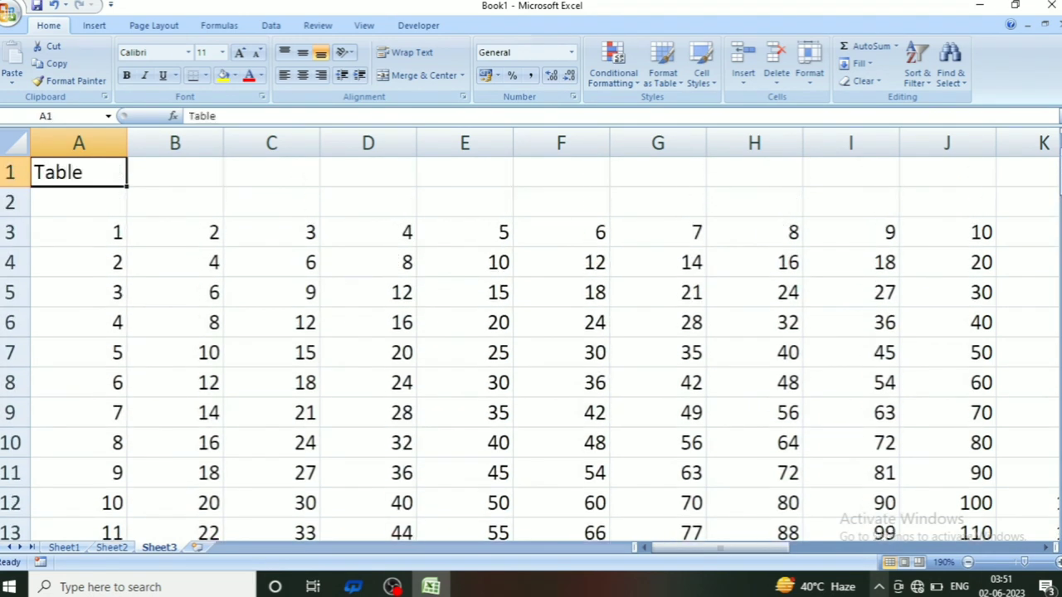
Step: Select part of the table and type 444 into cell A3
key(Right)
key(Right)
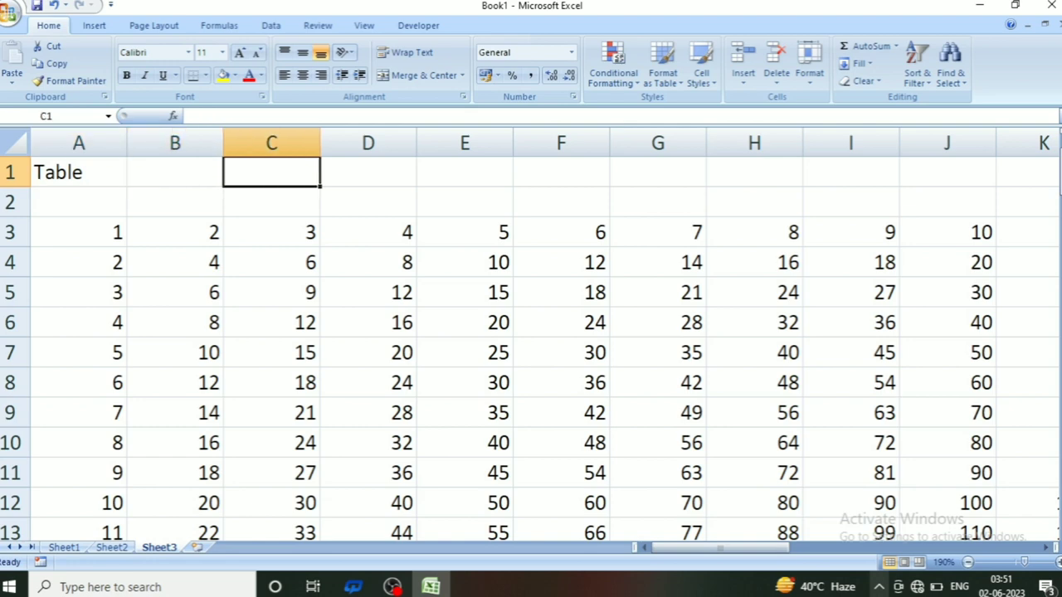
key(Right)
key(Down)
key(Down)
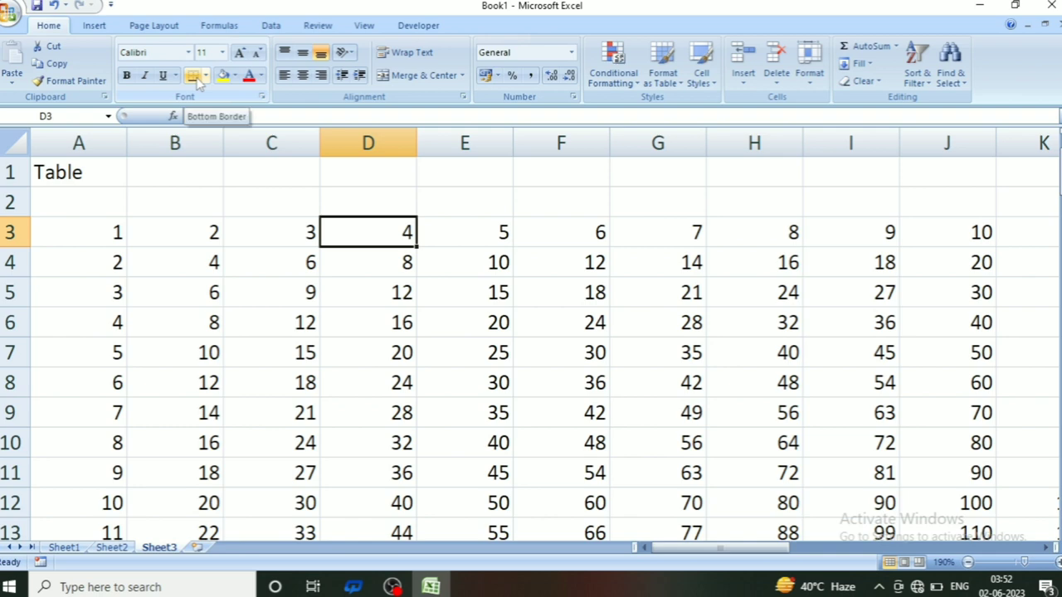
click(95, 229)
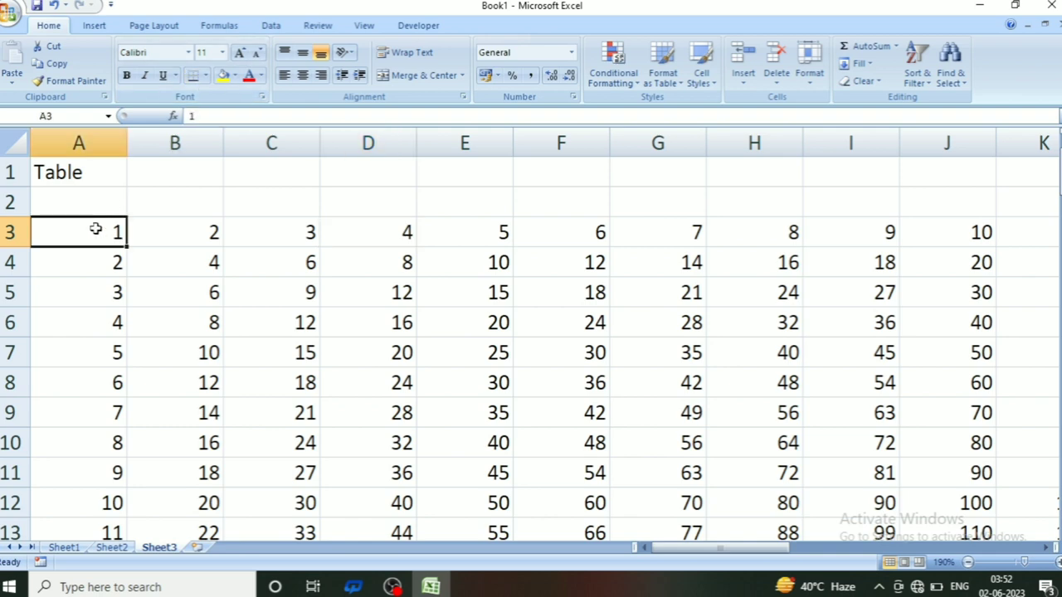
drag(95, 229, 401, 451)
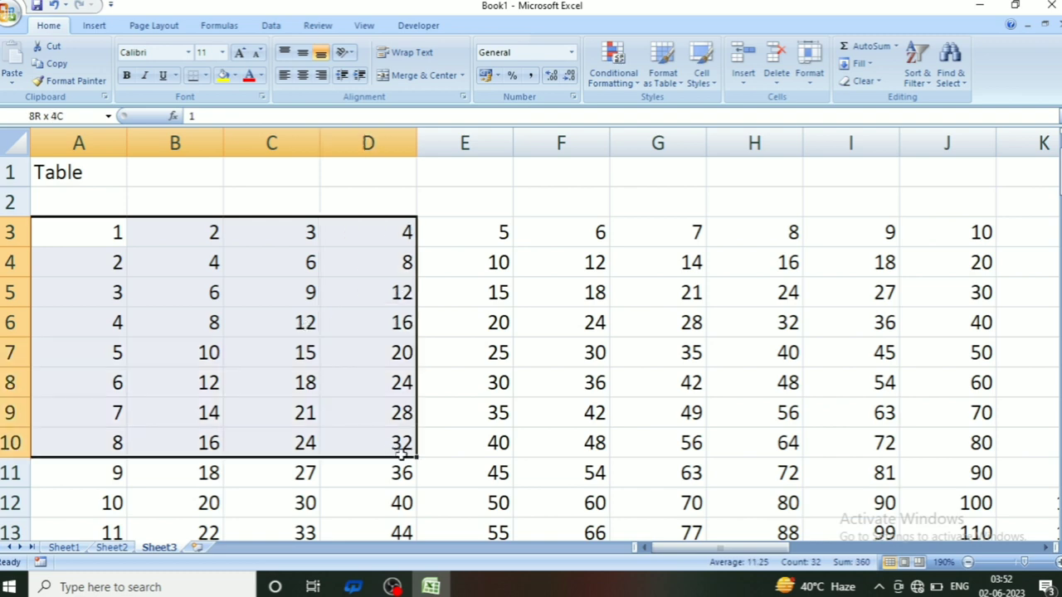
mouse_move(402, 450)
mouse_down()
mouse_move(549, 549)
mouse_move(552, 448)
mouse_move(349, 398)
mouse_up()
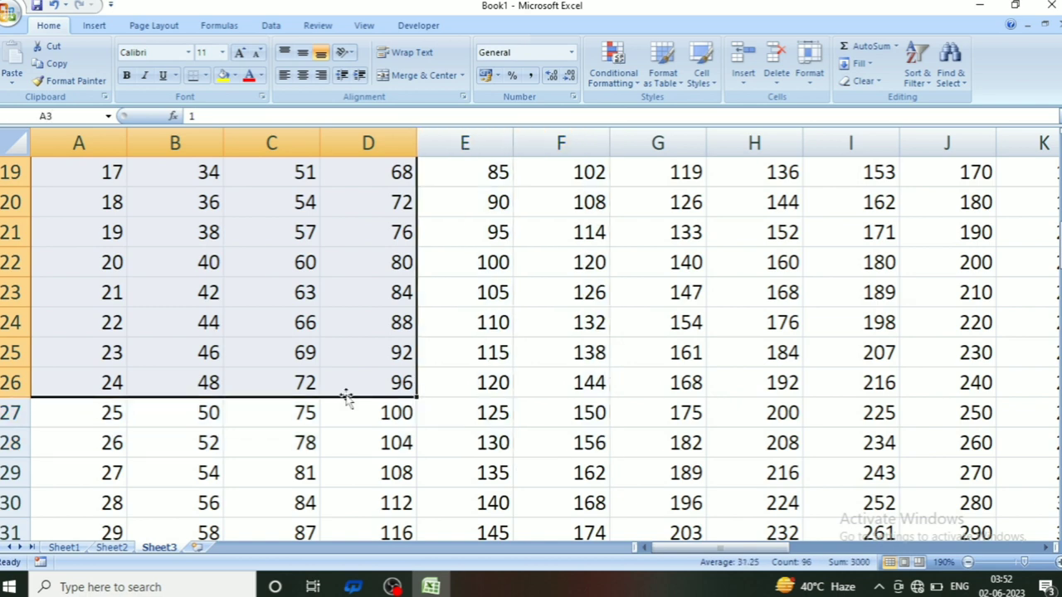
text(444)
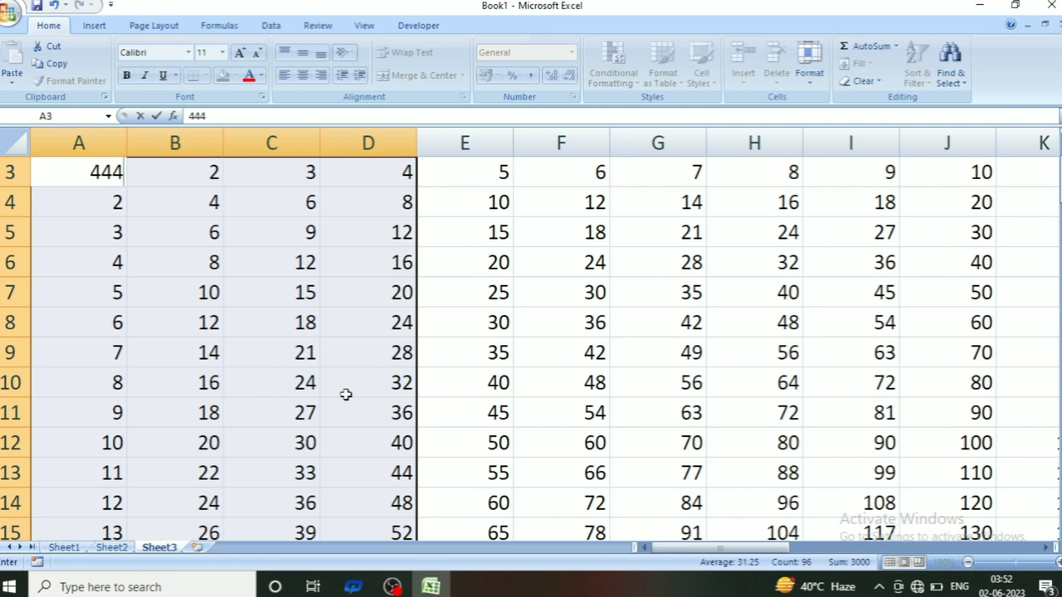
Step: Undo the 444 so A3 holds 1 again, then select A3:J12
key(ctrl+z)
key(ctrl+z)
key(ctrl+z)
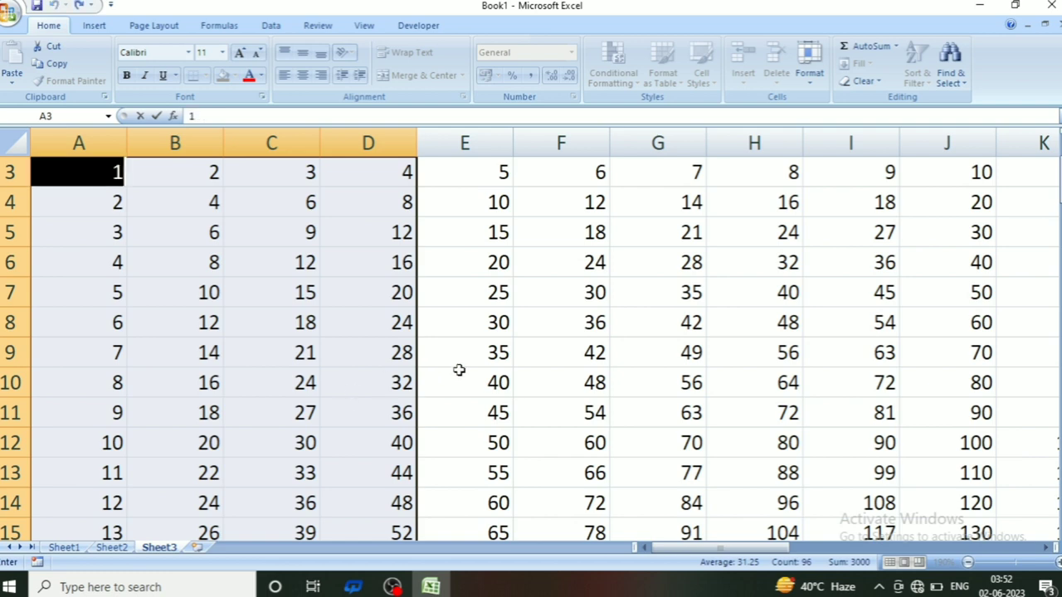
key(Escape)
click(216, 333)
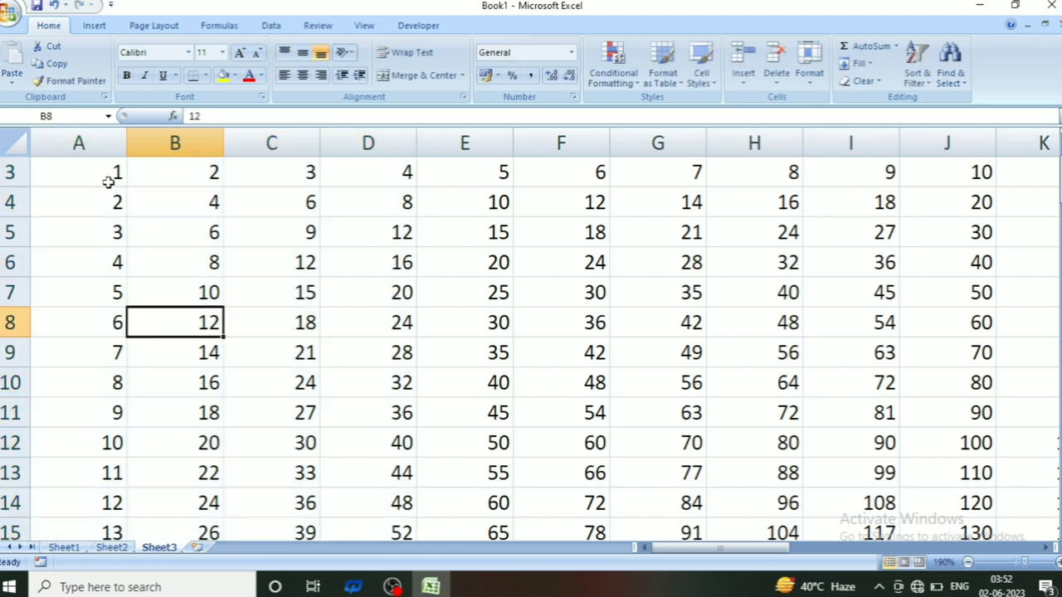
mouse_move(108, 178)
mouse_down()
mouse_move(161, 217)
mouse_move(570, 427)
mouse_move(985, 442)
mouse_up()
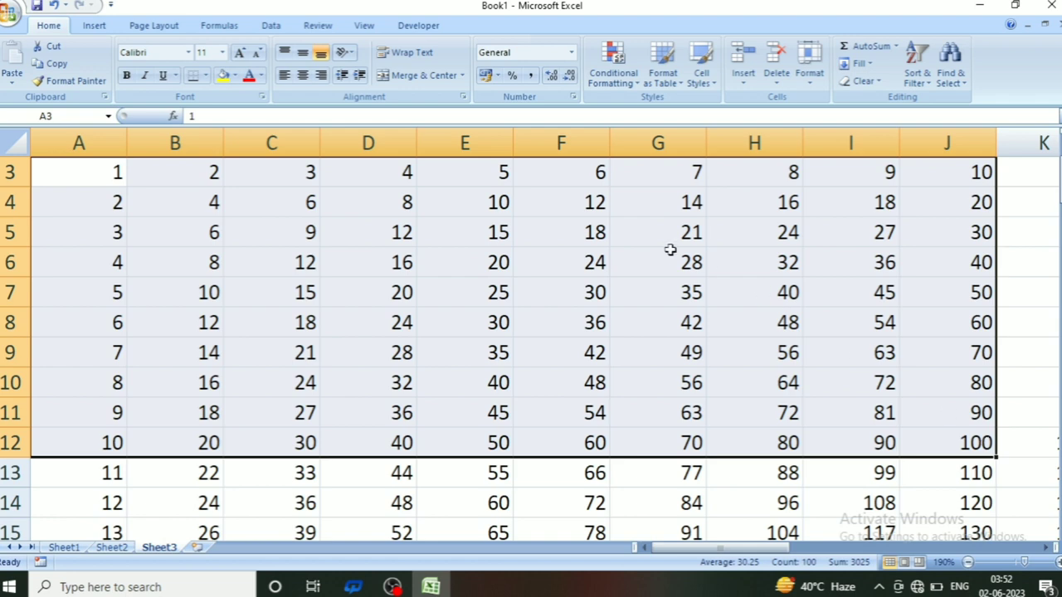
Step: Apply All Borders to A3:J12 and delete the numbers in rows 13–93
click(206, 76)
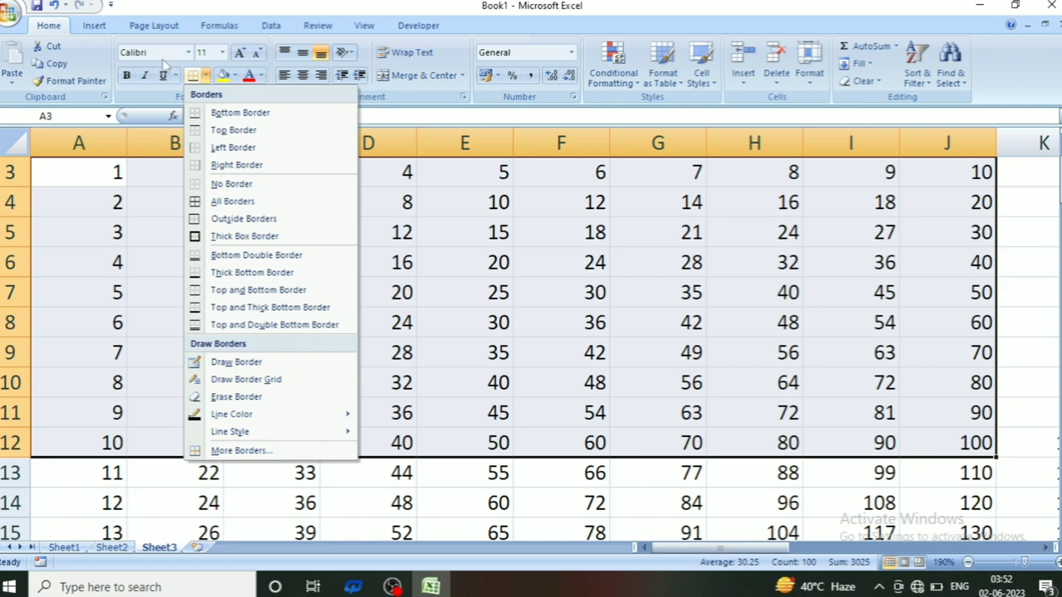
click(207, 204)
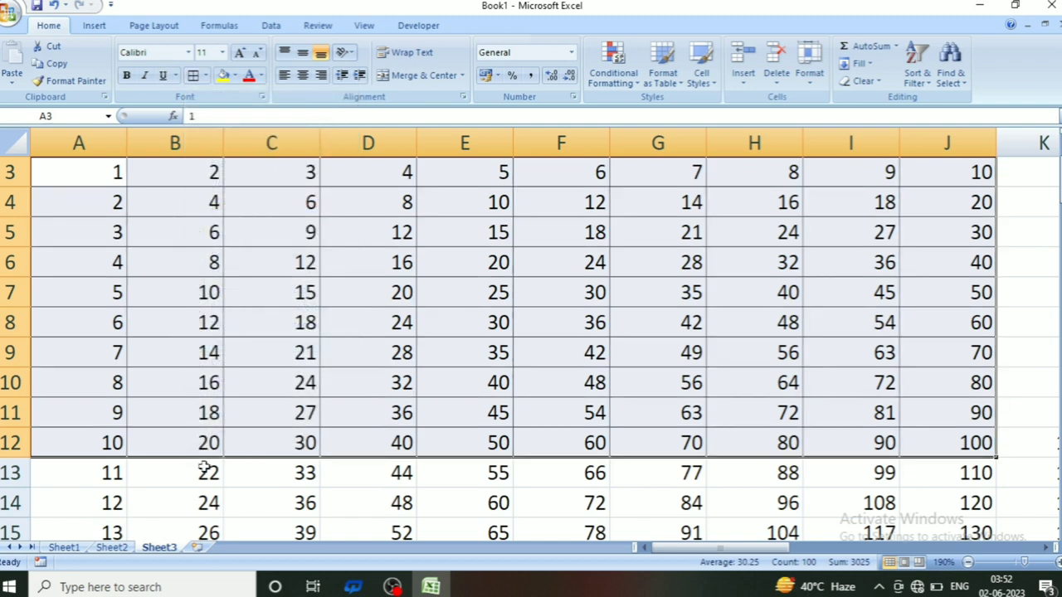
click(98, 475)
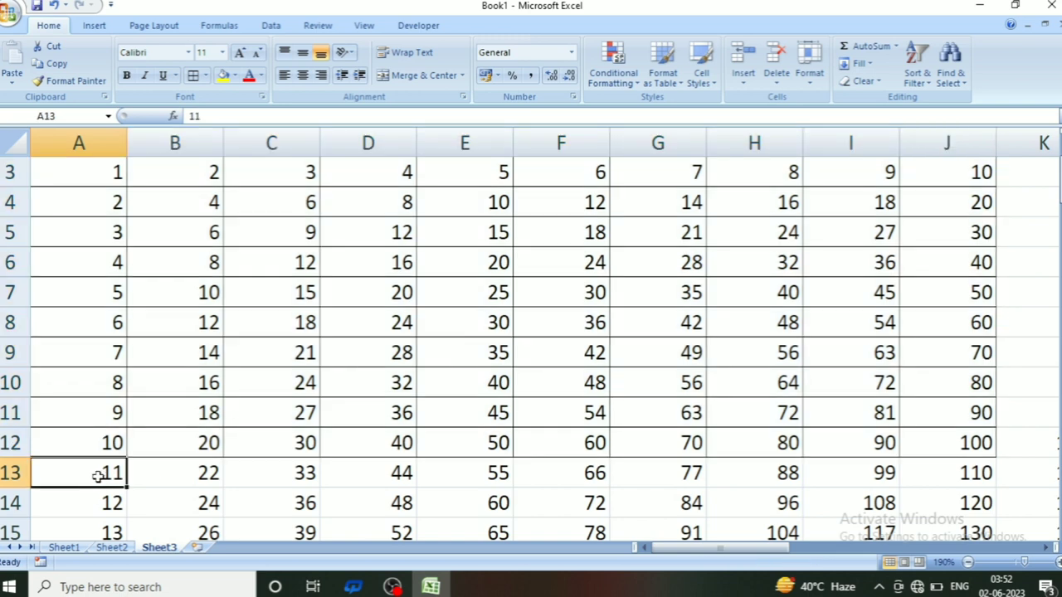
mouse_move(97, 475)
mouse_down()
mouse_move(996, 538)
mouse_move(995, 490)
mouse_up()
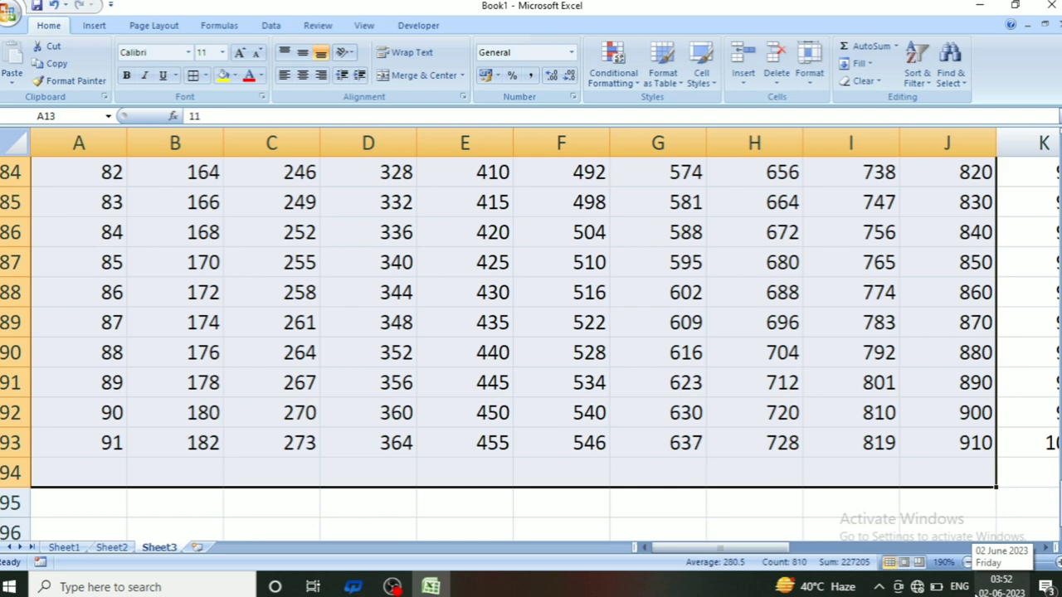
key(Delete)
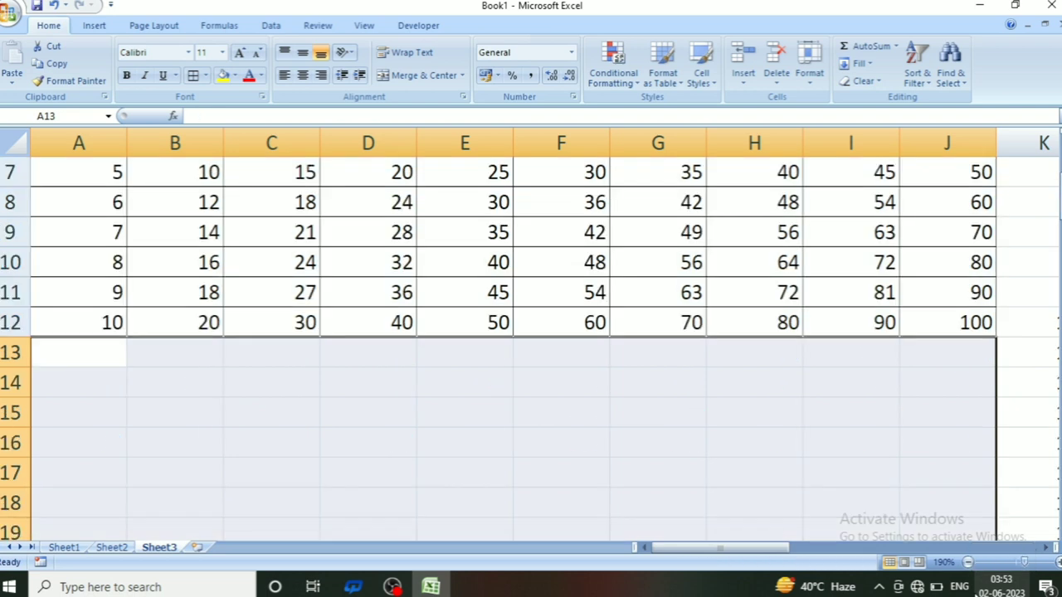
click(78, 321)
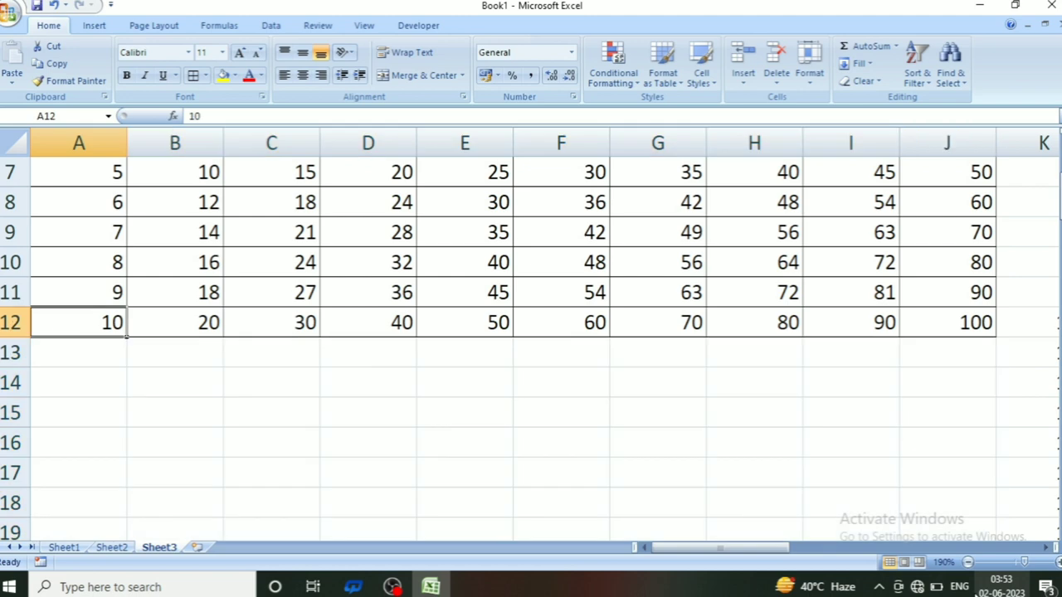
key(Up)
key(Up)
key(Up)
key(Up)
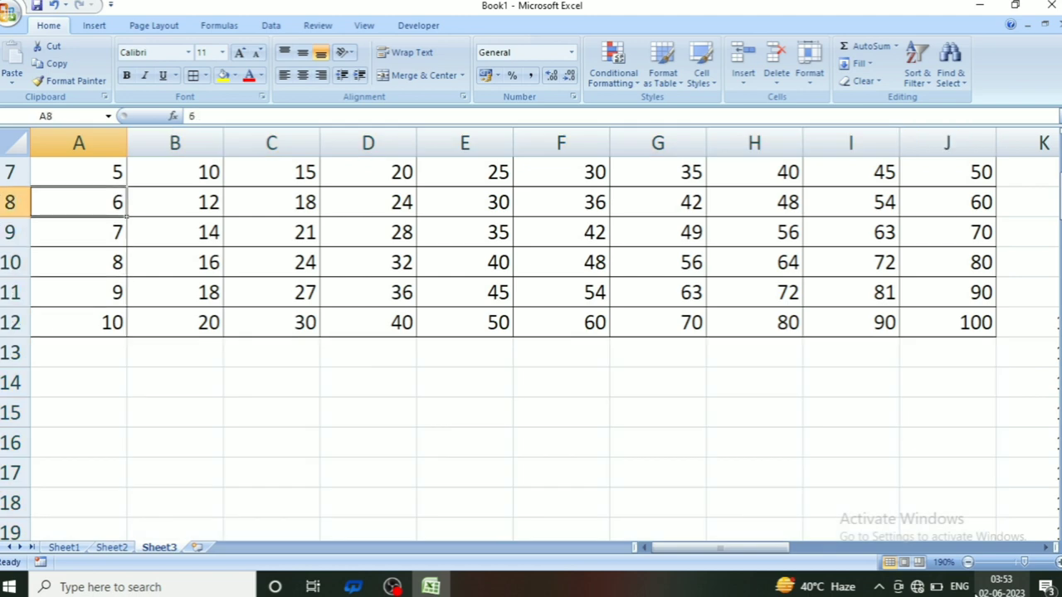
key(Up)
key(Up)
key(Up)
key(Up)
key(Up)
key(Up)
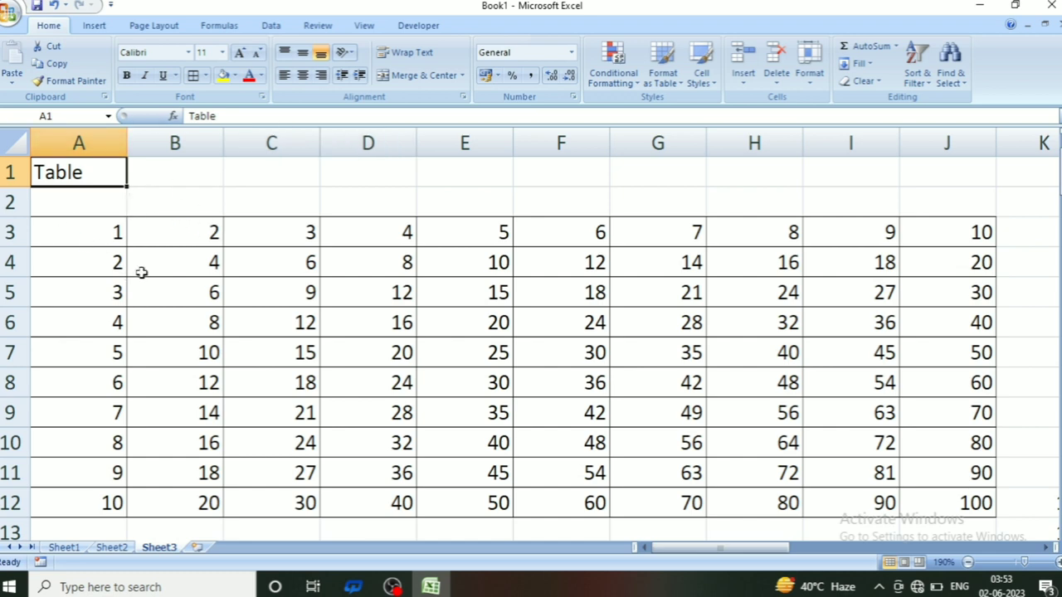
Step: Delete the table's numbers and the Table title from the sheet
click(116, 243)
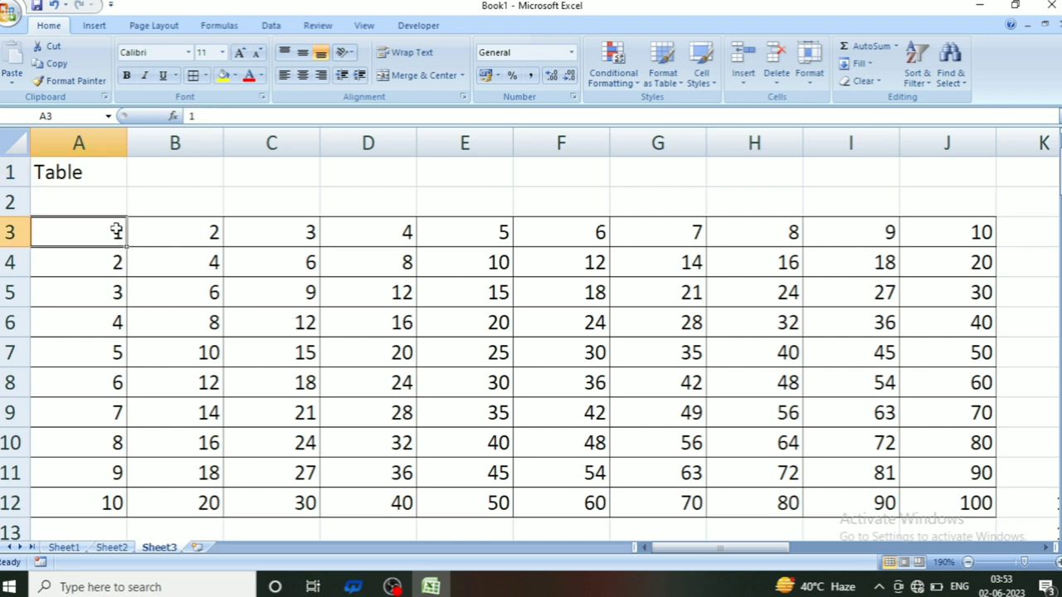
click(85, 203)
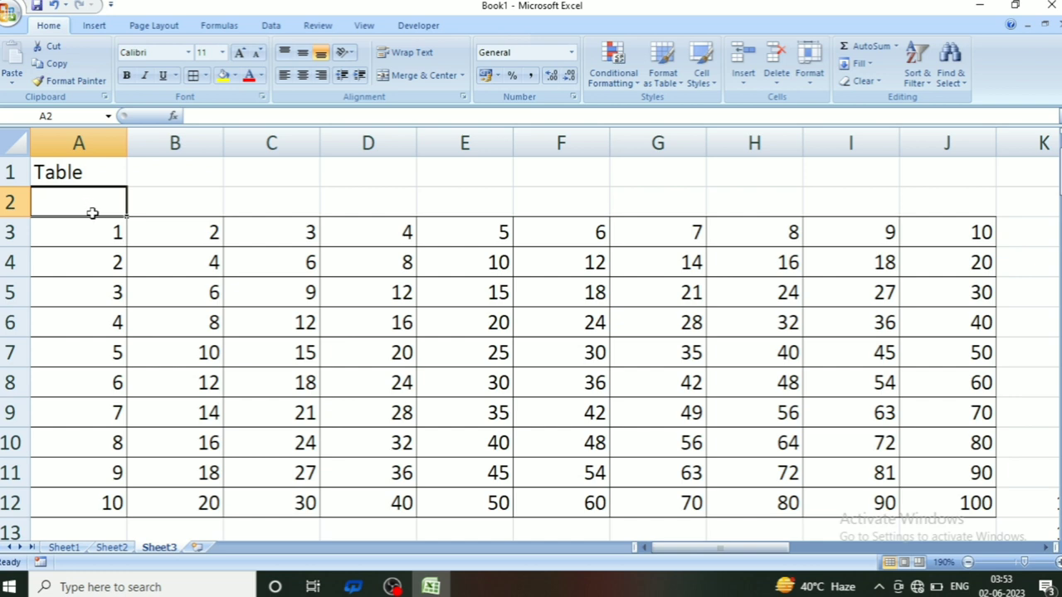
drag(86, 201, 1050, 547)
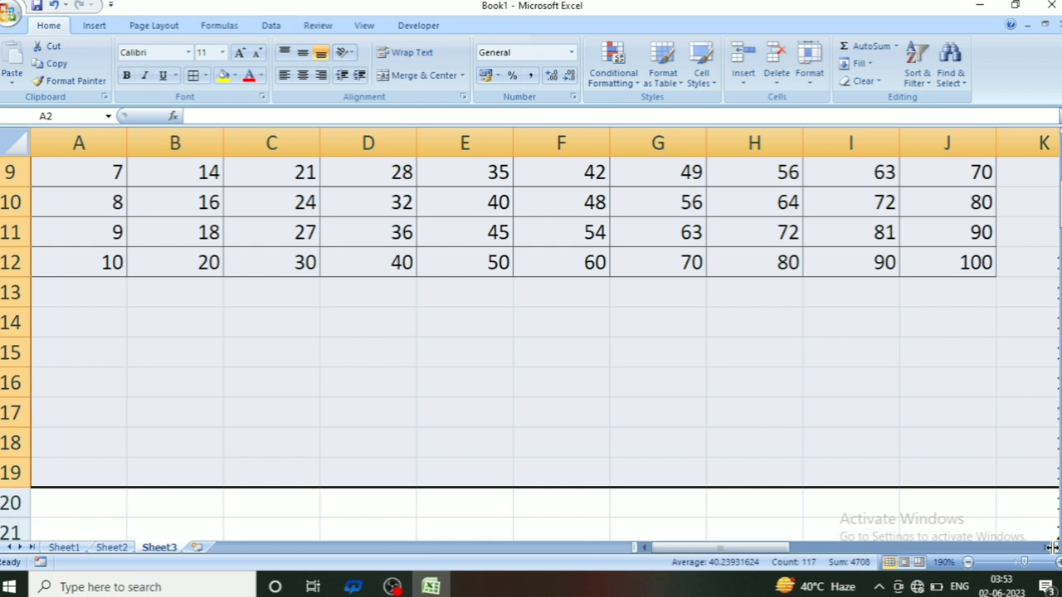
key(Delete)
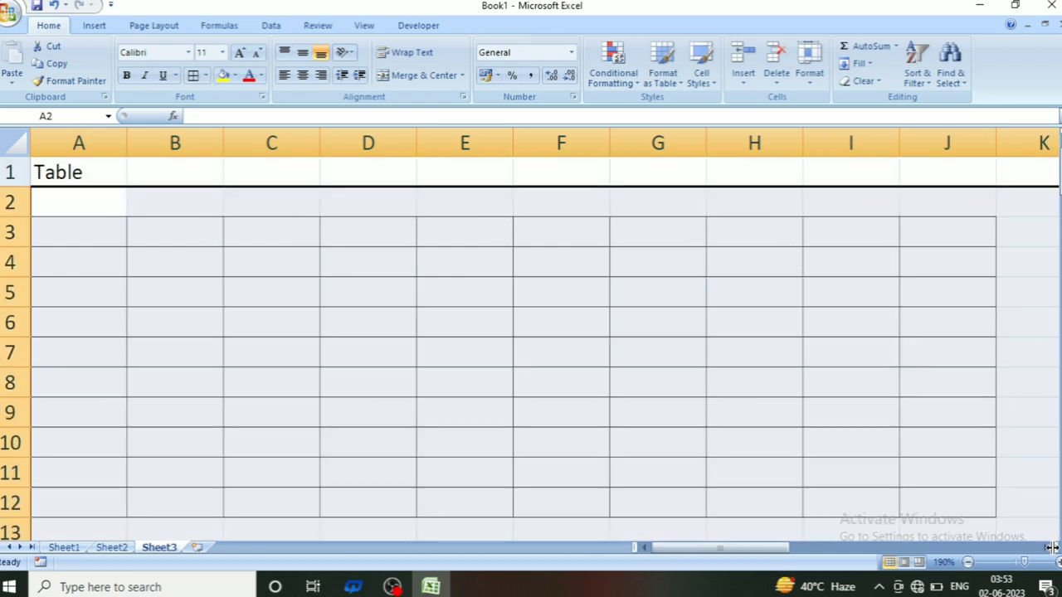
key(ctrl+a)
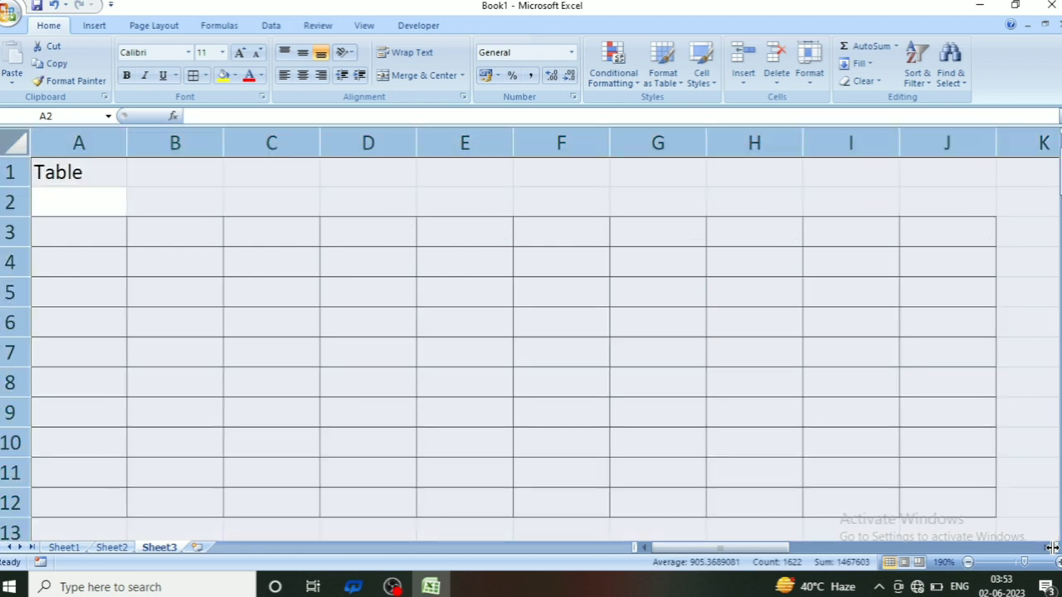
key(Delete)
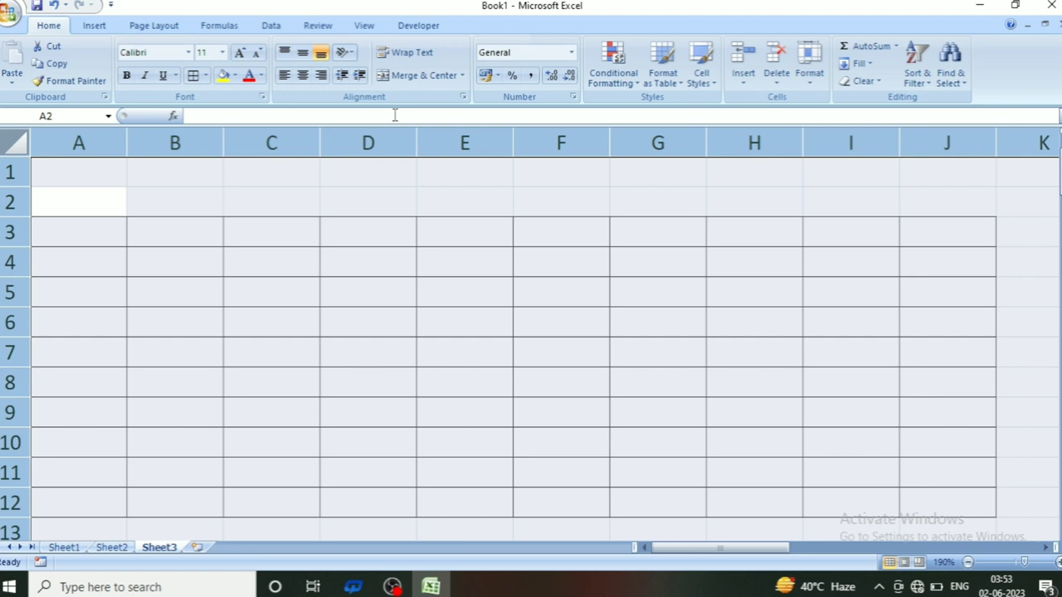
Step: Remove all cell borders with No Border
click(205, 75)
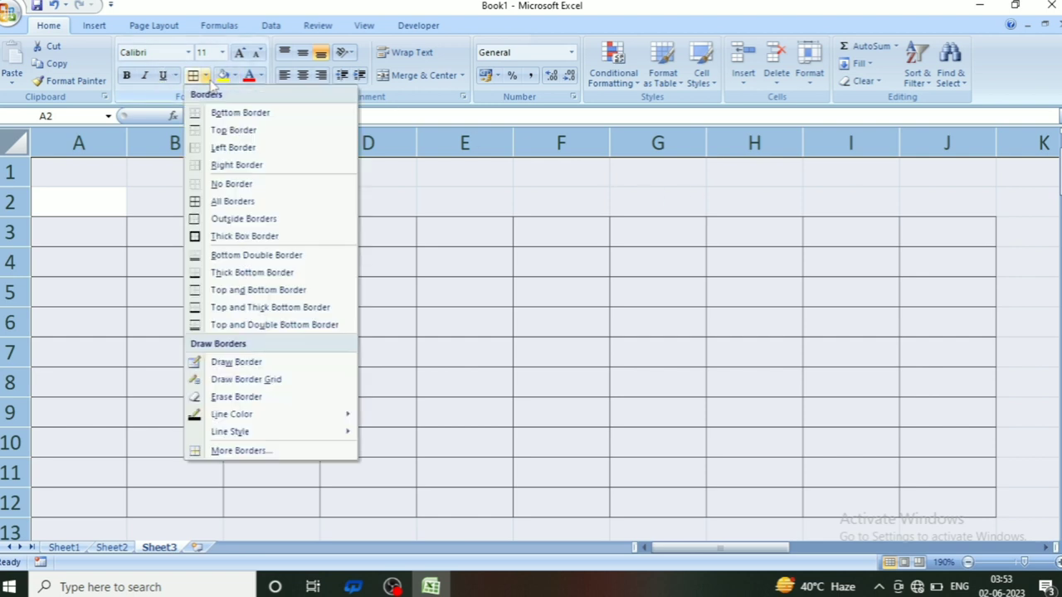
click(238, 184)
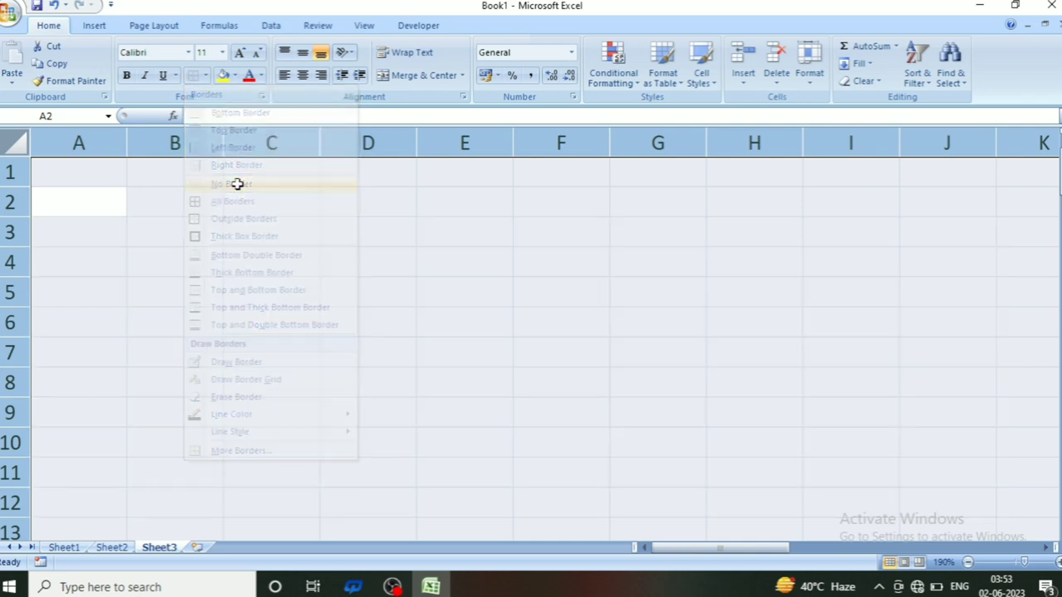
click(215, 263)
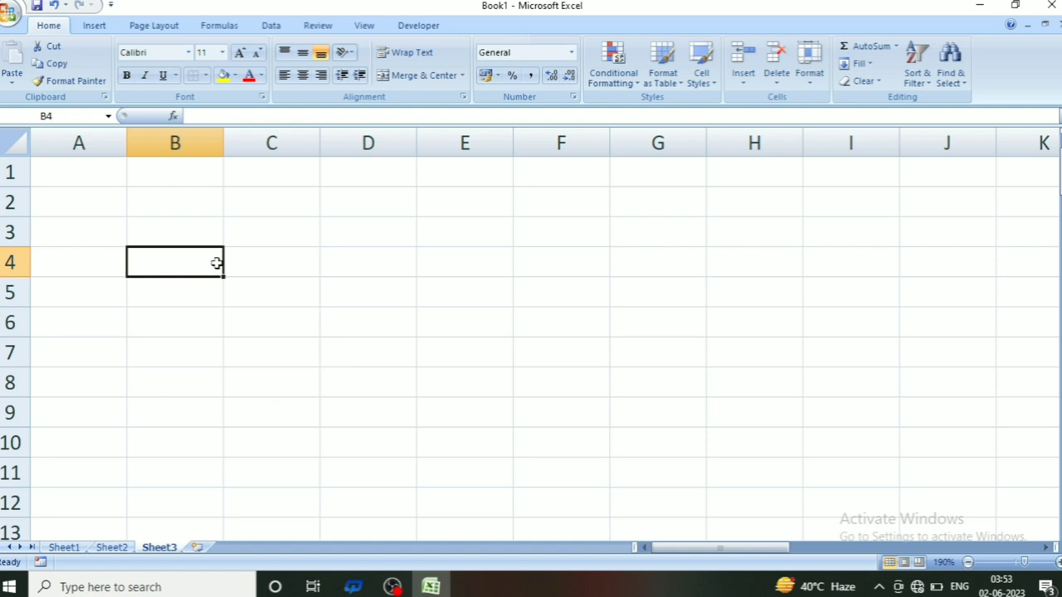
key(shift)
key(shift)
key(shift)
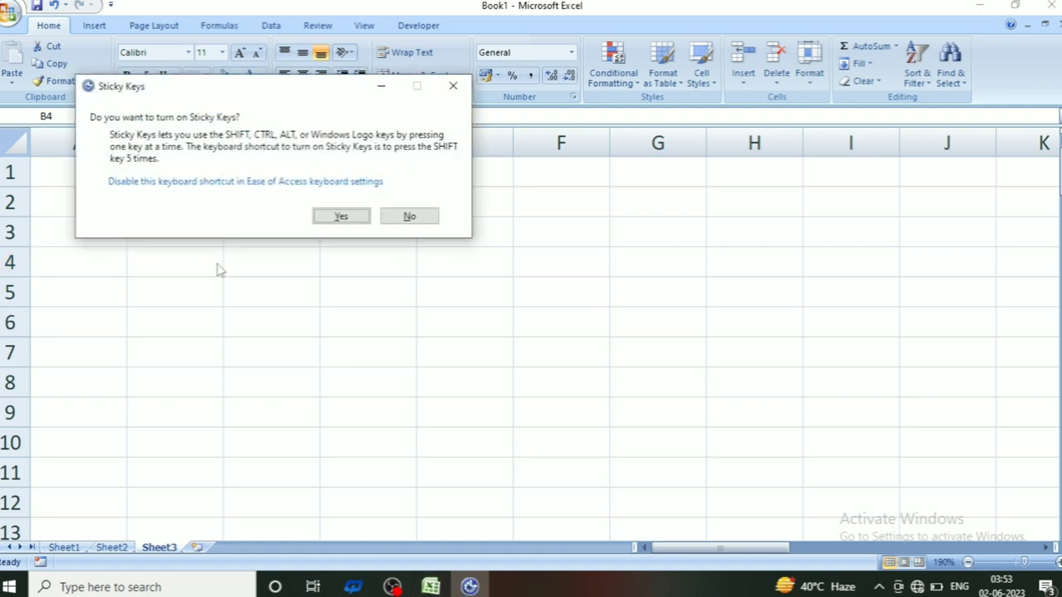
key(shift+Tab)
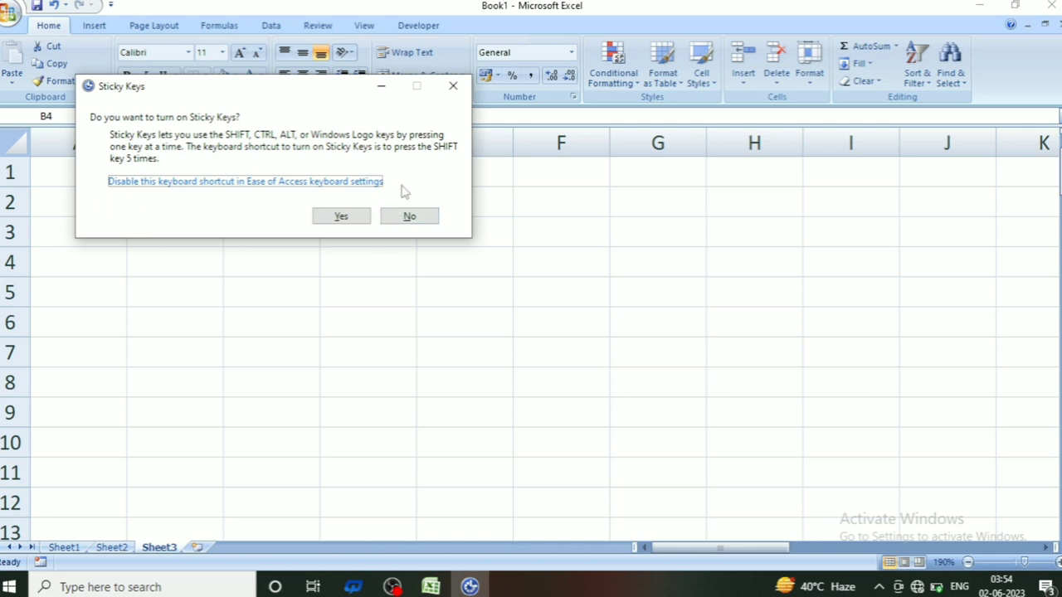
key(Escape)
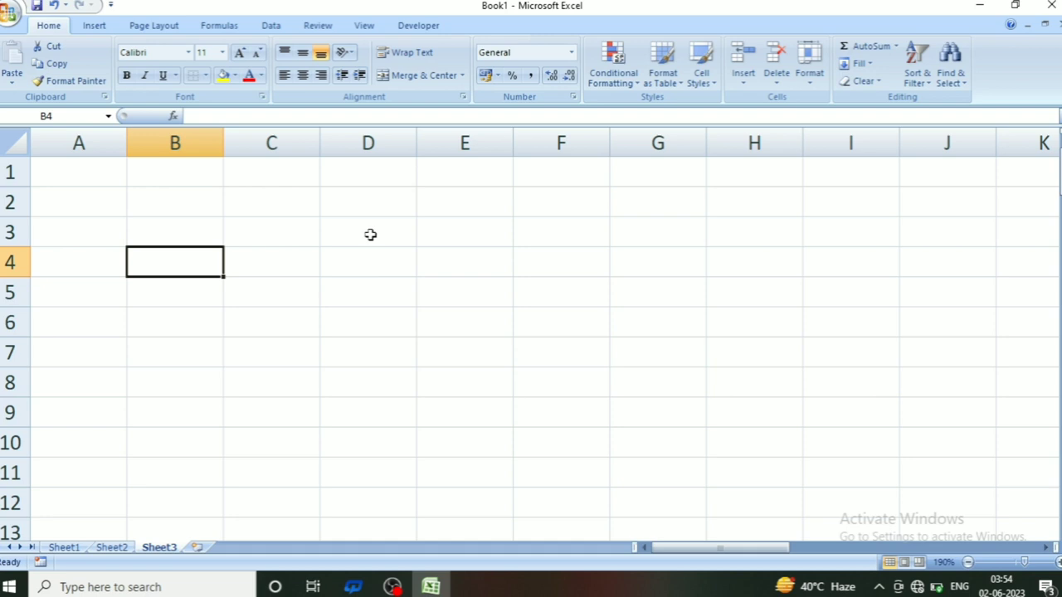
key(Up)
key(Up)
key(Up)
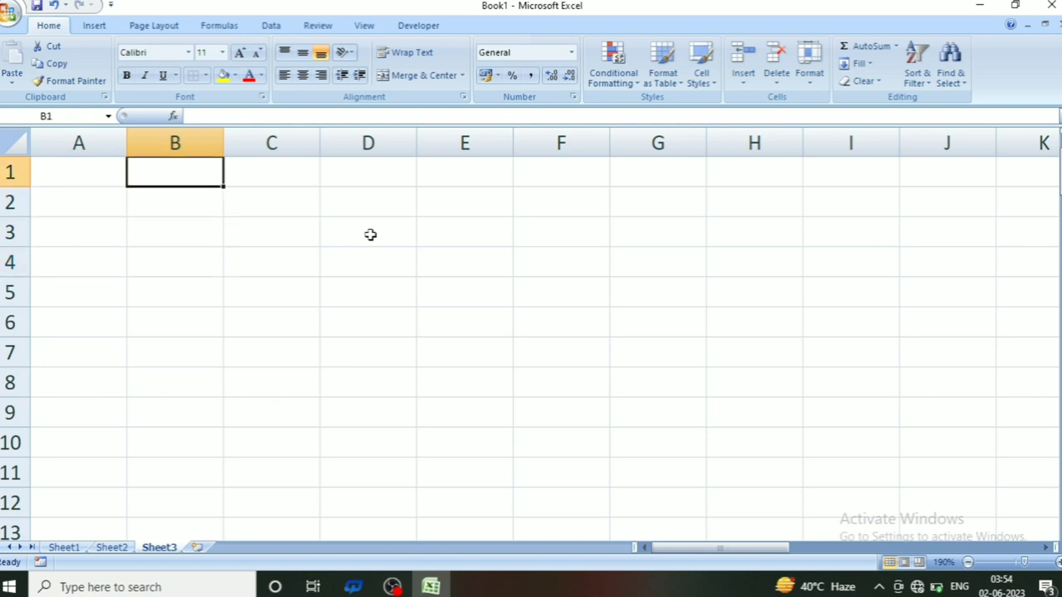
Step: Enter the Marksheet title in A1 and the sr no. heading in A2
key(Left)
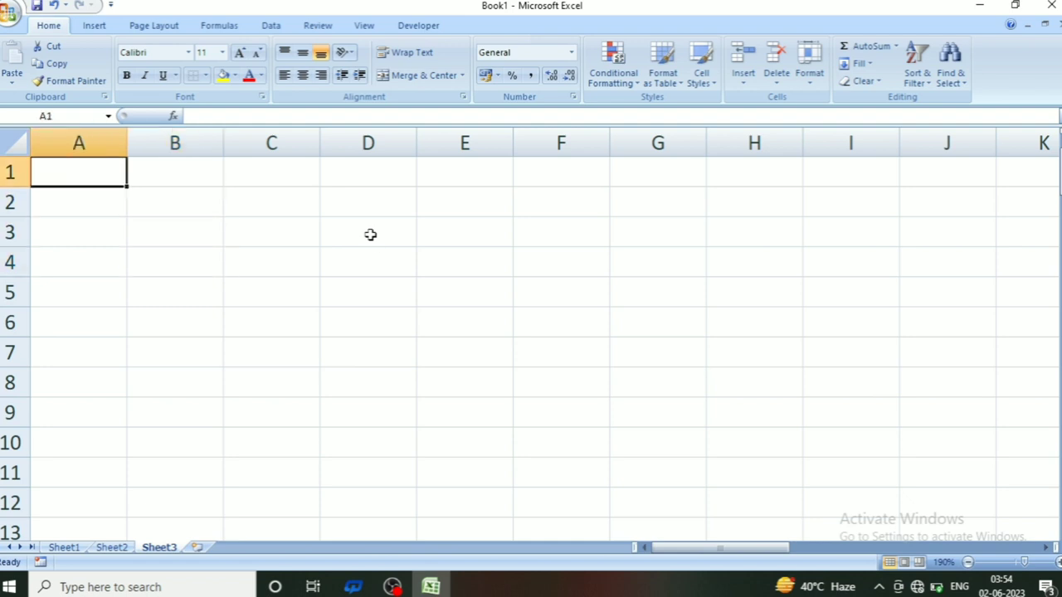
text(<a)
key(BackSpace)
key(BackSpace)
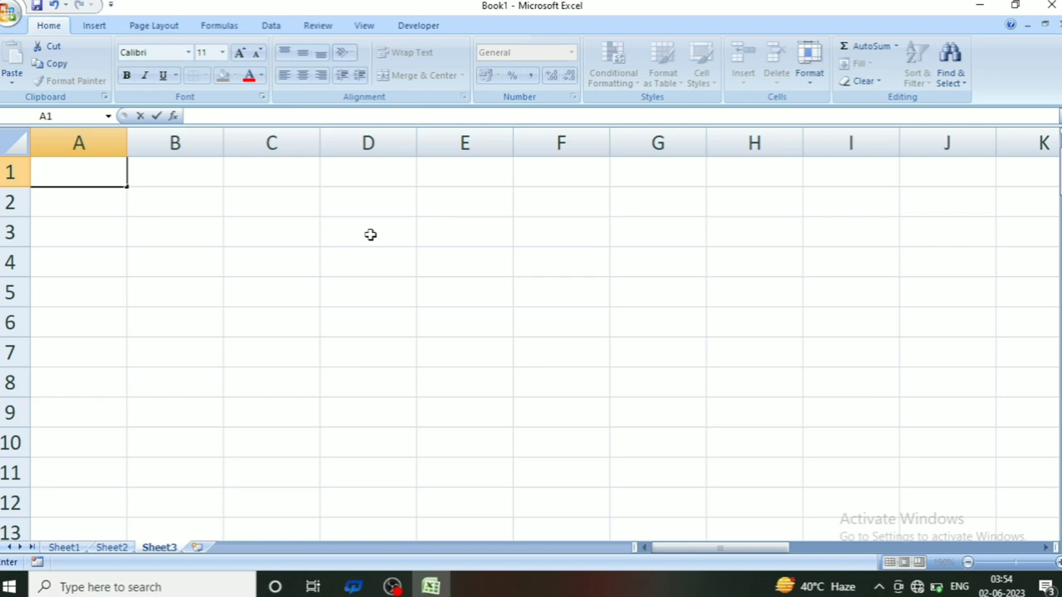
text(<)
key(BackSpace)
text(M)
text(arks)
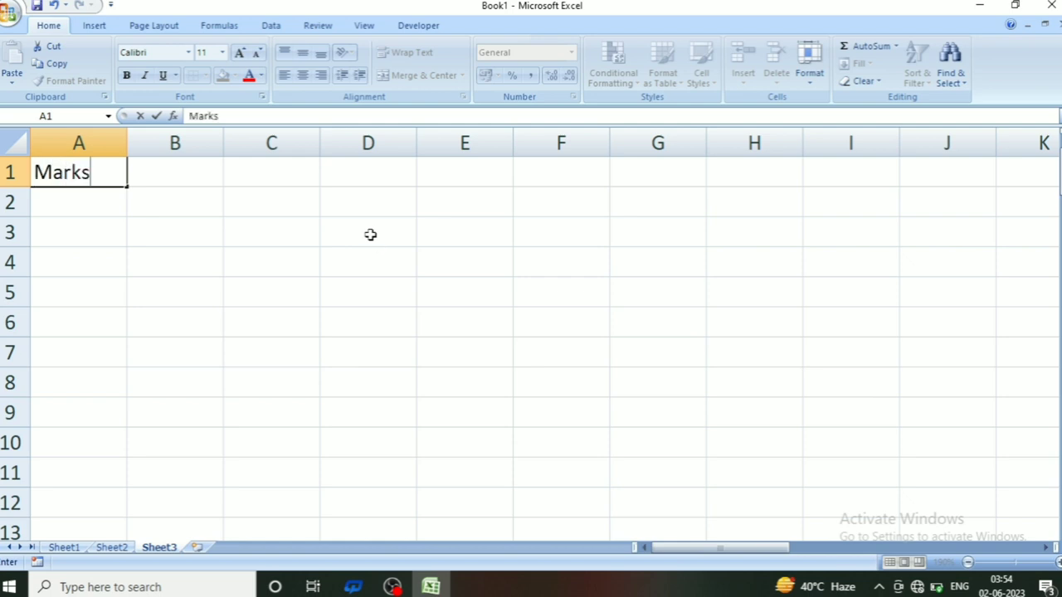
text(heet)
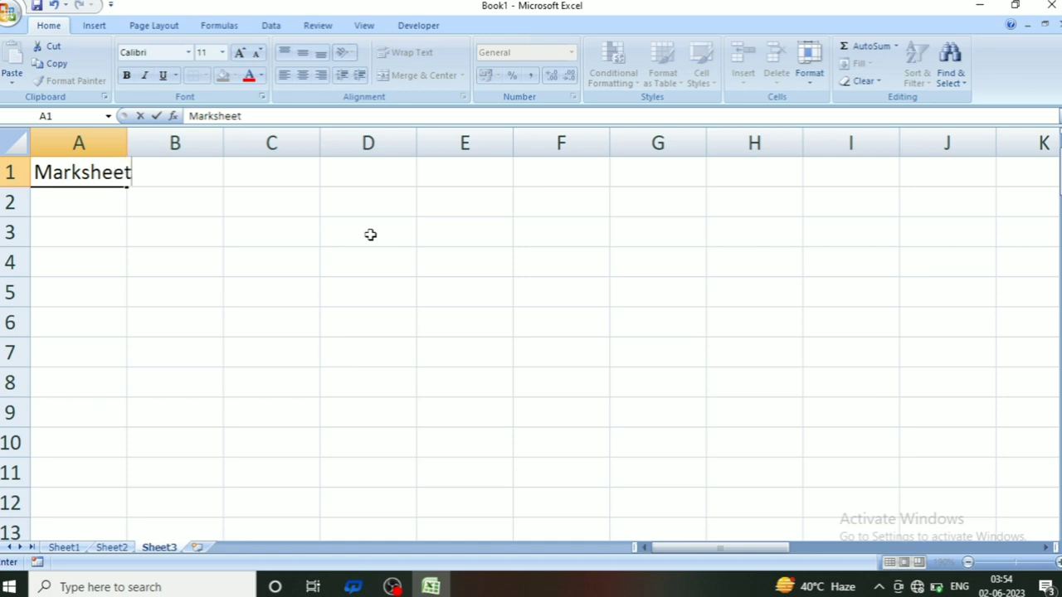
key(Return)
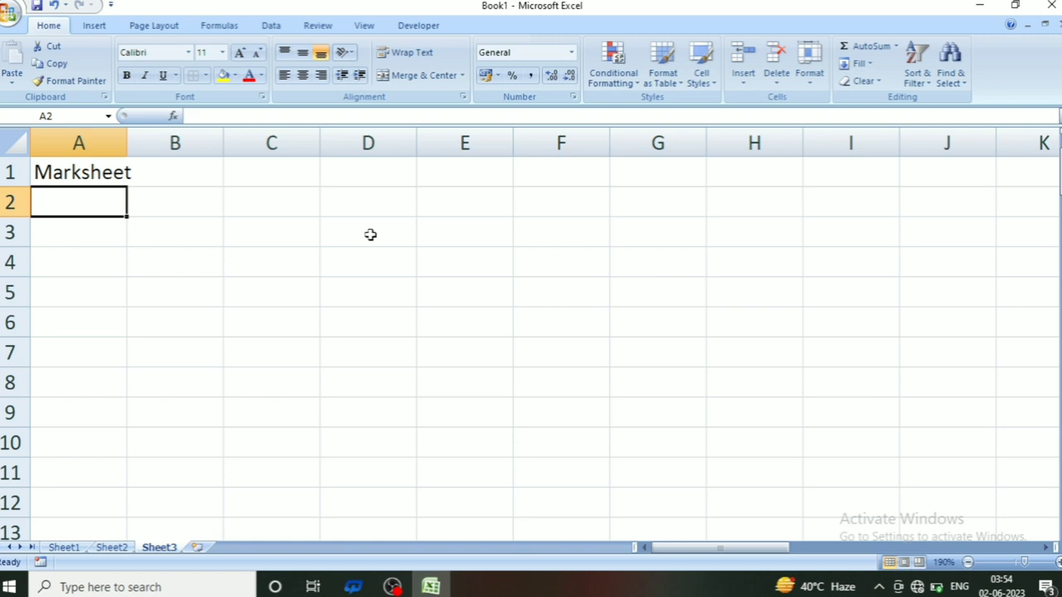
text(sr )
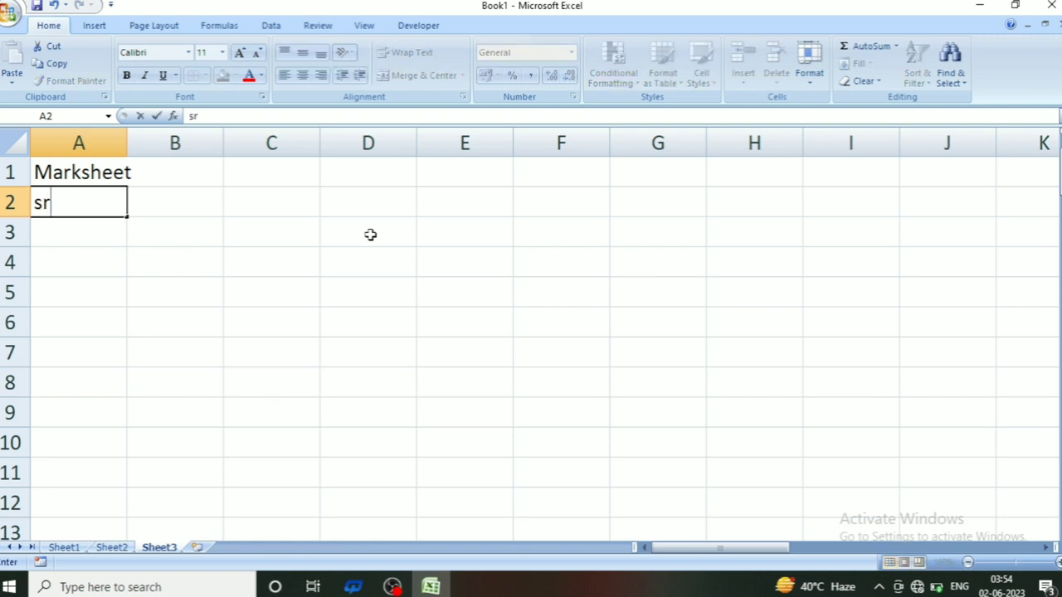
text(no)
text(.)
key(Return)
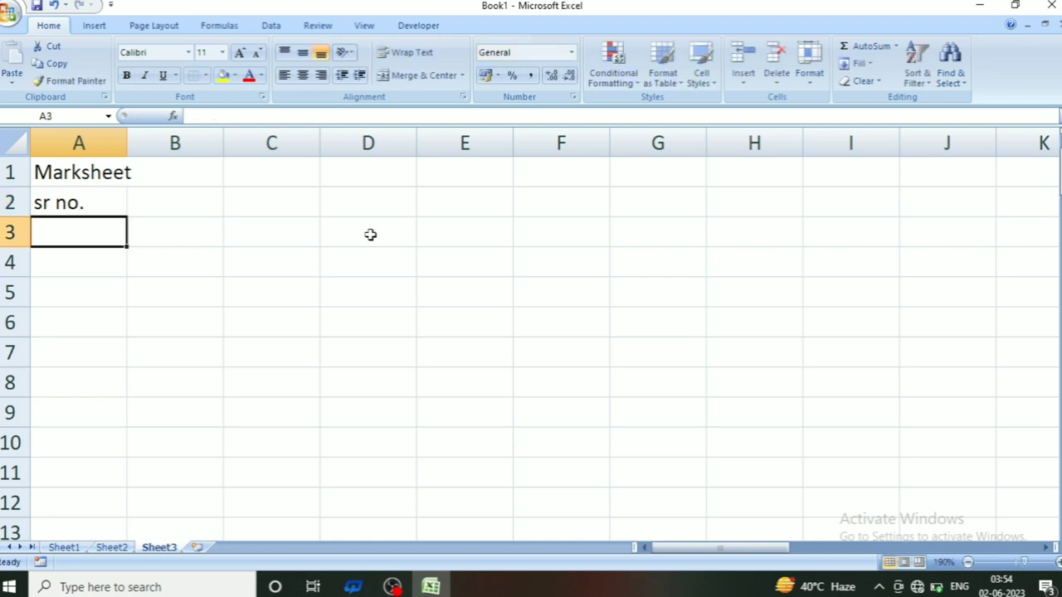
Step: Number A3:A11 from 1 to 9 using the fill handle, then type Name in B2
text(12)
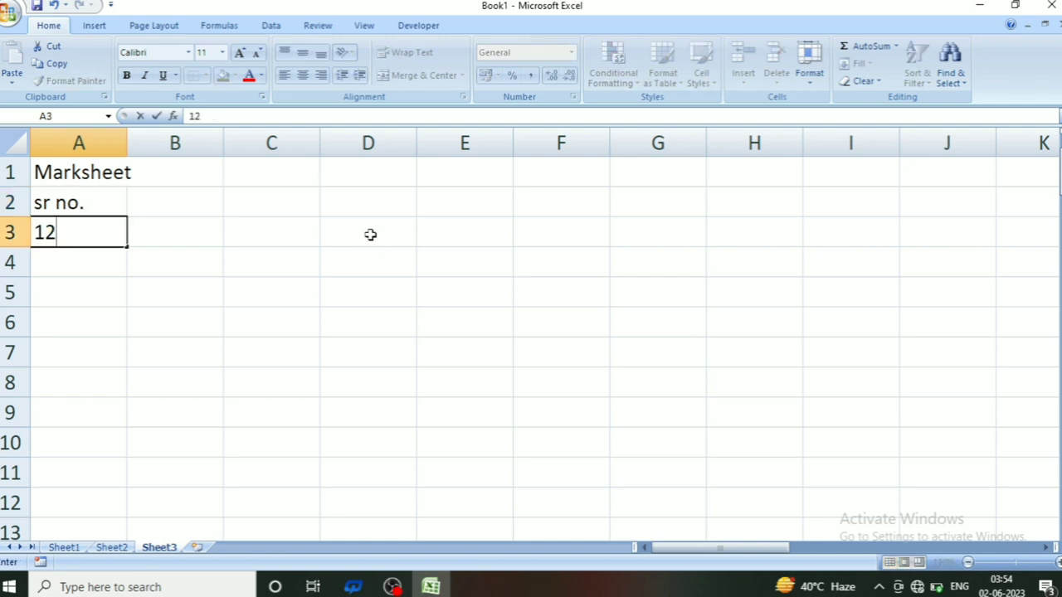
key(BackSpace)
key(Return)
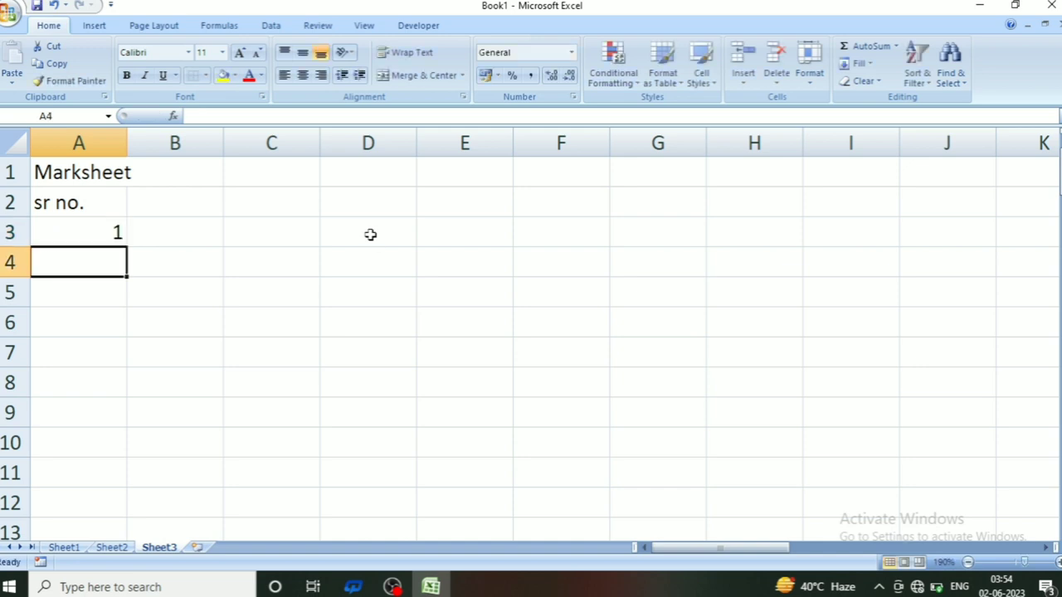
text(2)
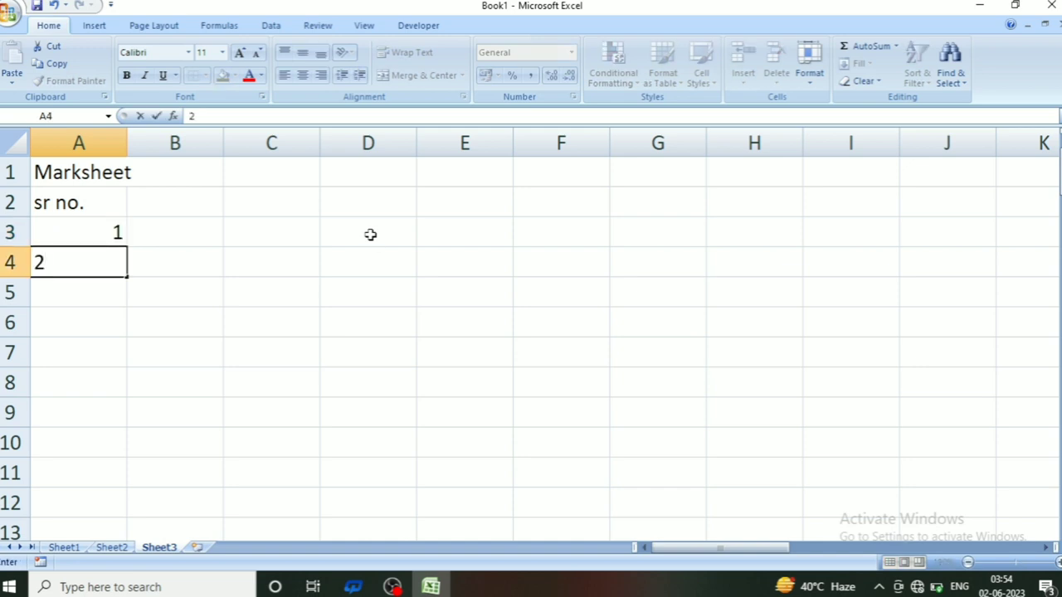
click(83, 224)
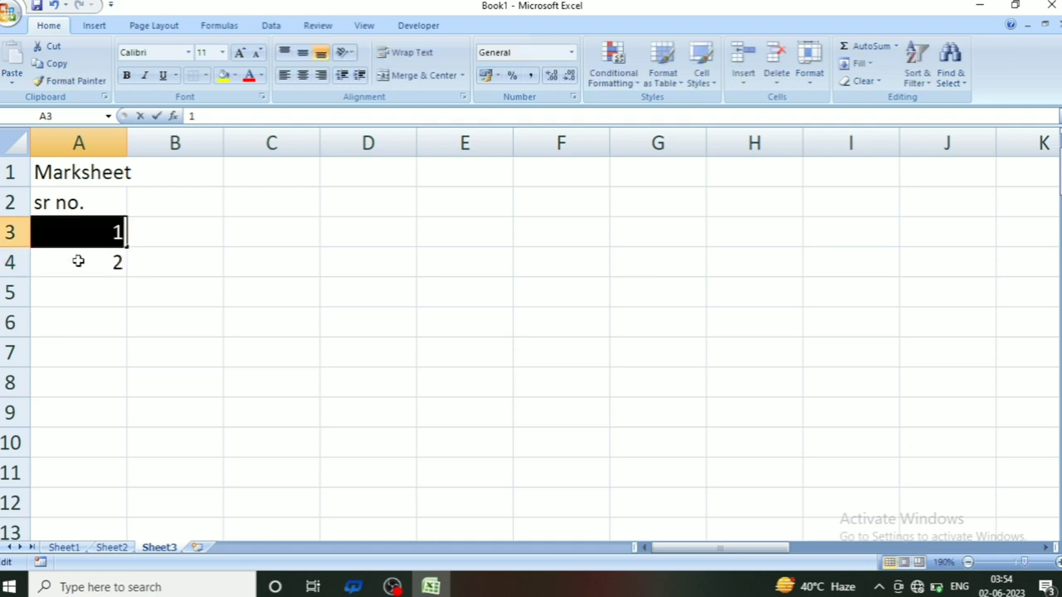
double_click(83, 242)
drag(84, 257, 85, 237)
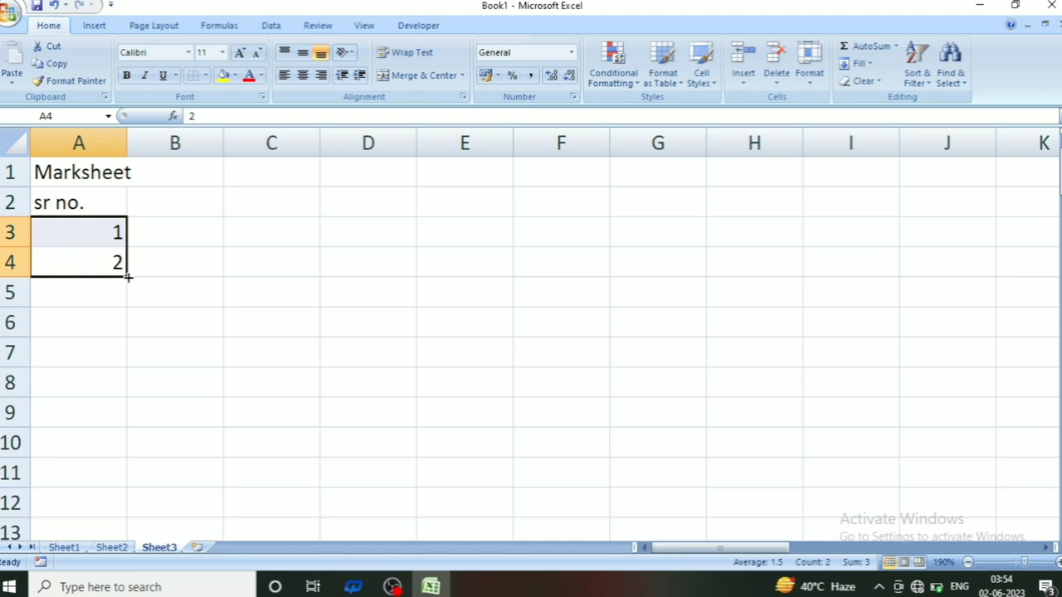
drag(129, 278, 86, 488)
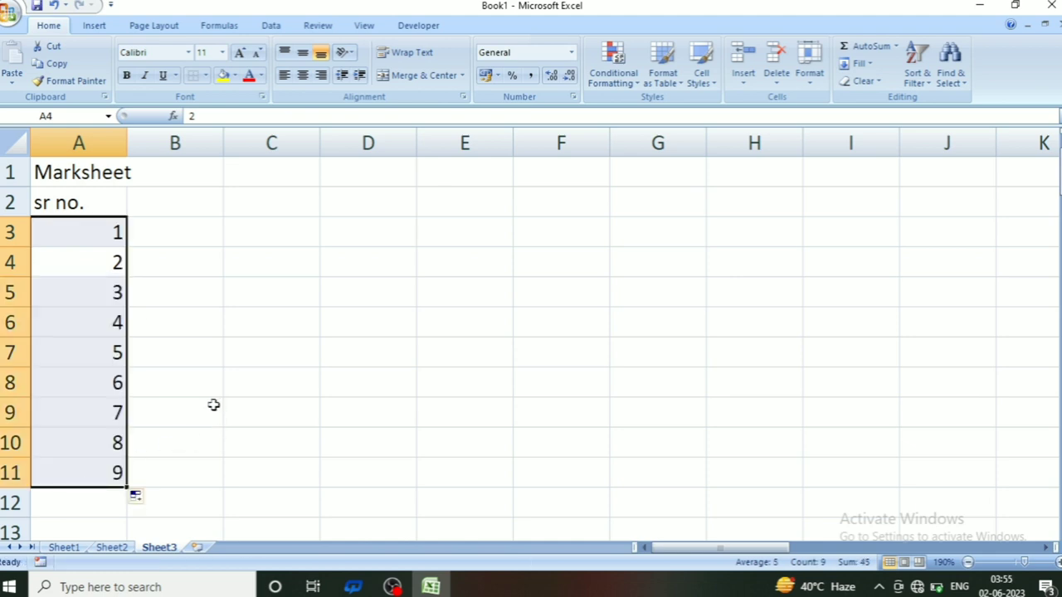
click(173, 209)
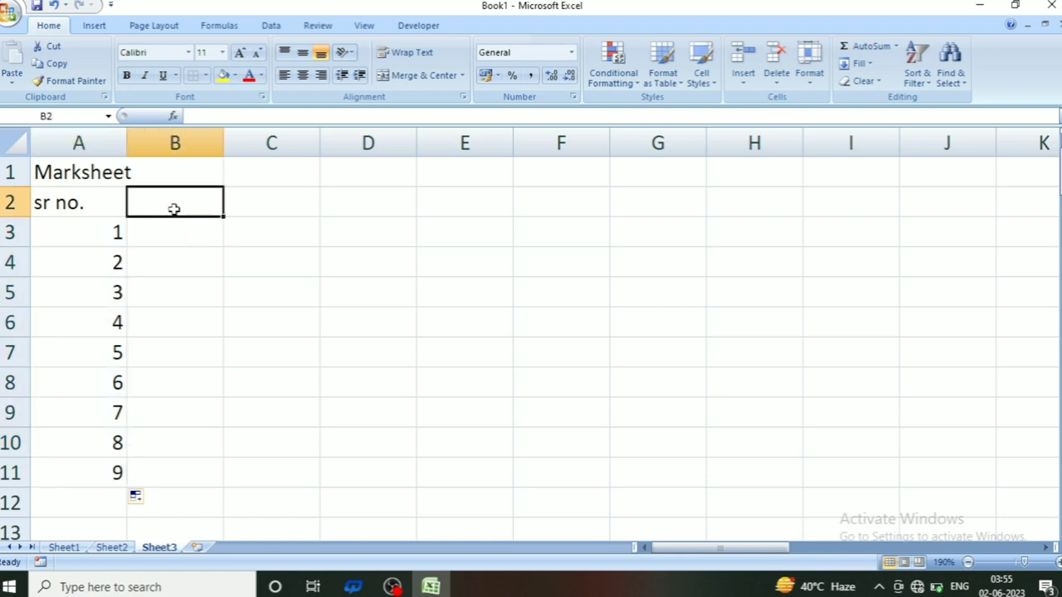
text(Name)
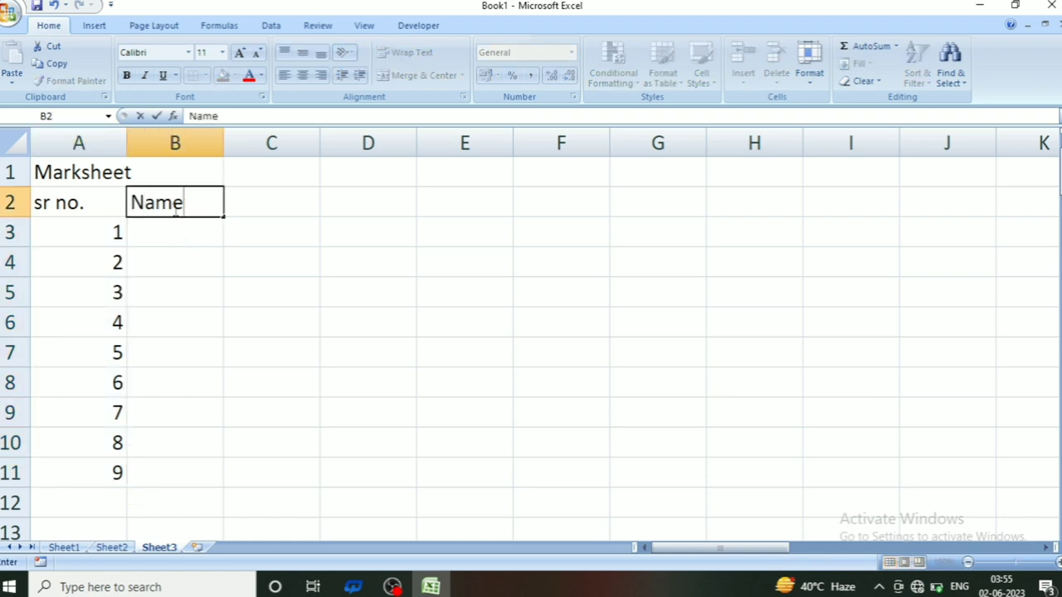
Step: Confirm the Name heading and enter the first three student names in B3:B5
key(Tab)
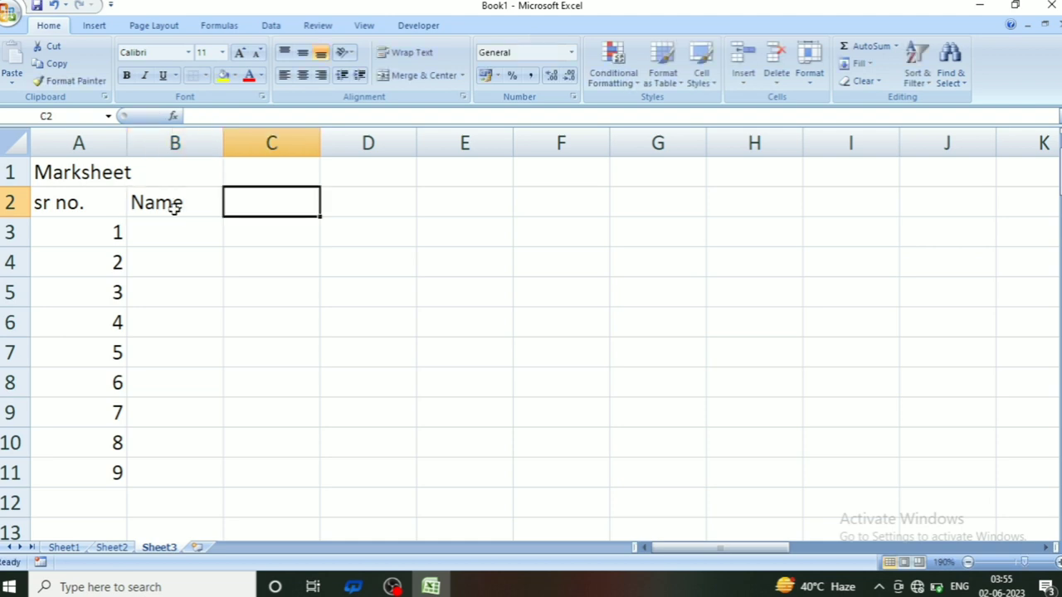
key(Down)
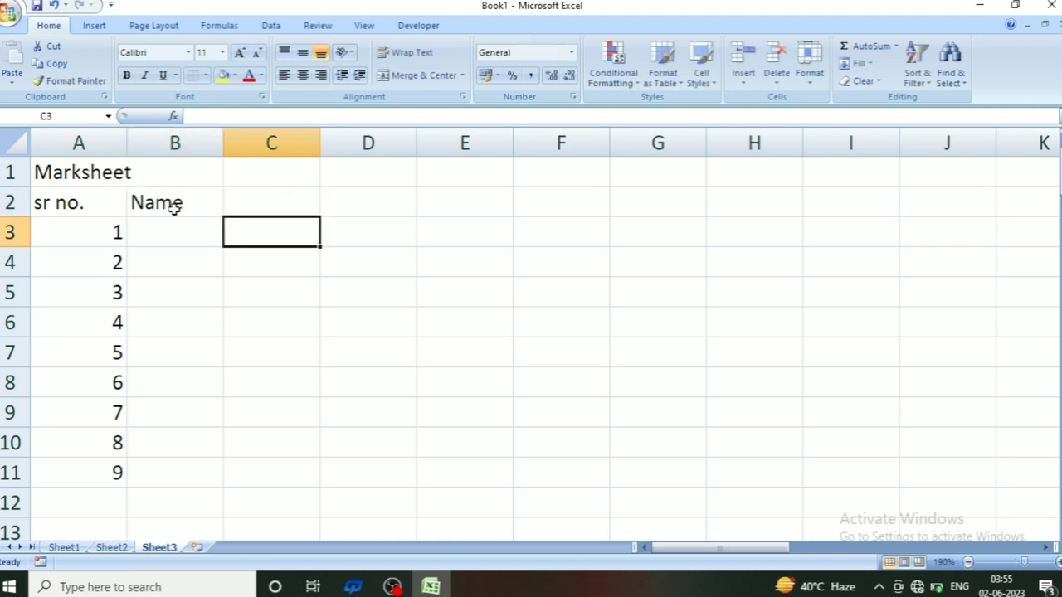
key(Left)
text(t)
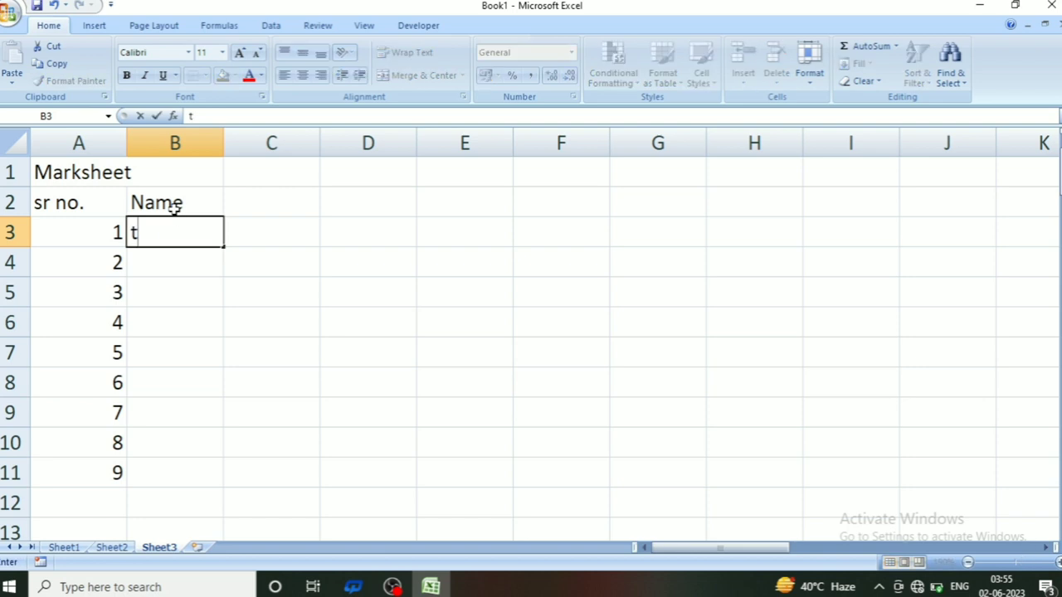
text(o)
key(BackSpace)
key(BackSpace)
text(t)
key(BackSpace)
text(rohan)
key(Return)
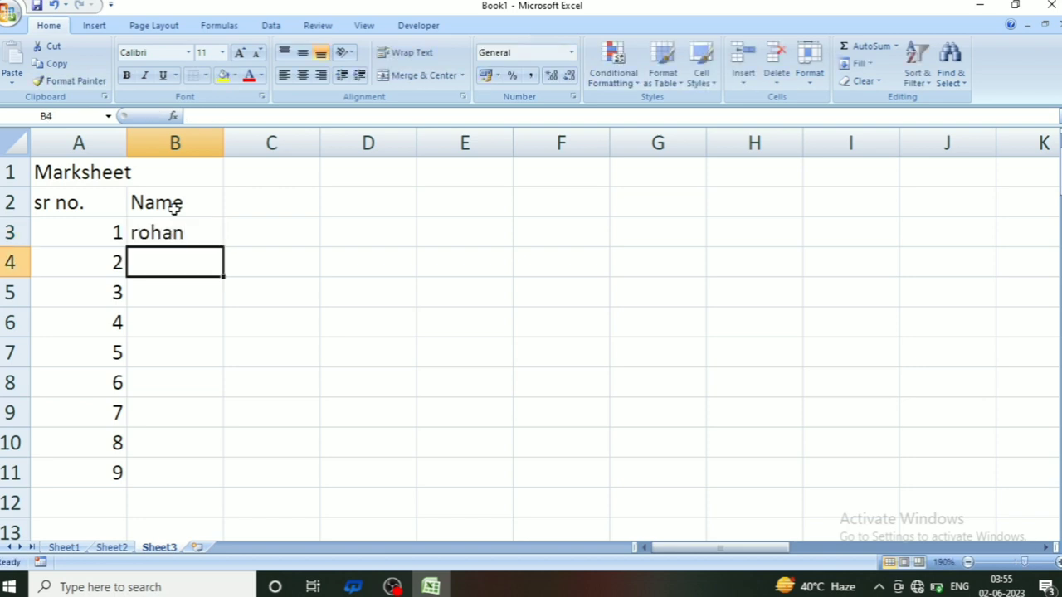
text(Mohan)
key(Return)
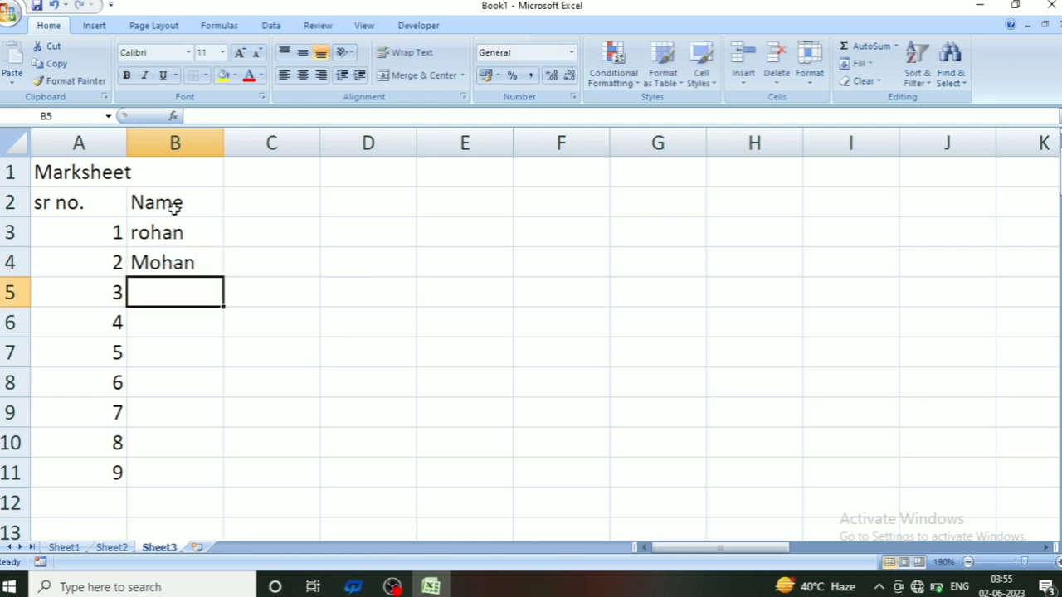
text(sohan)
key(Return)
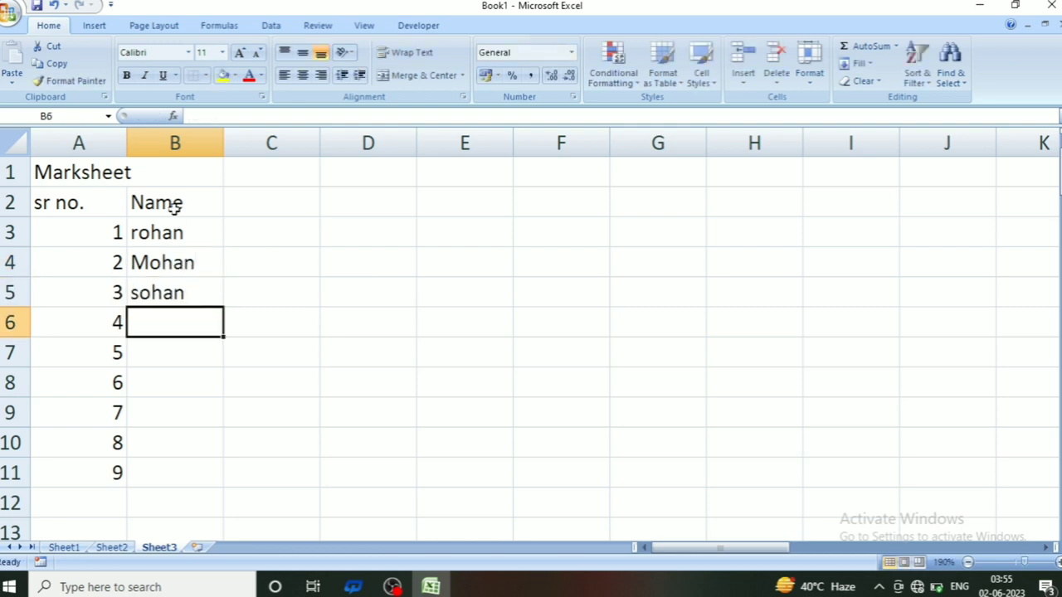
Step: Enter the remaining three student names in B6:B8
text(ajay)
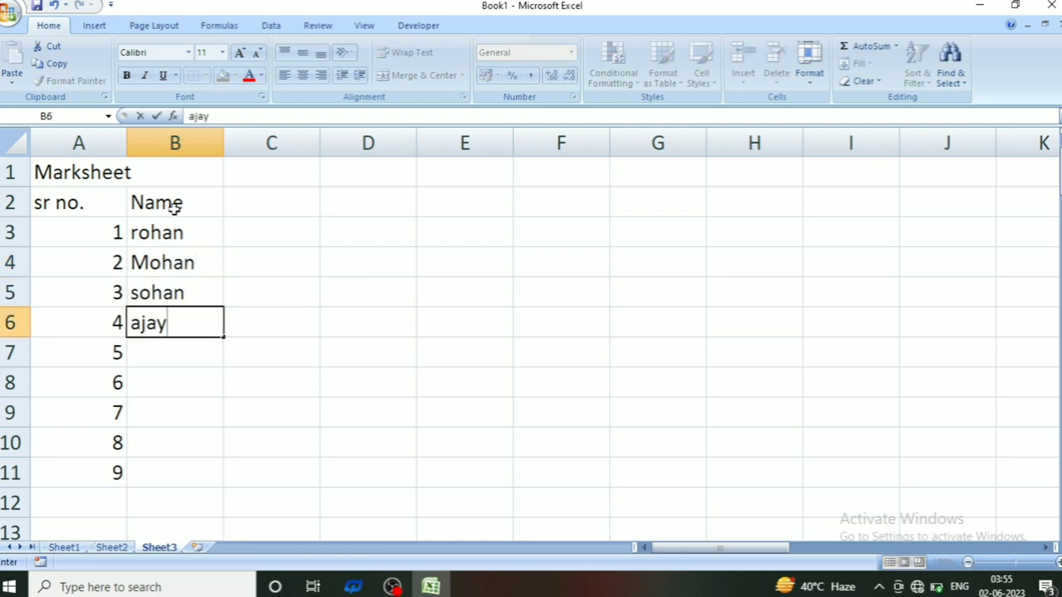
key(Return)
text(amit)
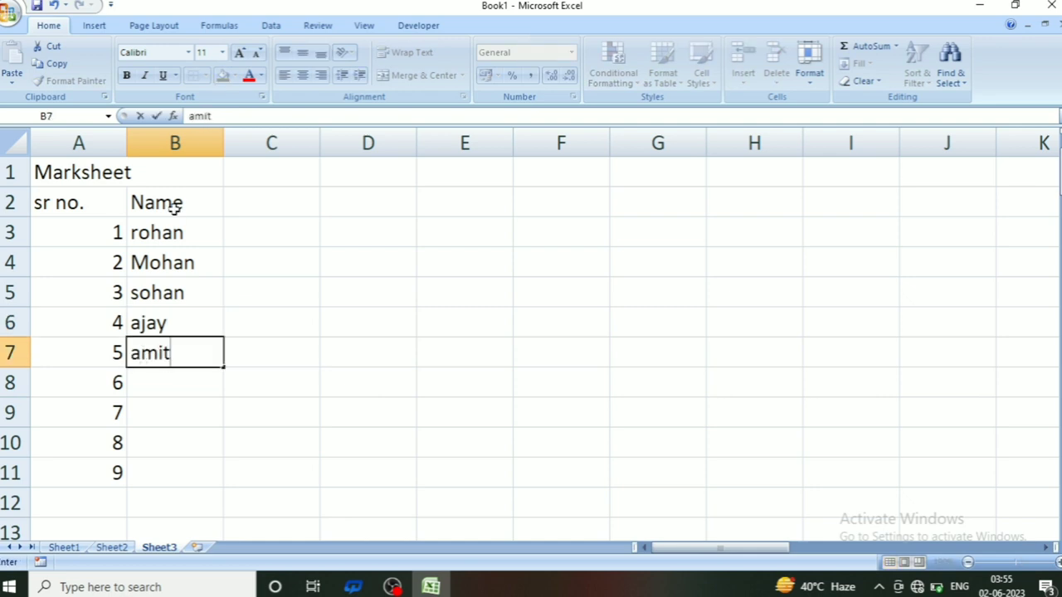
key(Return)
text(ank)
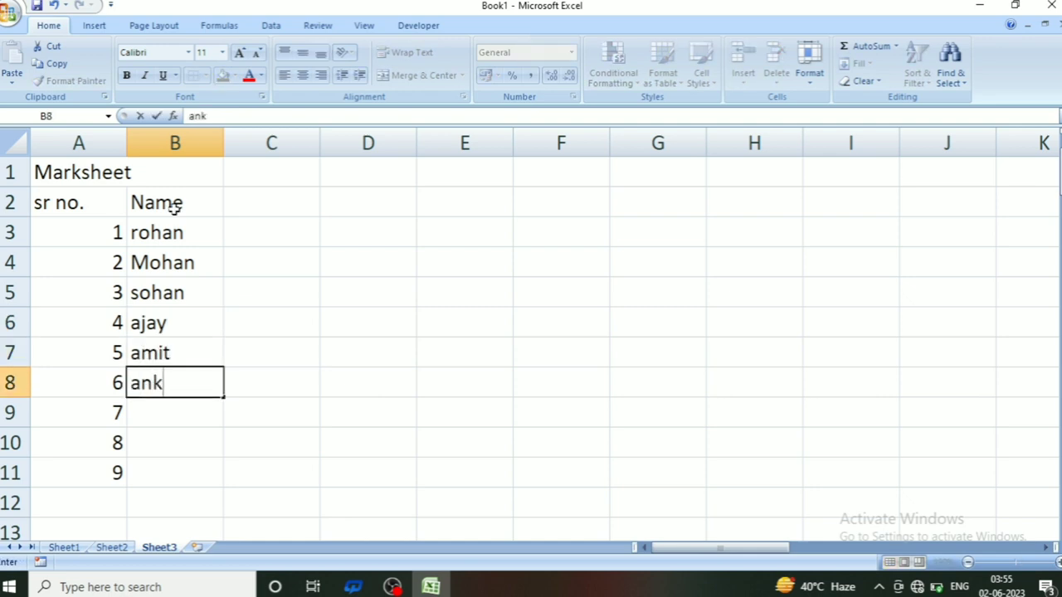
text(it)
key(Return)
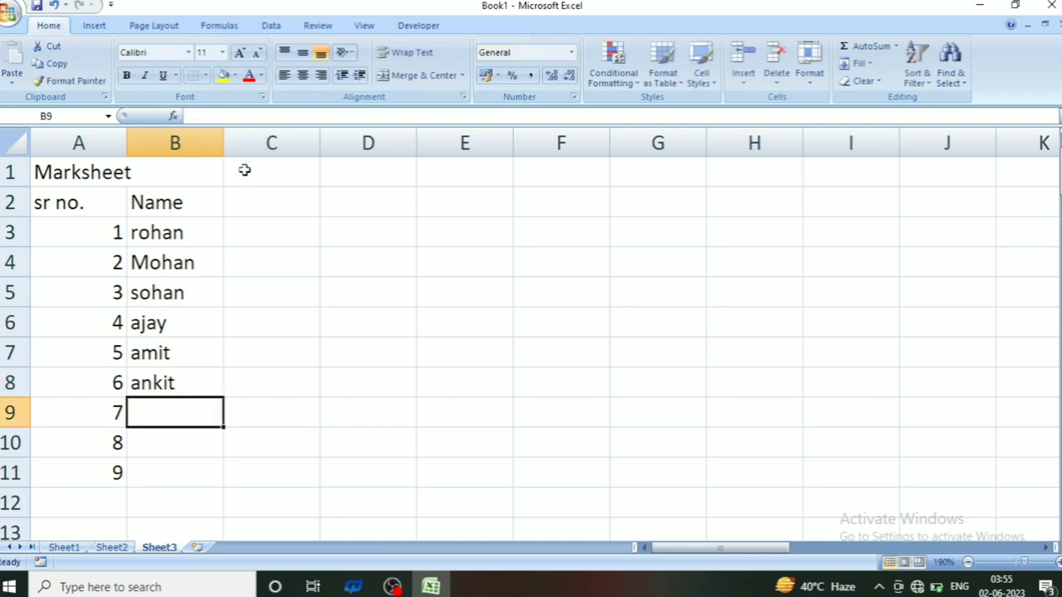
Step: Type the Hindi and eng subject headings in C2 and D2
click(254, 193)
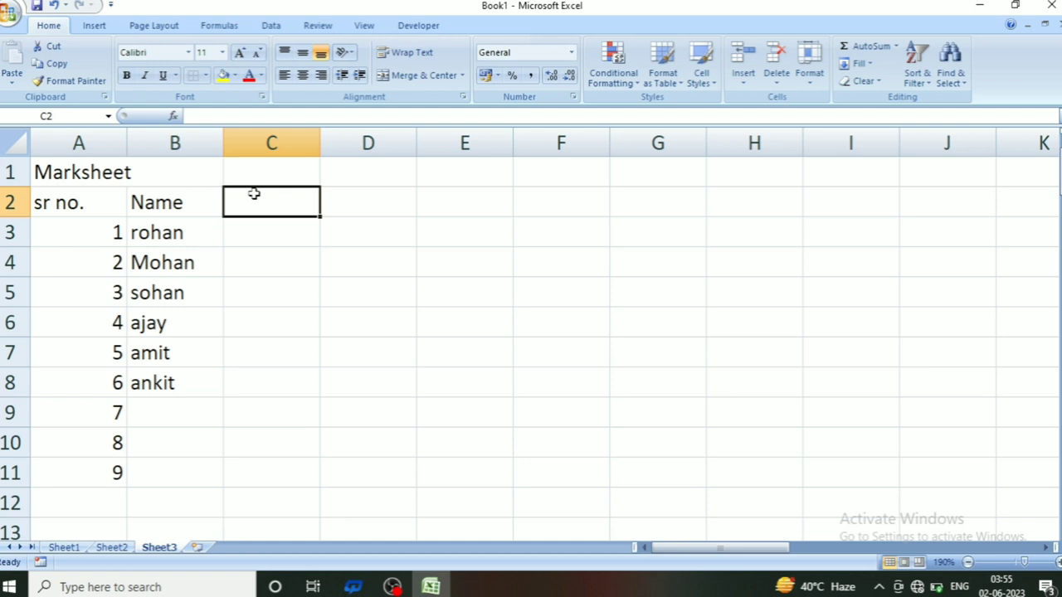
text(s)
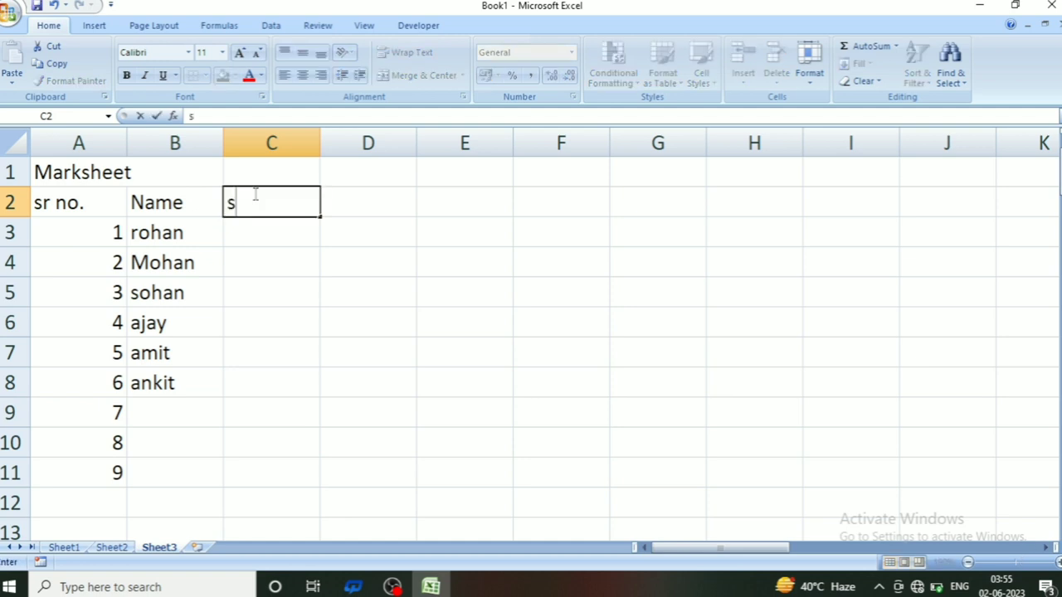
text(j)
key(BackSpace)
key(BackSpace)
text(Hind)
text(i)
key(Tab)
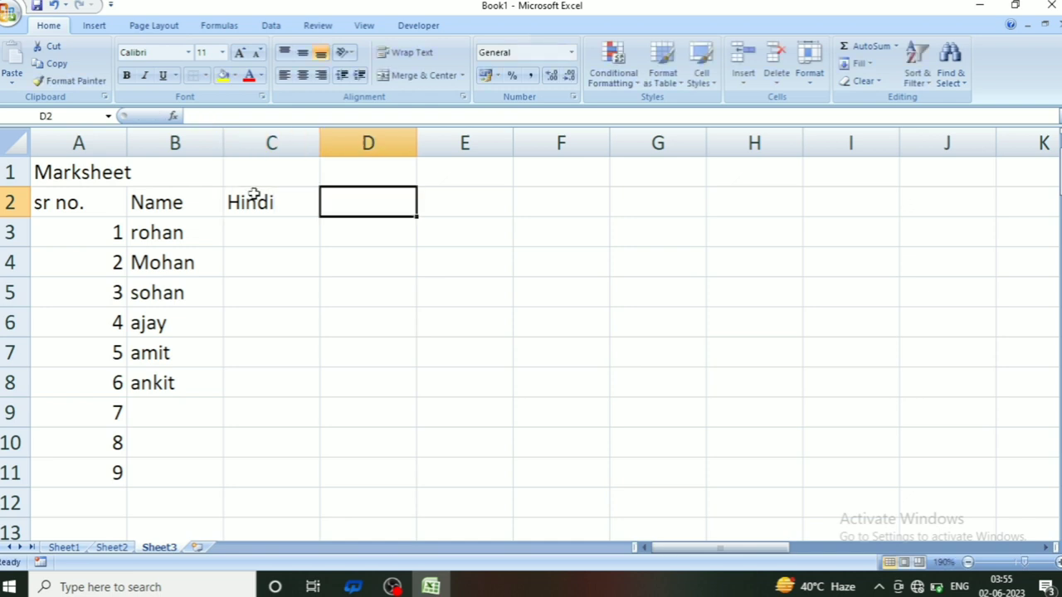
text(en)
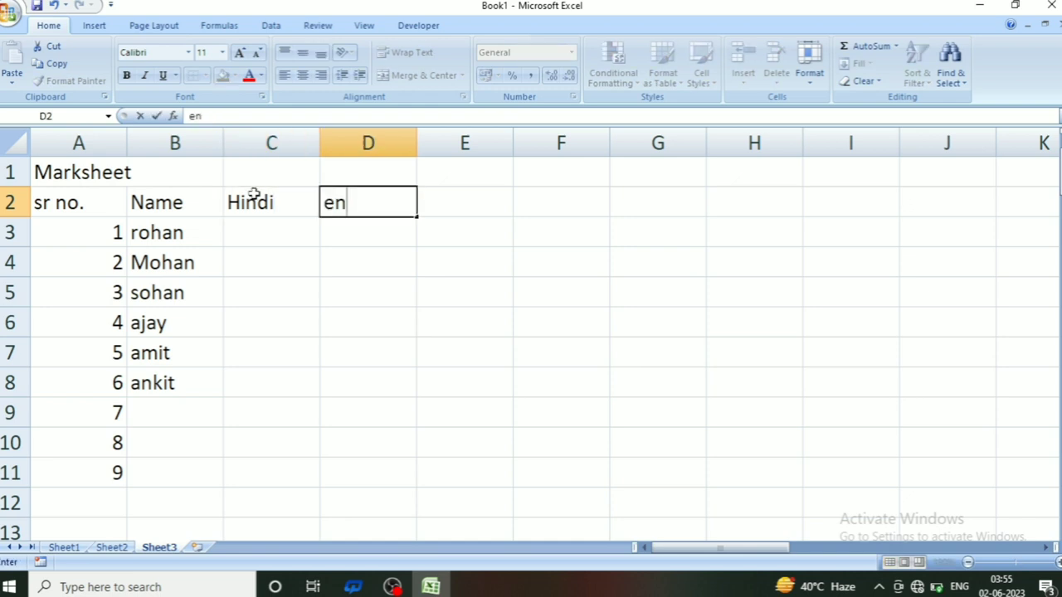
text(g)
key(Tab)
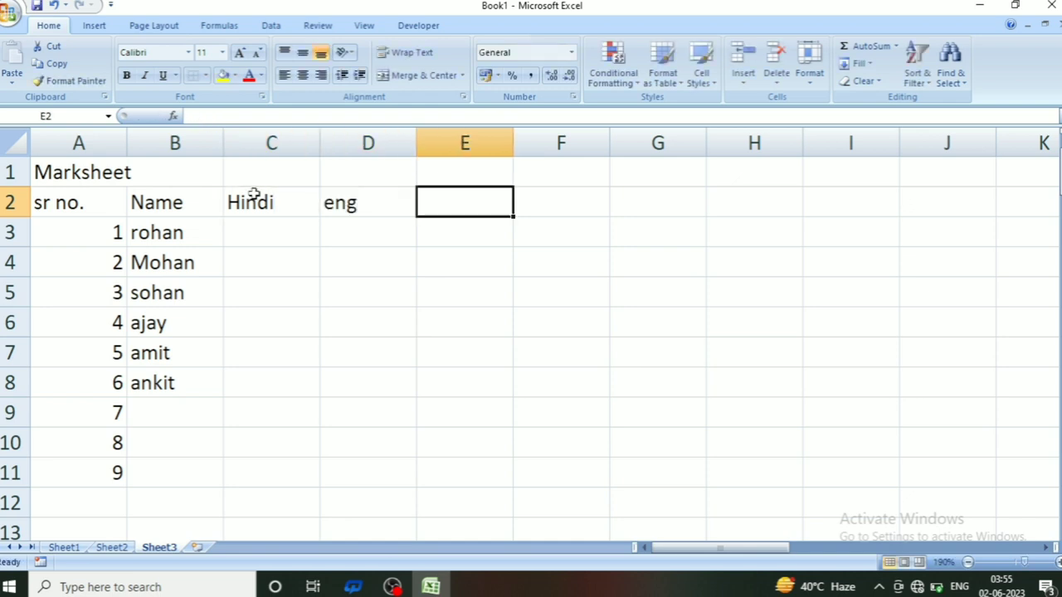
Step: Add the math heading in E2 and the total heading in F2
text(ms)
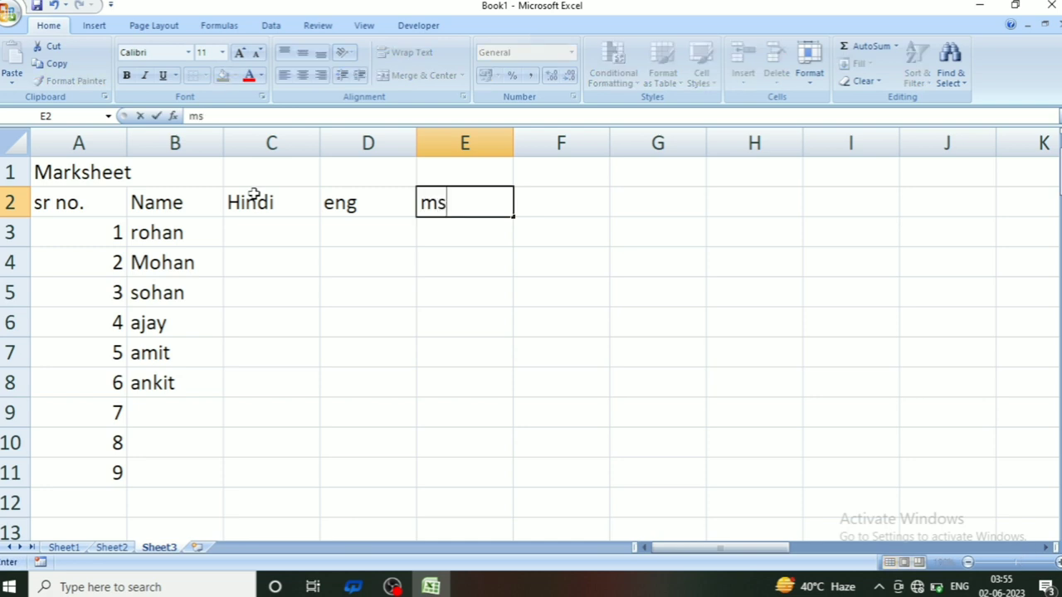
text(y)
key(BackSpace)
key(BackSpace)
text(ath)
click(542, 199)
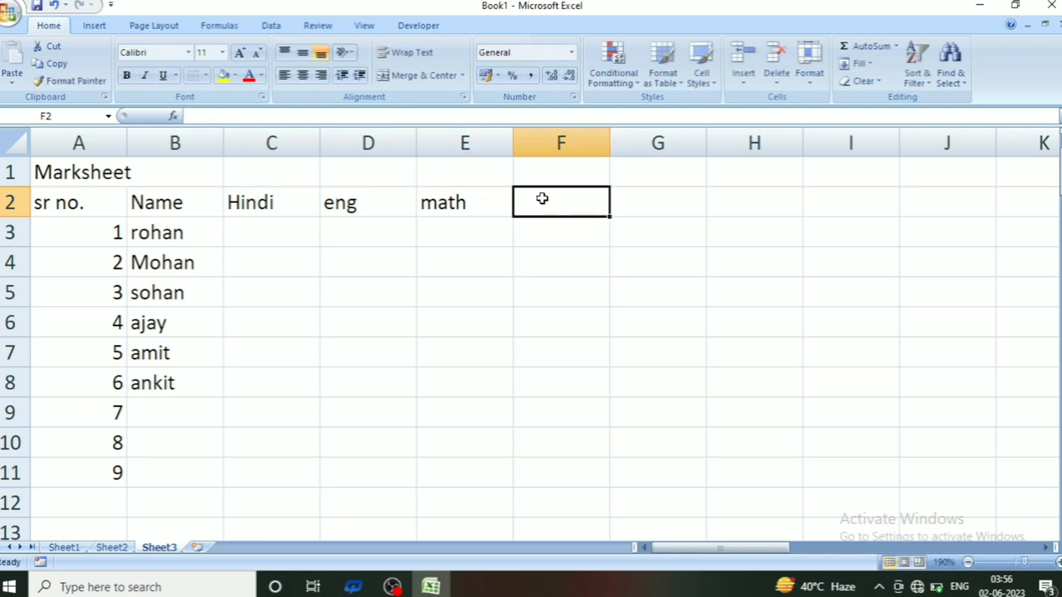
text(total)
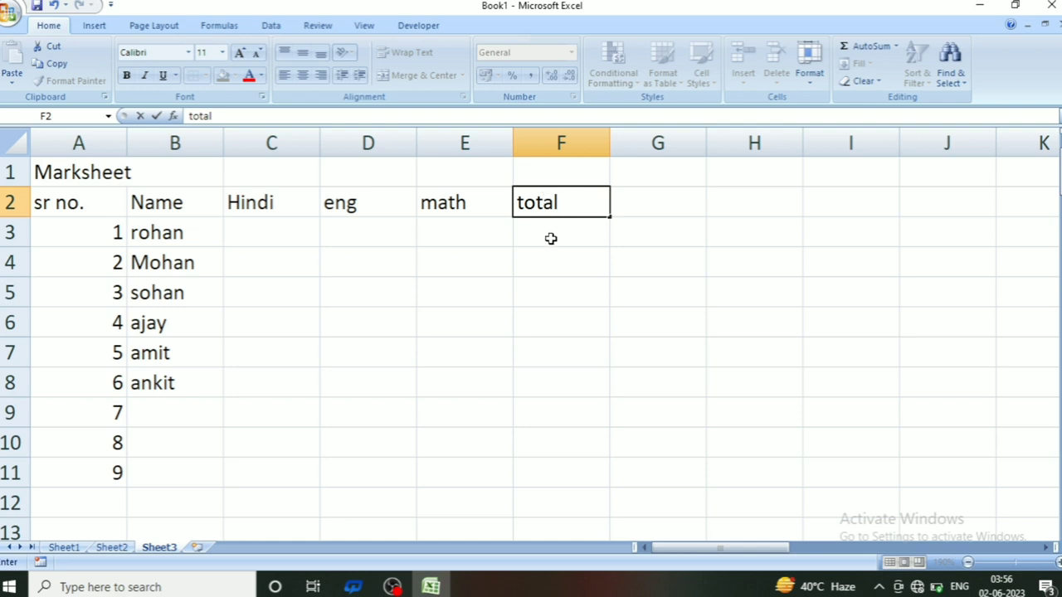
click(550, 238)
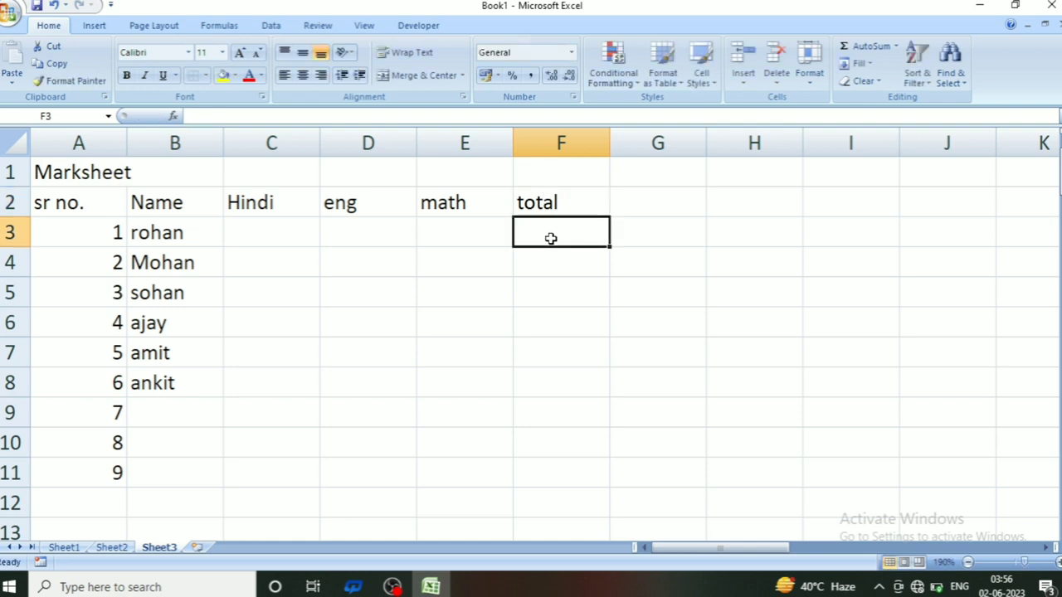
Step: Enter 300 in F3 and fill it down the total column to F10
text(300)
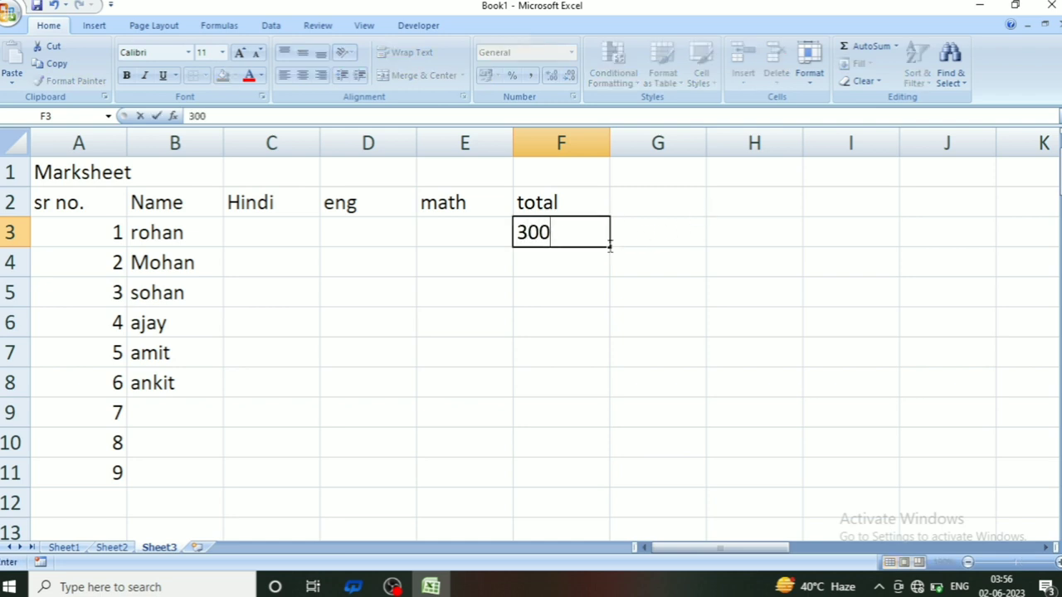
double_click(609, 245)
mouse_move(598, 263)
mouse_down()
mouse_move(595, 235)
mouse_move(604, 246)
mouse_up()
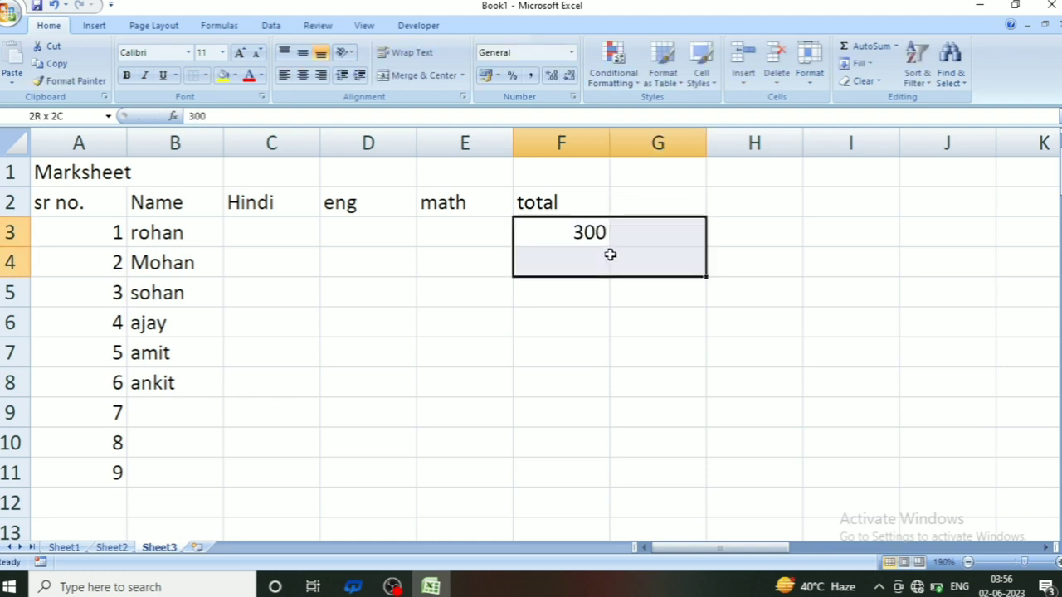
click(601, 238)
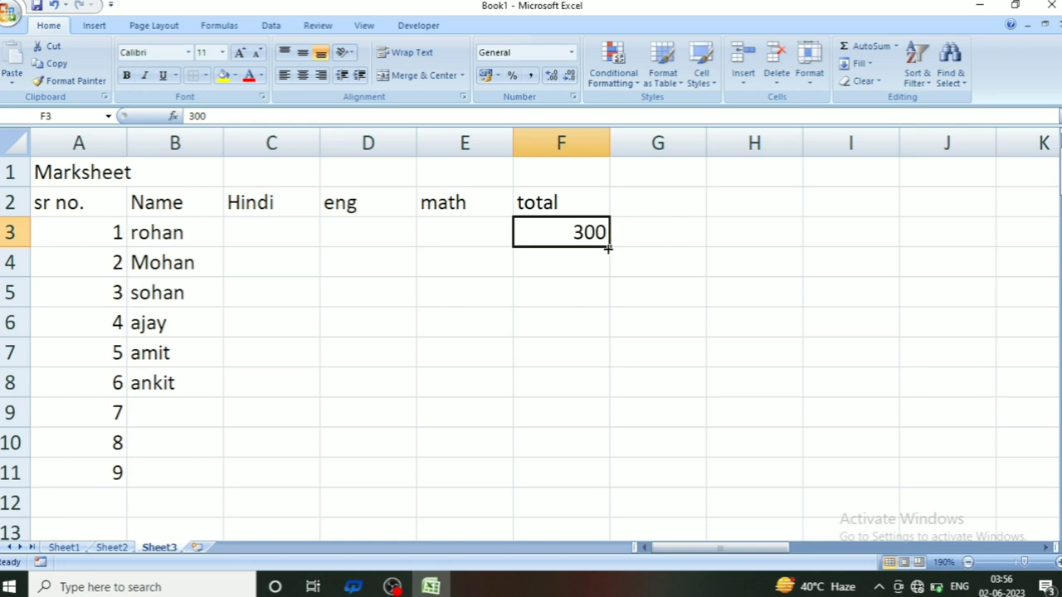
drag(608, 248, 619, 423)
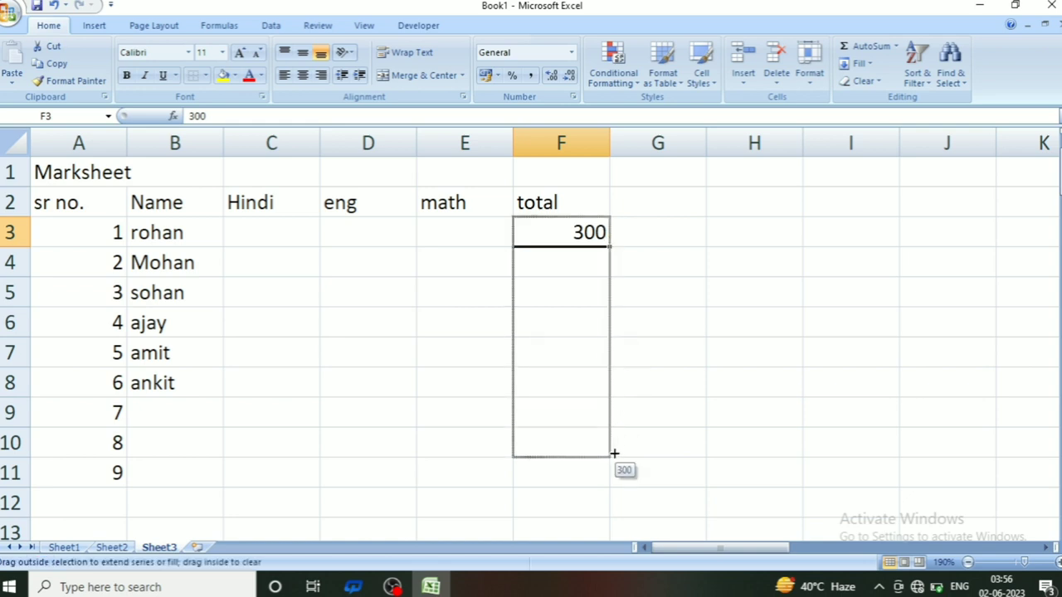
drag(619, 423, 611, 452)
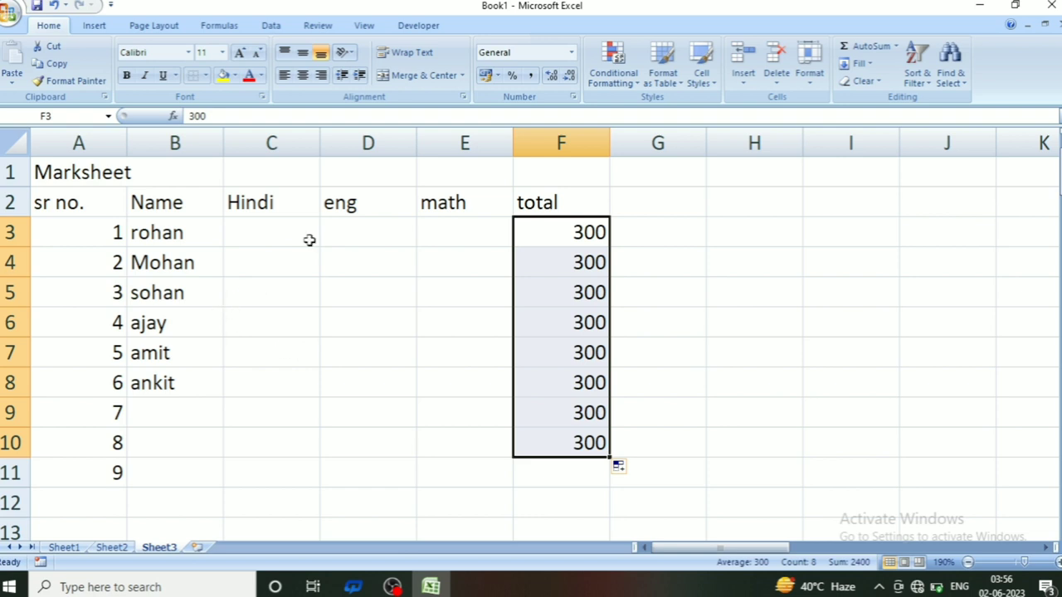
click(270, 226)
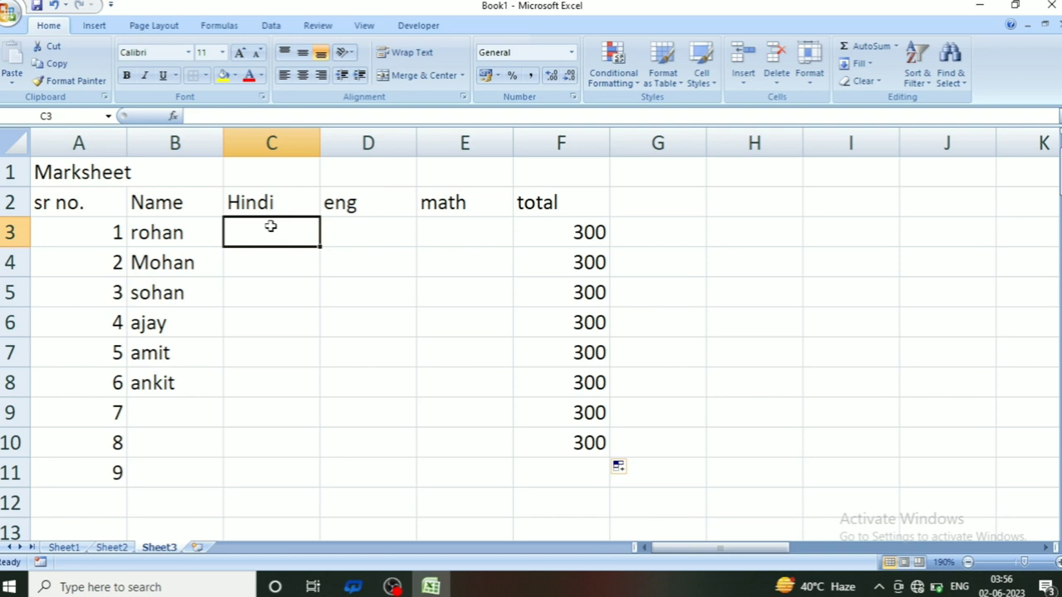
Step: Enter =RANDBETWEEN(40,80) in C3, giving rohan a Hindi mark of 49
text(10)
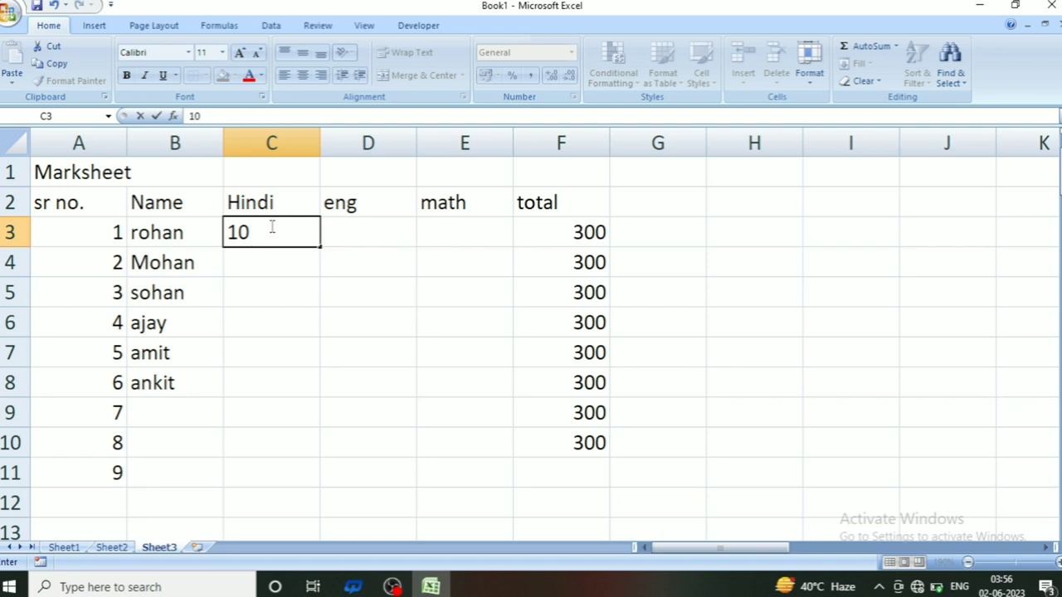
key(BackSpace)
key(BackSpace)
text(=)
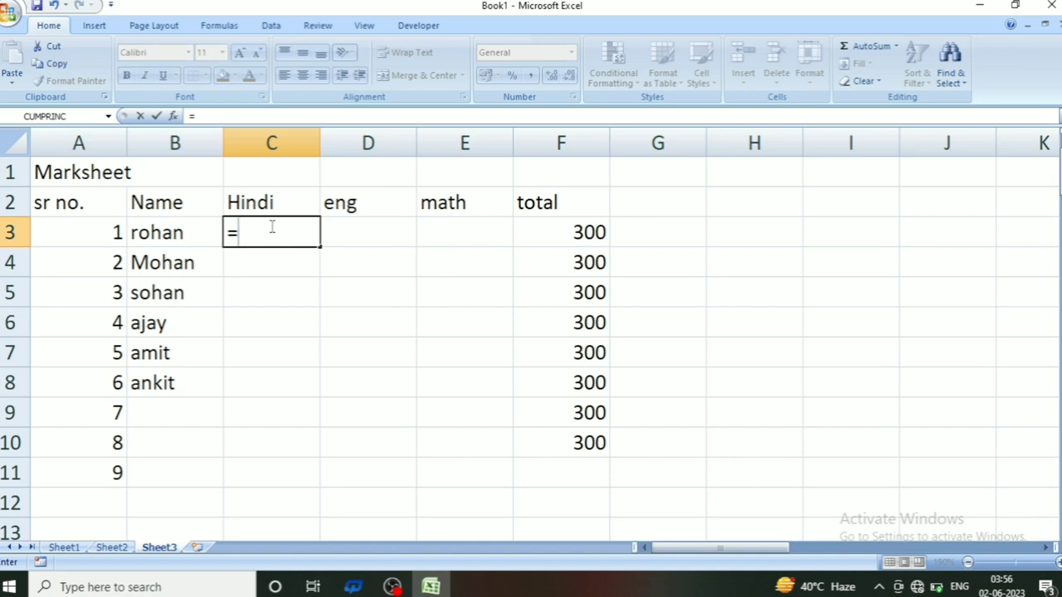
text(rand)
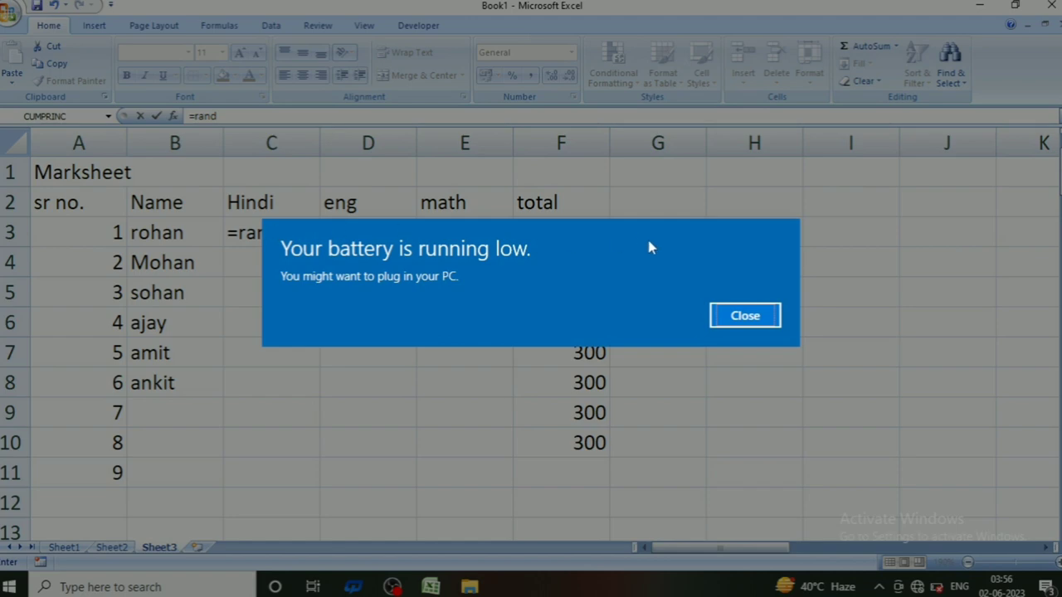
click(745, 316)
key(BackSpace)
key(BackSpace)
key(BackSpace)
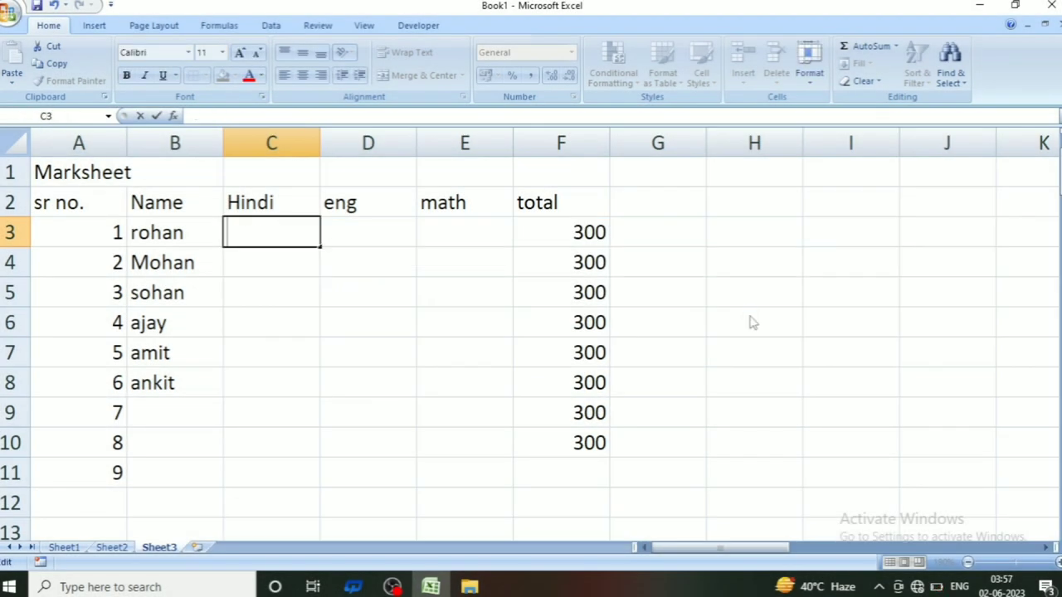
text(=ra)
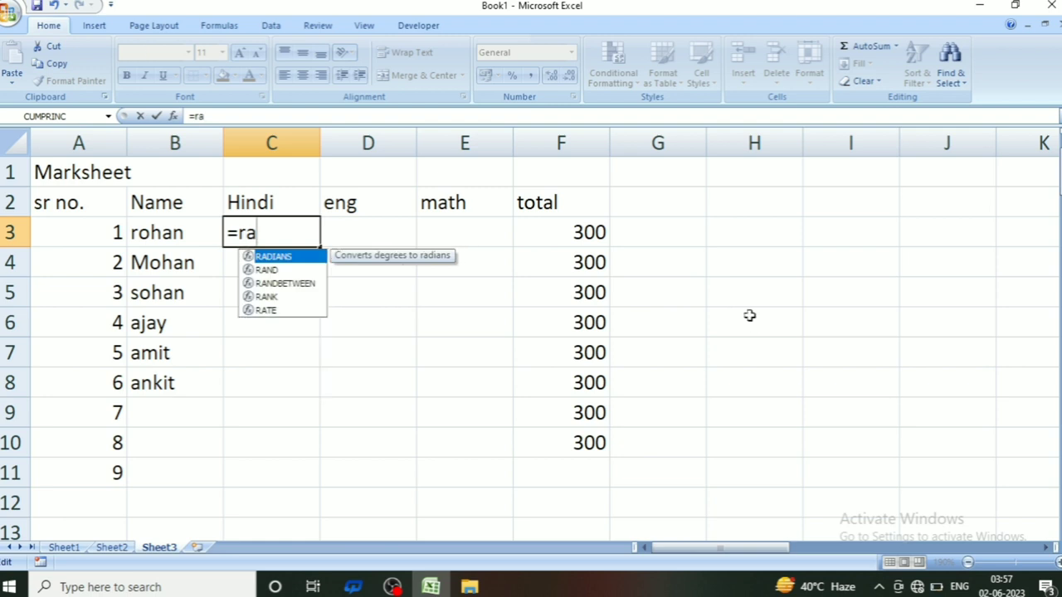
key(Down)
key(Down)
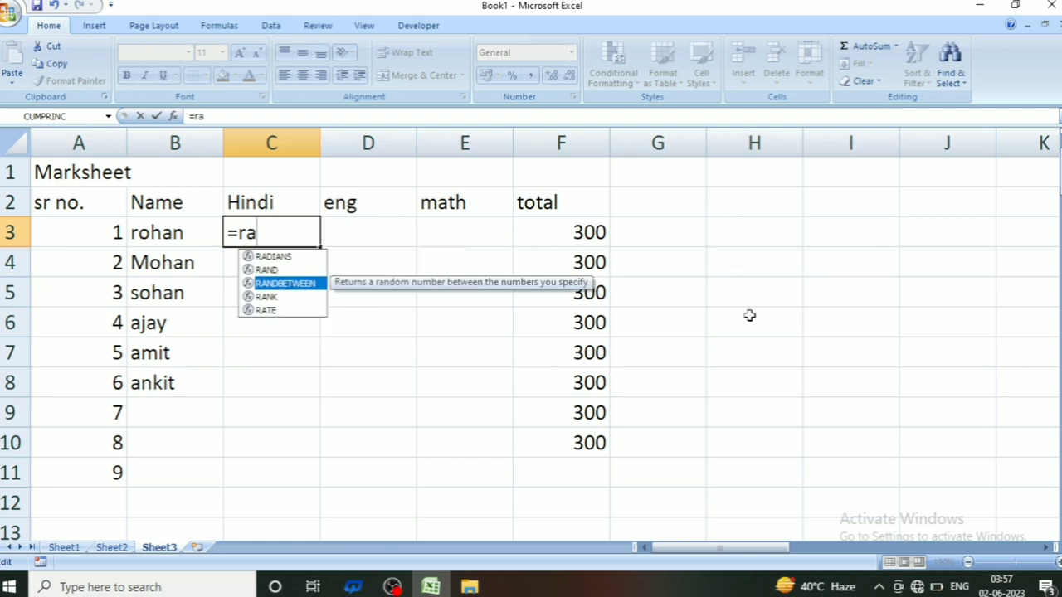
key(Tab)
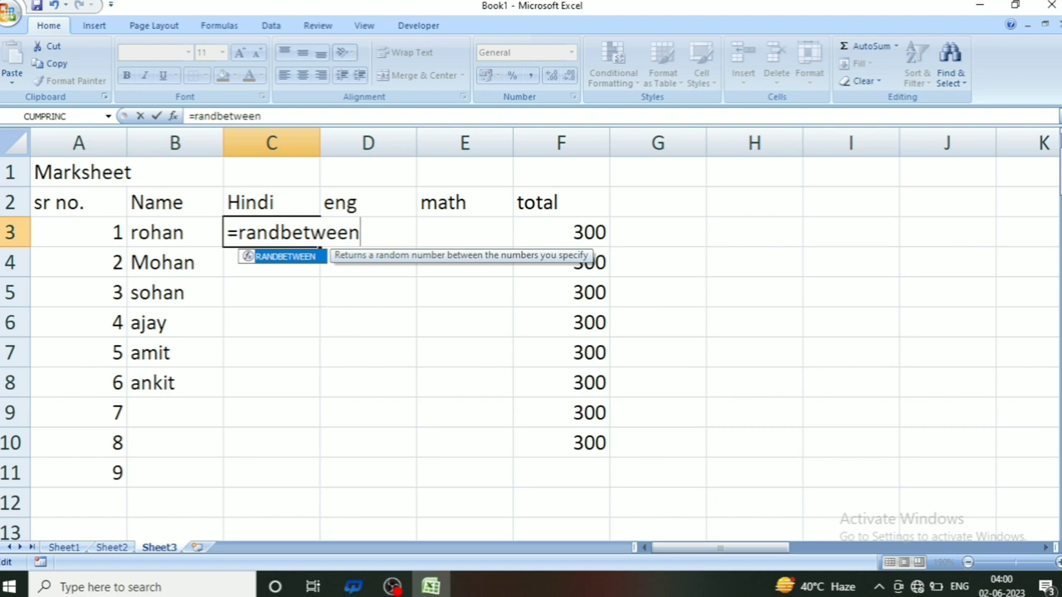
text(()
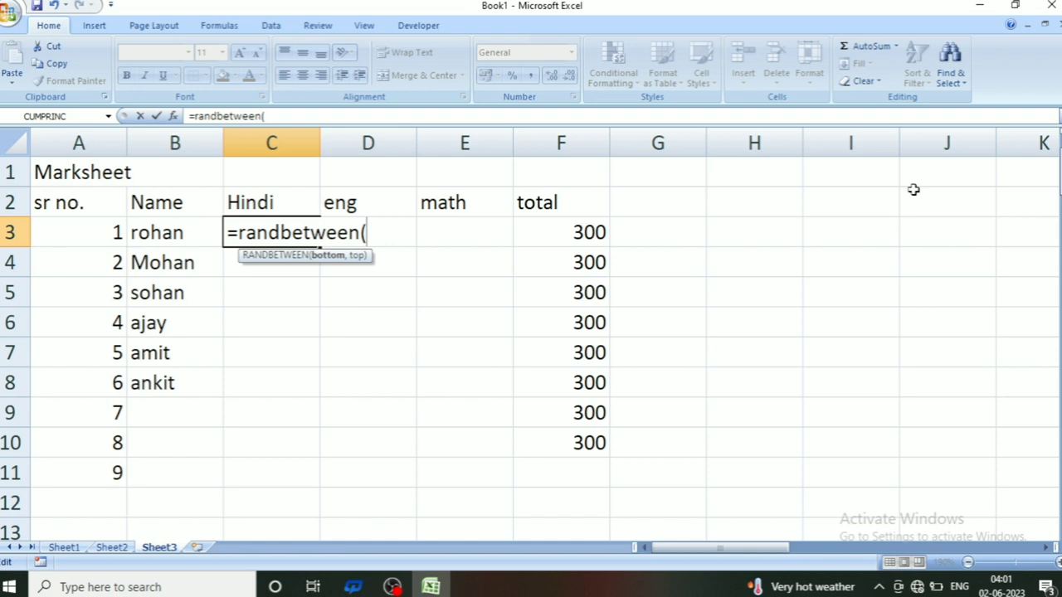
text(40,)
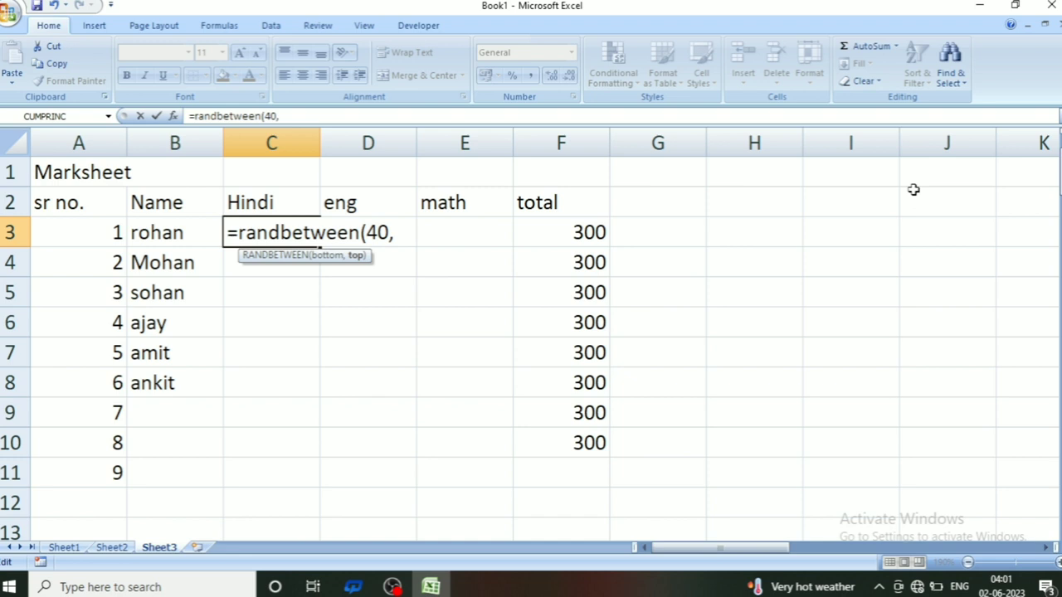
text(80)
key(Return)
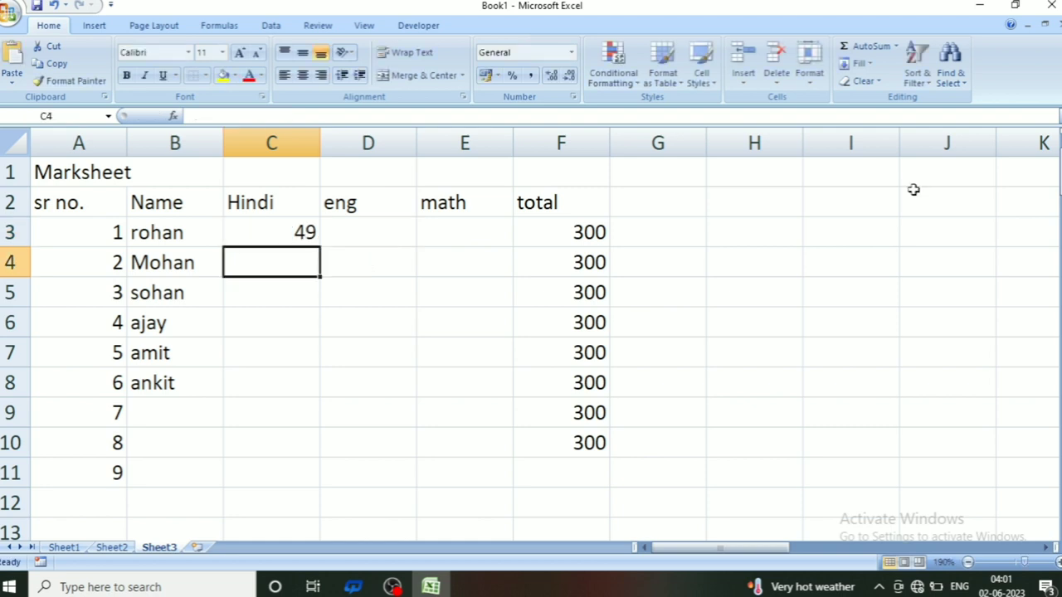
Step: Fill the C3 RANDBETWEEN(40,80) formula across and down through C3:E11
click(292, 224)
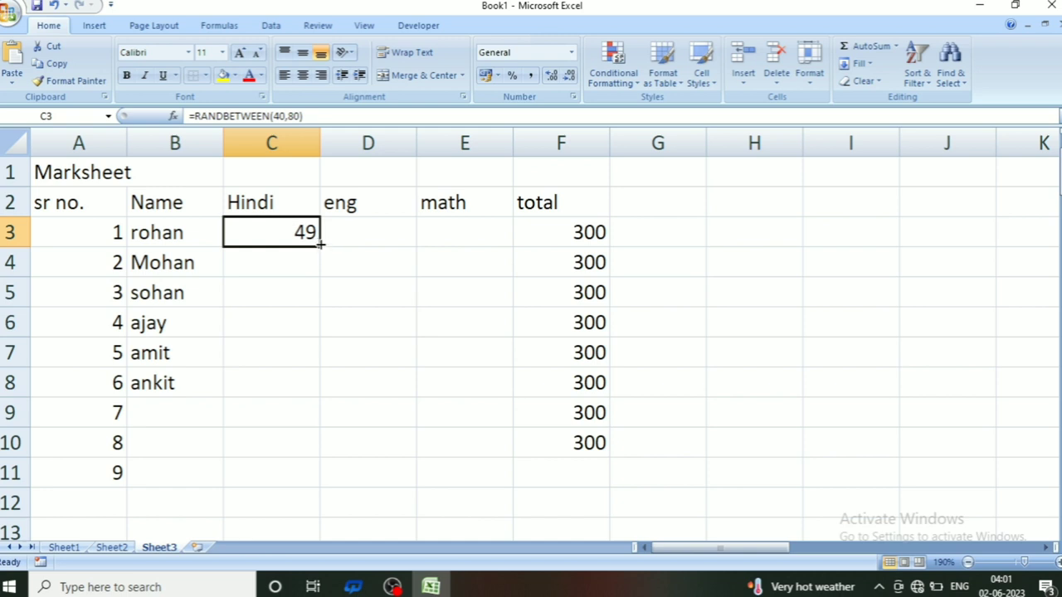
mouse_move(320, 243)
mouse_down()
mouse_move(484, 239)
mouse_move(536, 441)
mouse_move(535, 478)
mouse_up()
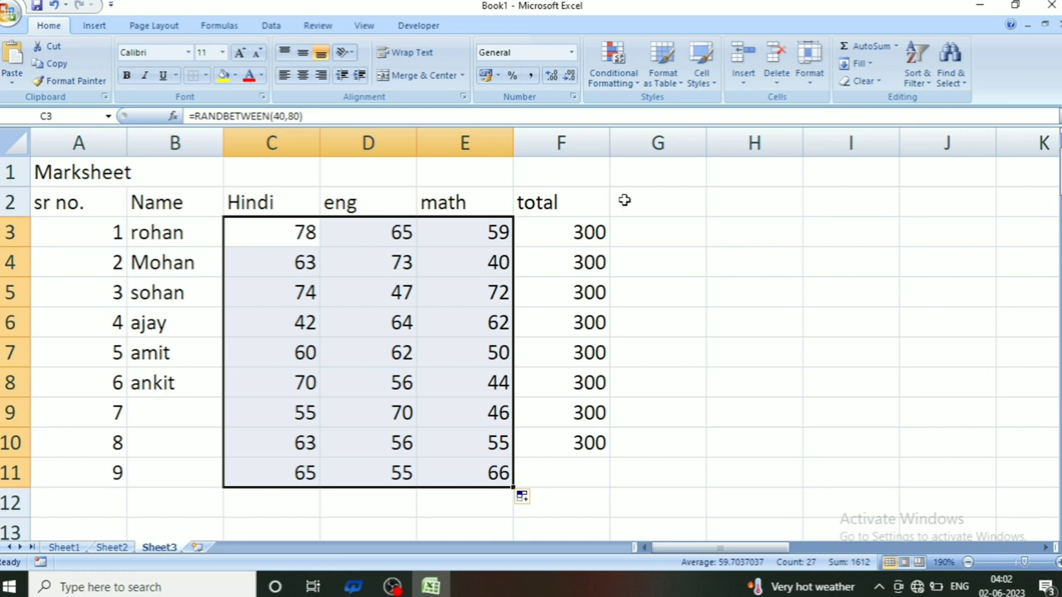
Step: Add the heading 'obtain mark' in G2 and widen column G to fit it
click(649, 201)
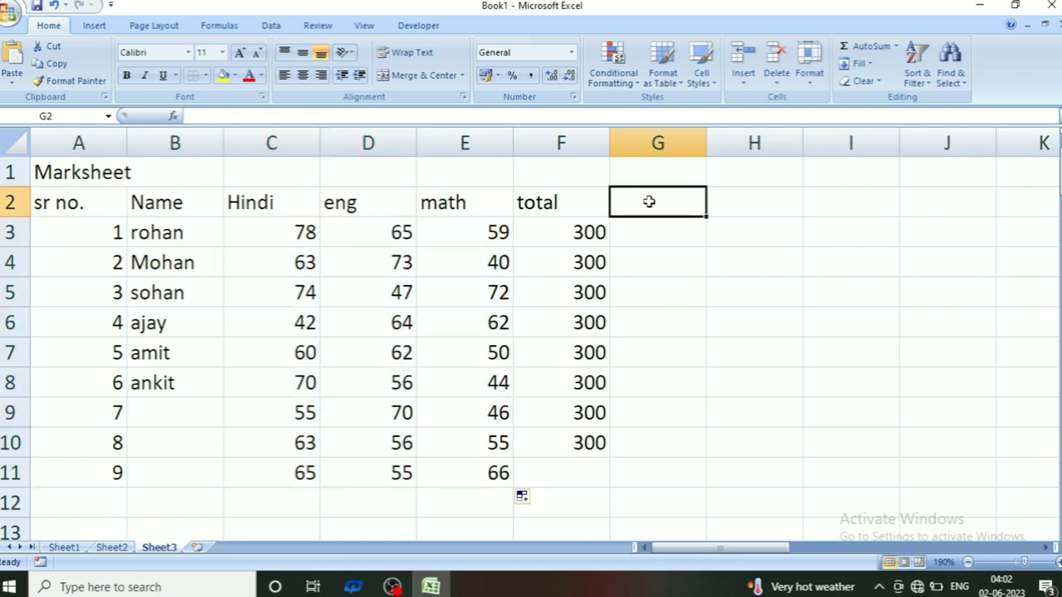
text(o)
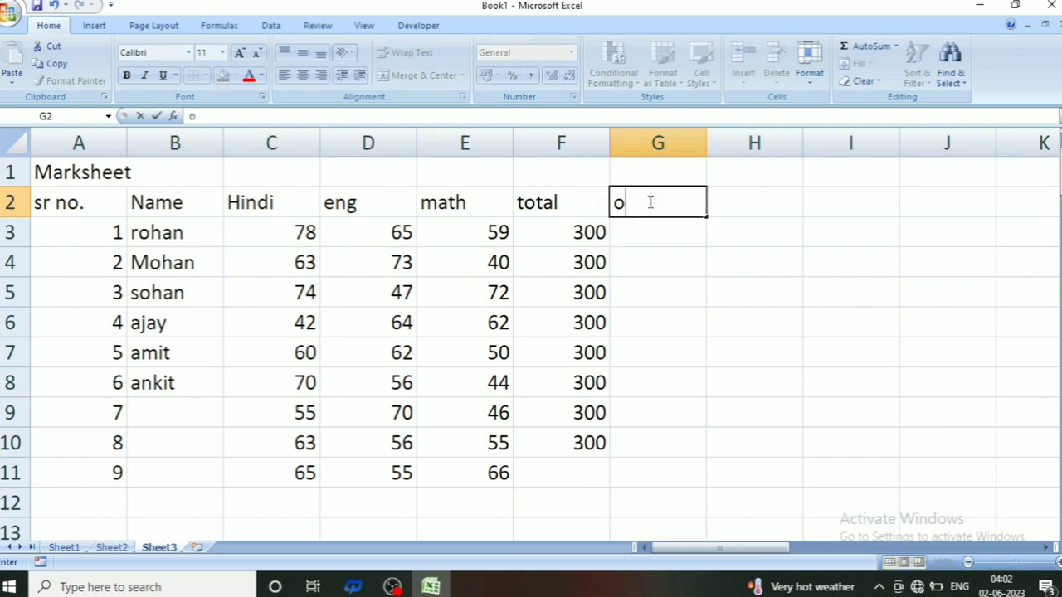
text(b)
key(BackSpace)
text(btaub)
key(BackSpace)
key(BackSpace)
text(u)
key(BackSpace)
text(in)
text( mart)
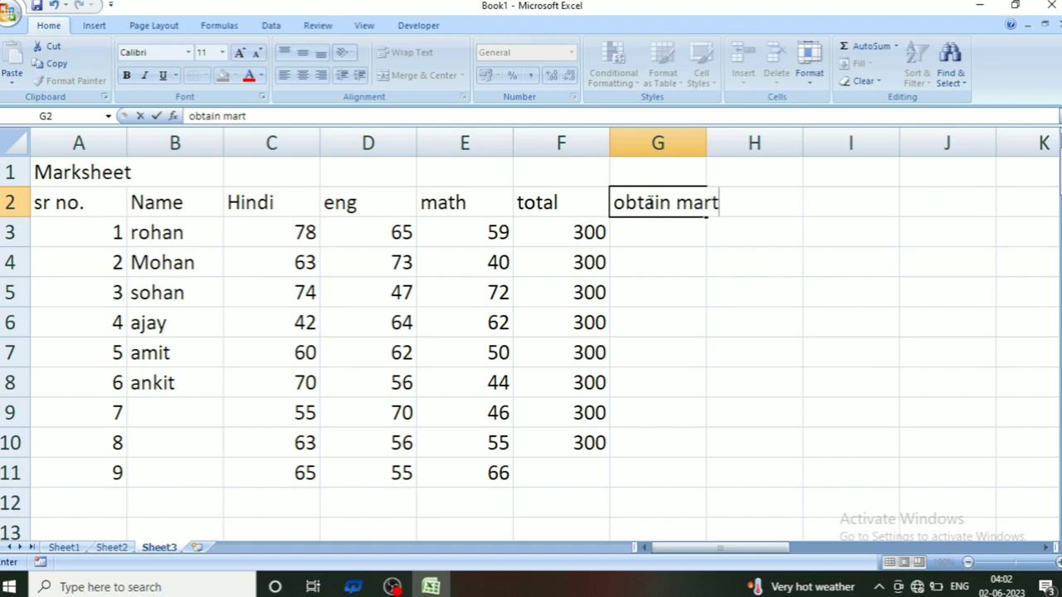
key(BackSpace)
text(k)
click(637, 237)
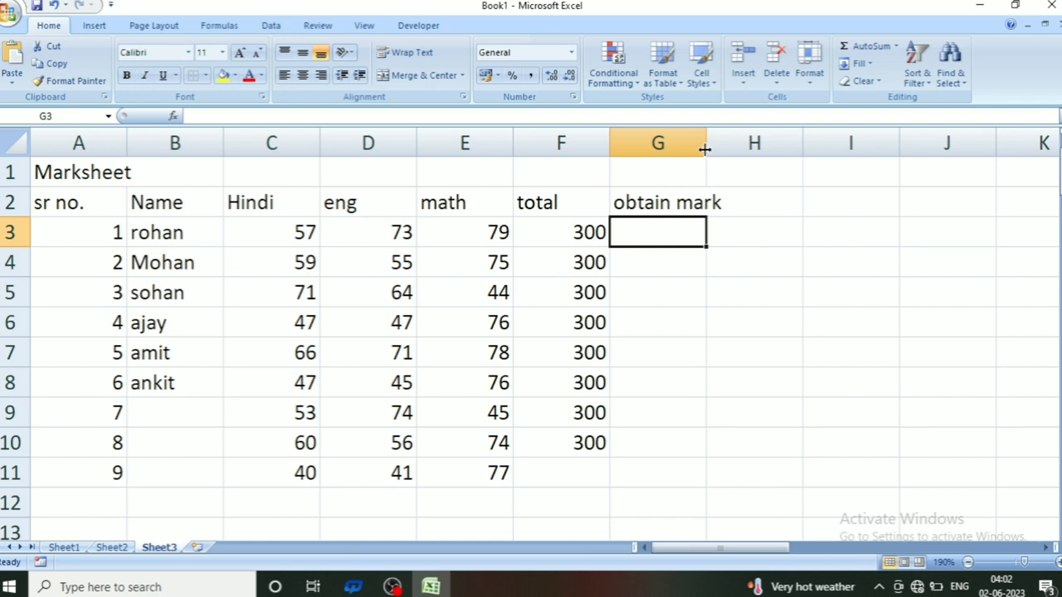
drag(705, 149, 733, 155)
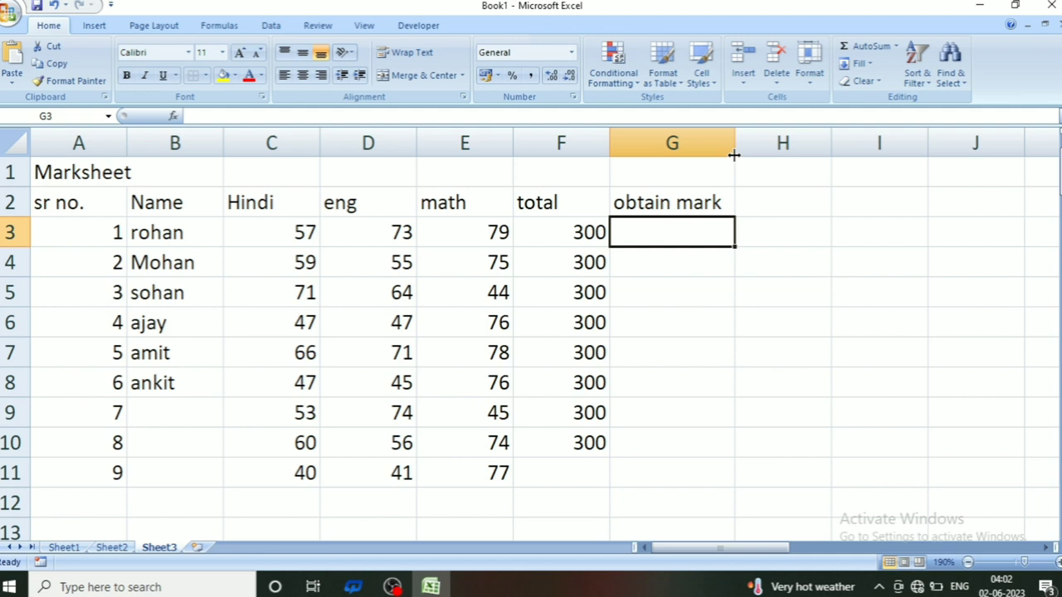
drag(735, 146, 733, 146)
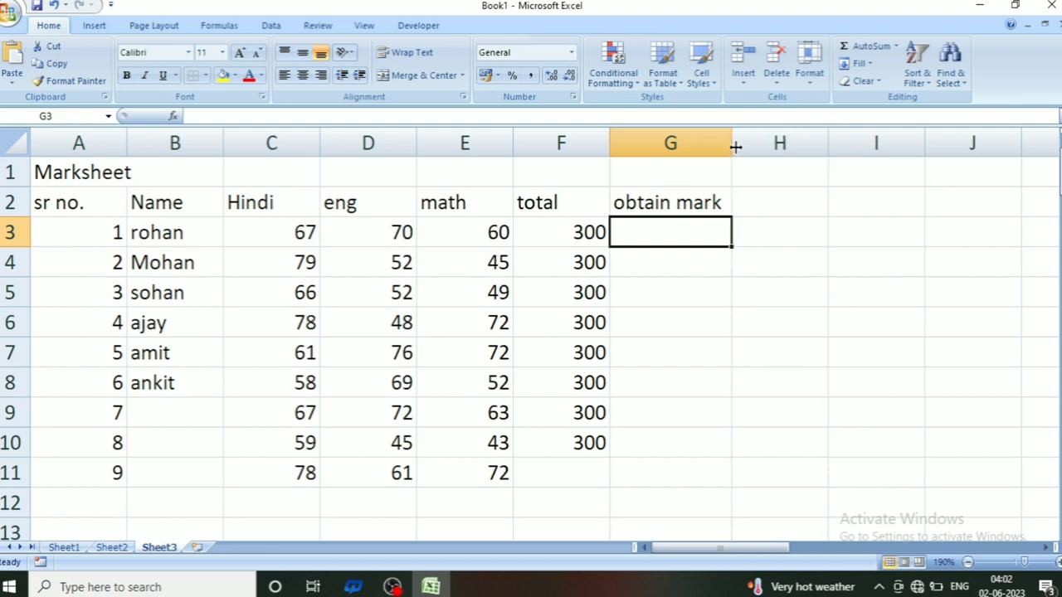
click(734, 146)
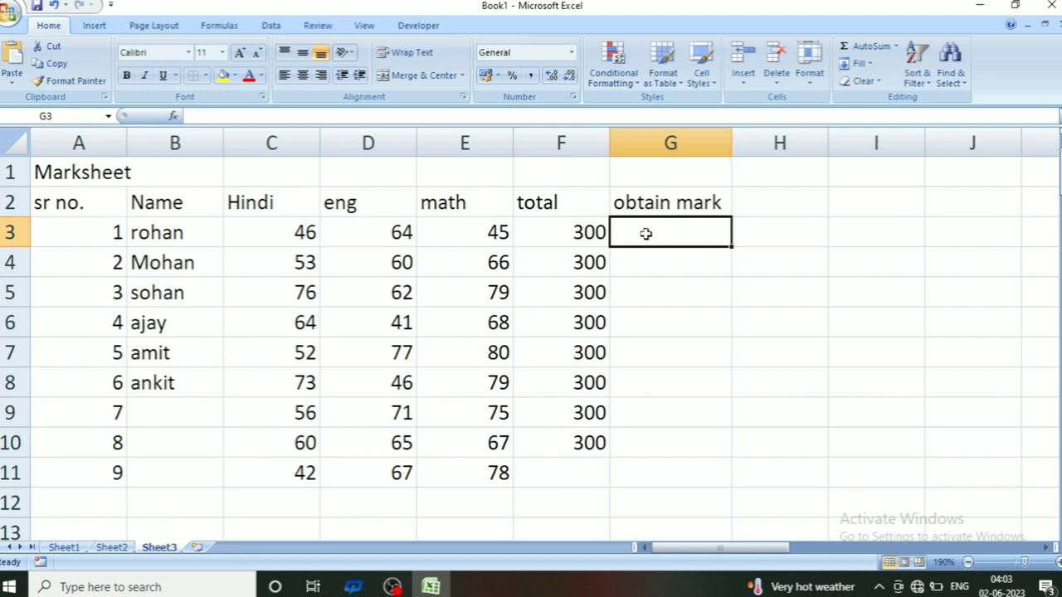
Step: Enter =SUM(C3:E3) in G3, giving rohan an obtain mark of 162
text(=)
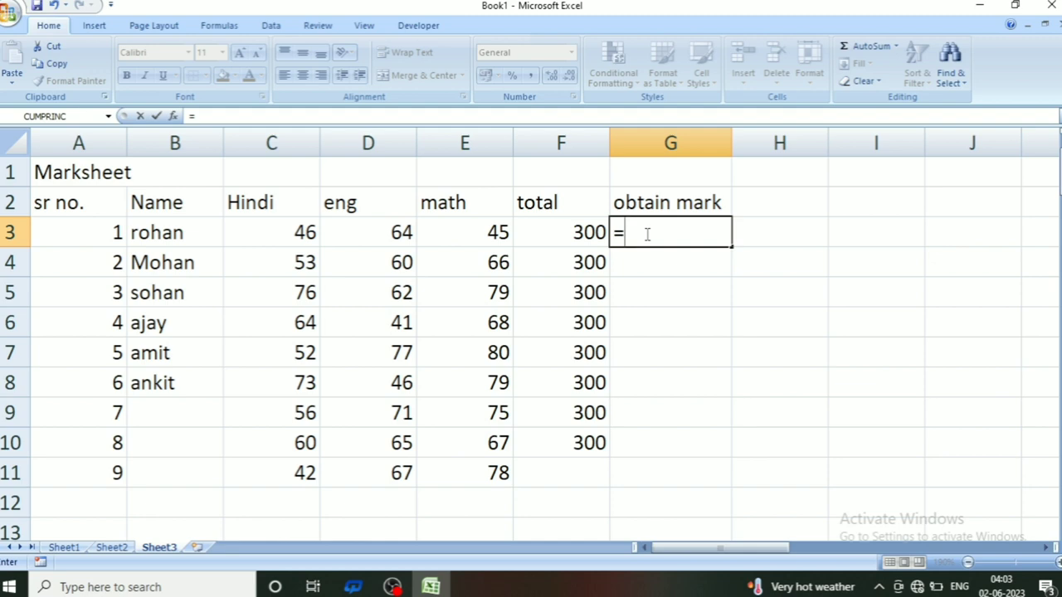
text(su)
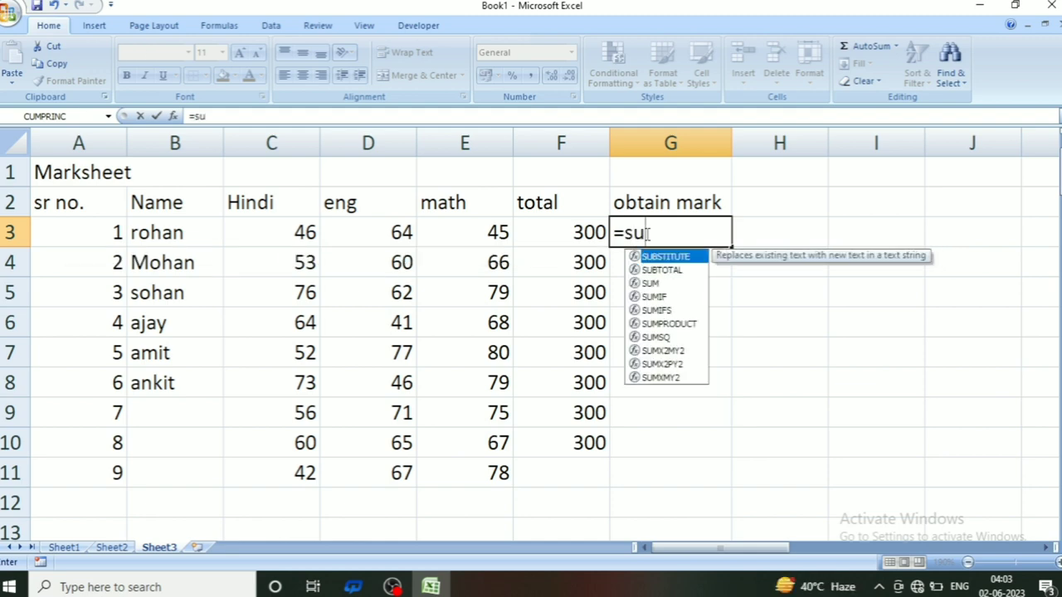
text(m)
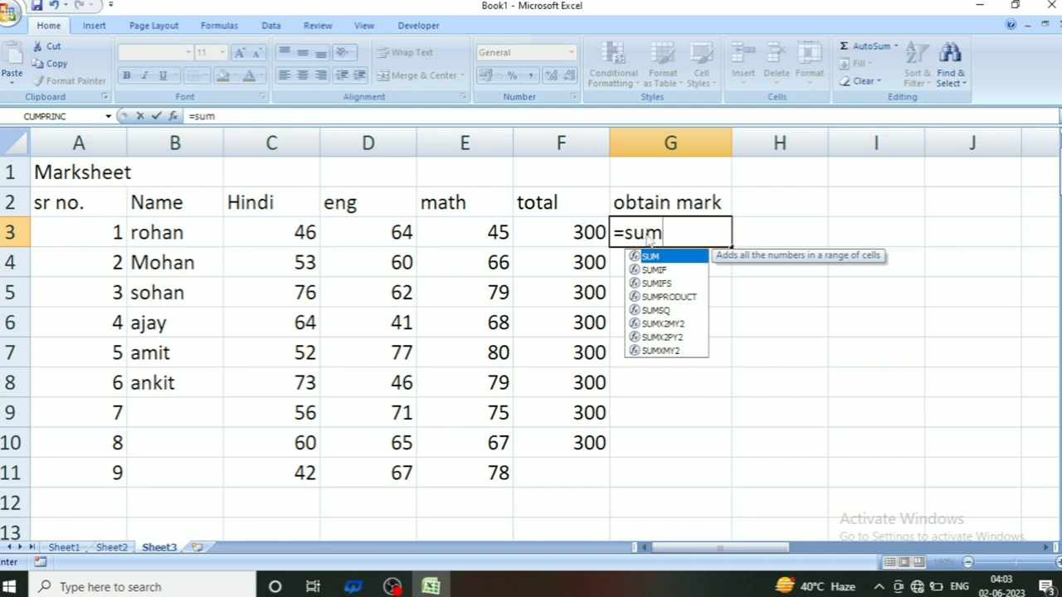
text(()
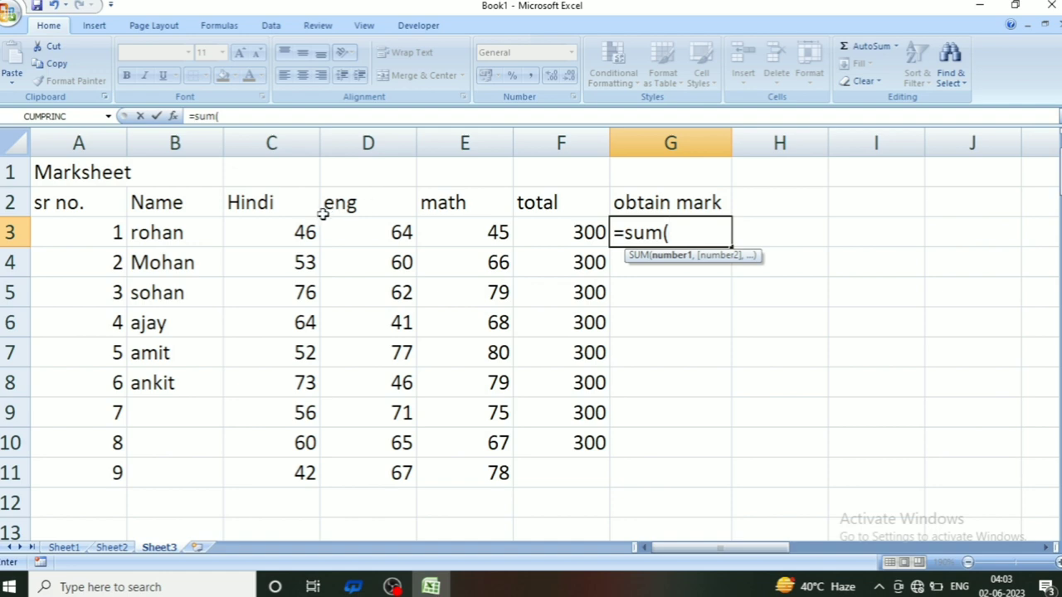
drag(288, 231, 471, 226)
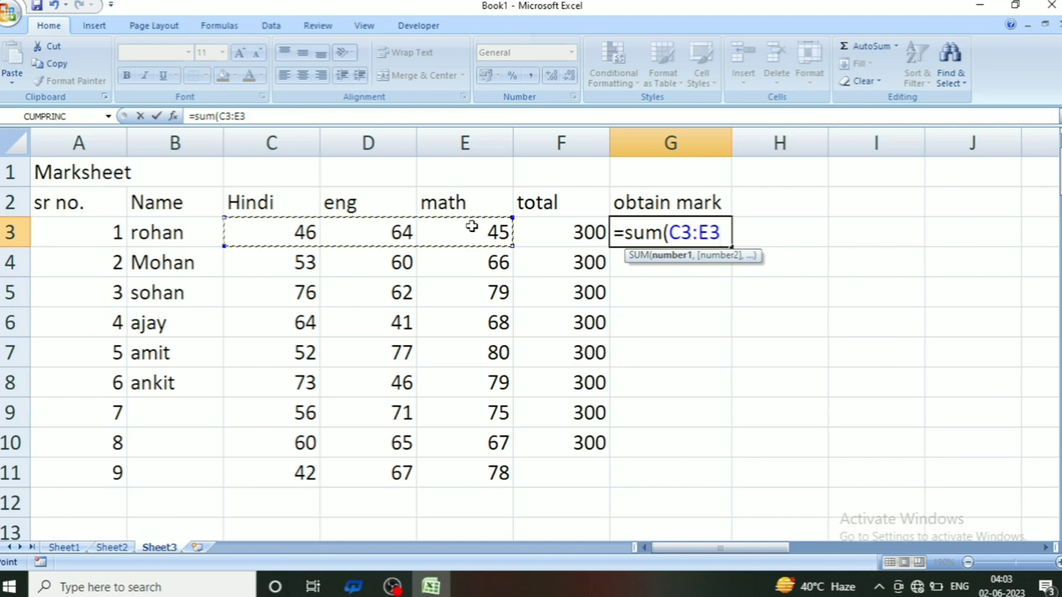
key(Return)
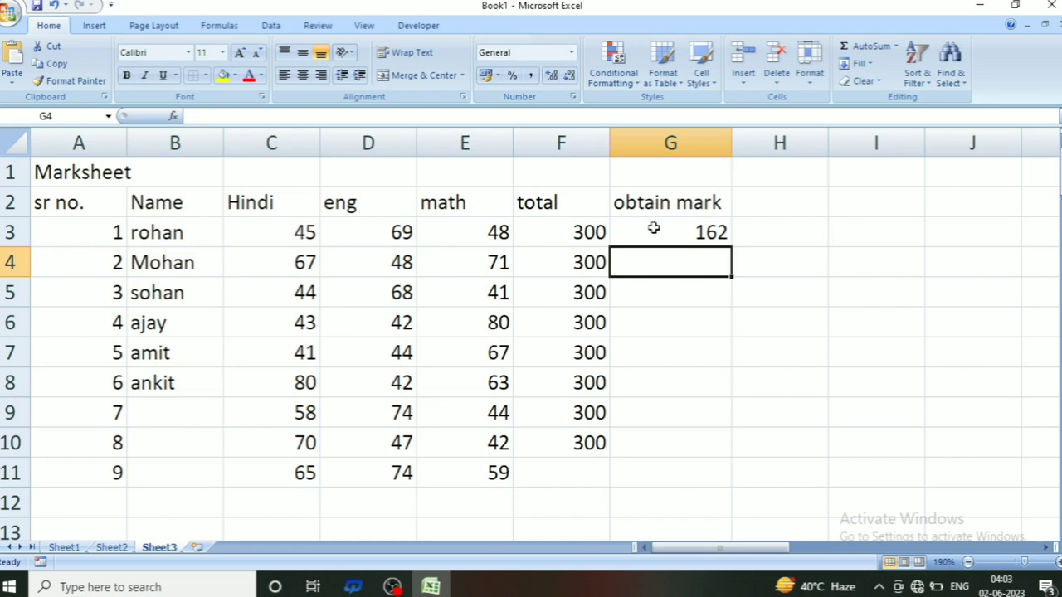
Step: Copy the marks C3:E11 and paste them back over themselves as values only
click(715, 235)
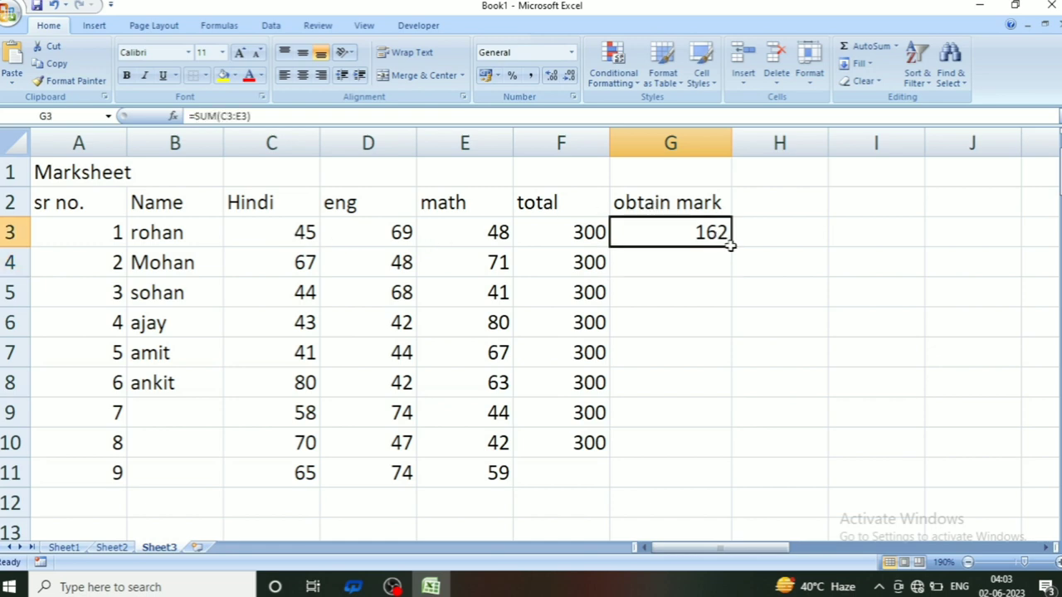
drag(731, 245, 597, 233)
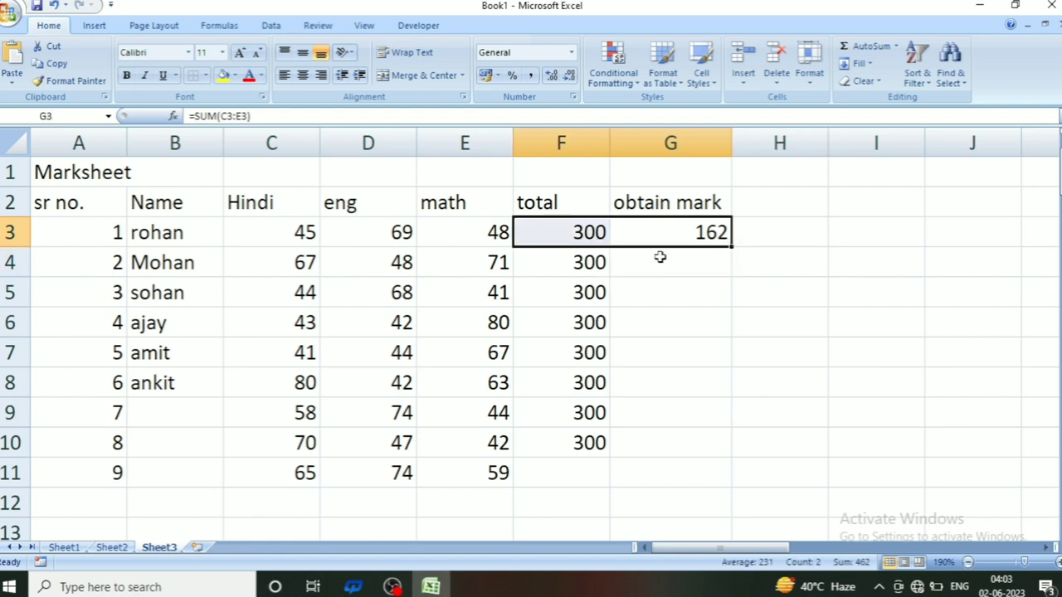
click(407, 238)
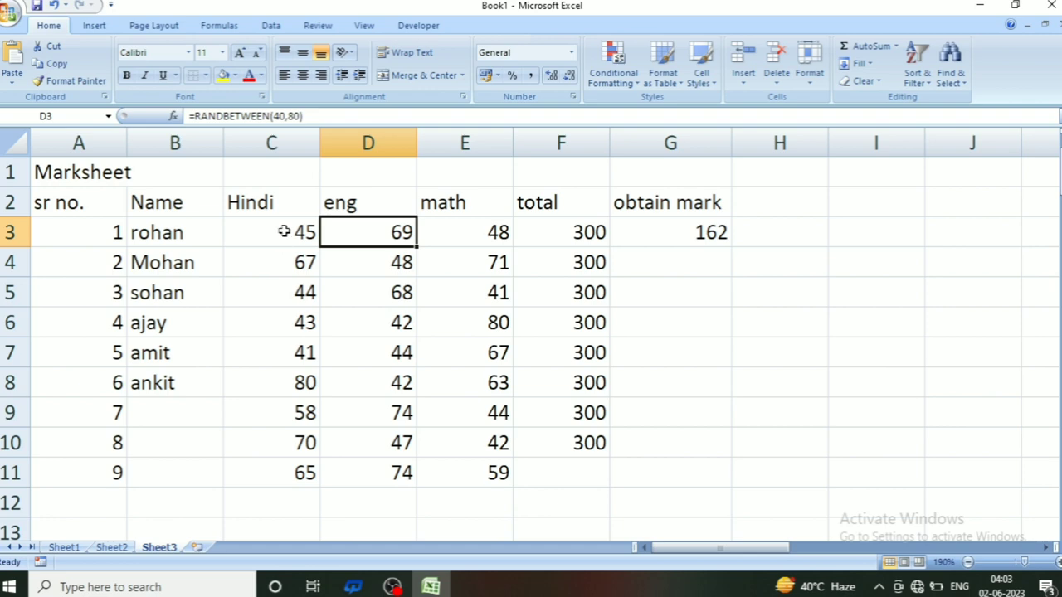
drag(283, 232, 500, 475)
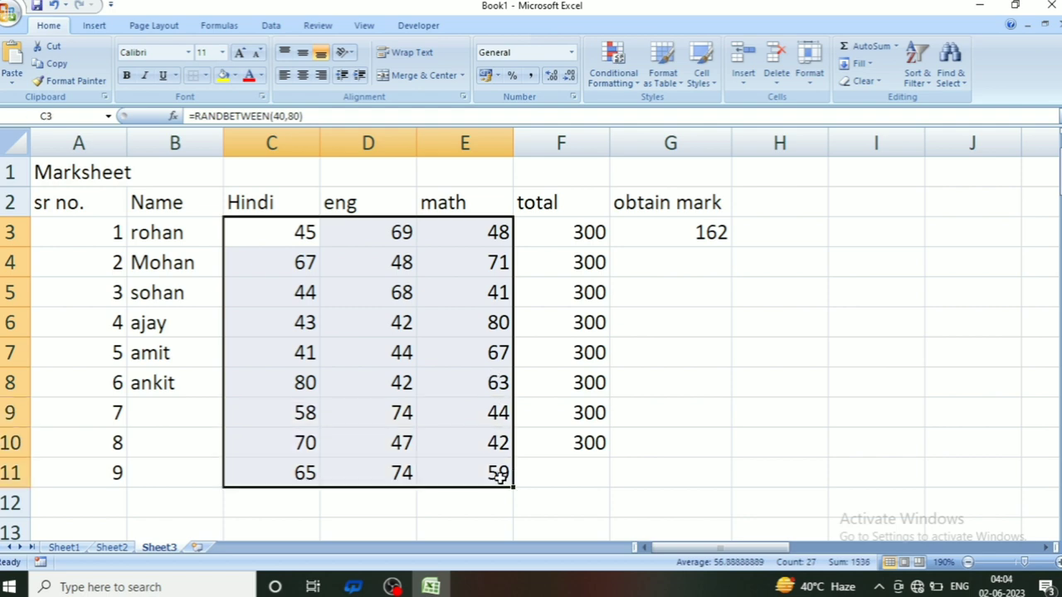
key(ctrl+c)
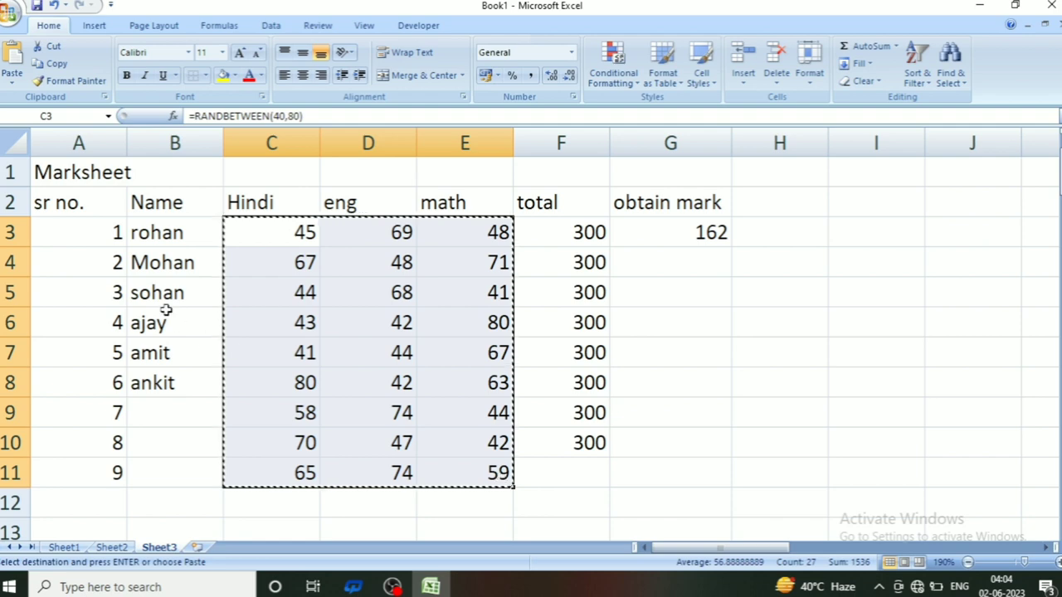
click(11, 86)
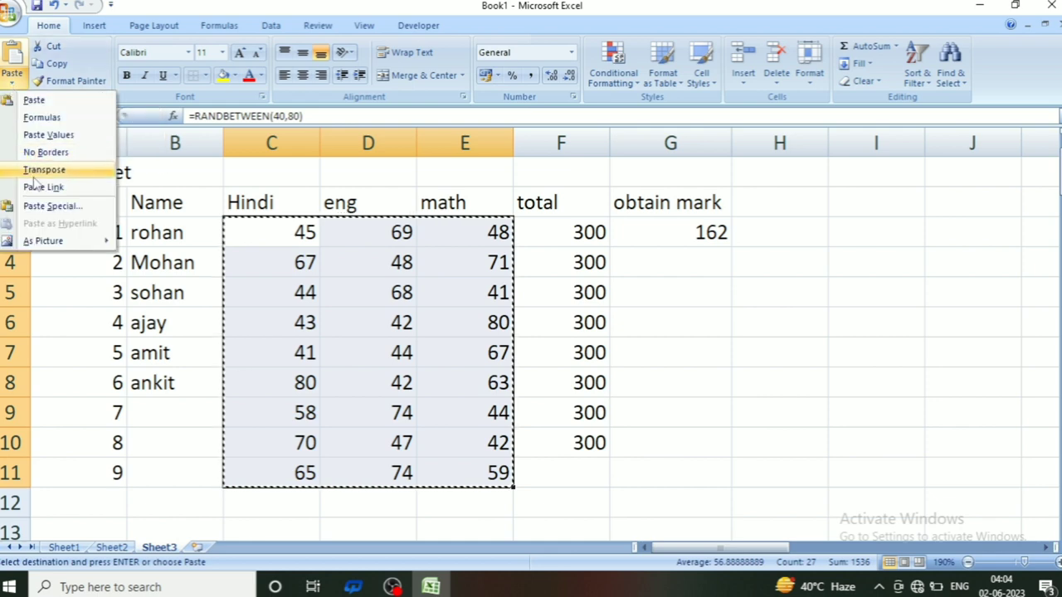
click(35, 208)
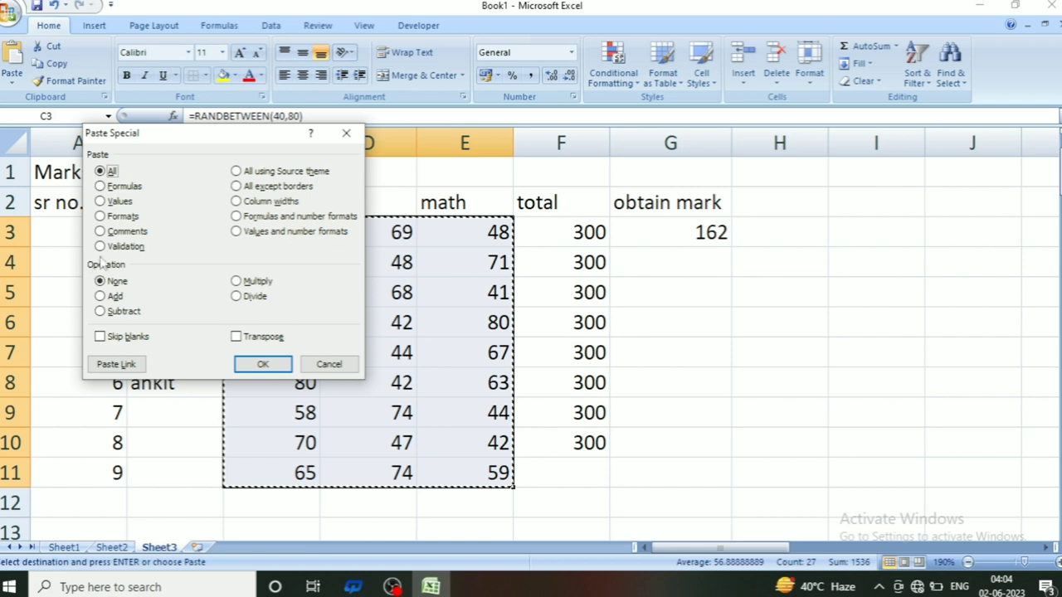
click(98, 207)
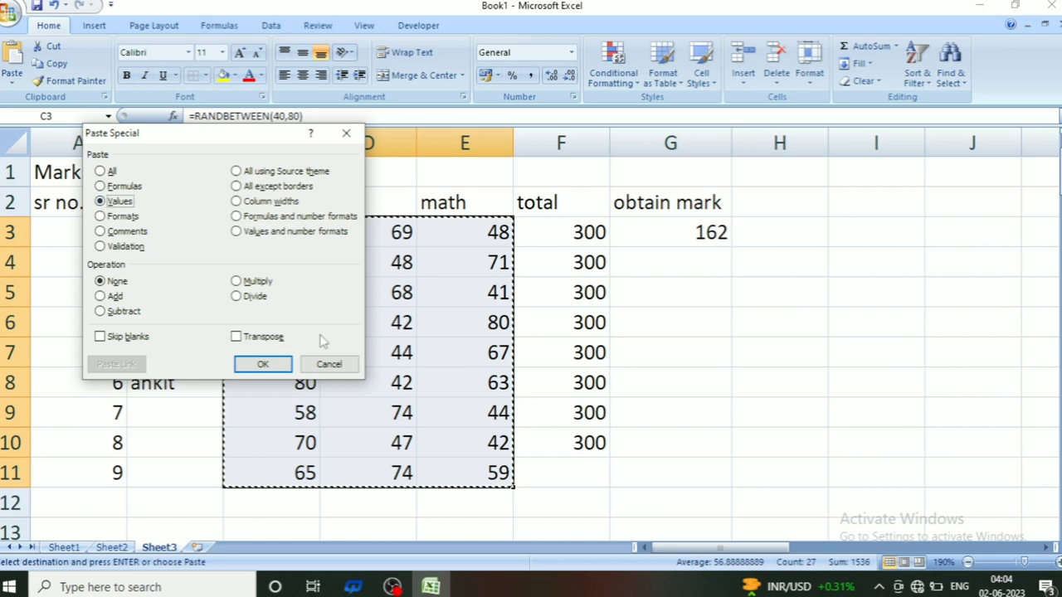
click(262, 364)
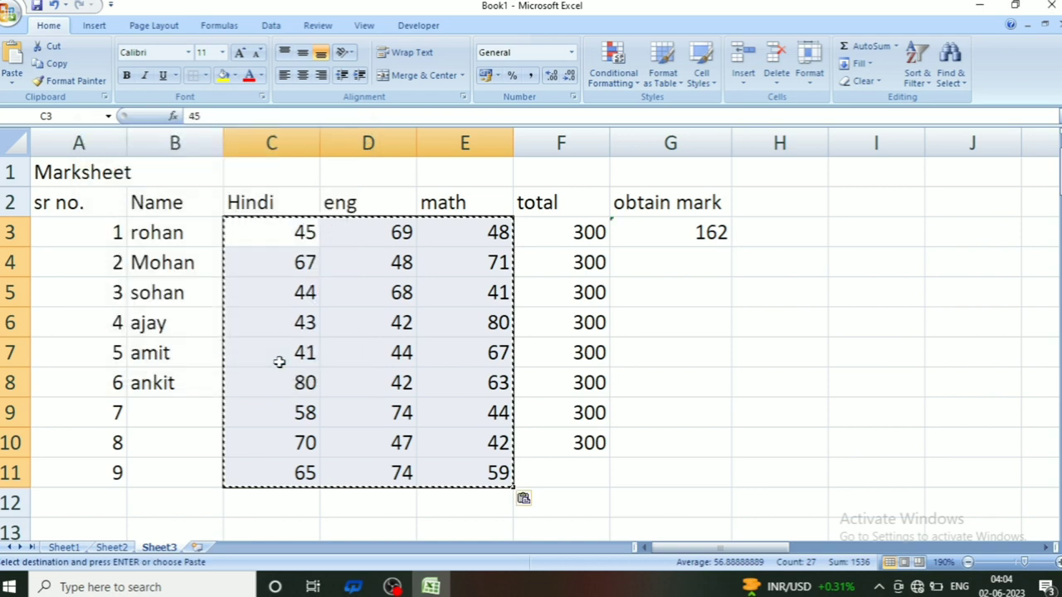
Step: Clear the copy border and confirm the Hindi and eng marks are now plain numbers
click(305, 355)
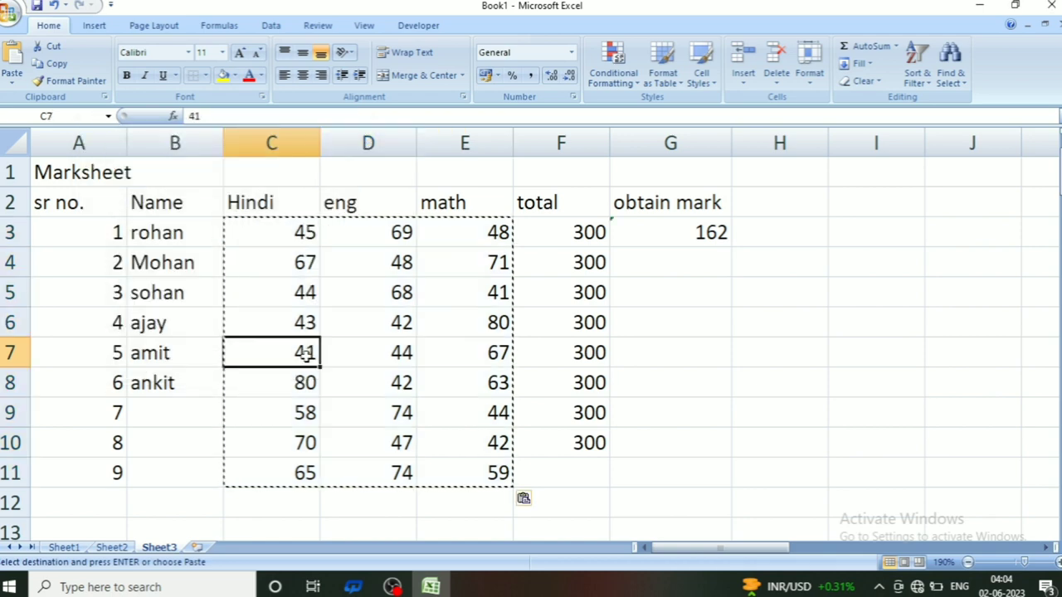
click(378, 296)
key(Escape)
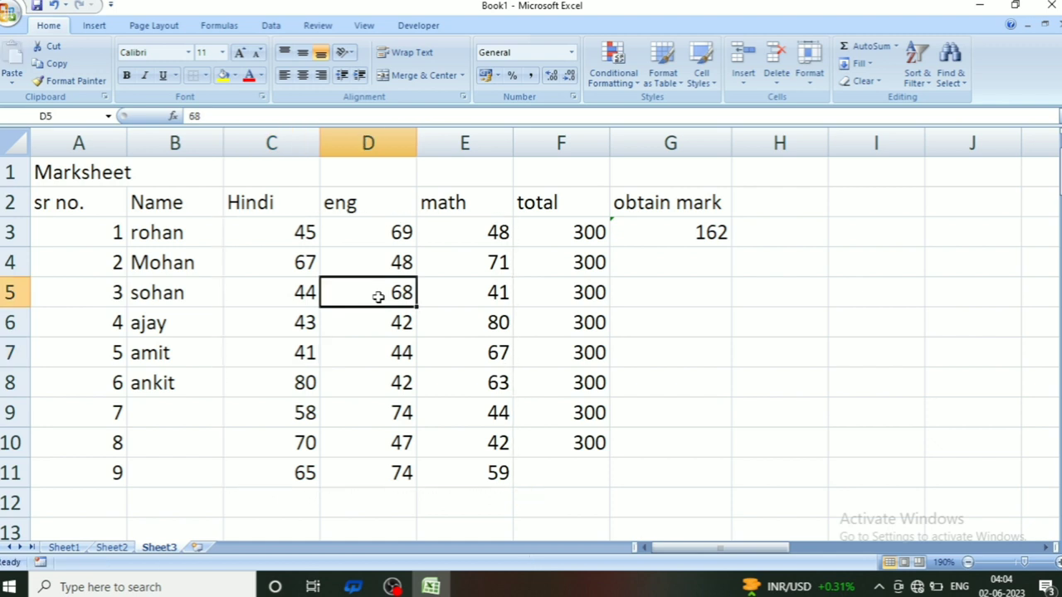
click(281, 294)
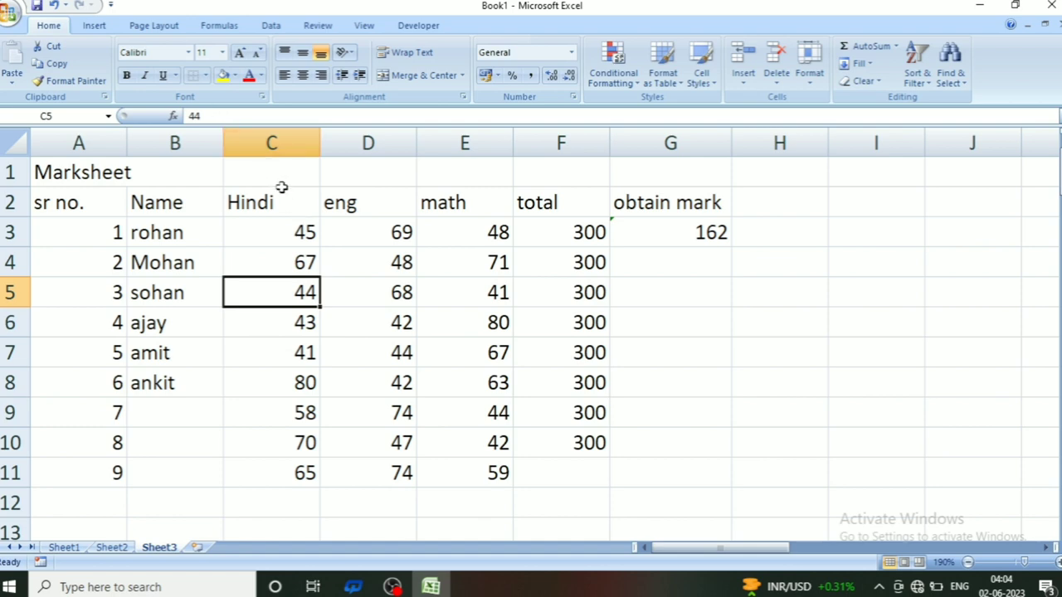
click(400, 315)
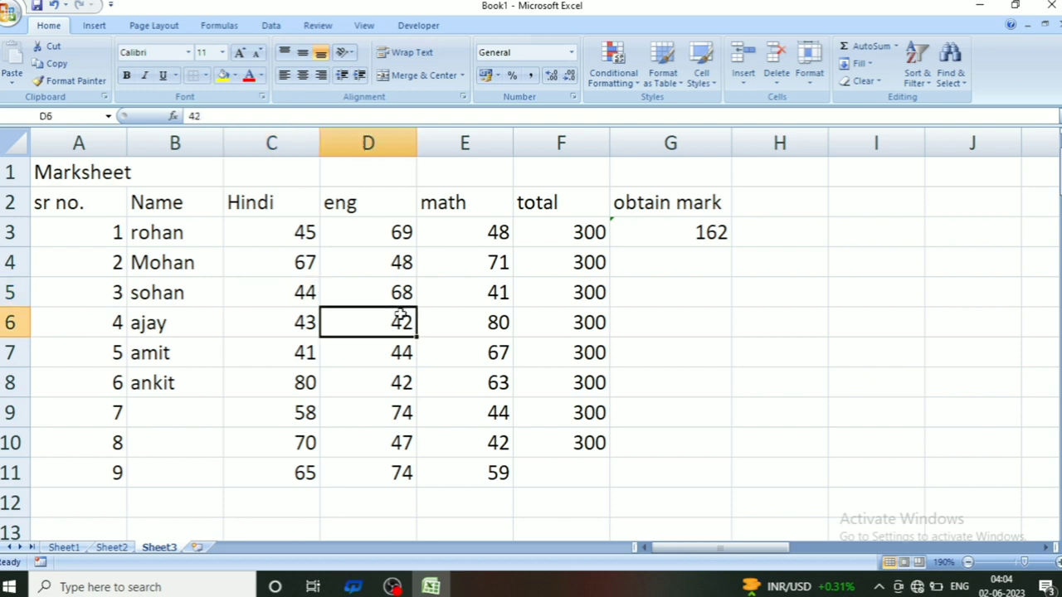
click(705, 226)
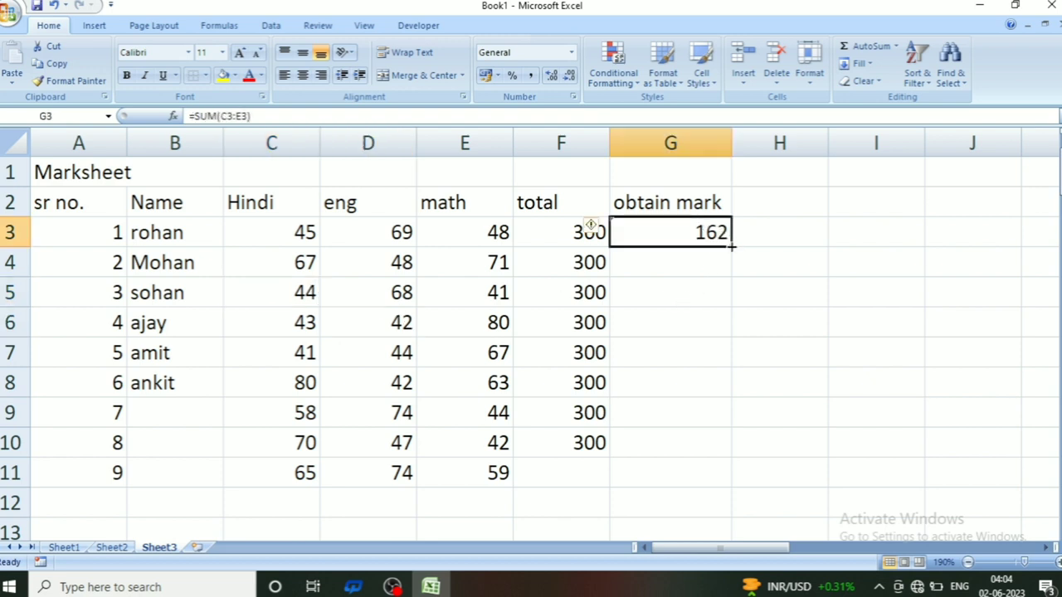
Step: Copy the G3 SUM formula down to G10, giving totals from 162 to 159
mouse_move(732, 245)
mouse_down()
mouse_move(740, 431)
mouse_move(730, 448)
mouse_up()
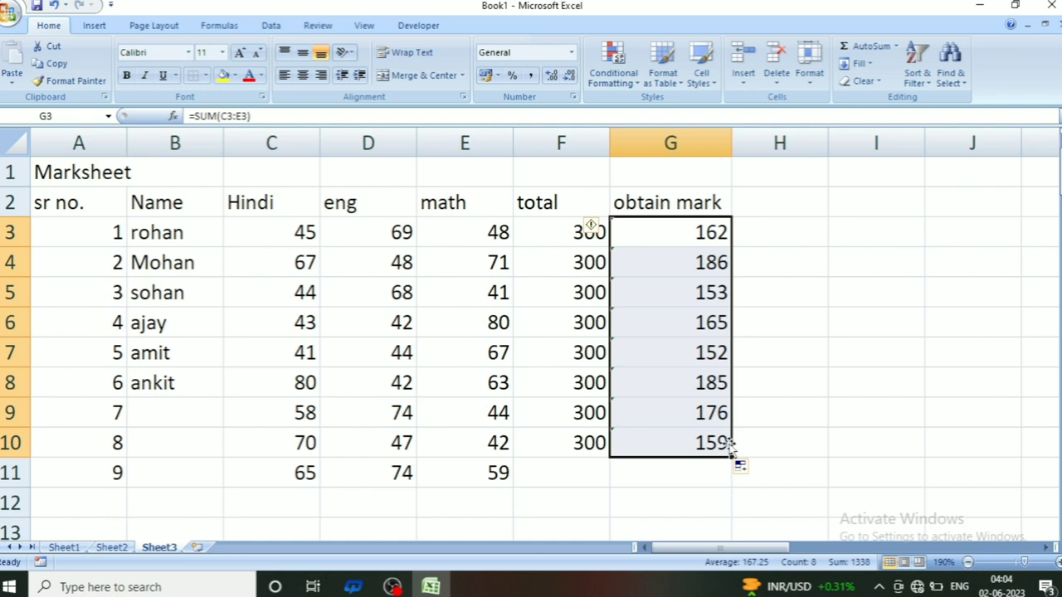
Step: Merge and centre the Marksheet title across A1:G1 and give it borders
click(48, 174)
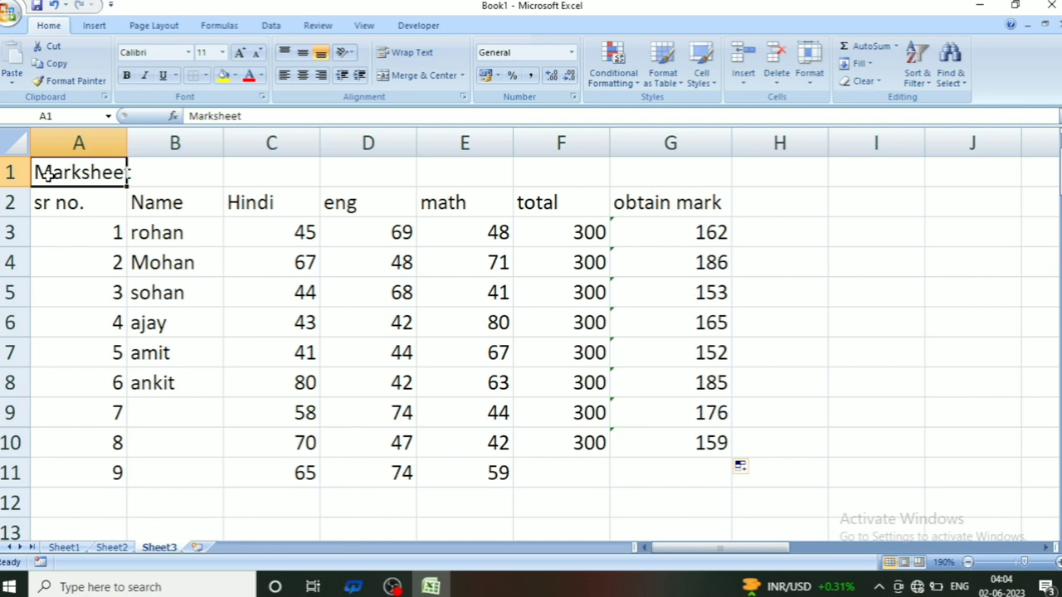
drag(48, 174, 664, 178)
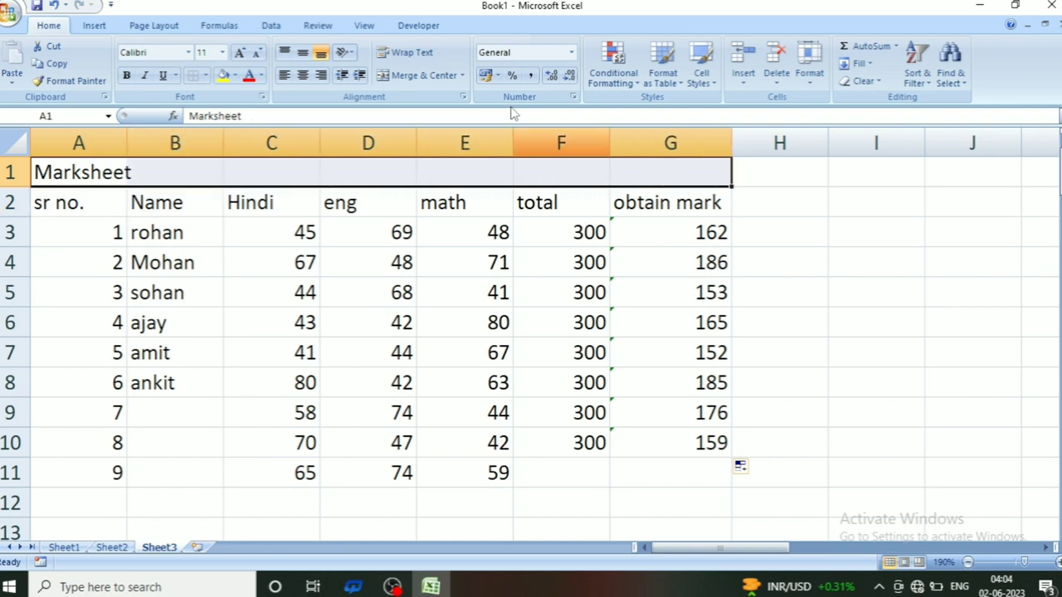
click(396, 78)
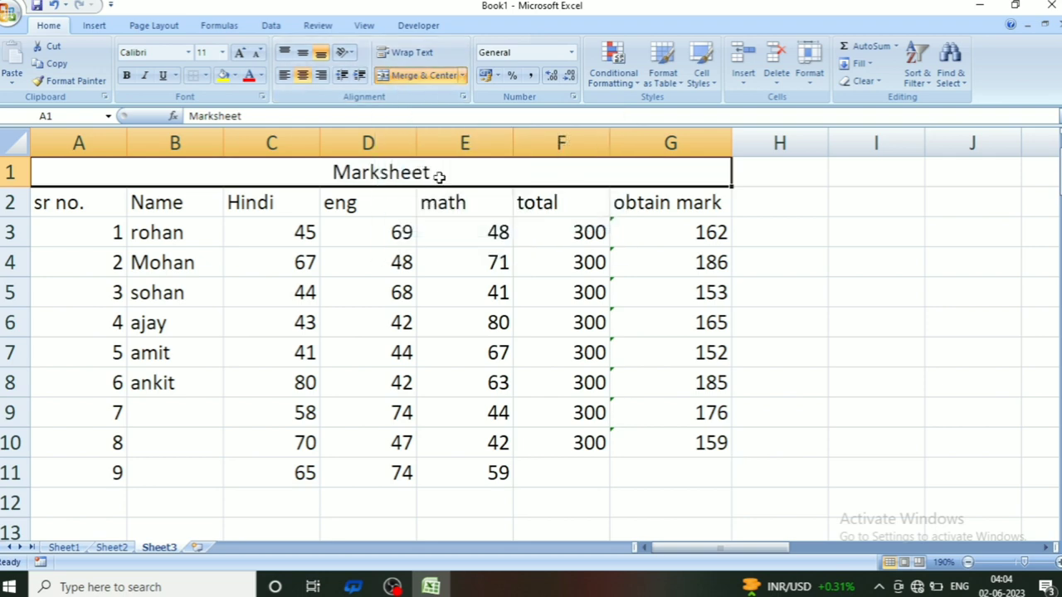
click(206, 76)
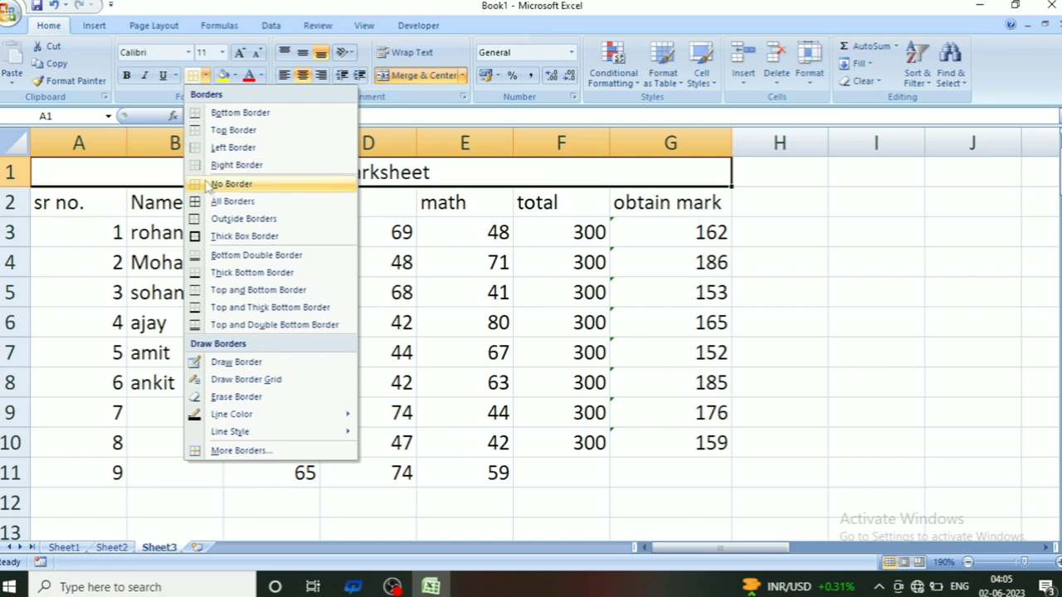
click(214, 205)
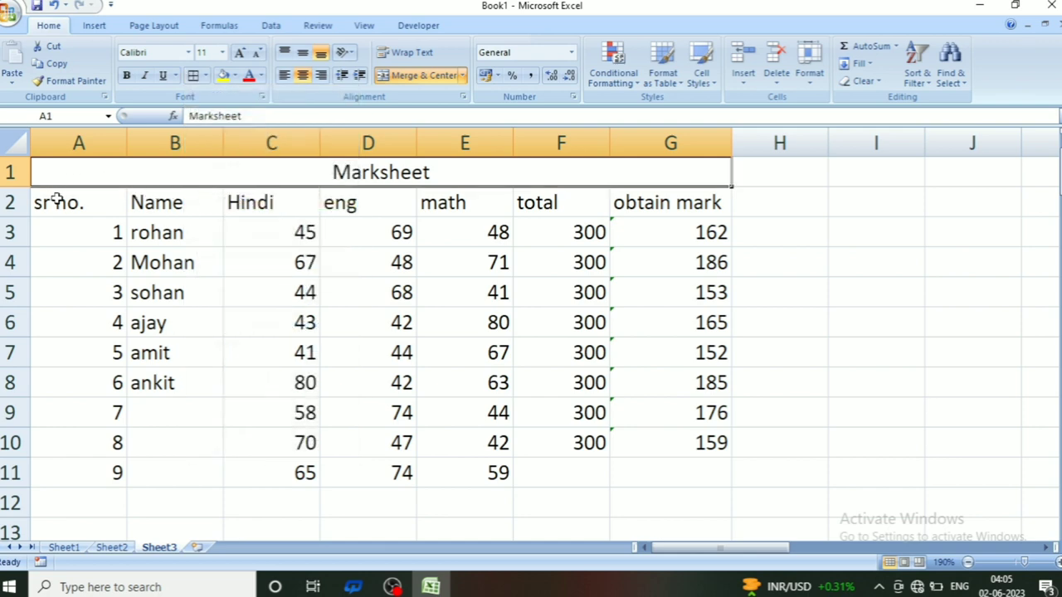
Step: Apply All Borders to the table A2:G11
mouse_move(56, 199)
mouse_down()
mouse_move(519, 260)
mouse_move(640, 463)
mouse_up()
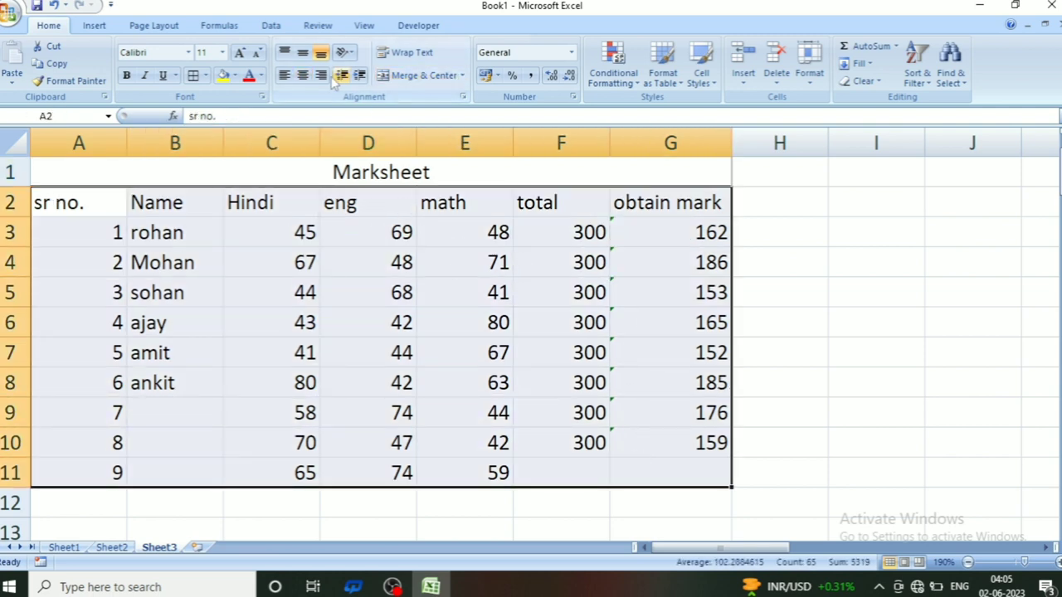
click(194, 76)
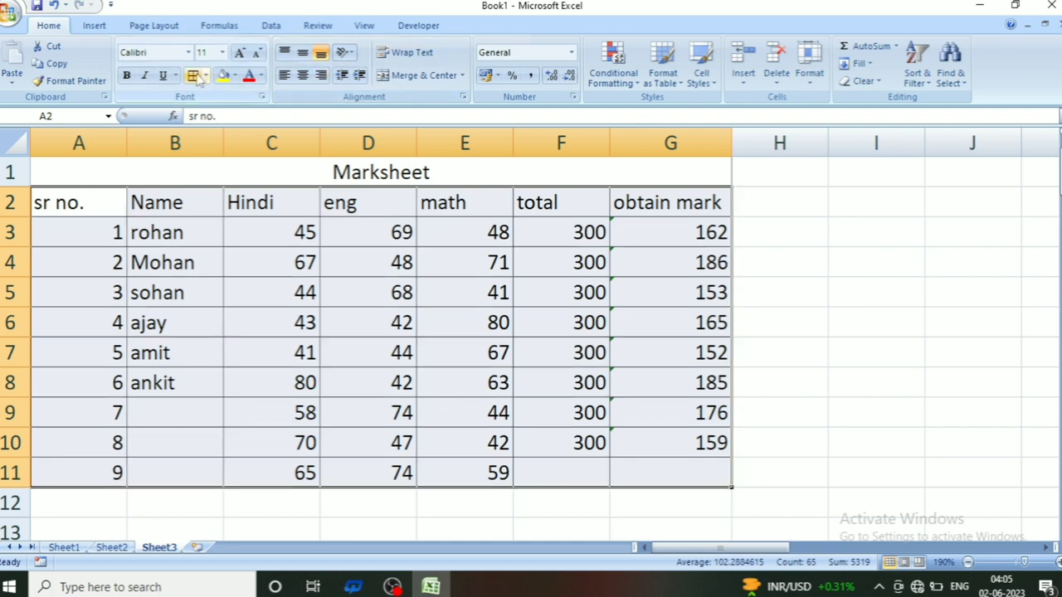
click(98, 168)
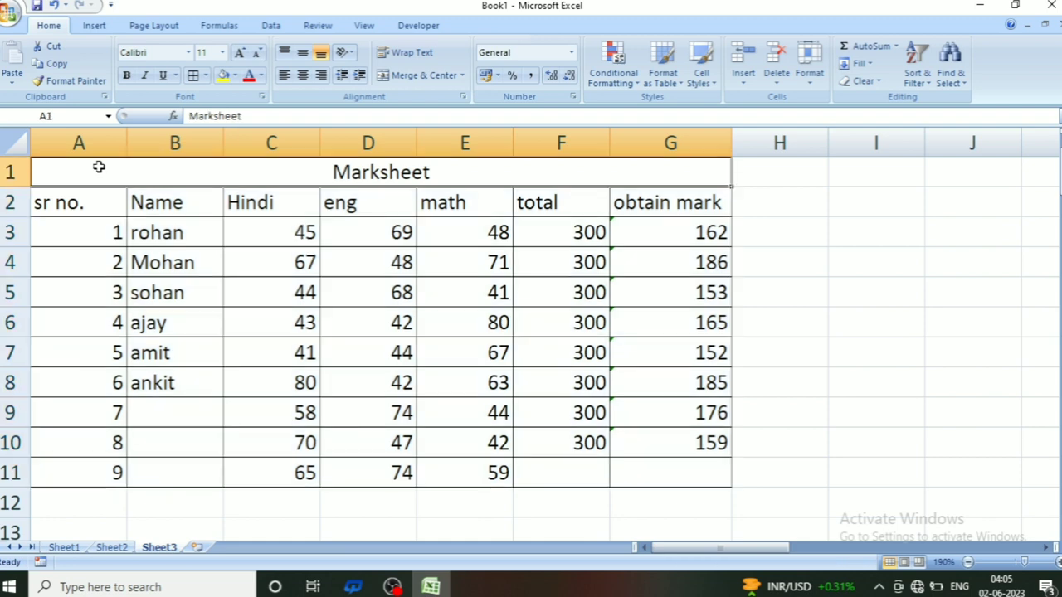
Step: Fill the title cell yellow and the header row A2:G2 light blue
click(223, 75)
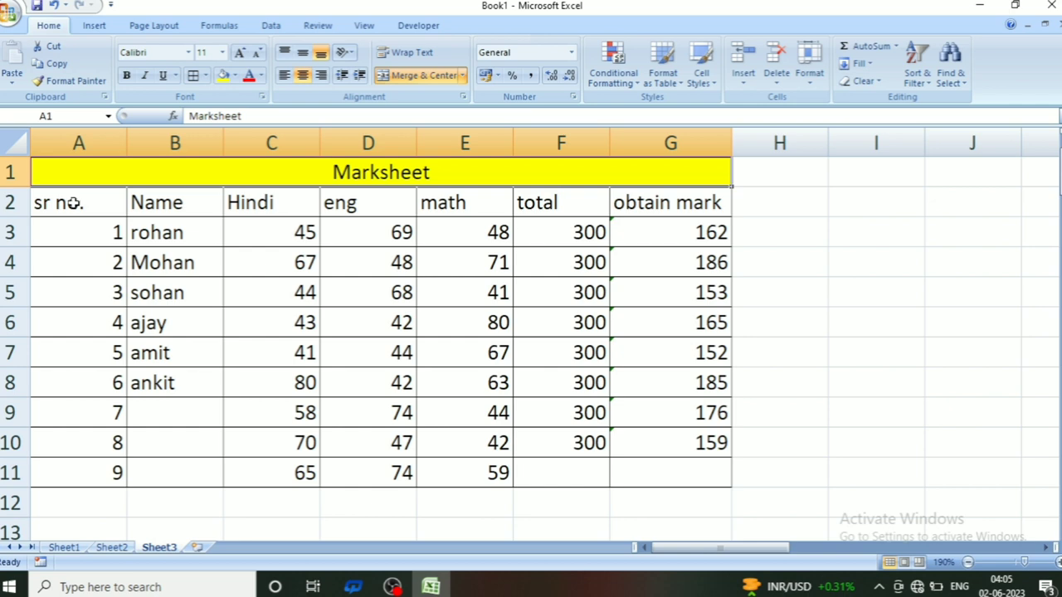
drag(73, 203, 635, 217)
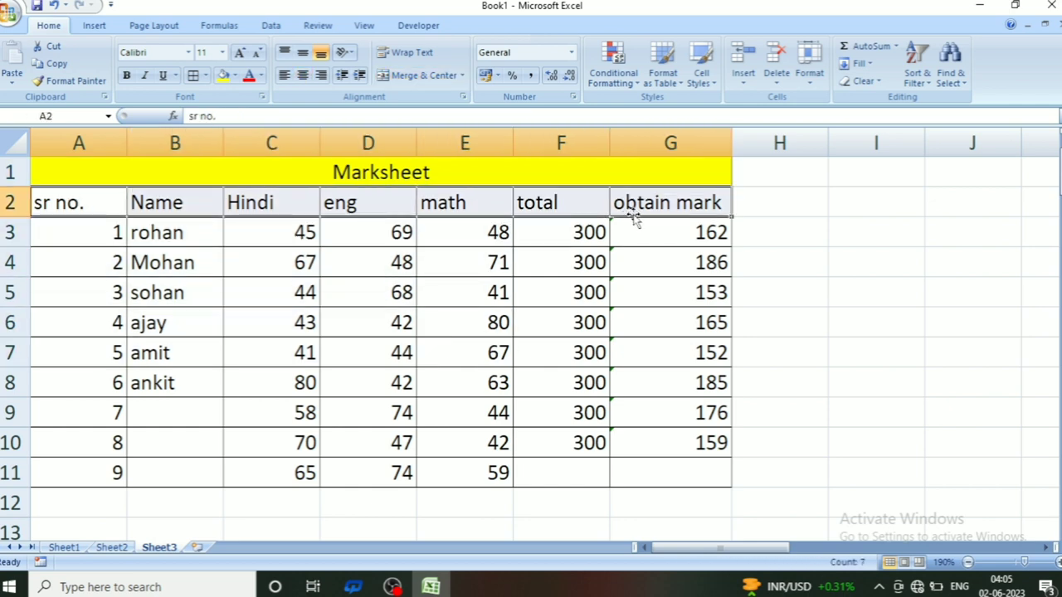
click(236, 75)
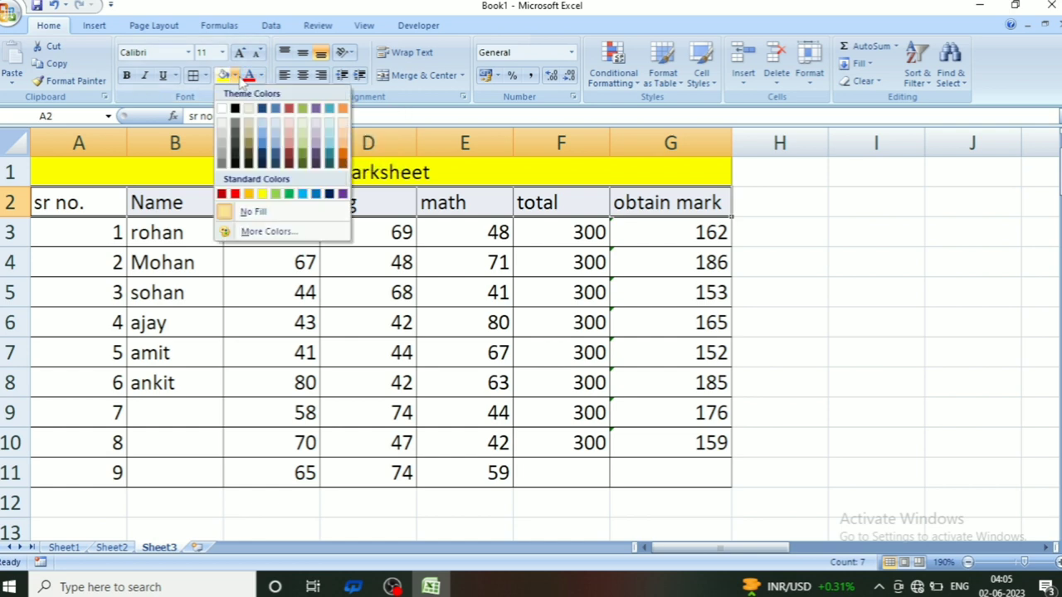
click(330, 134)
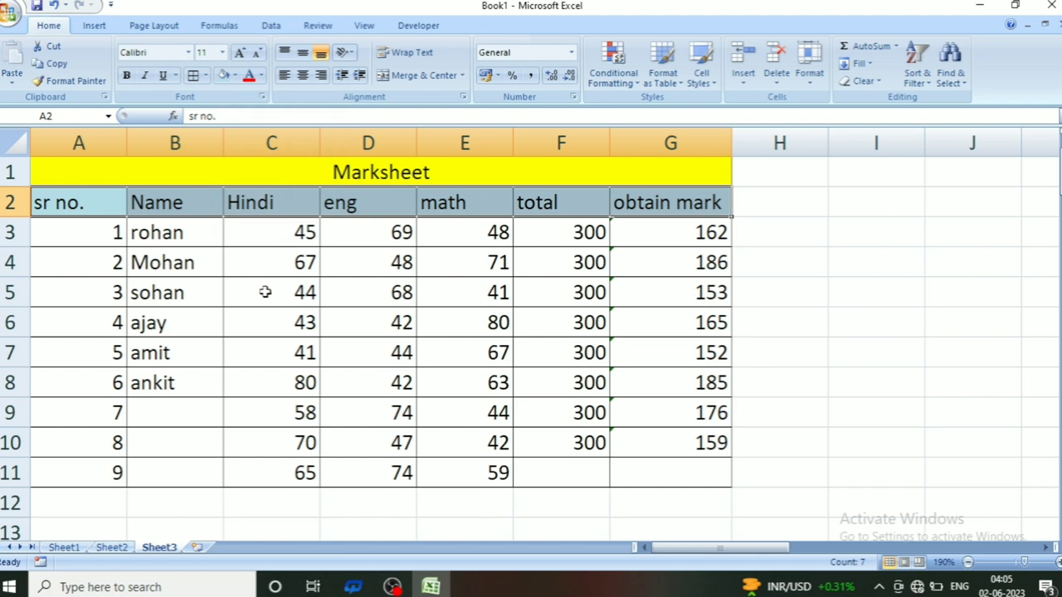
Step: Fill the student rows A3:G11 with Orange Accent 6 Lighter 60%
click(71, 233)
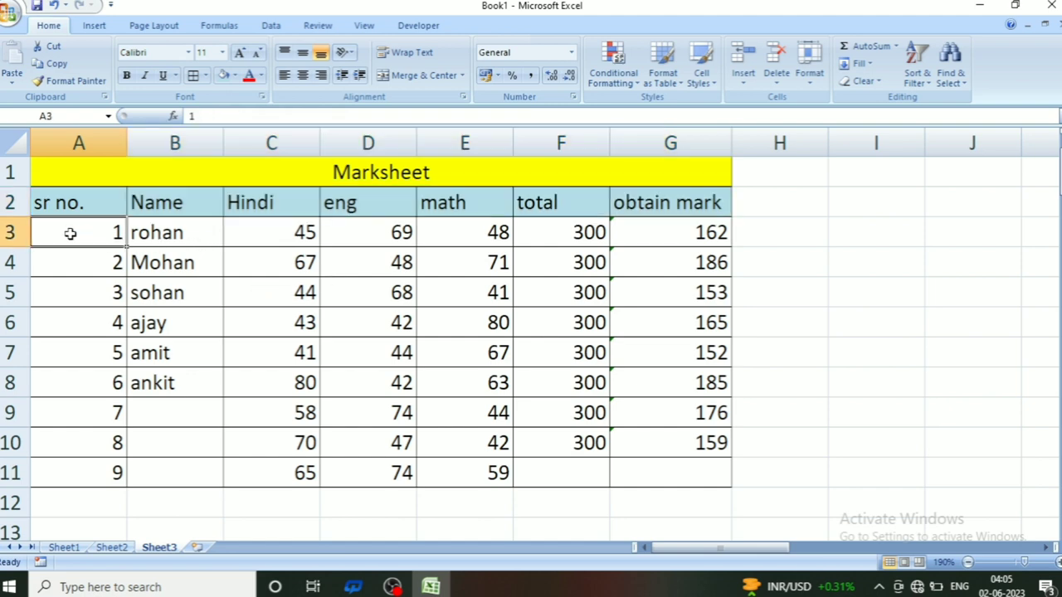
drag(71, 233, 642, 468)
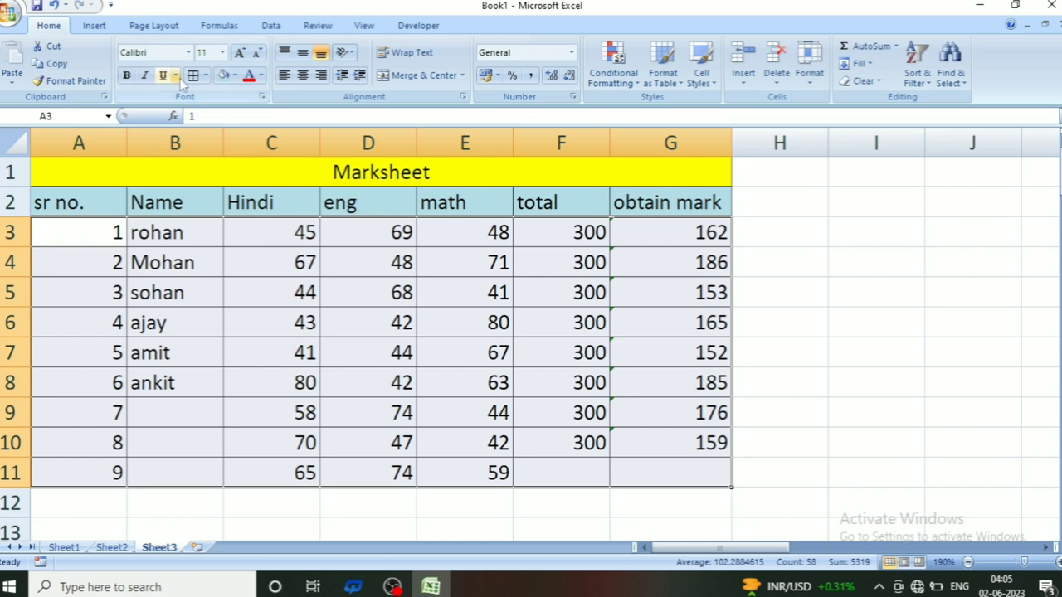
click(235, 75)
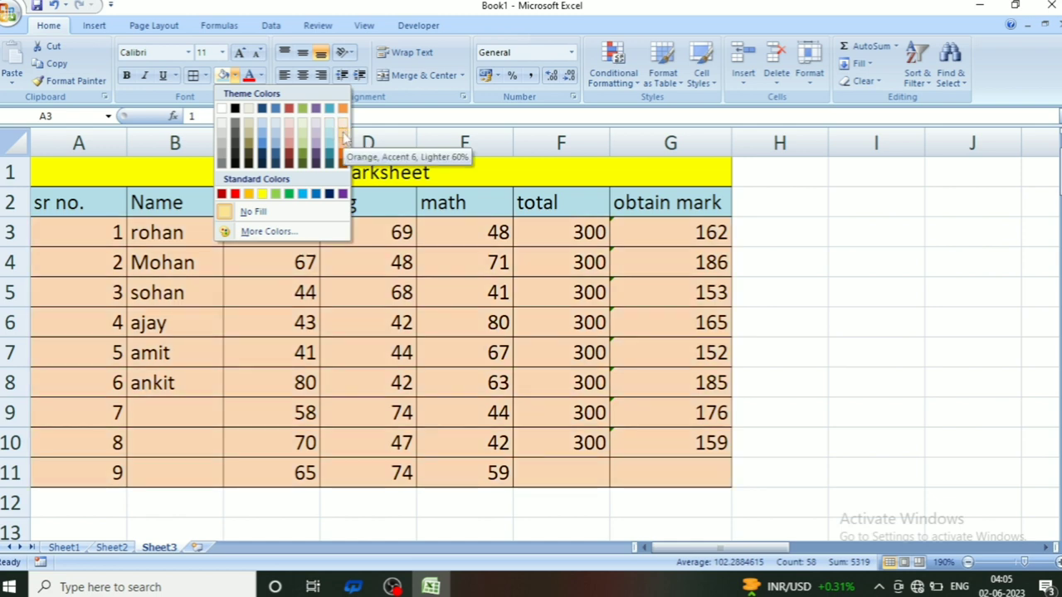
click(289, 117)
click(431, 258)
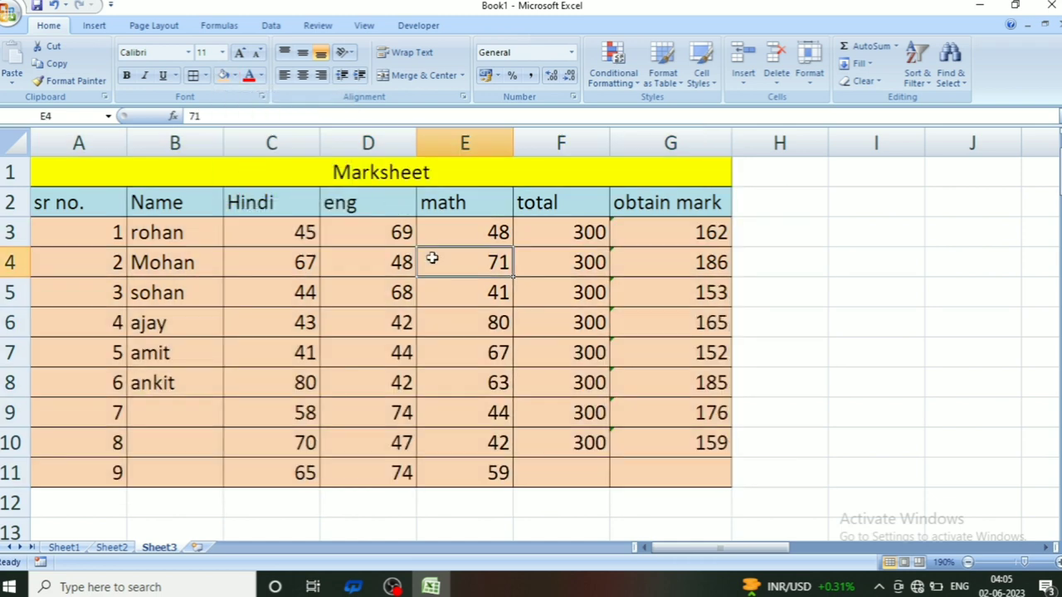
Step: Set the merged A1 title to bold Algerian, so it reads MARKSHEET
click(438, 182)
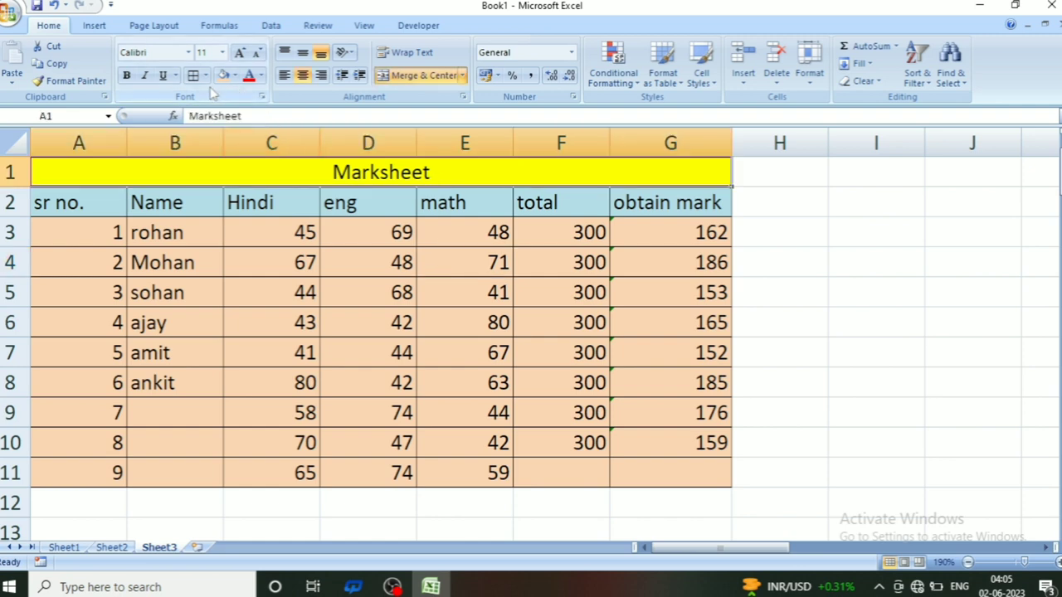
click(127, 75)
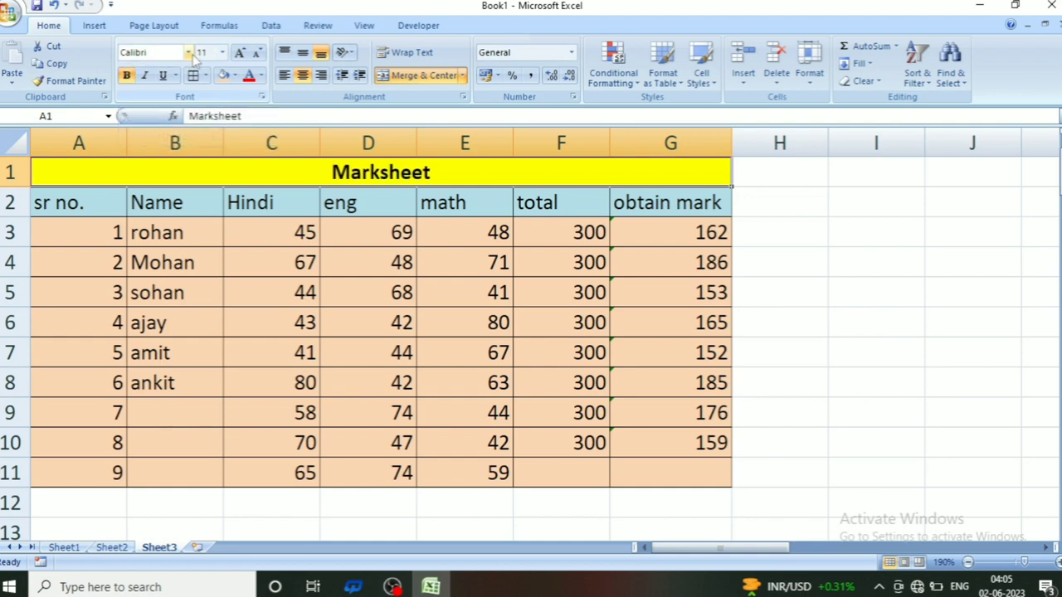
click(189, 52)
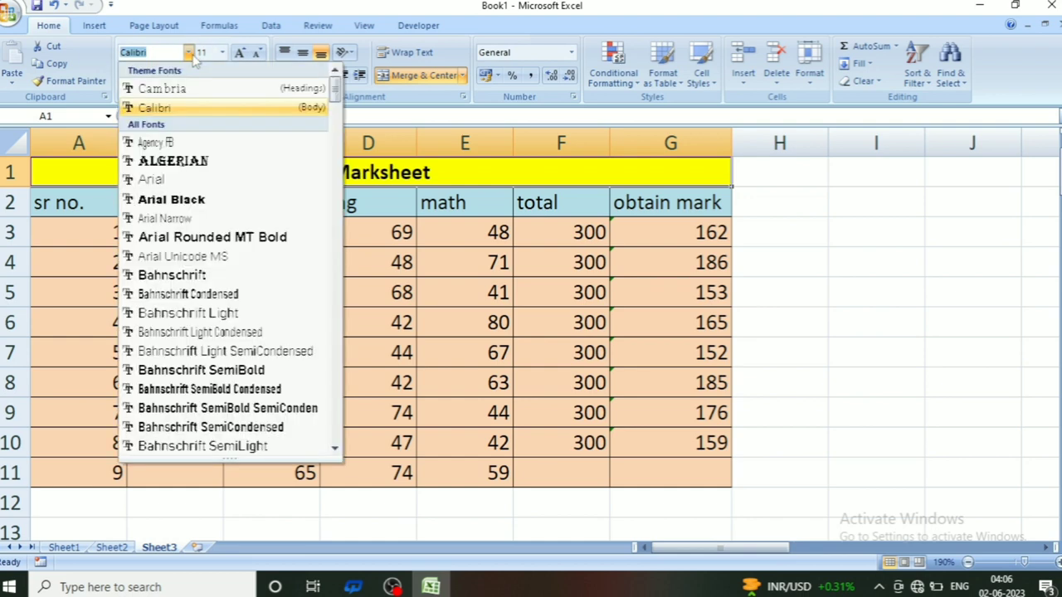
click(184, 163)
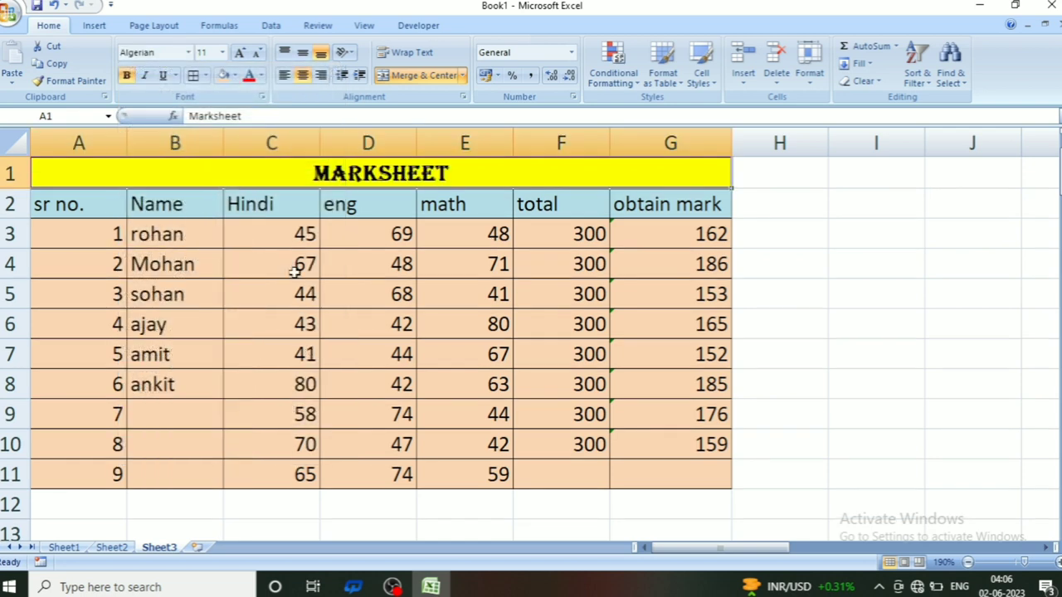